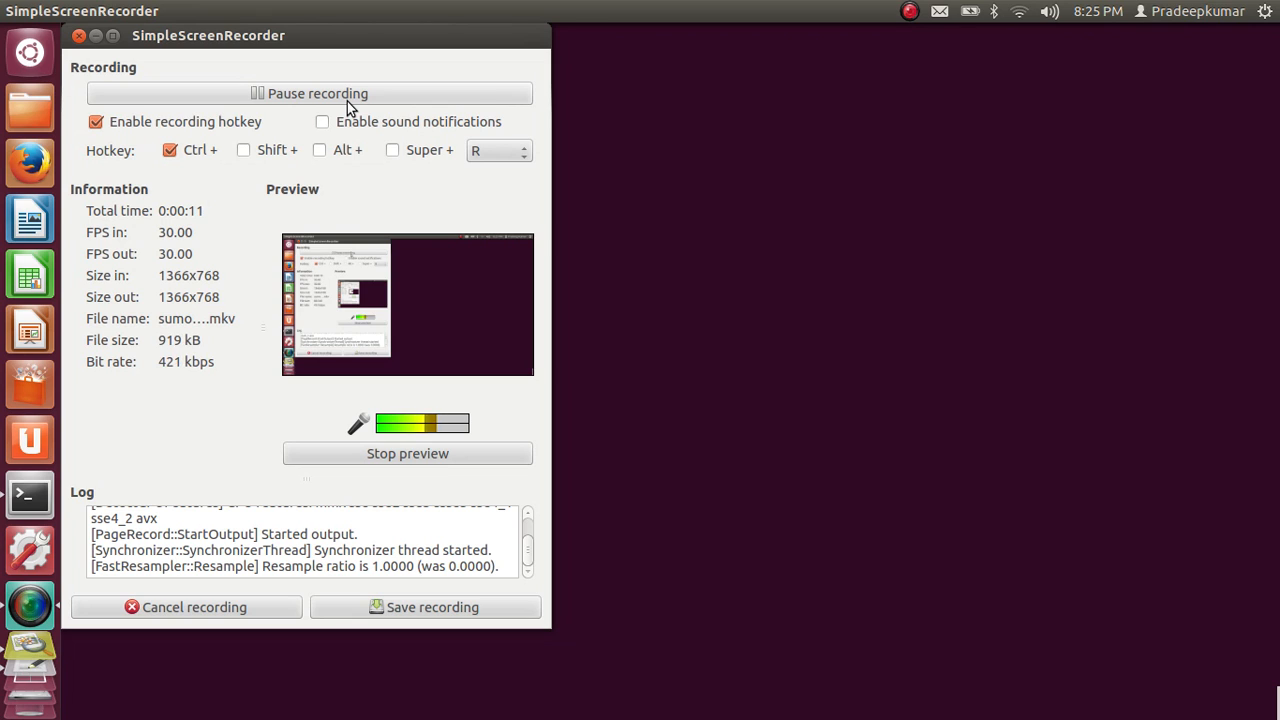
Switch to the image viewer to examine the hand-drawn road network in FullSizeRender.jpg
key(alt+Tab)
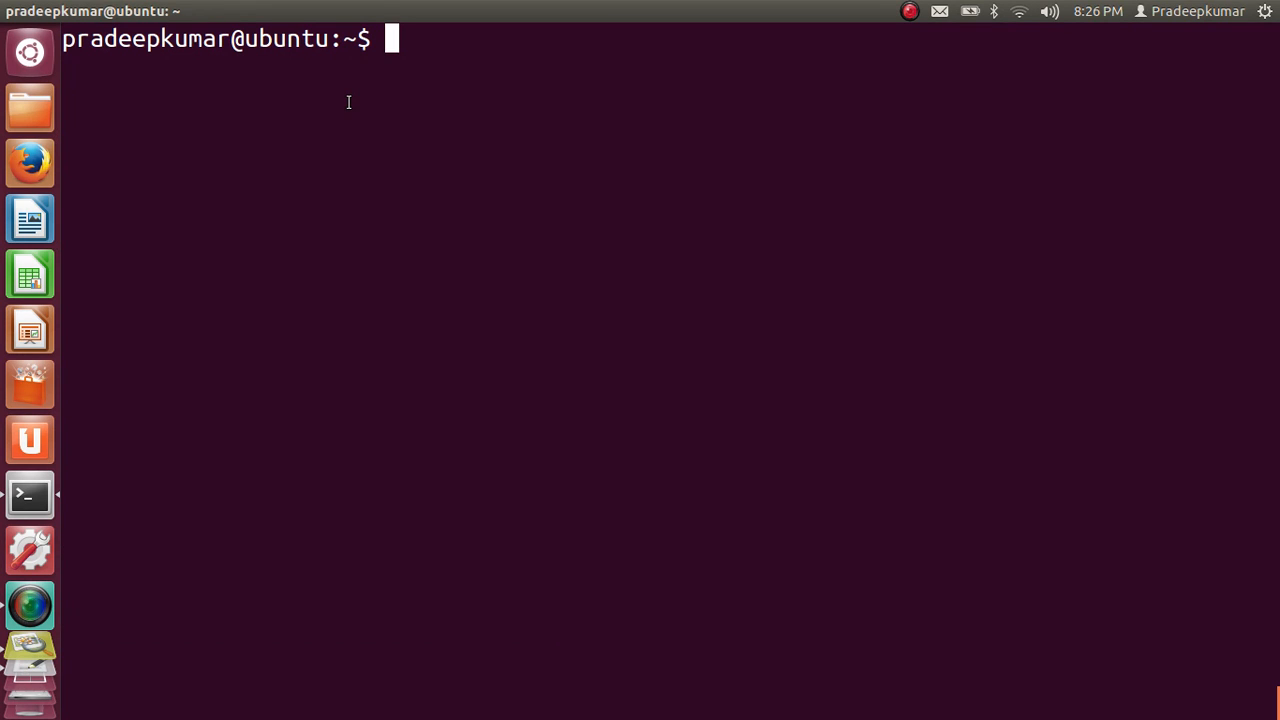
key(alt+Tab)
key(alt+Tab)
key(alt+Tab)
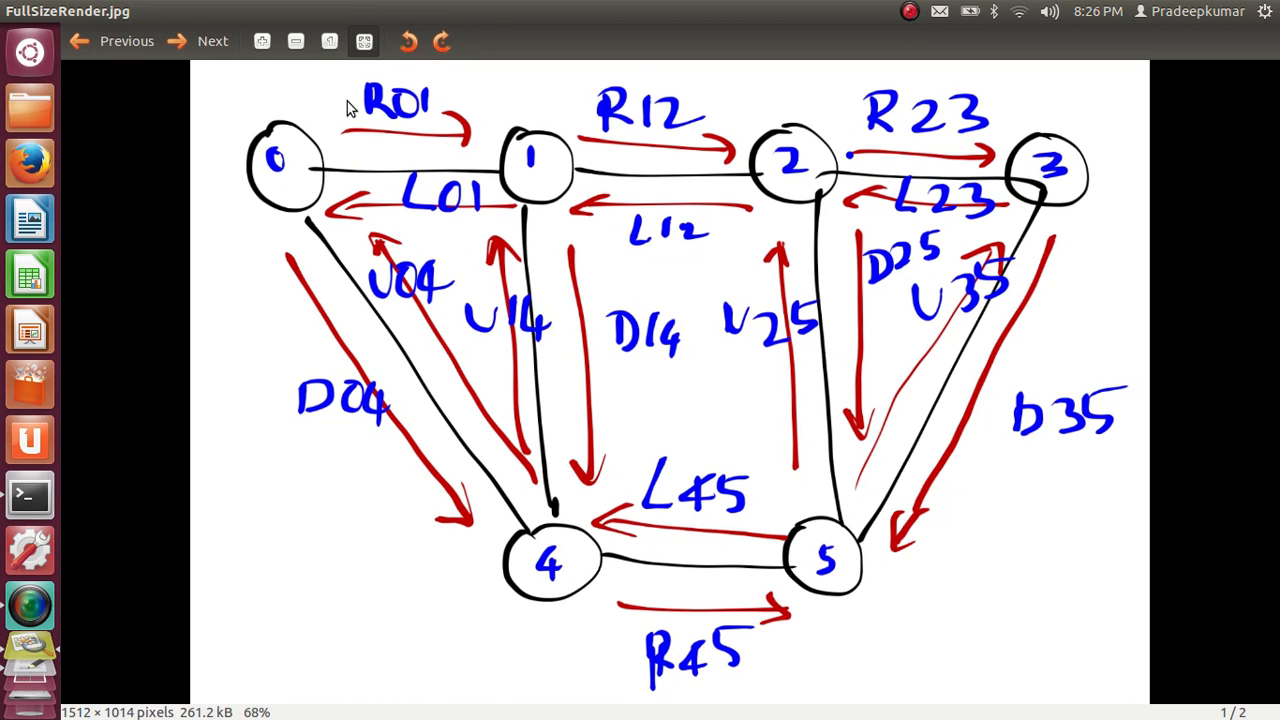
Switch to the text editor and note the required software on two lines: "MOVE.jar" and "SUMO 0.12.3"
key(alt+Tab)
key(alt+Tab)
key(alt+Tab)
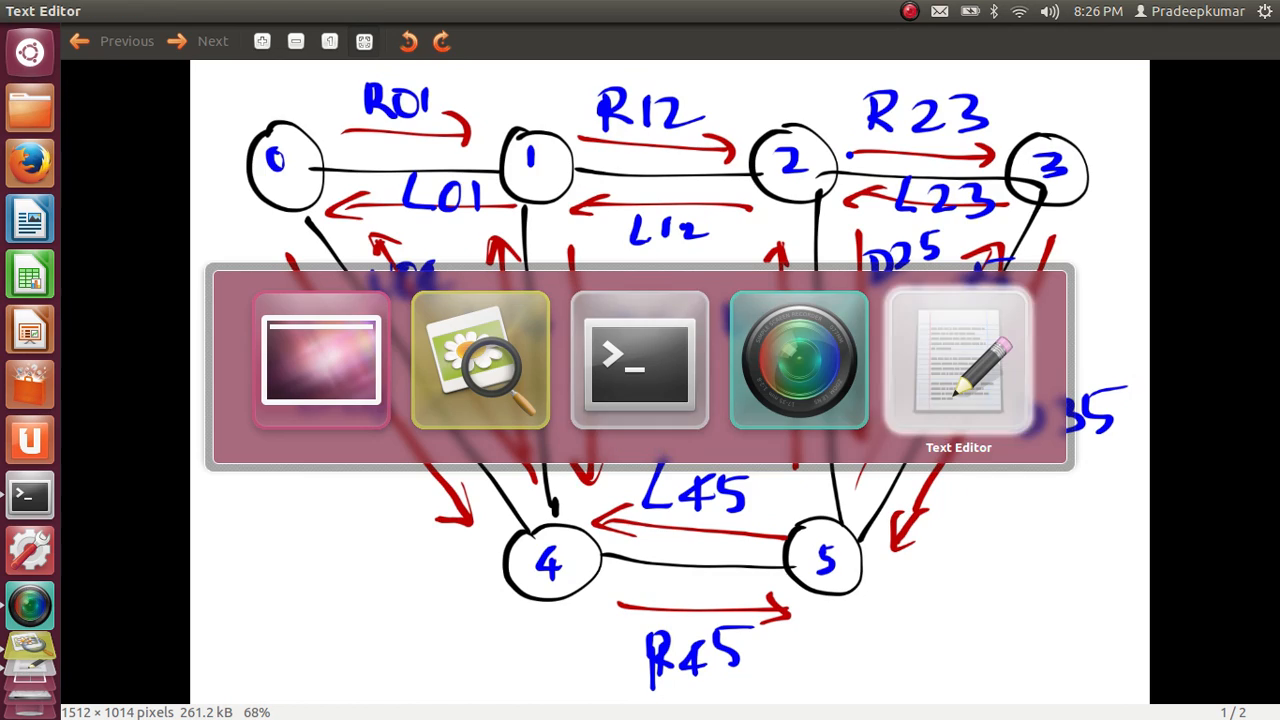
text(MOVE)
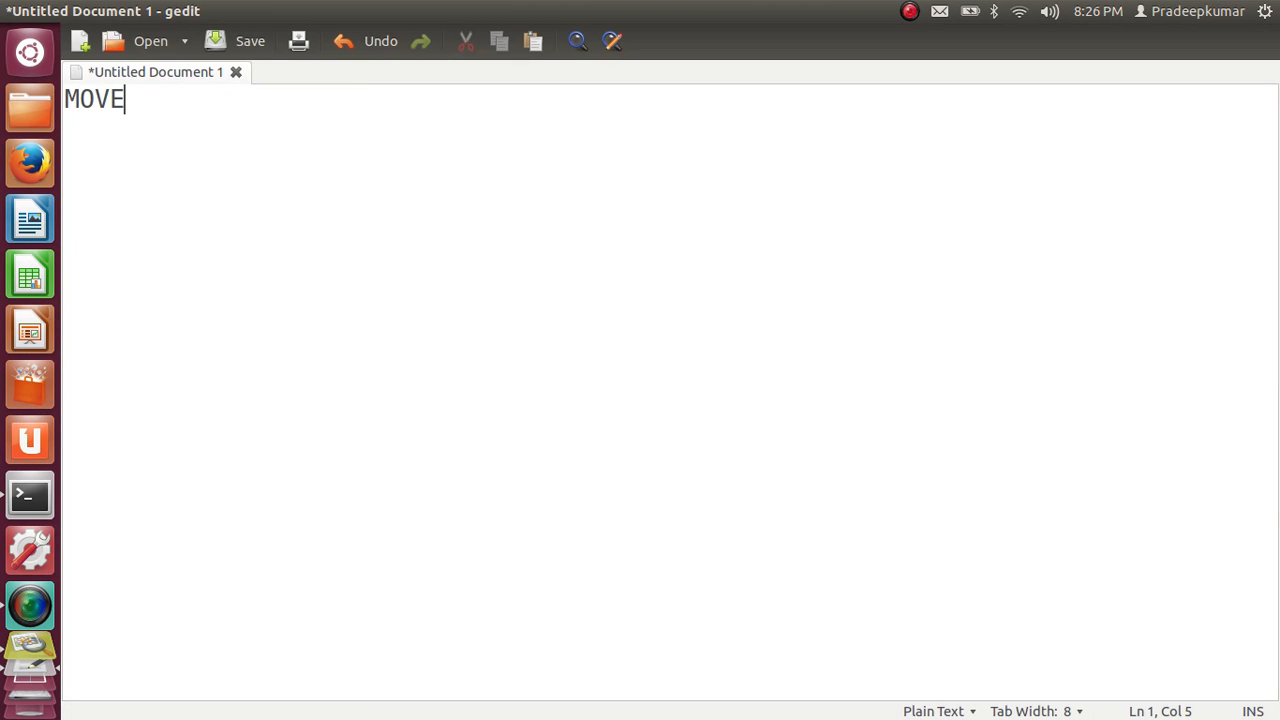
text(.jar)
key(Return)
text(SUMO )
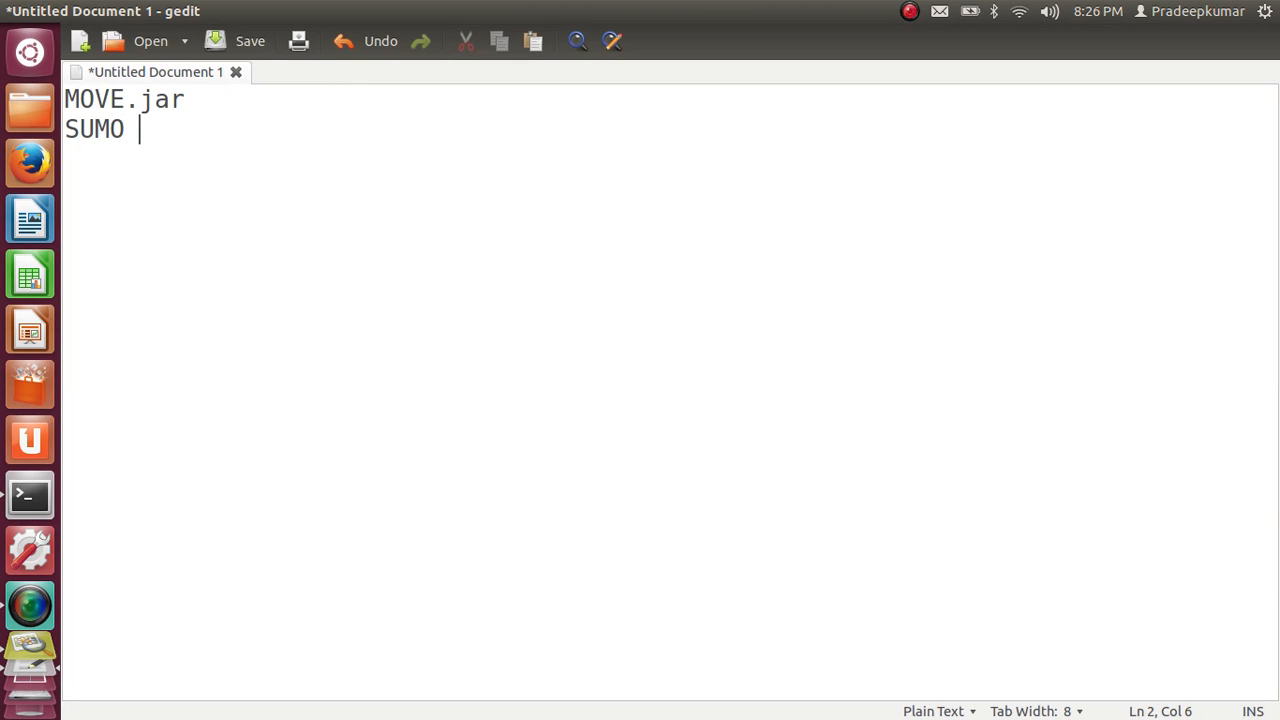
text(0.12.3)
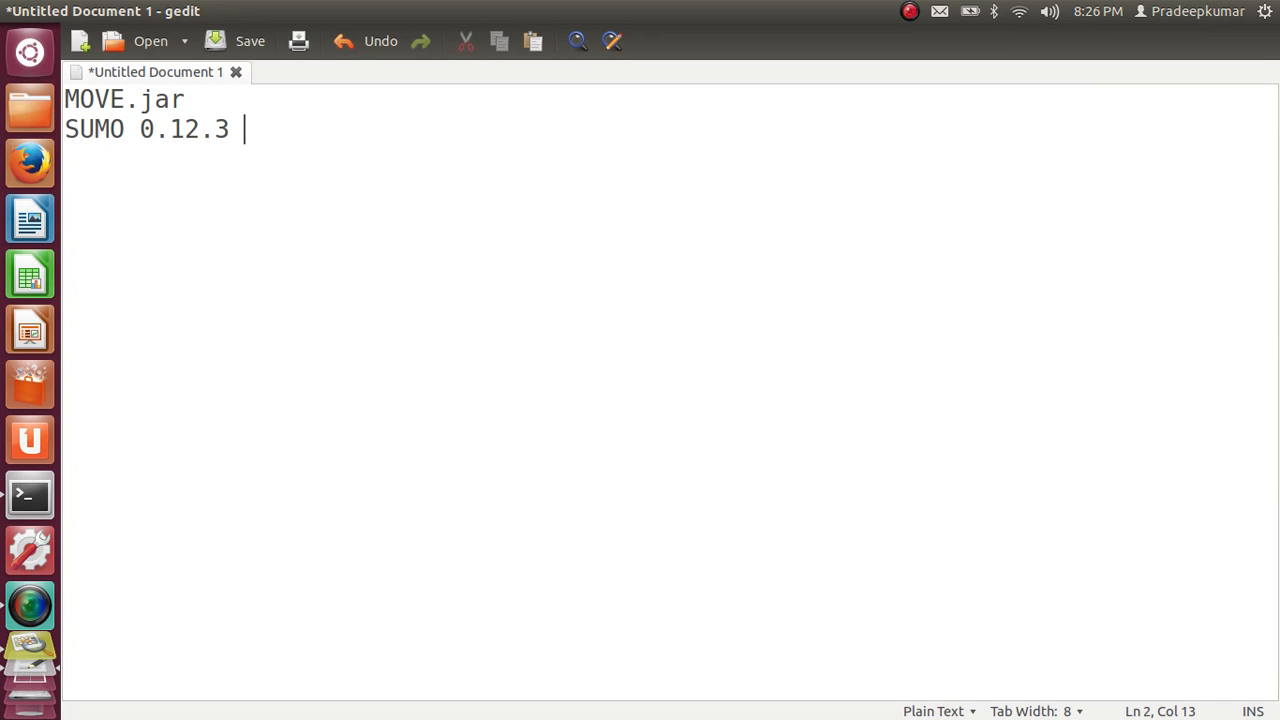
click(186, 99)
click(245, 129)
Try a third line reading "current version sumo 0.21" and clear its text
key(Return)
text(current vers)
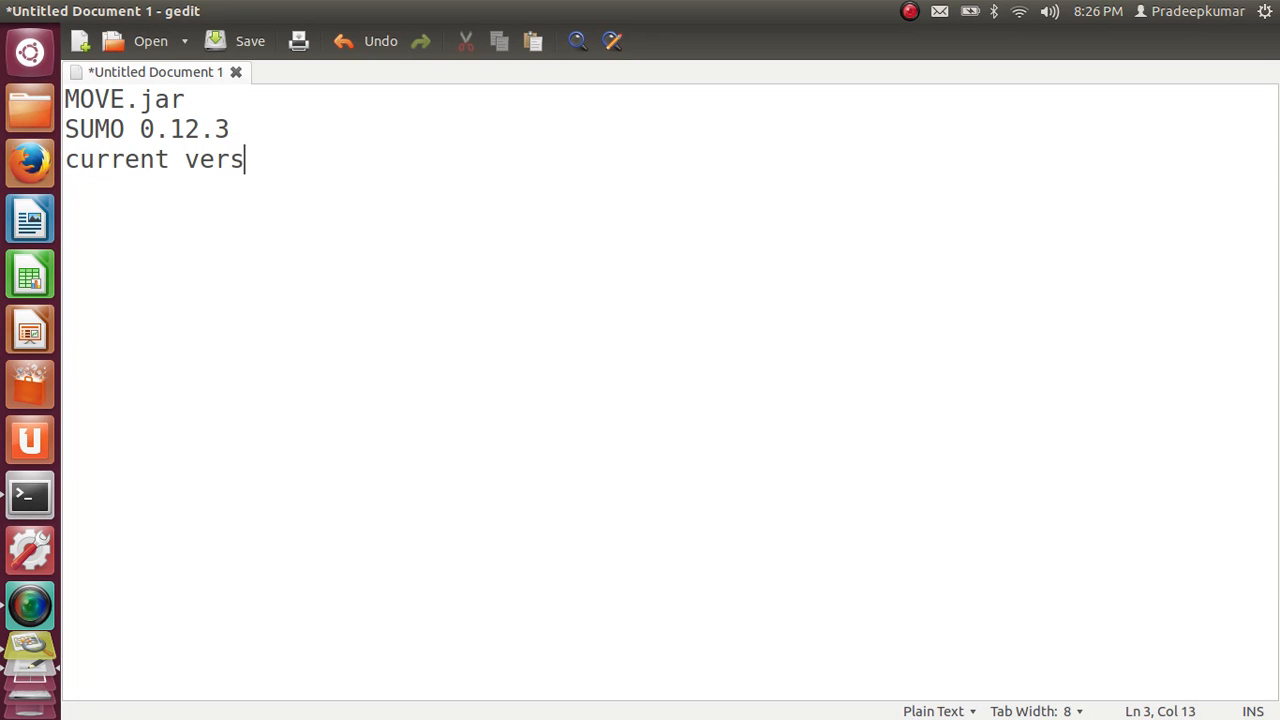
text(ion sumo 0.1)
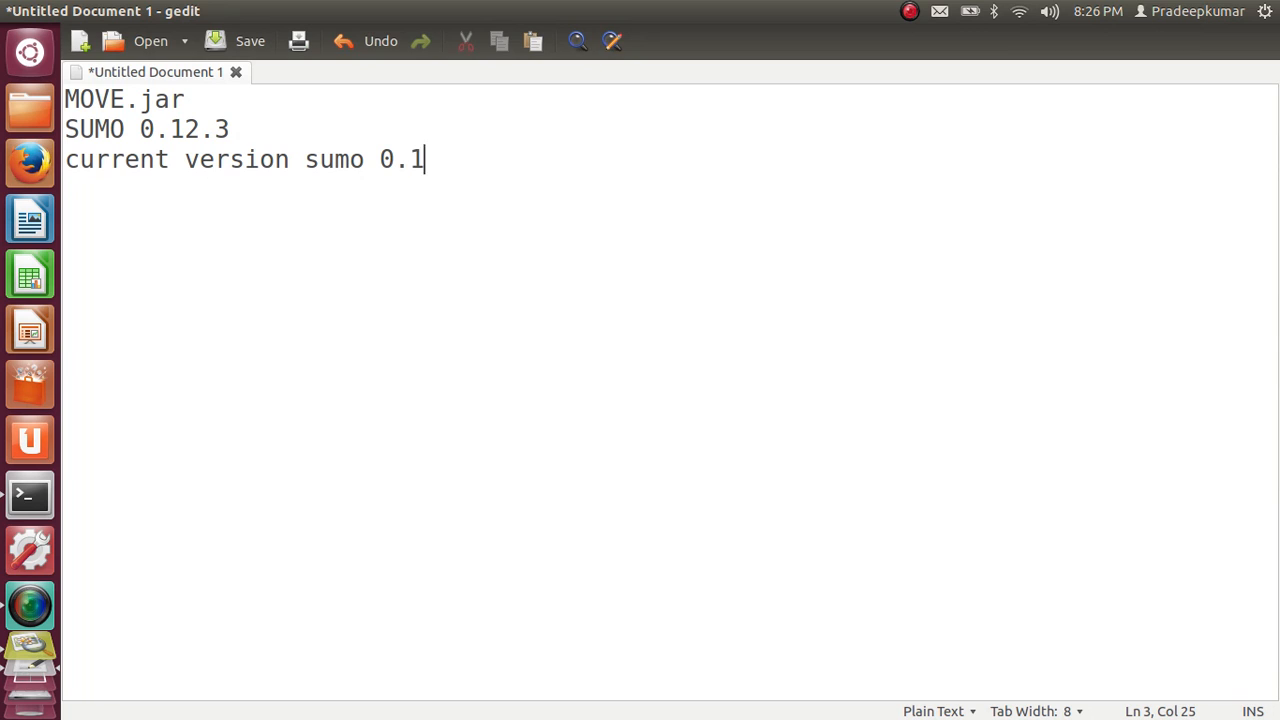
text(2)
key(BackSpace)
key(BackSpace)
text(21)
key(shift+Home)
key(BackSpace)
Switch back to the image viewer and study the node and edge labels in the road network sketch
key(alt+Tab)
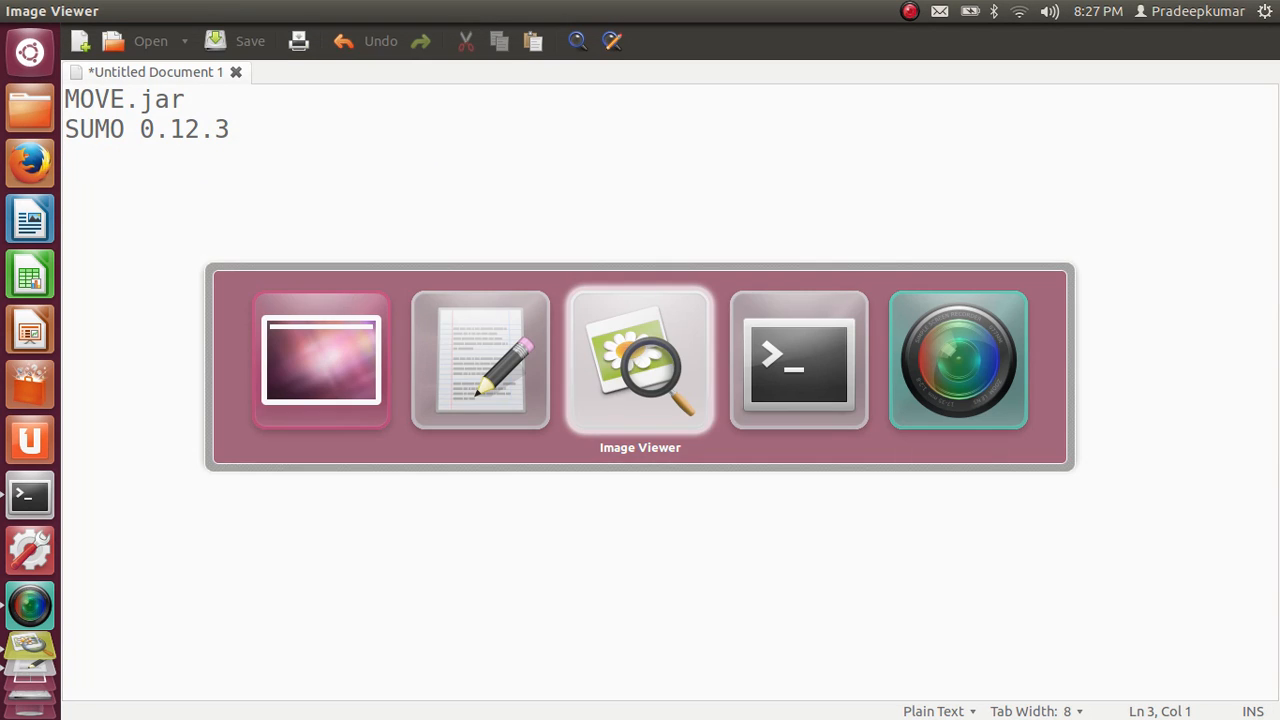
key(alt+Tab)
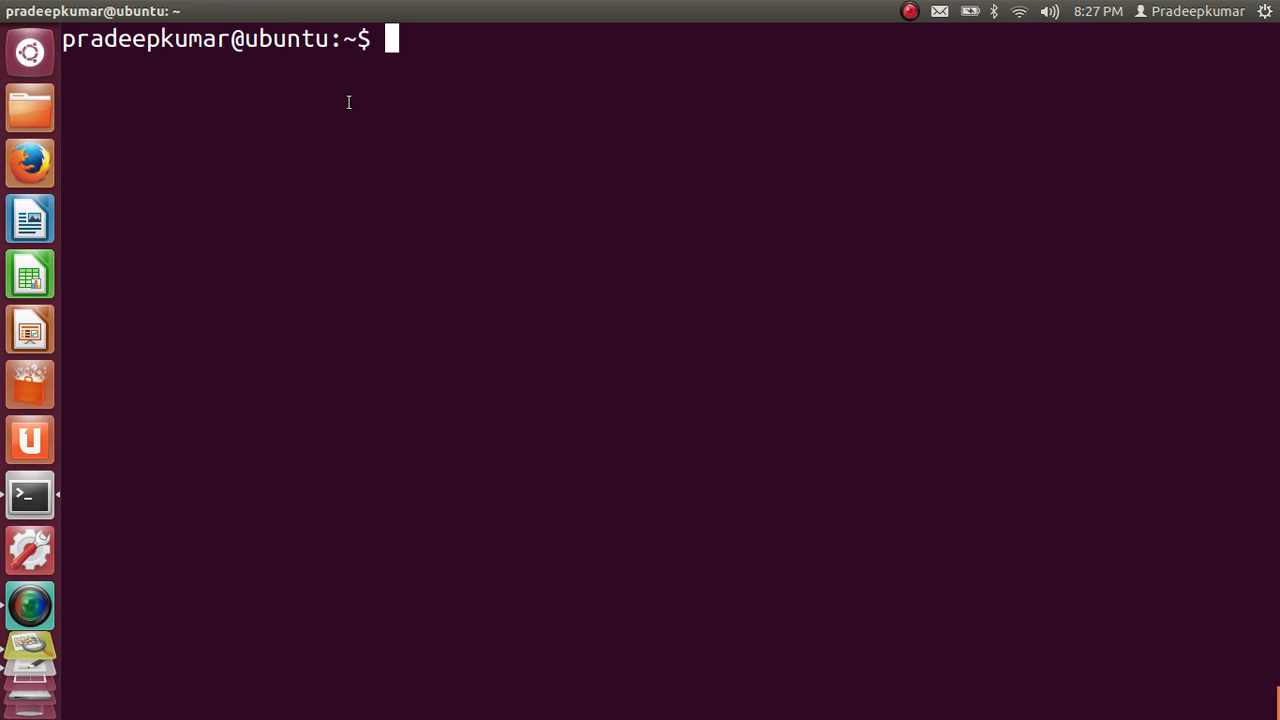
key(alt+Tab)
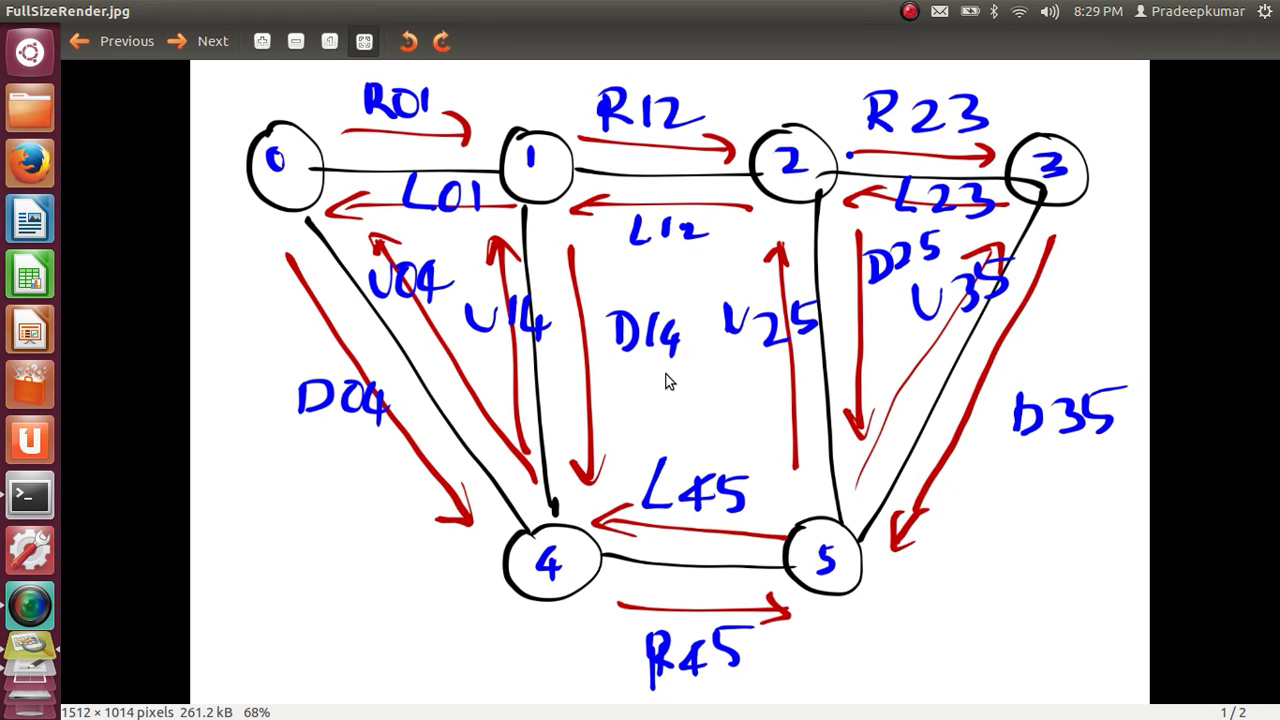
Launch MOVE from the terminal with "java -jar MOVE.jar", open its Mobility Model generator and shift that window aside
key(alt+Tab)
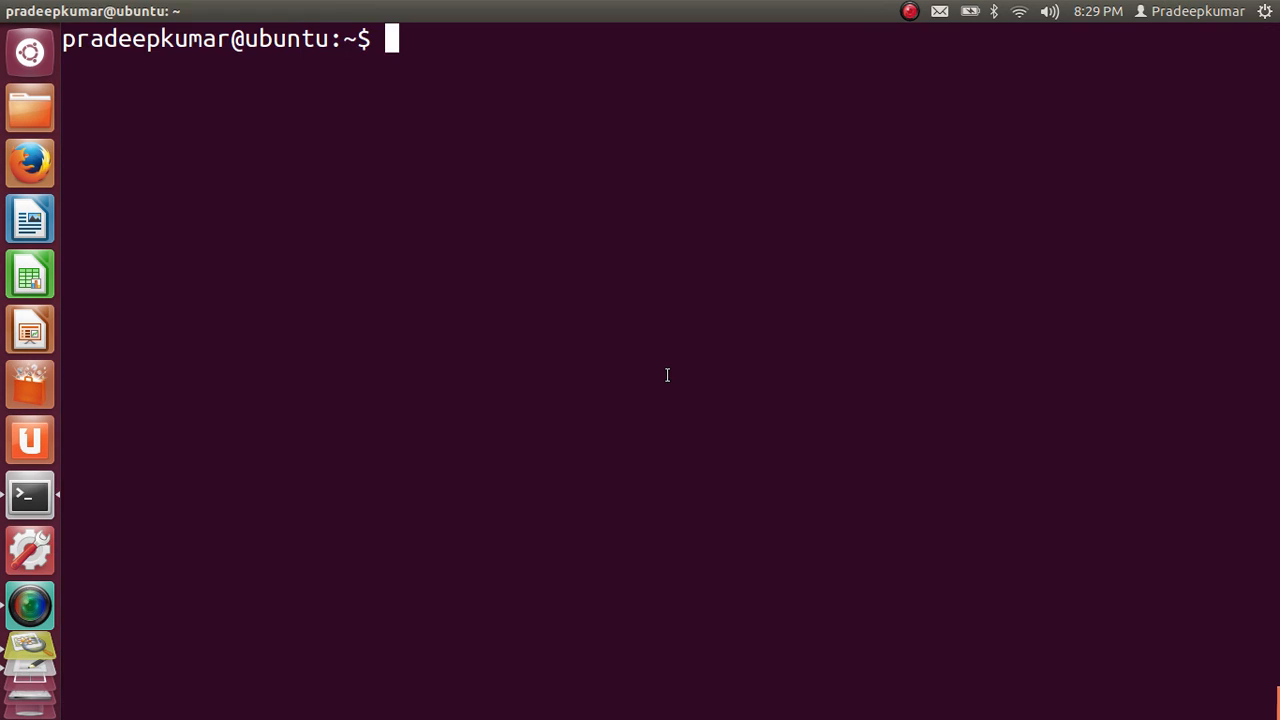
text(j)
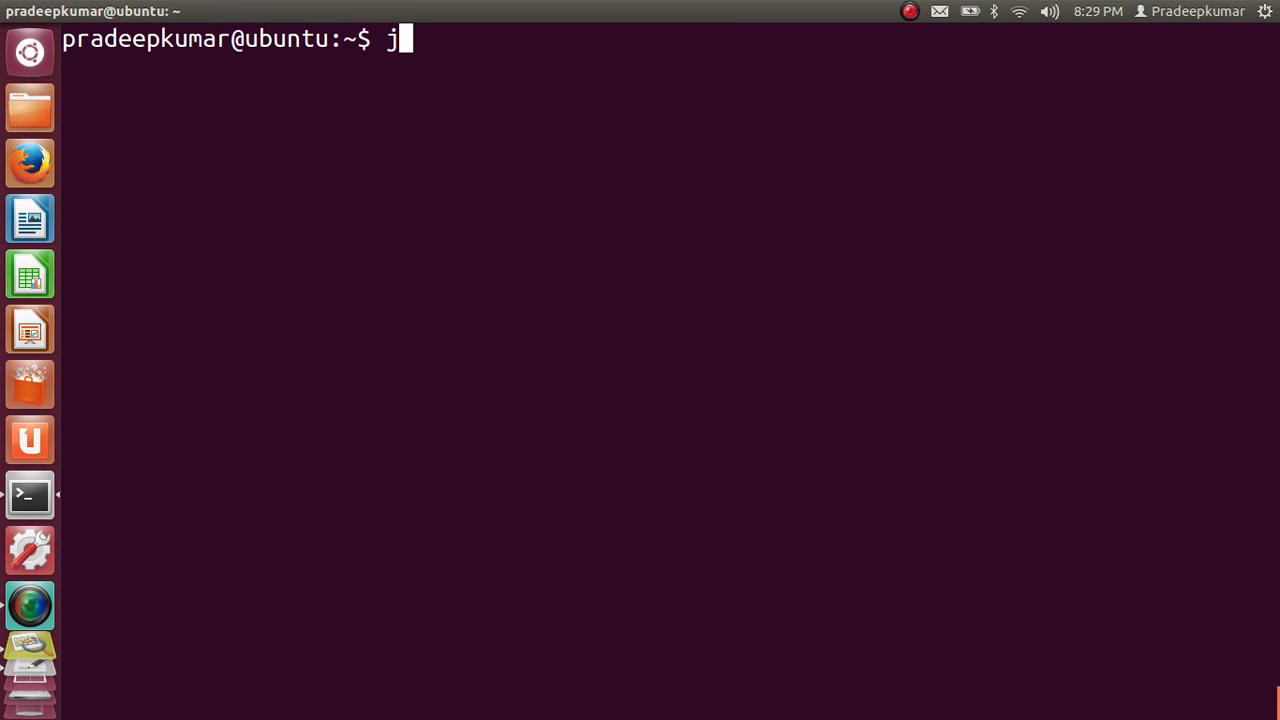
text(ava -jar MOV)
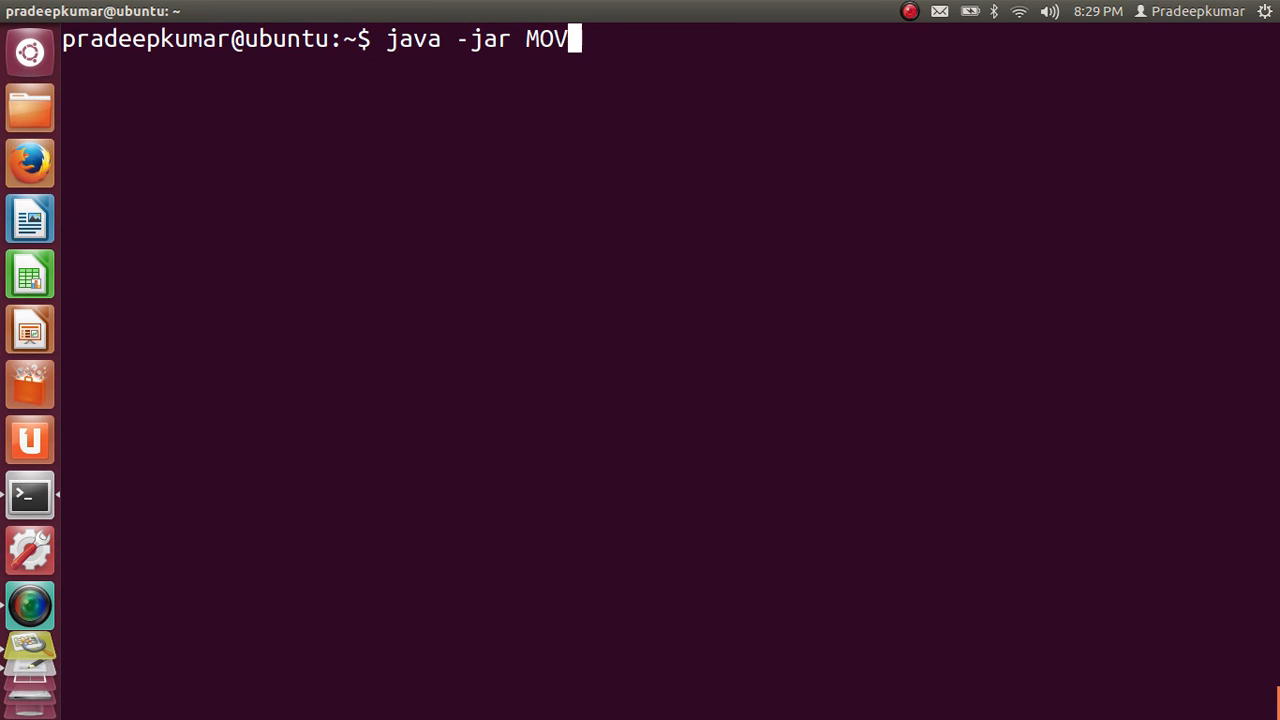
key(Tab)
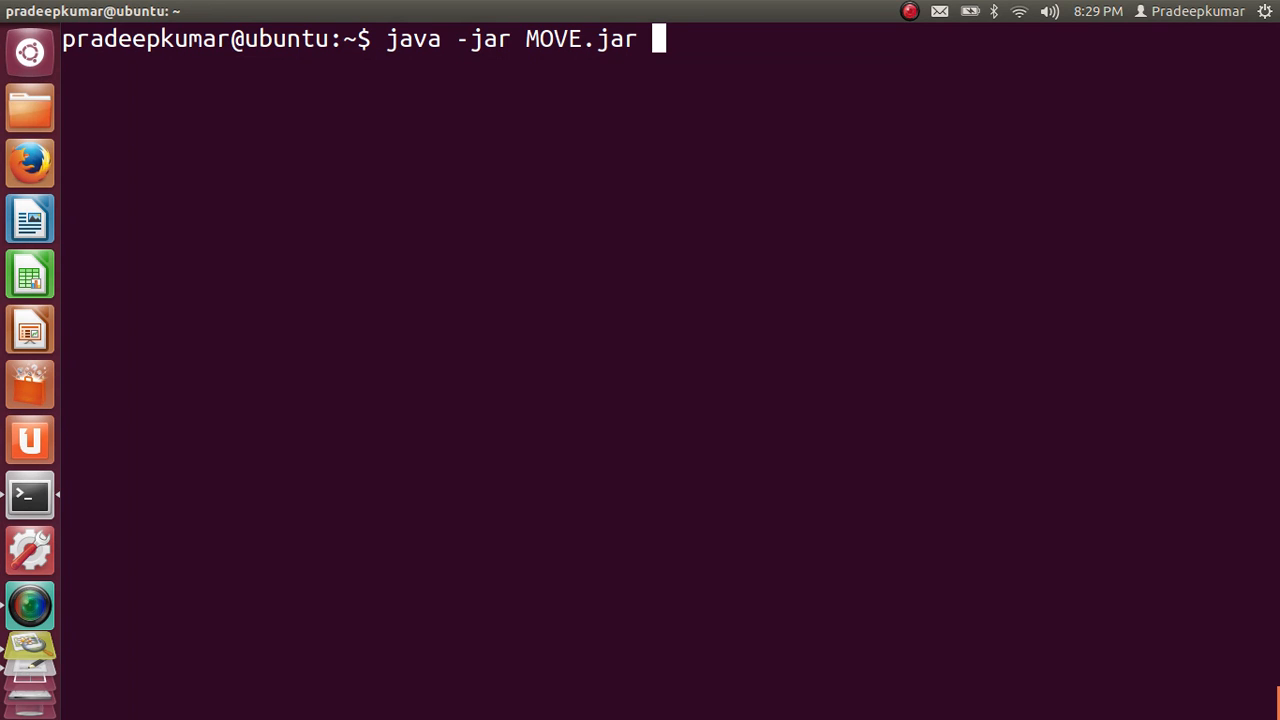
key(Return)
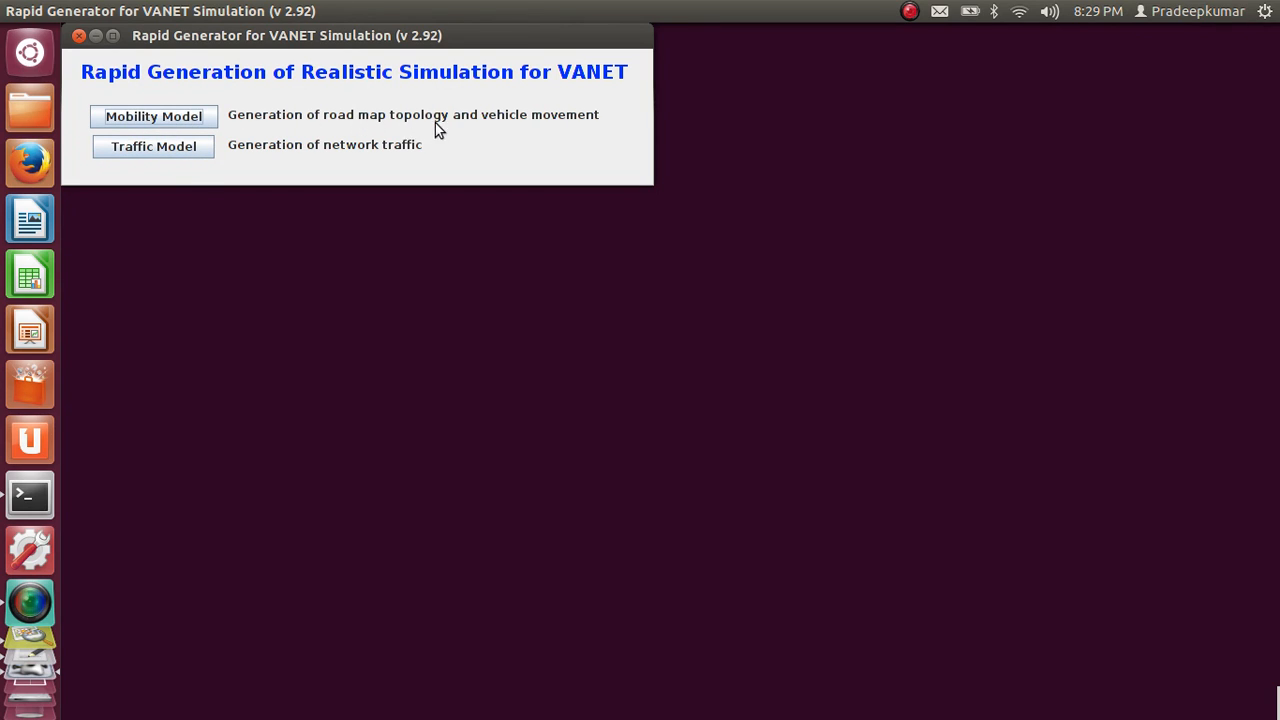
click(142, 118)
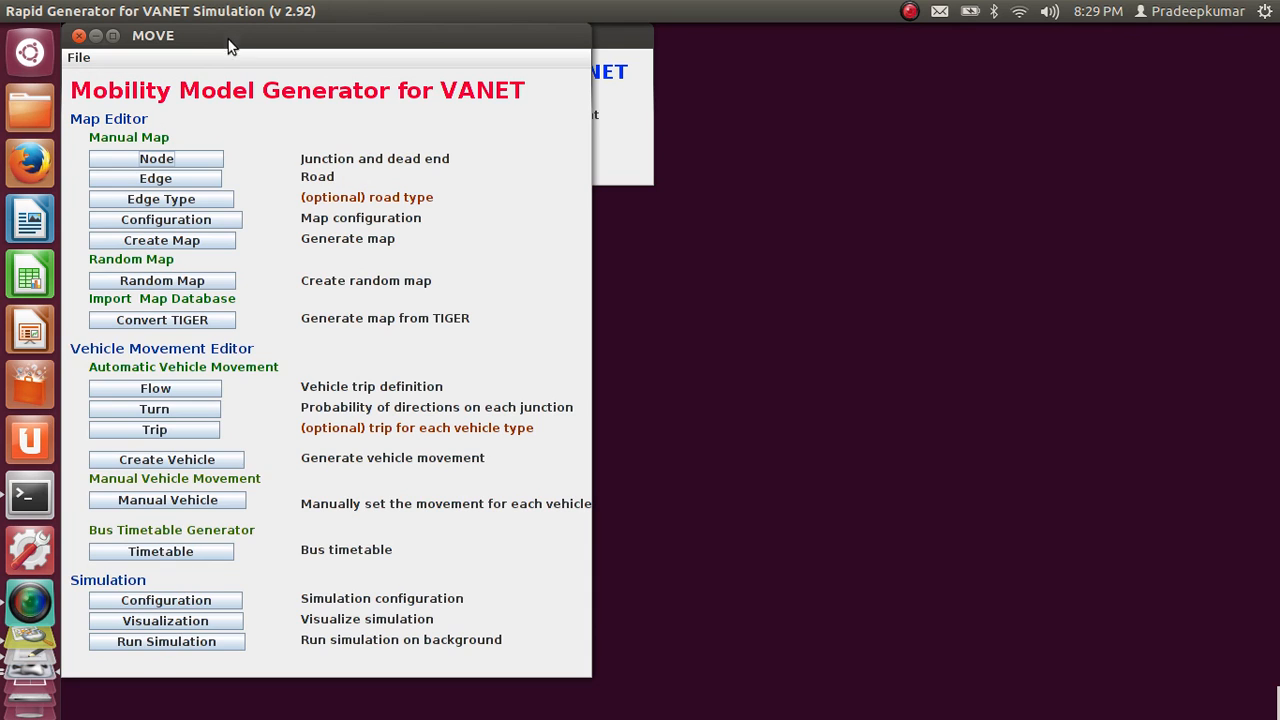
drag(224, 50, 310, 49)
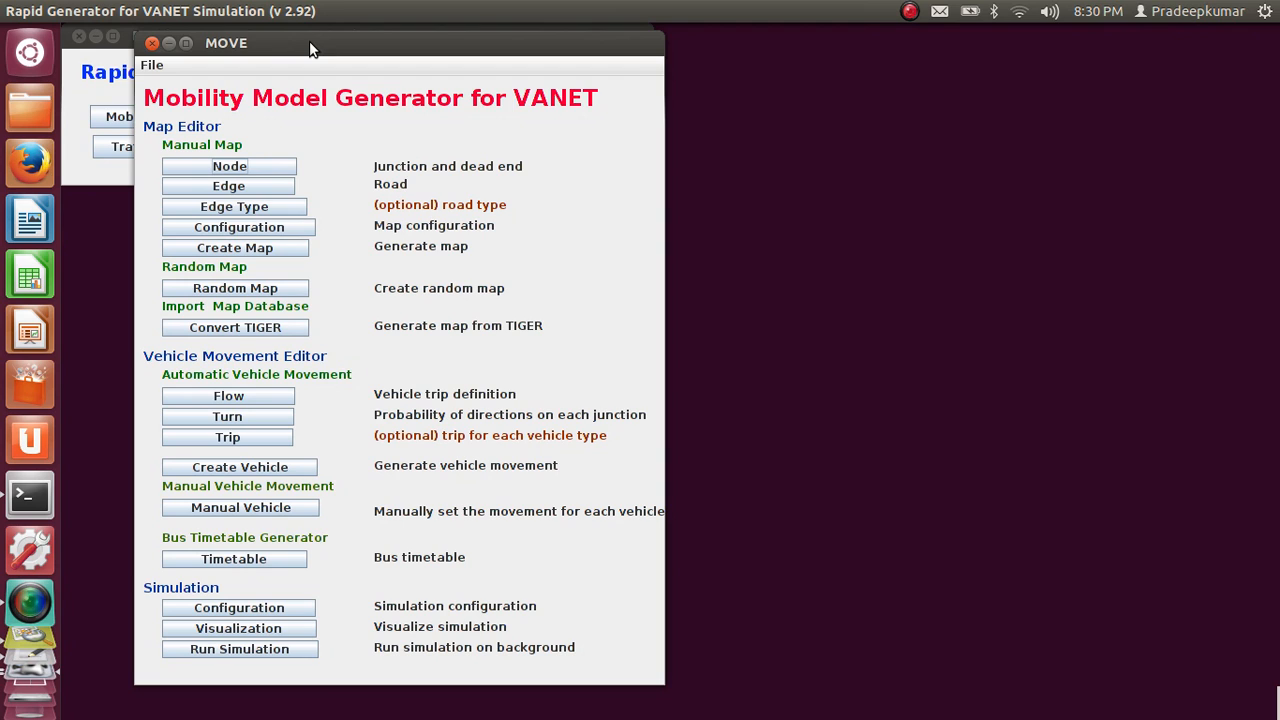
Load the saved node file from the move_sumo folder into the Map Nodes Editor, review the coordinates and traffic lights, and quit the editor
click(248, 169)
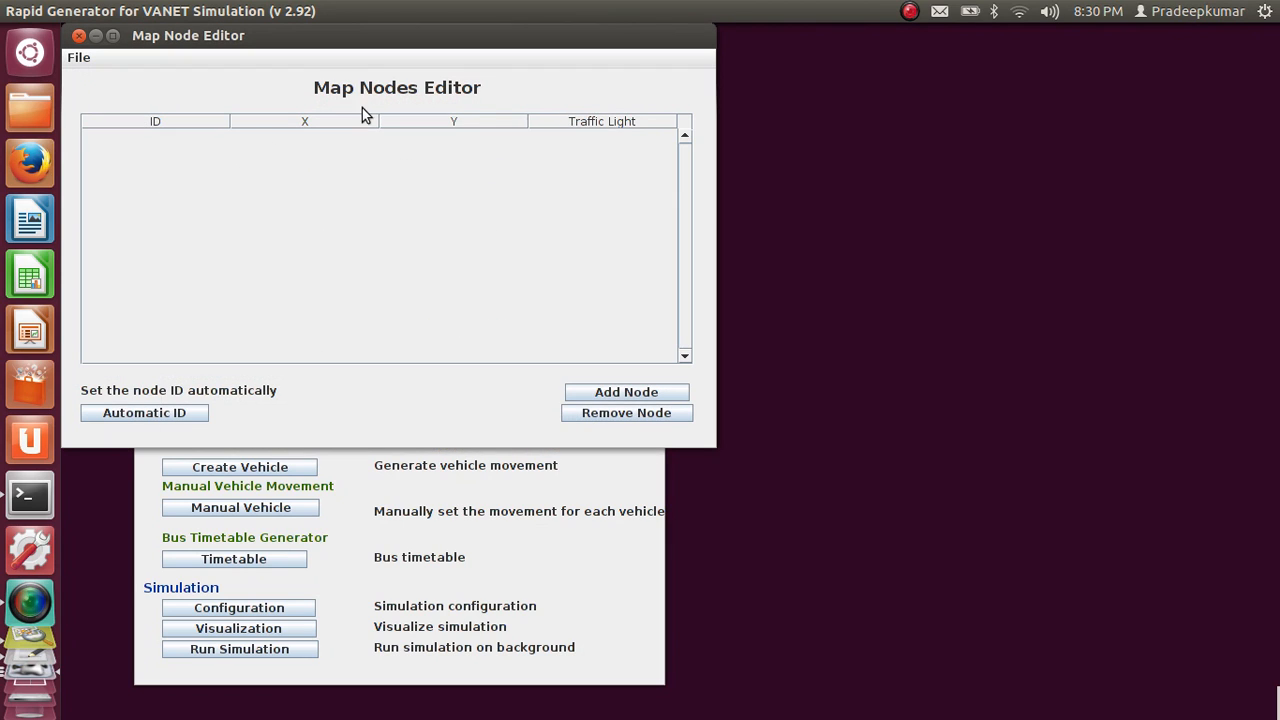
click(79, 62)
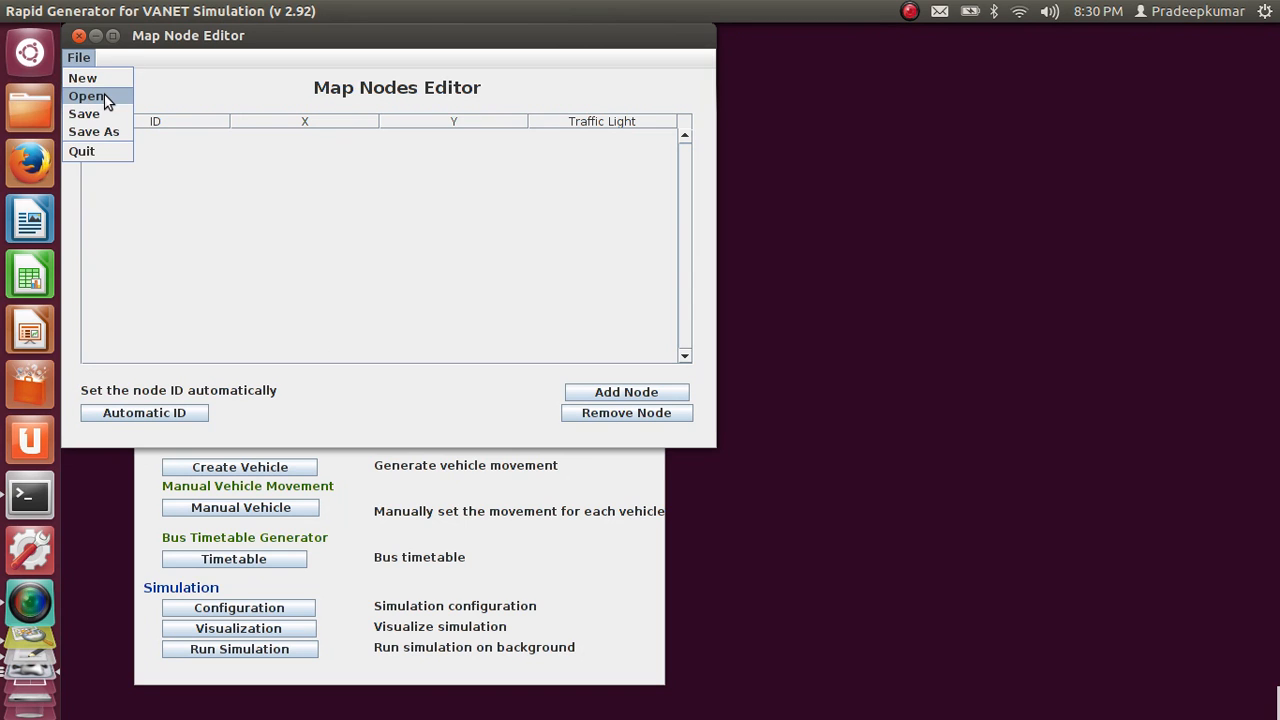
click(107, 100)
click(212, 211)
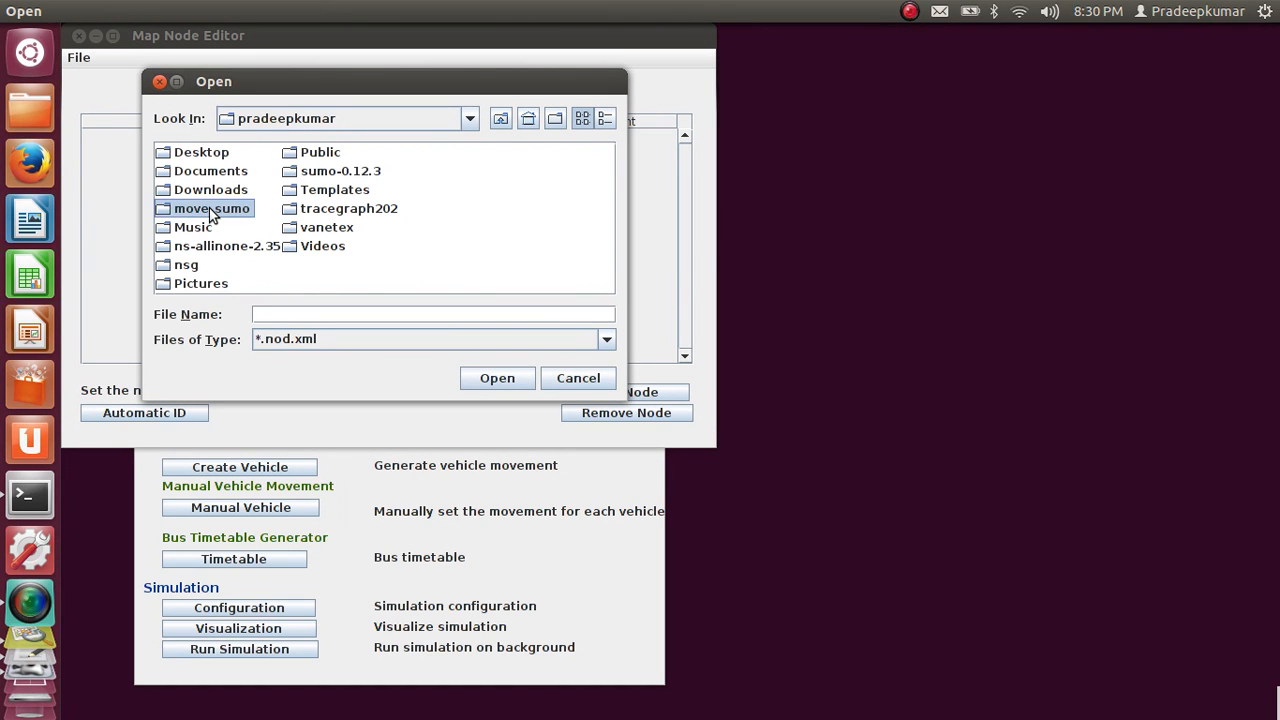
double_click(212, 209)
double_click(254, 158)
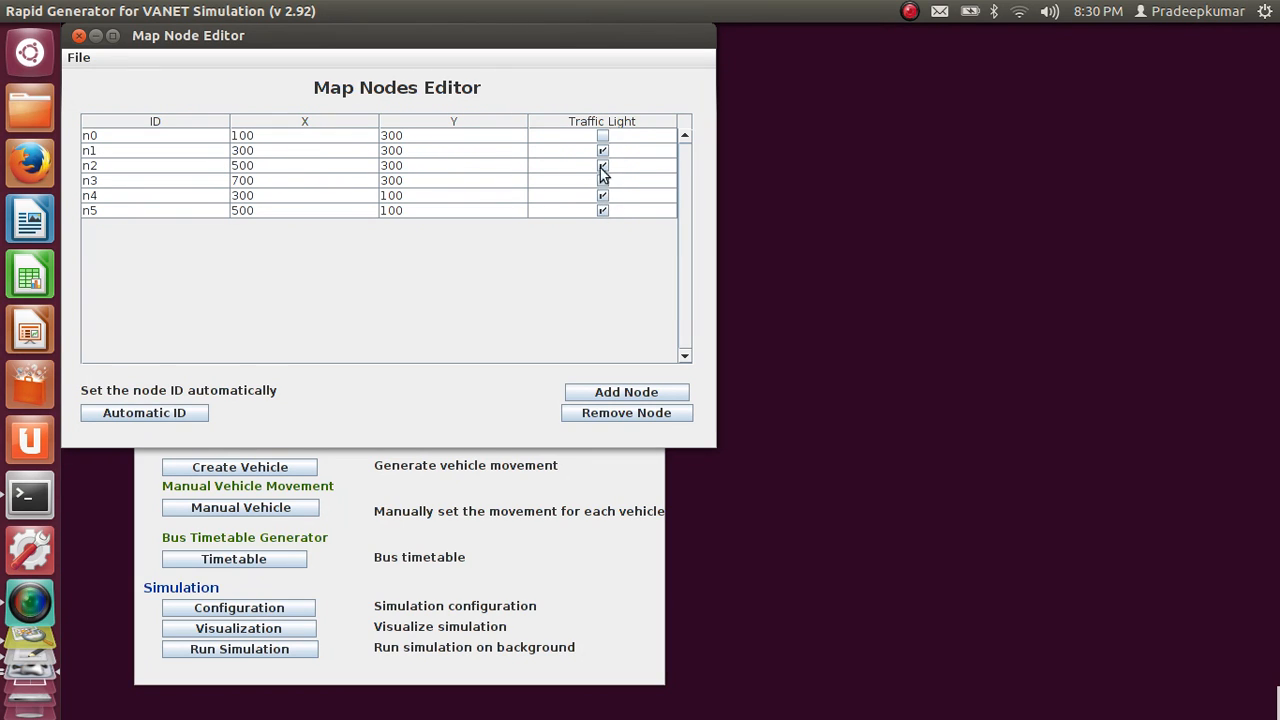
click(80, 58)
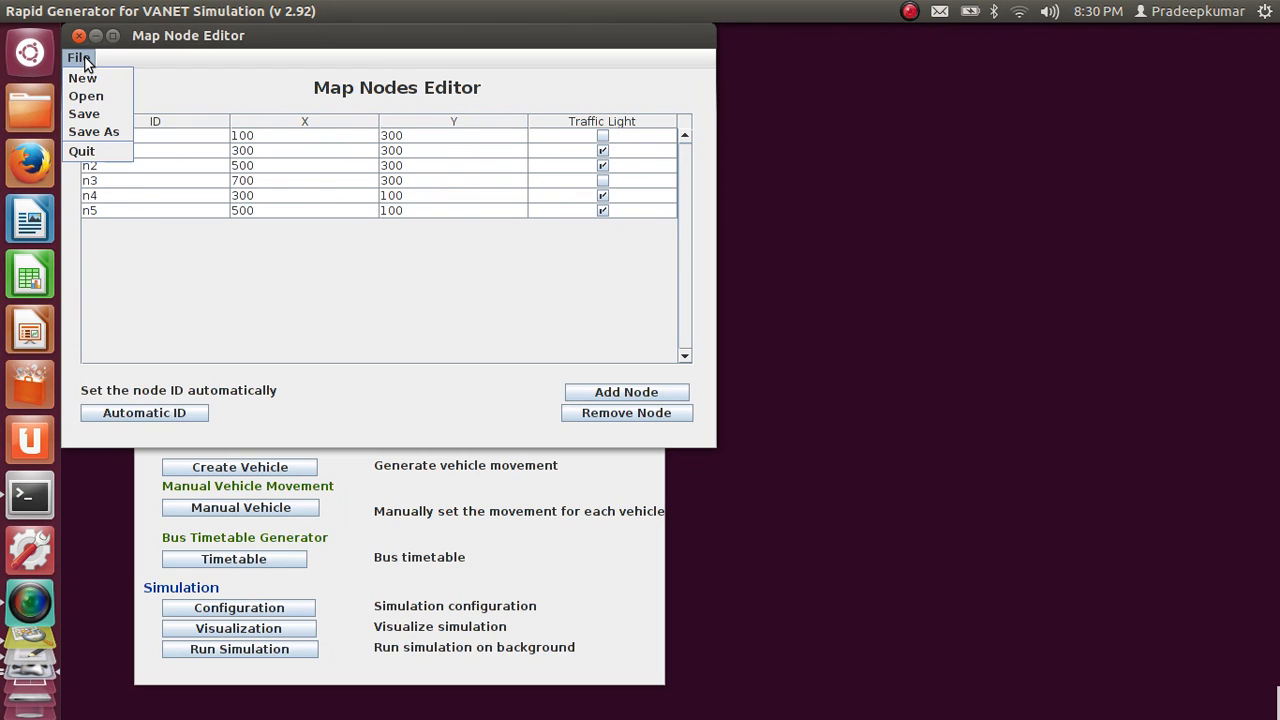
click(86, 155)
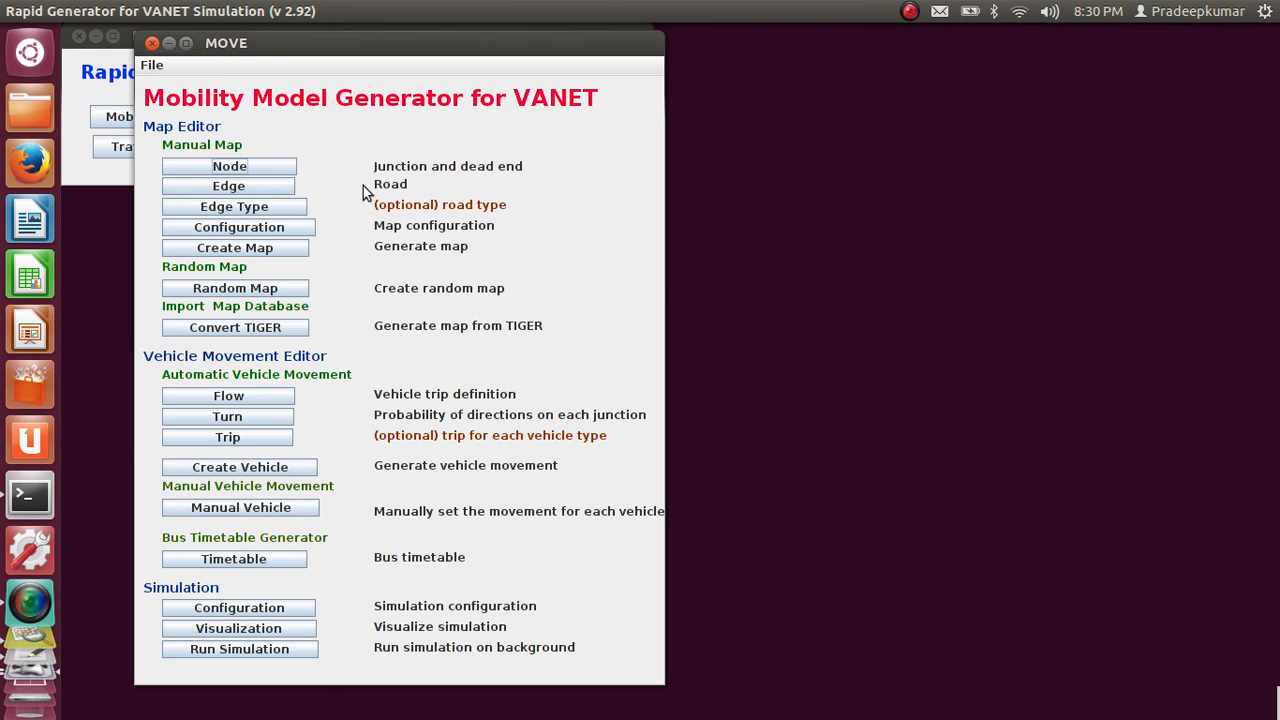
Load the saved edge file from the move_sumo folder into the Roads Editor
click(290, 191)
click(78, 62)
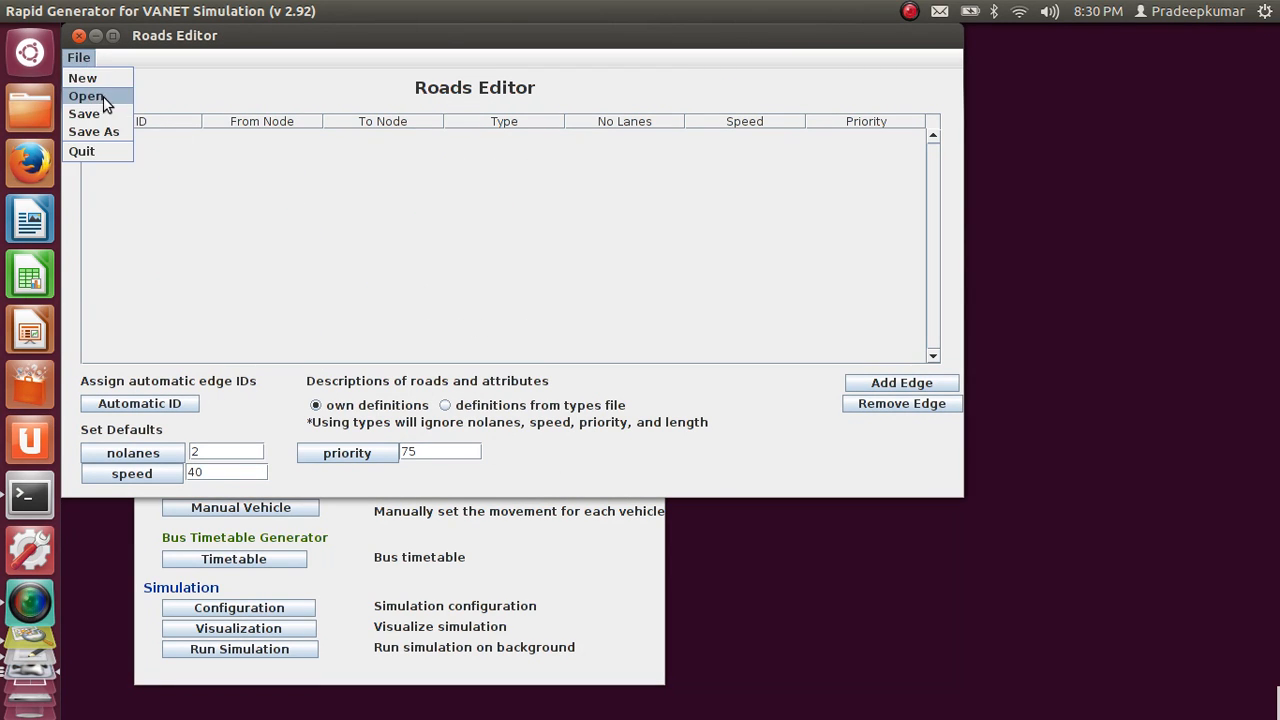
click(104, 98)
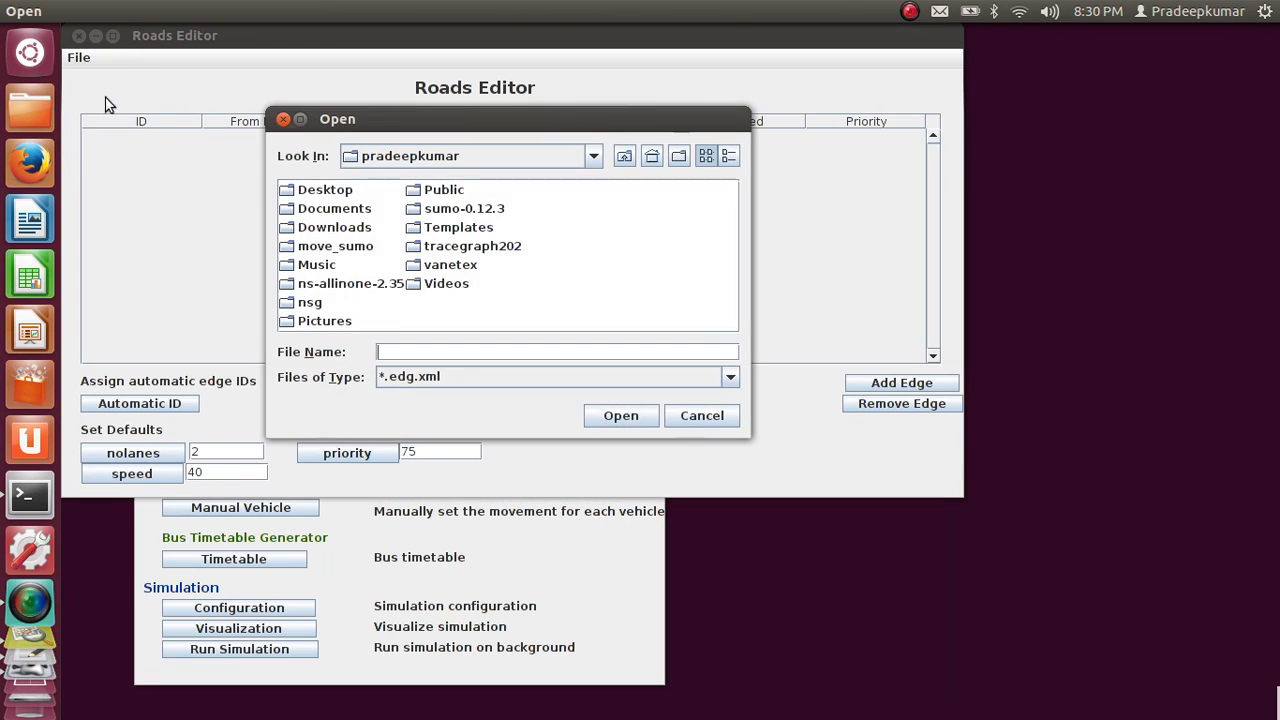
double_click(353, 249)
double_click(381, 190)
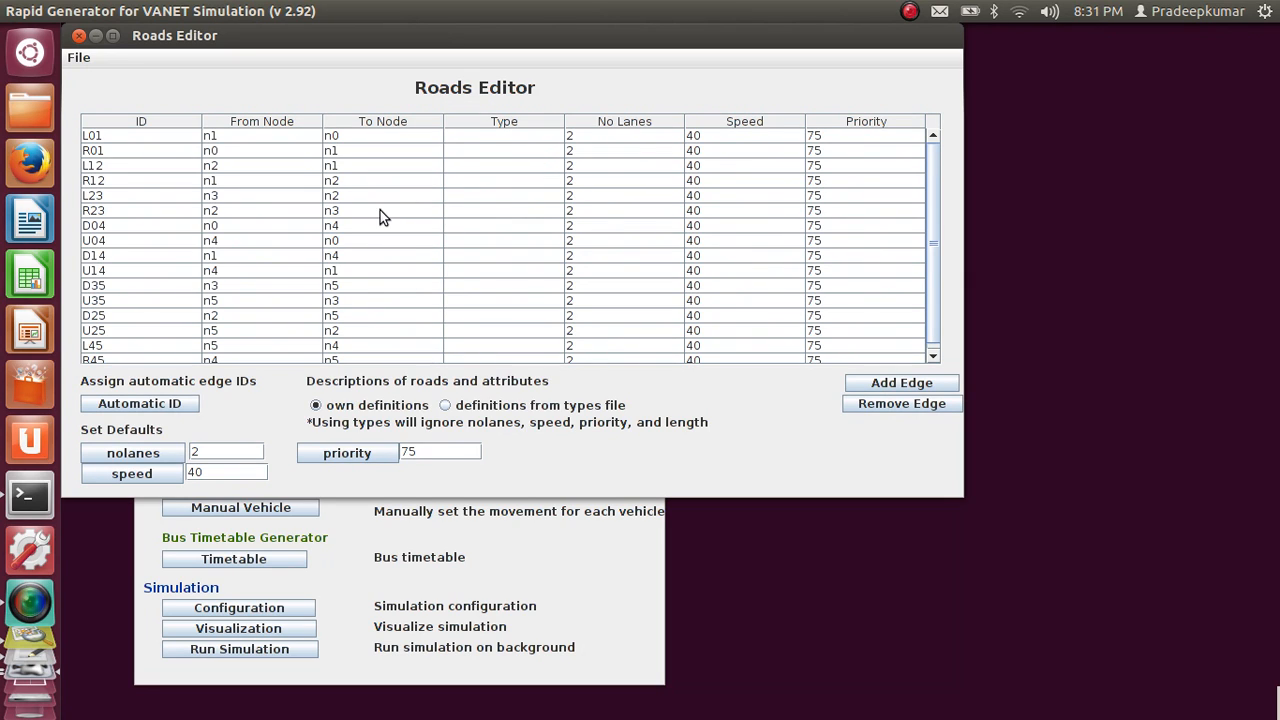
Examine the lane number, speed and priority values of roads L01 and R01, and quit the Roads Editor
click(632, 141)
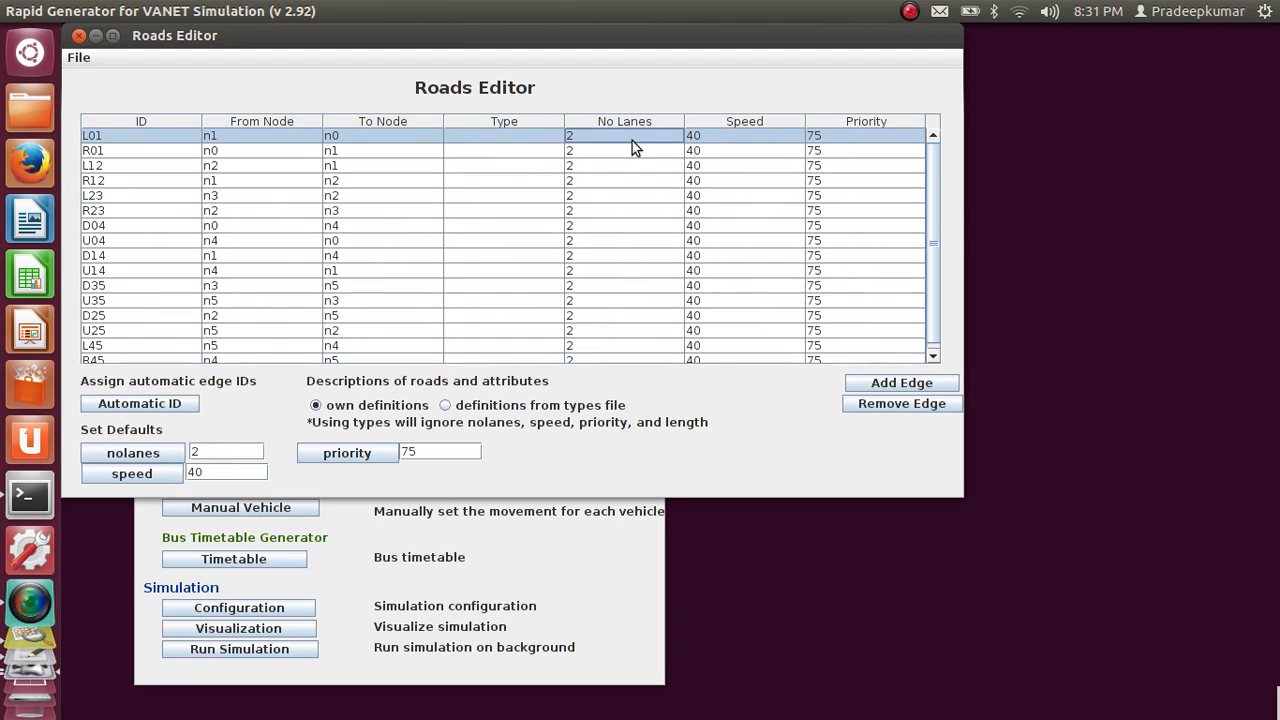
click(738, 150)
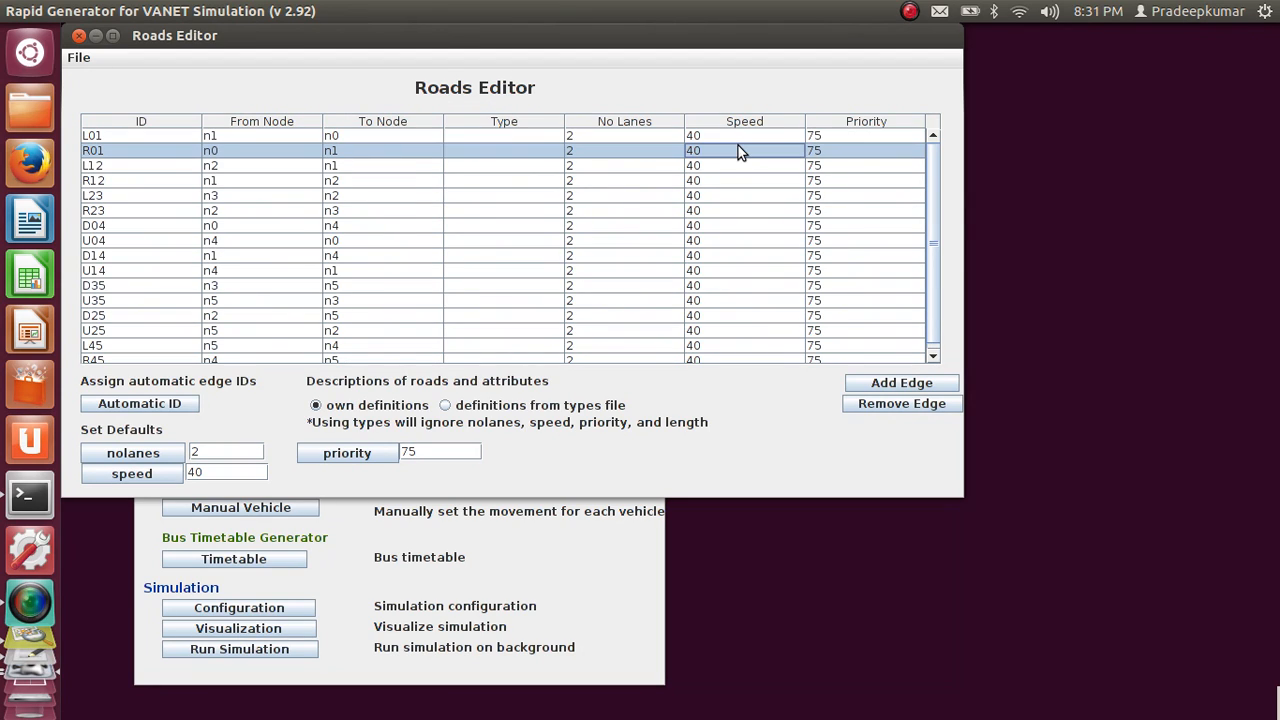
key(Up)
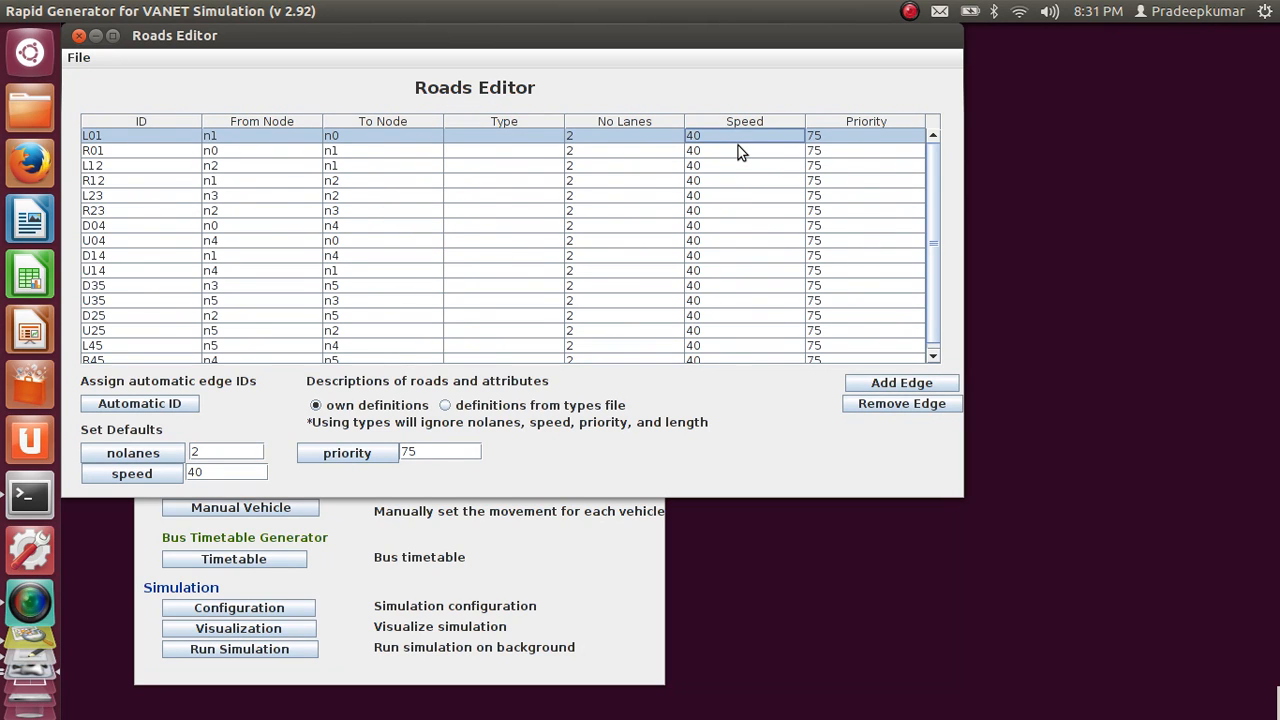
key(Tab)
key(Down)
key(Up)
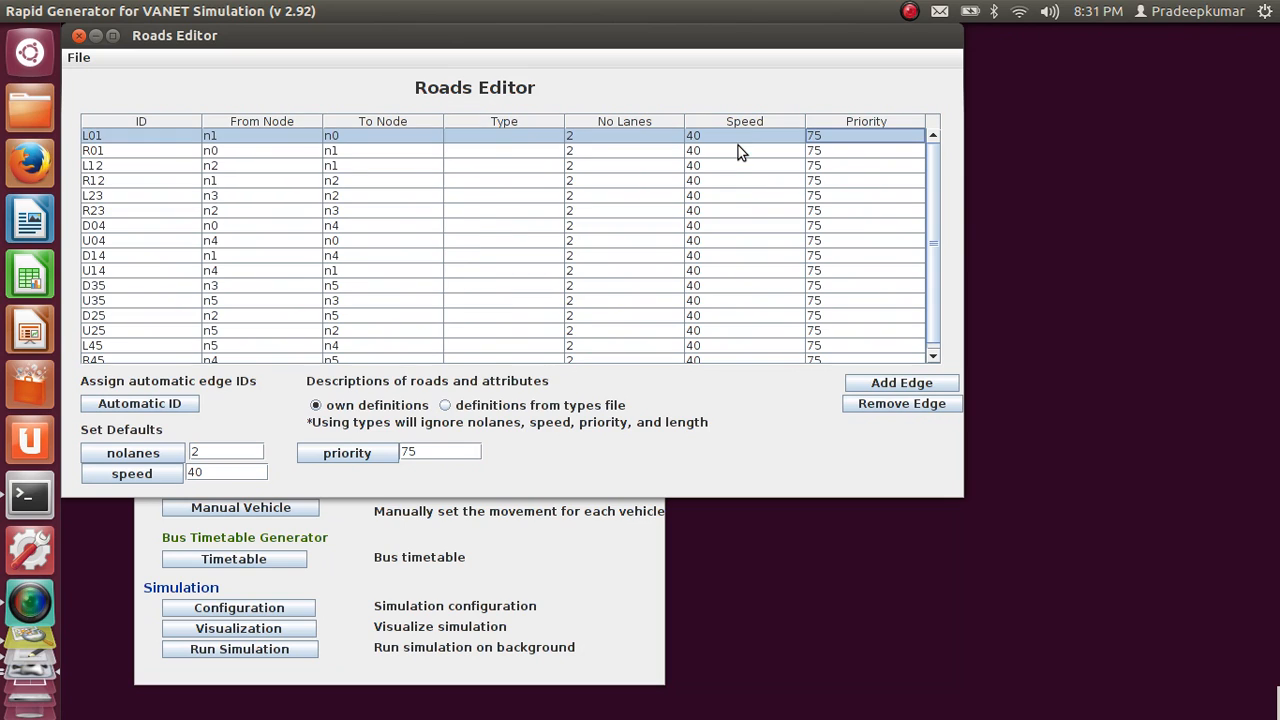
key(Down)
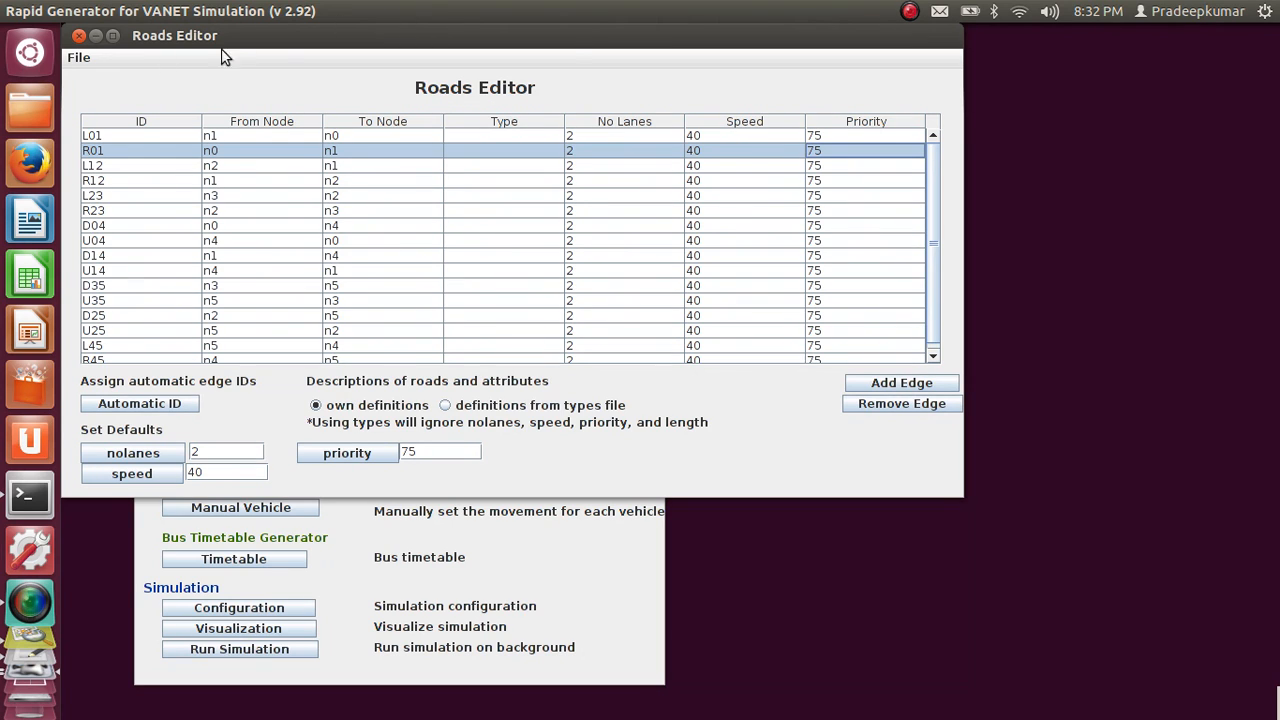
click(81, 57)
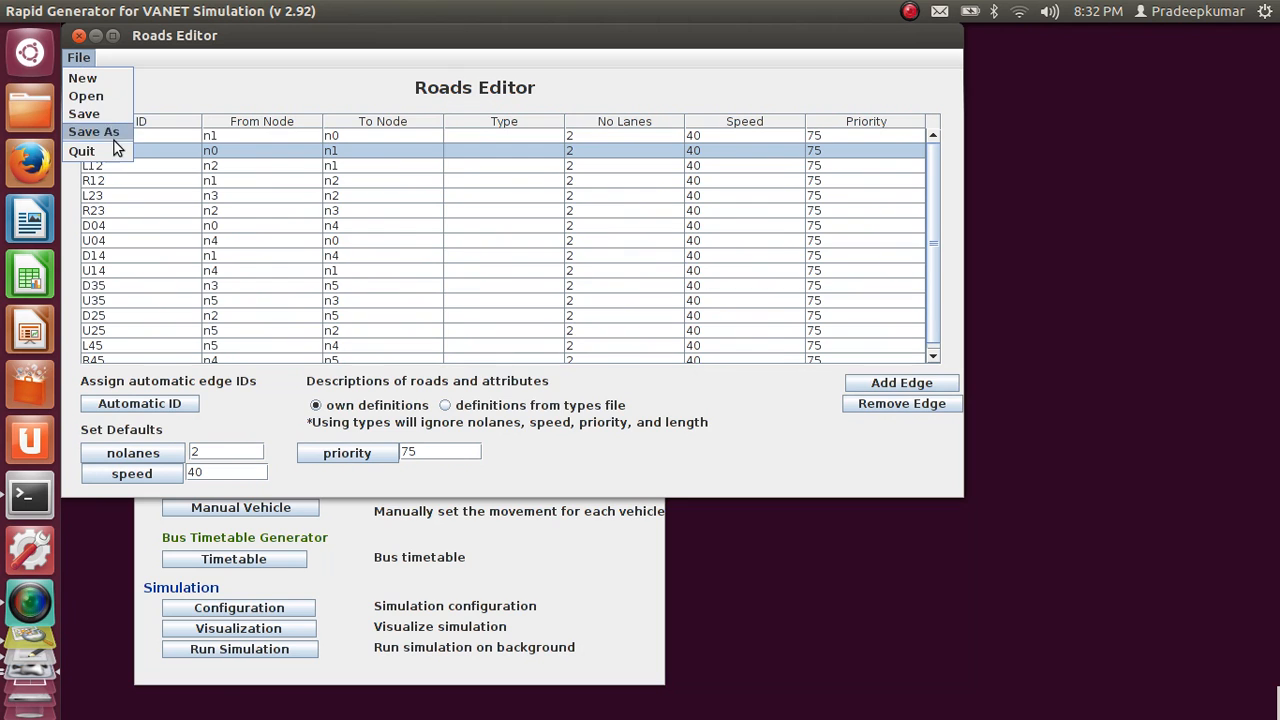
click(80, 151)
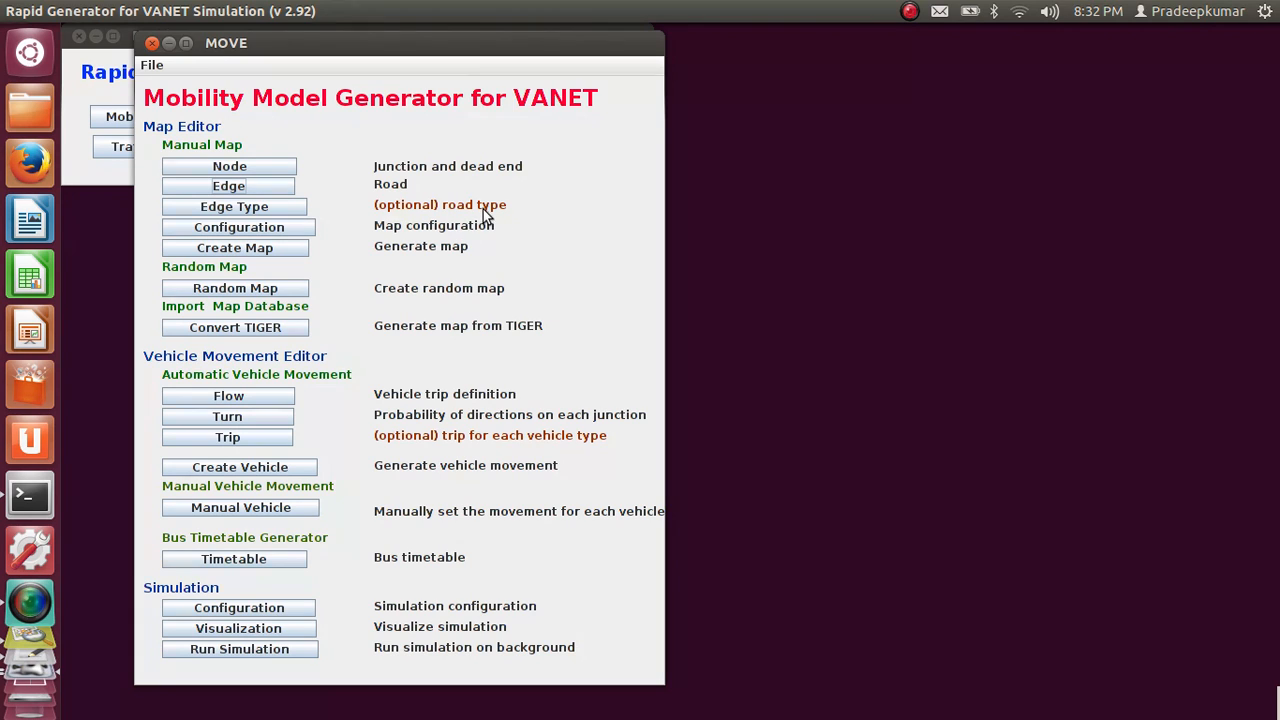
In the Map Configurations Editor, specify vanet.nod.xml as nodes file and vanet.edg.xml as roads file, both from the move_sumo folder
click(285, 228)
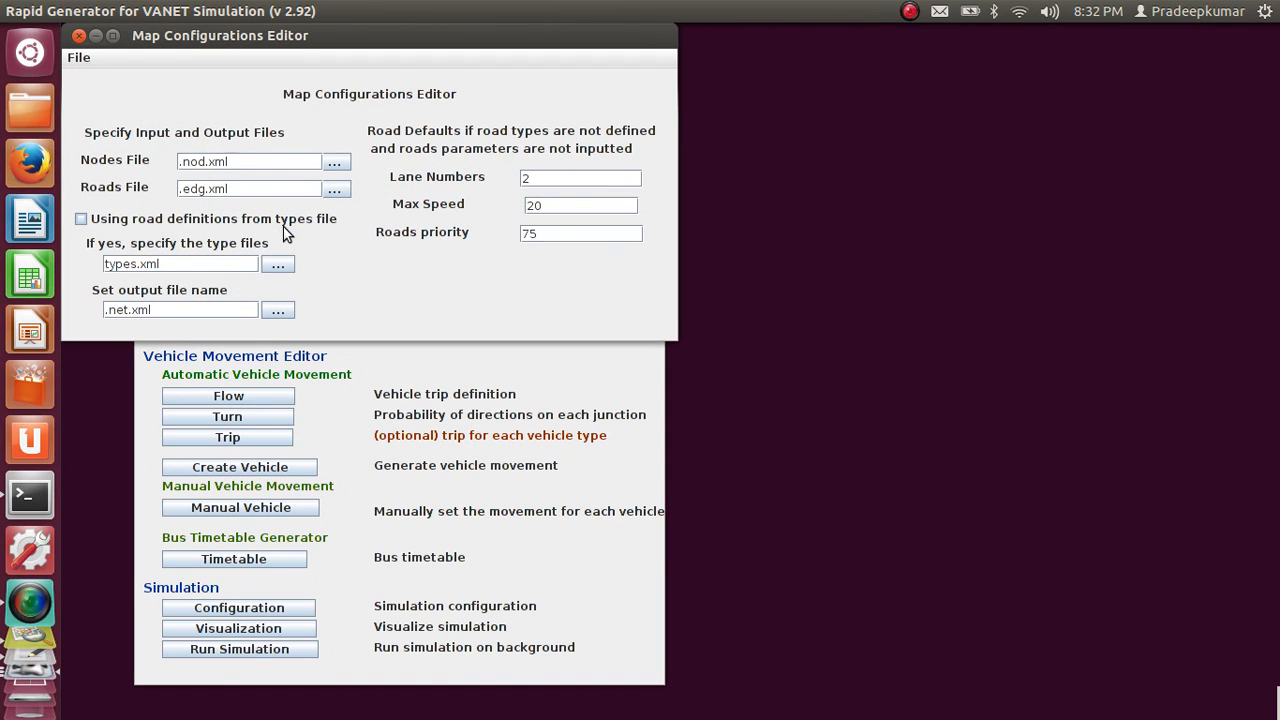
click(336, 163)
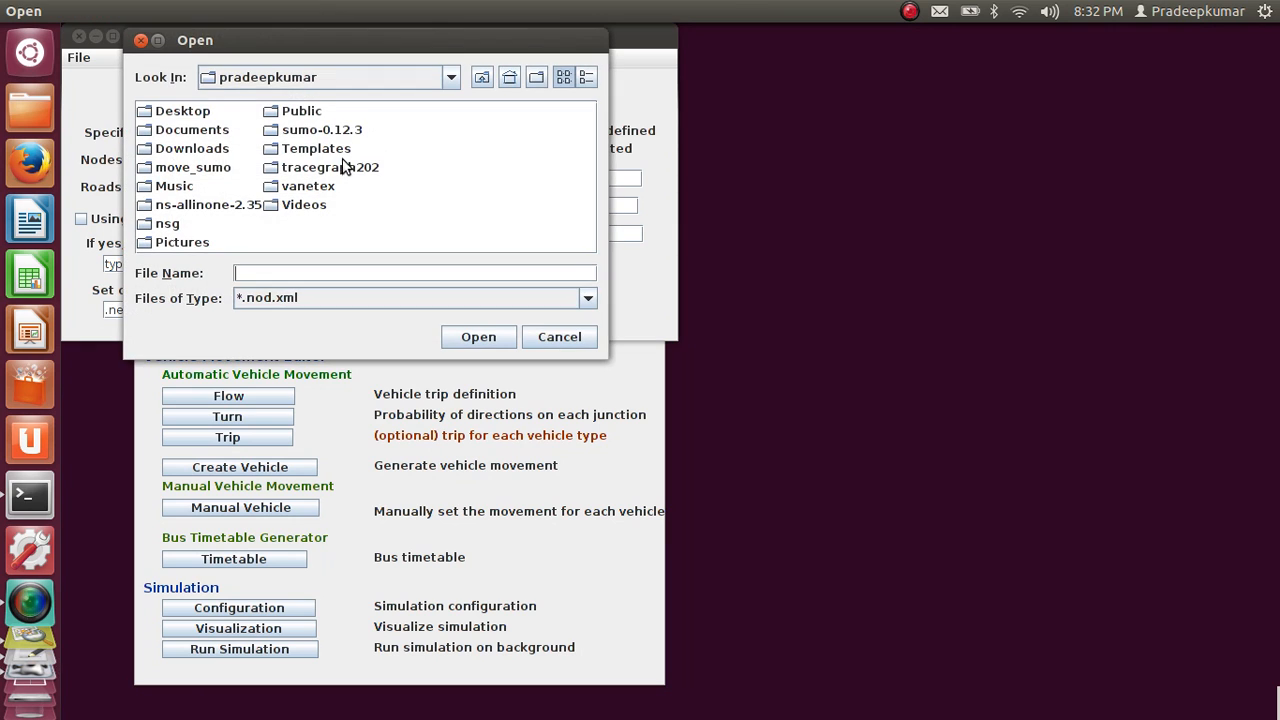
double_click(222, 165)
double_click(220, 126)
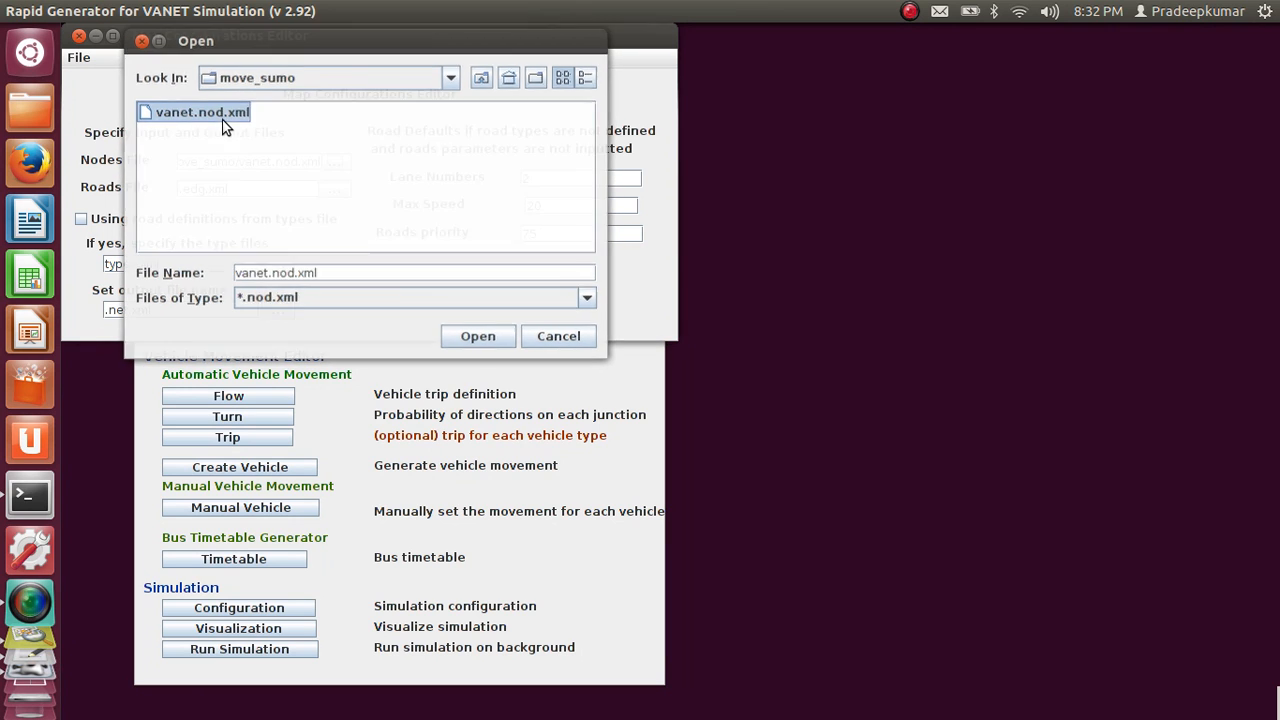
click(340, 194)
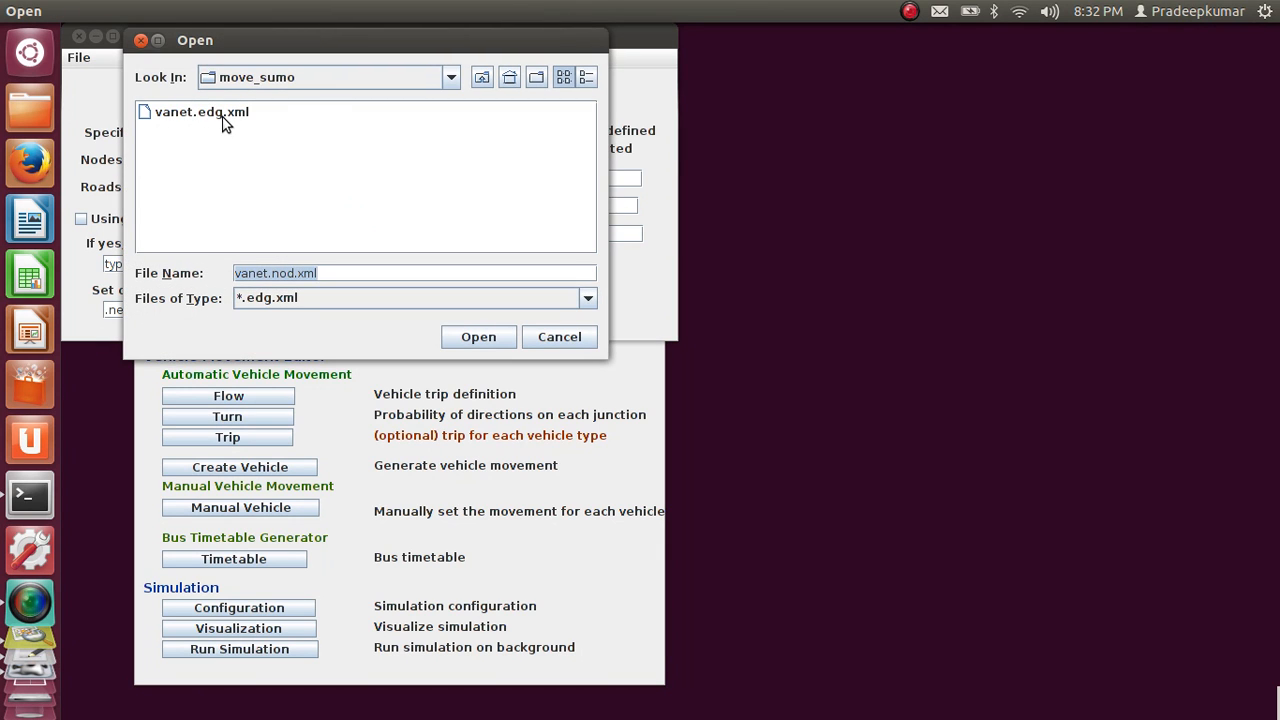
double_click(216, 122)
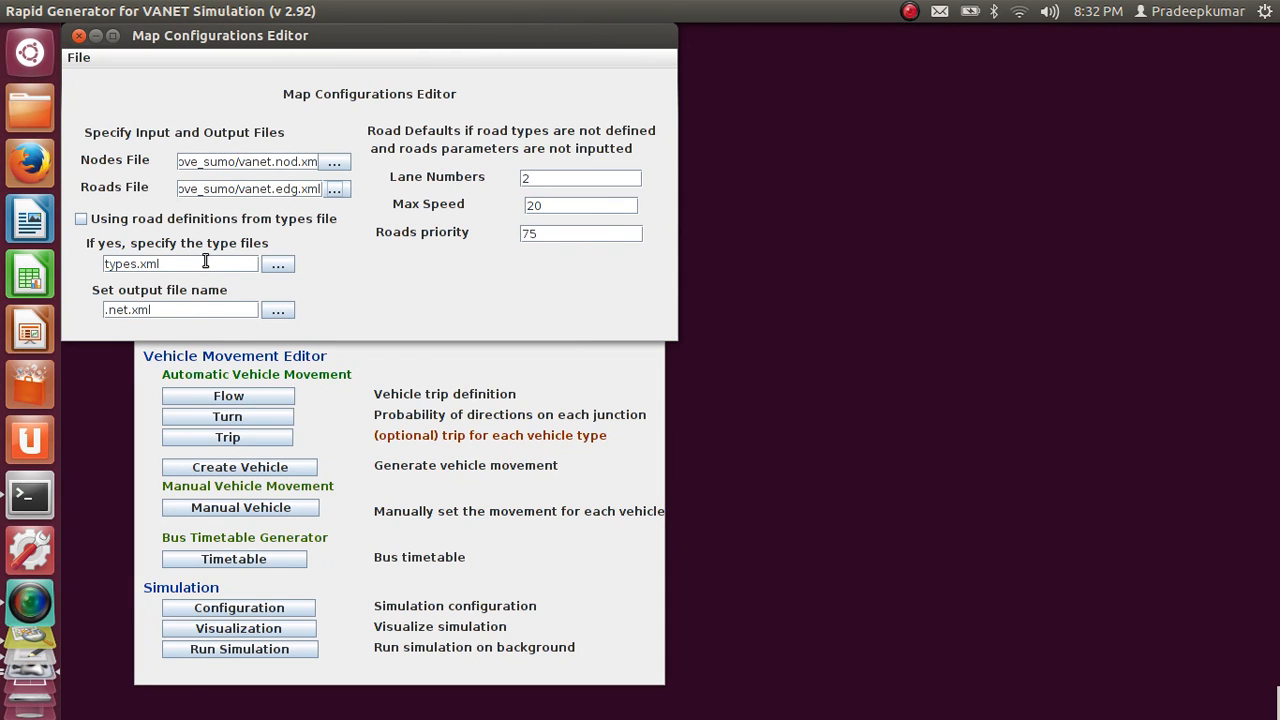
Set the map's output file to vanet.net.xml in move_sumo and the default maximum road speed to 40
click(278, 311)
double_click(206, 112)
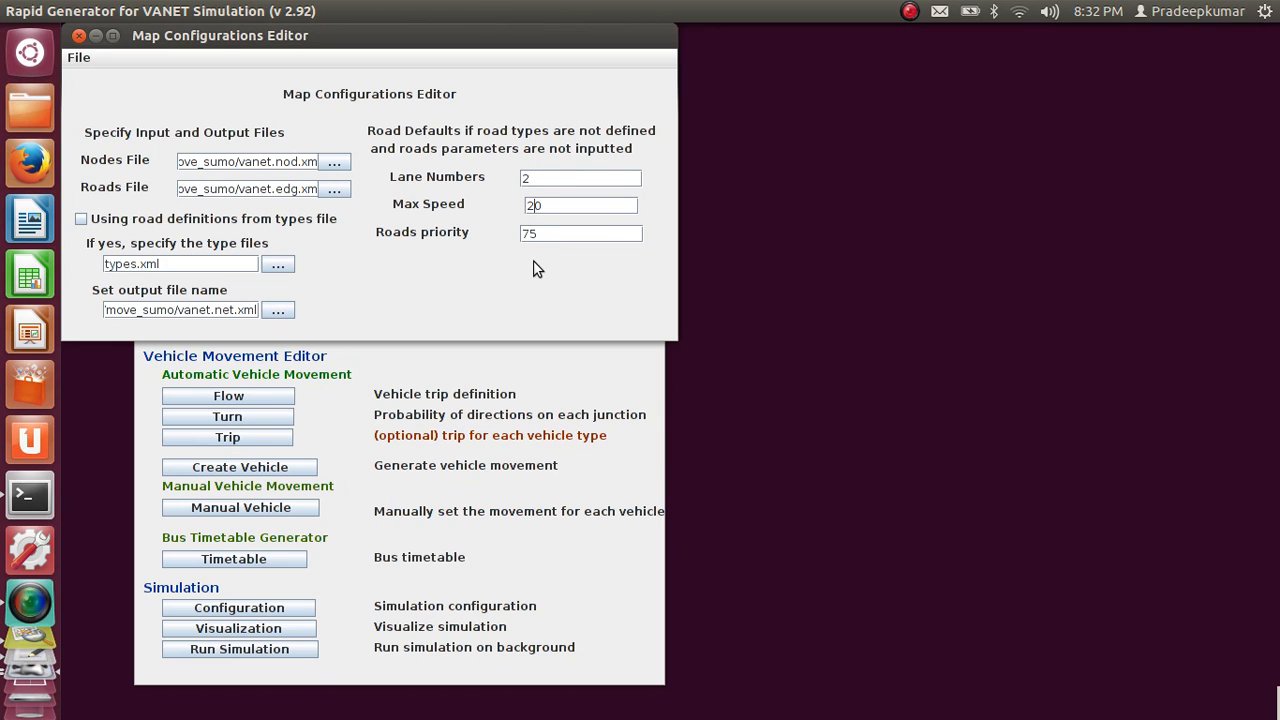
text(4)
Save the map configuration under the name vanet as a netc.cfg file in move_sumo, and quit the Map Configurations Editor
click(77, 59)
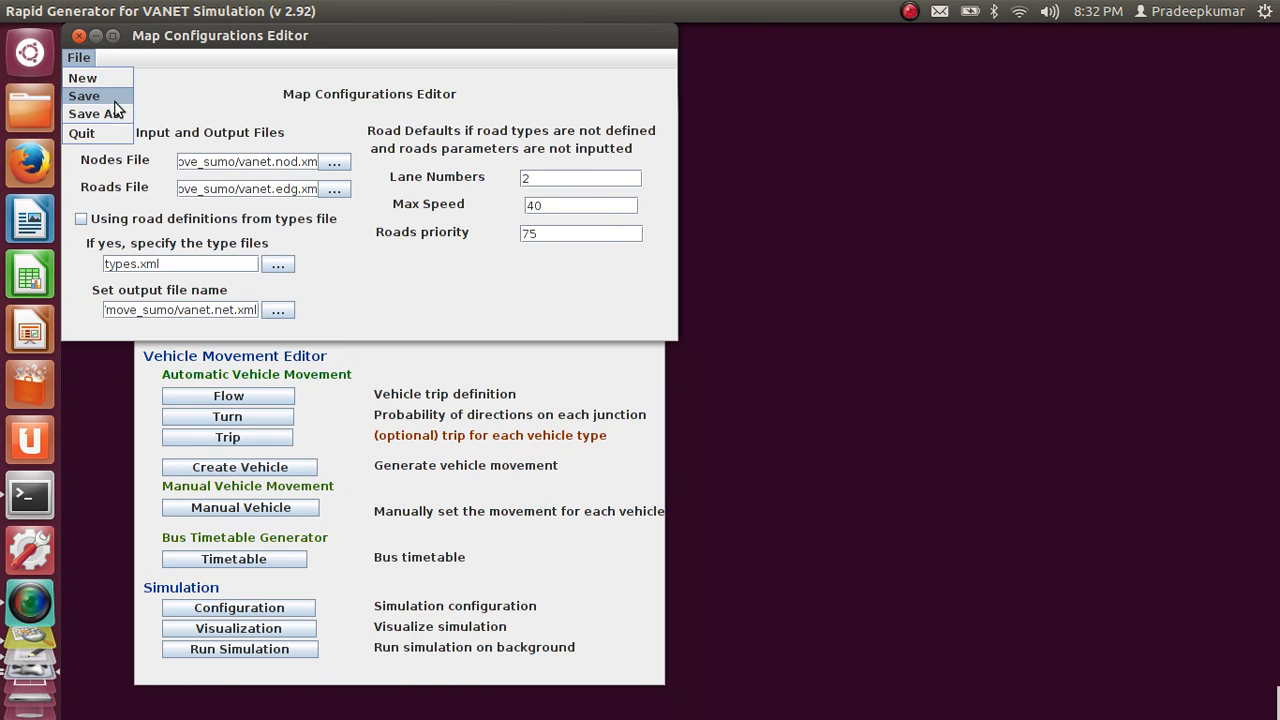
click(116, 99)
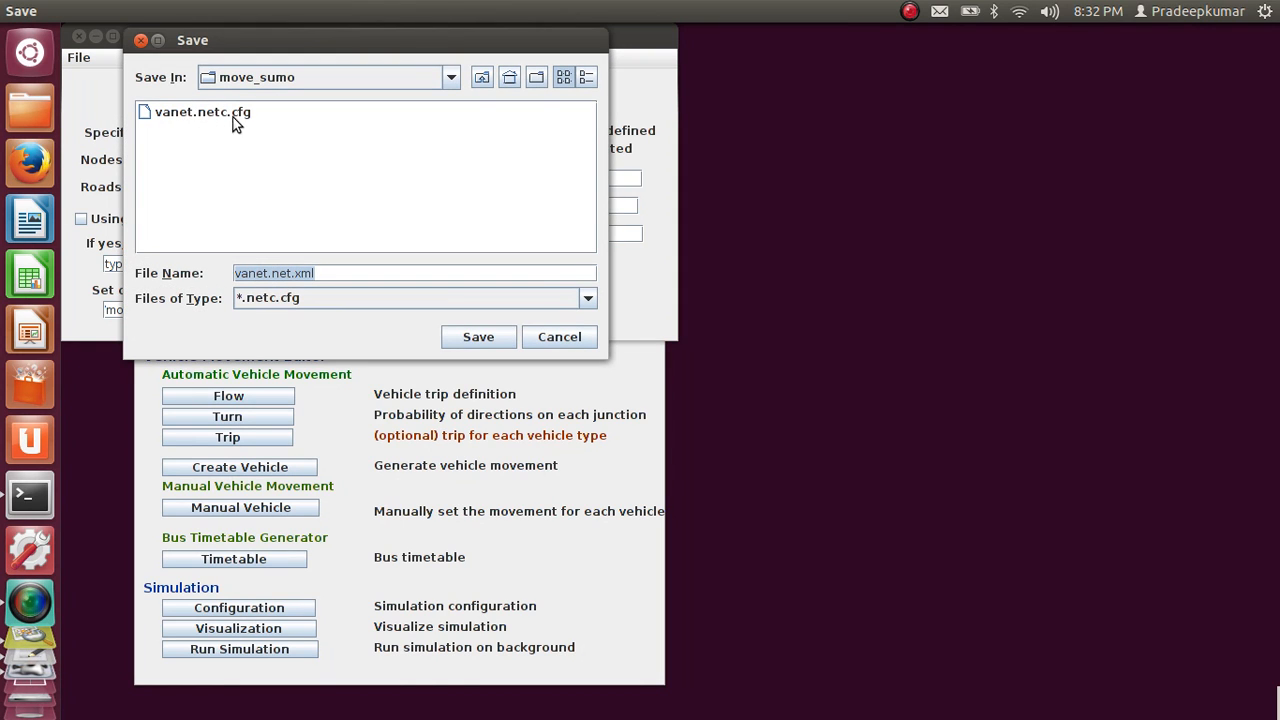
click(375, 273)
key(BackSpace)
key(BackSpace)
key(BackSpace)
key(BackSpace)
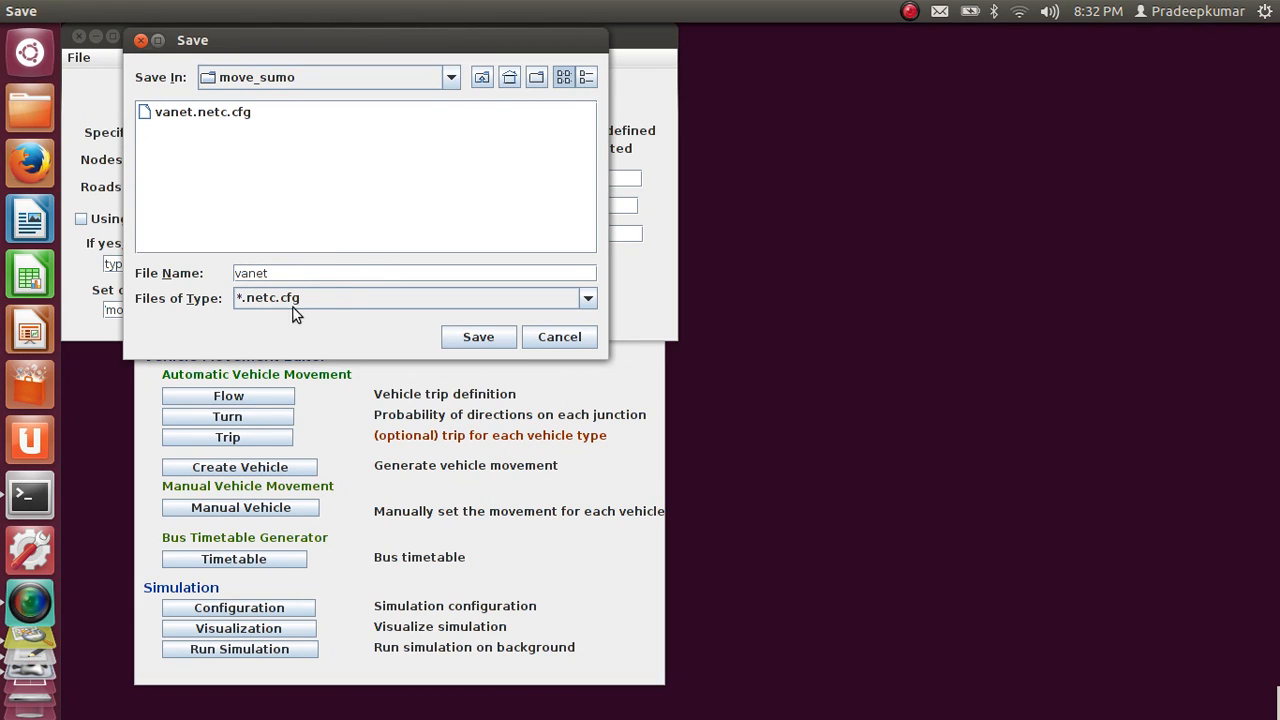
click(479, 337)
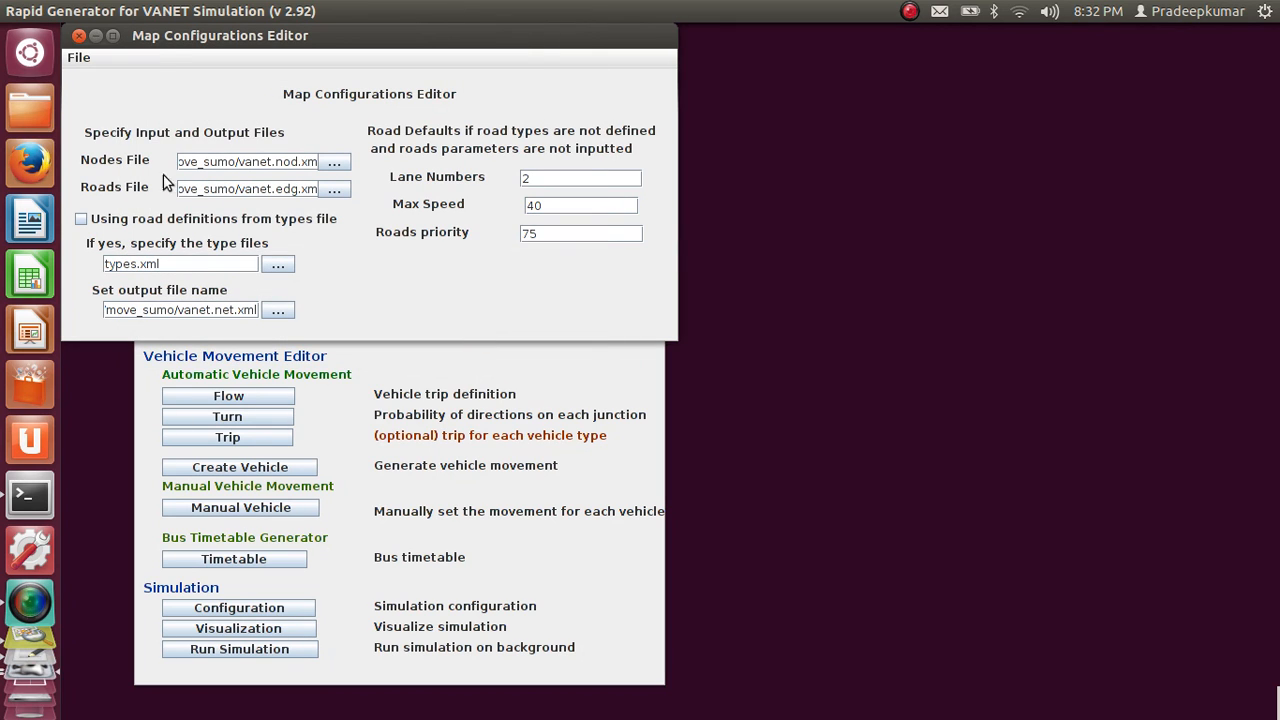
click(74, 58)
click(99, 94)
click(78, 57)
click(84, 133)
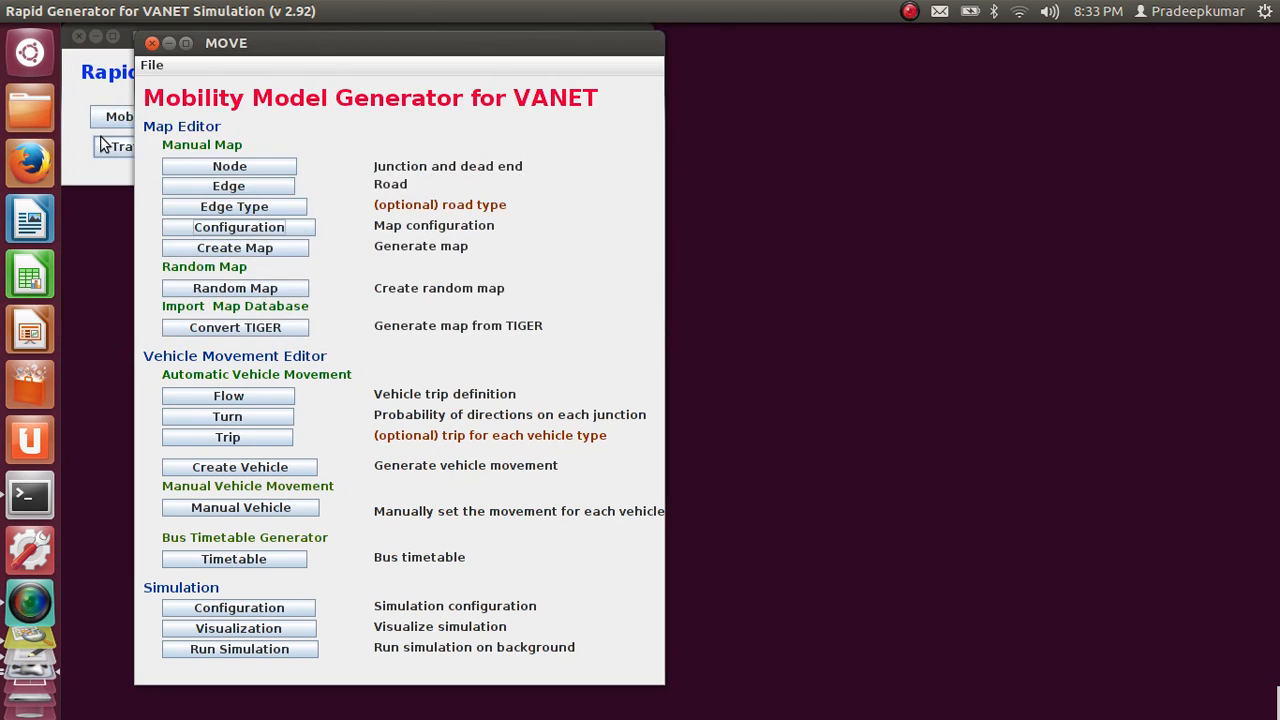
Generate the map from vanet.netc.cfg in the move_sumo folder, review the generation log and close the Generate map window
click(267, 246)
click(494, 116)
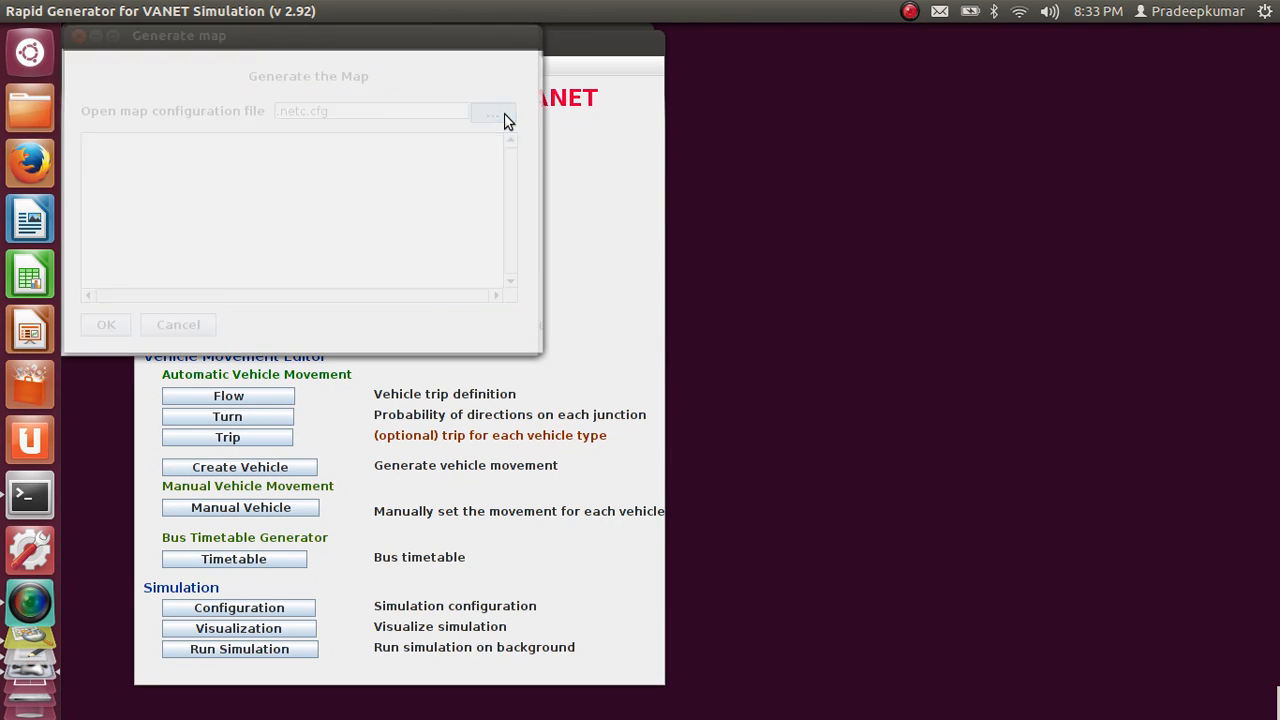
click(137, 171)
double_click(137, 171)
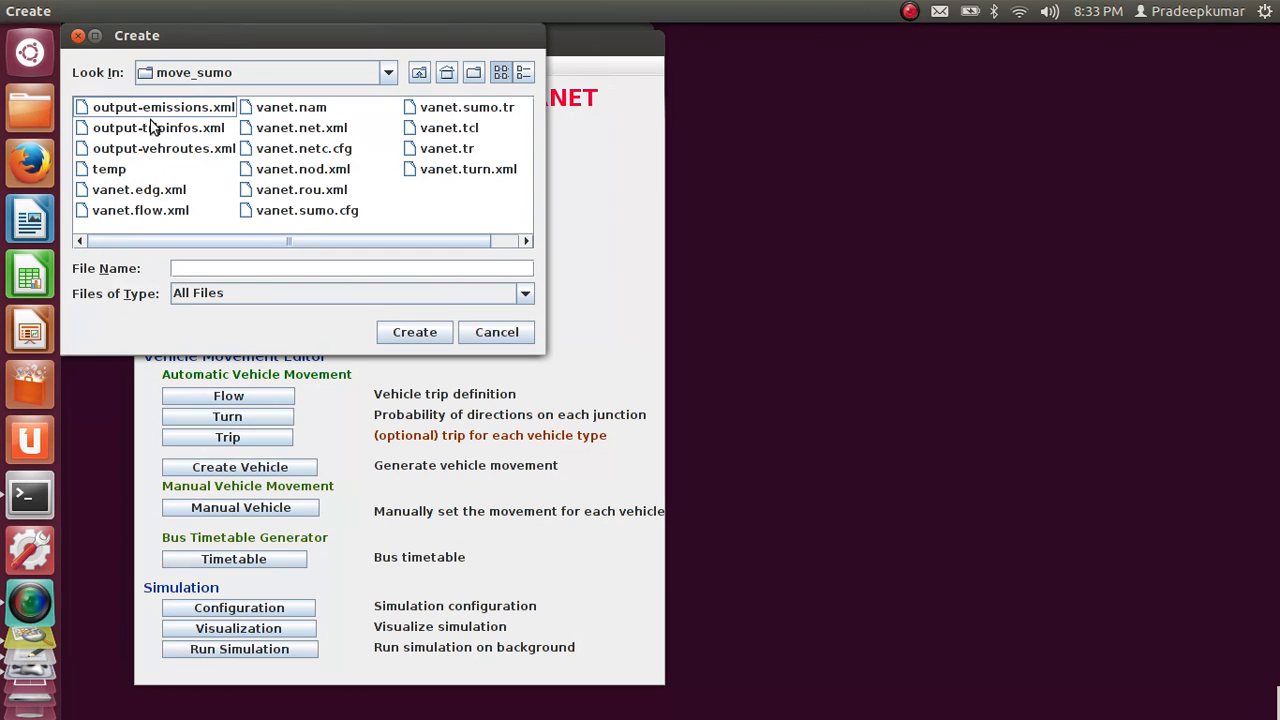
double_click(318, 151)
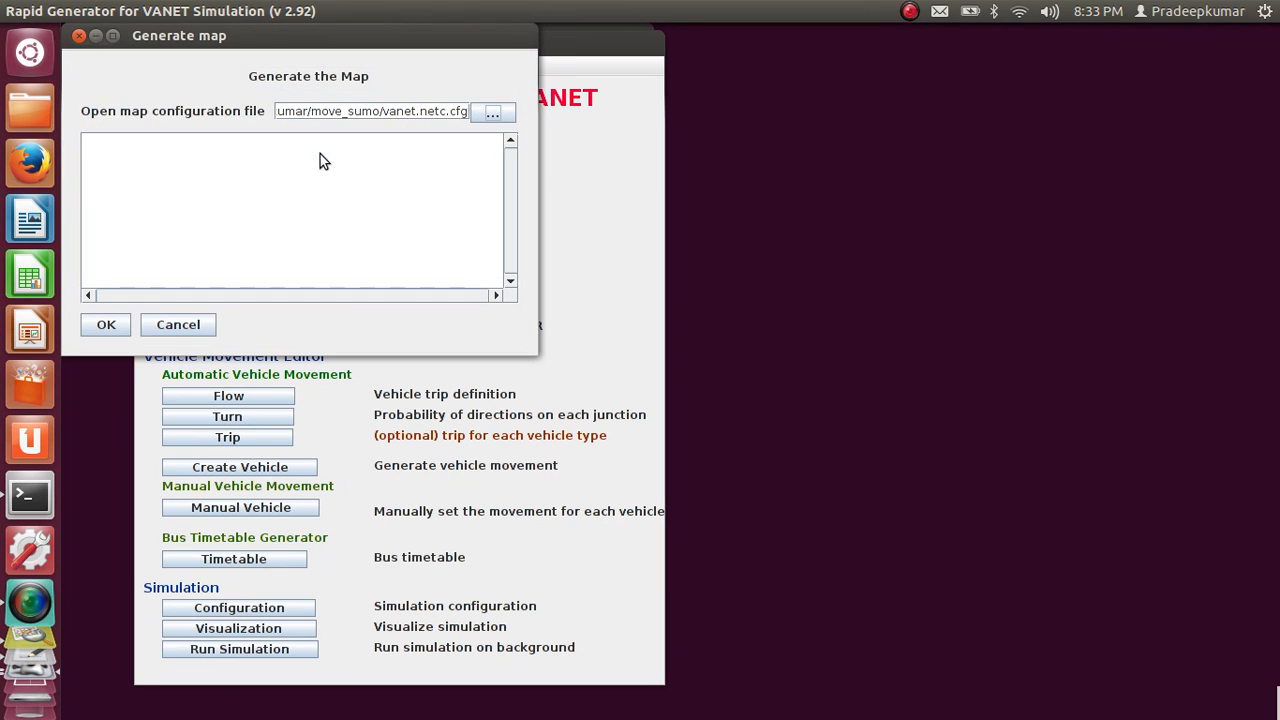
click(106, 326)
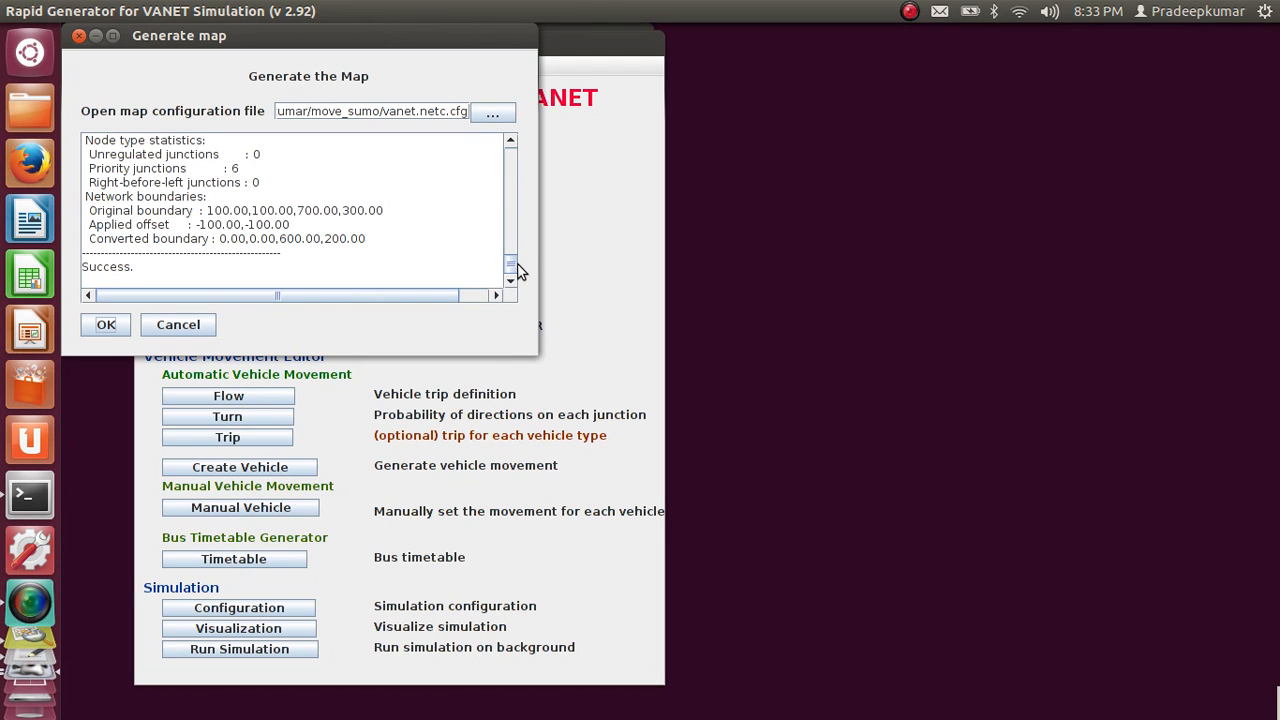
mouse_move(517, 263)
mouse_down()
mouse_move(517, 228)
mouse_move(498, 269)
mouse_up()
click(181, 327)
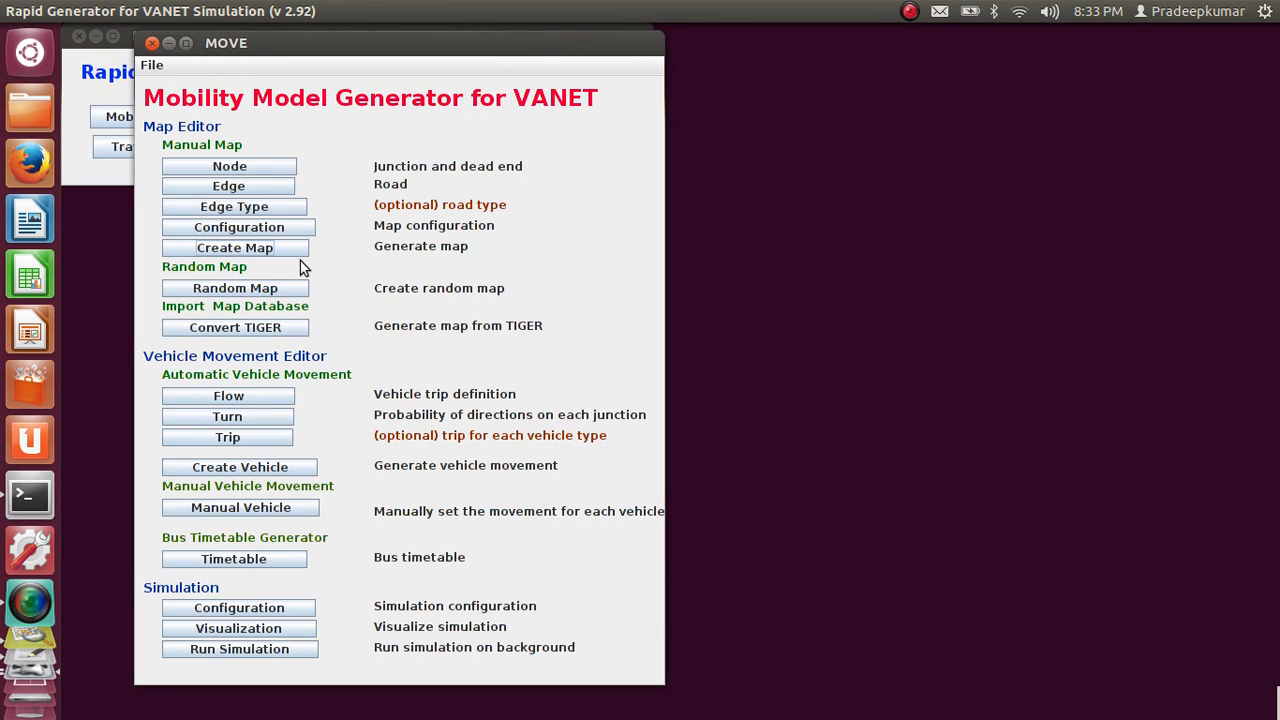
Bring up the road network sketch in the image viewer and place the Mobility Model Generator window over it
key(alt+Tab)
key(Tab)
key(Tab)
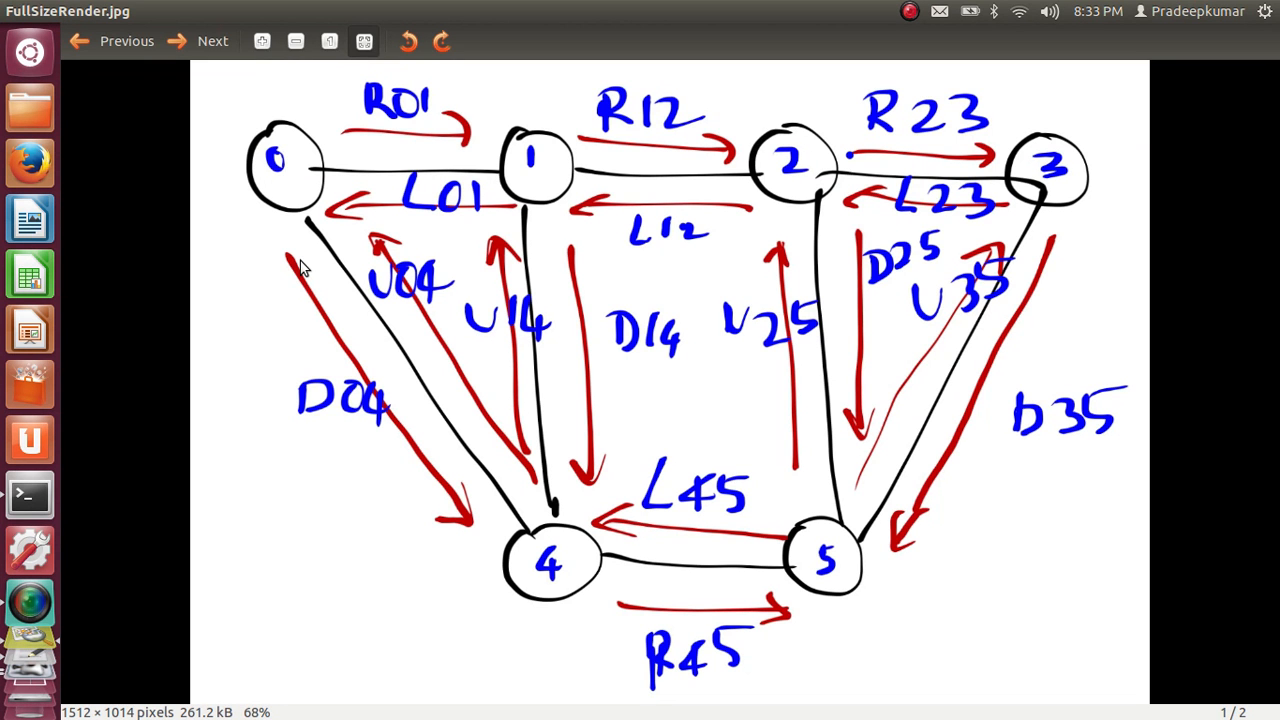
key(alt+Tab)
key(Tab)
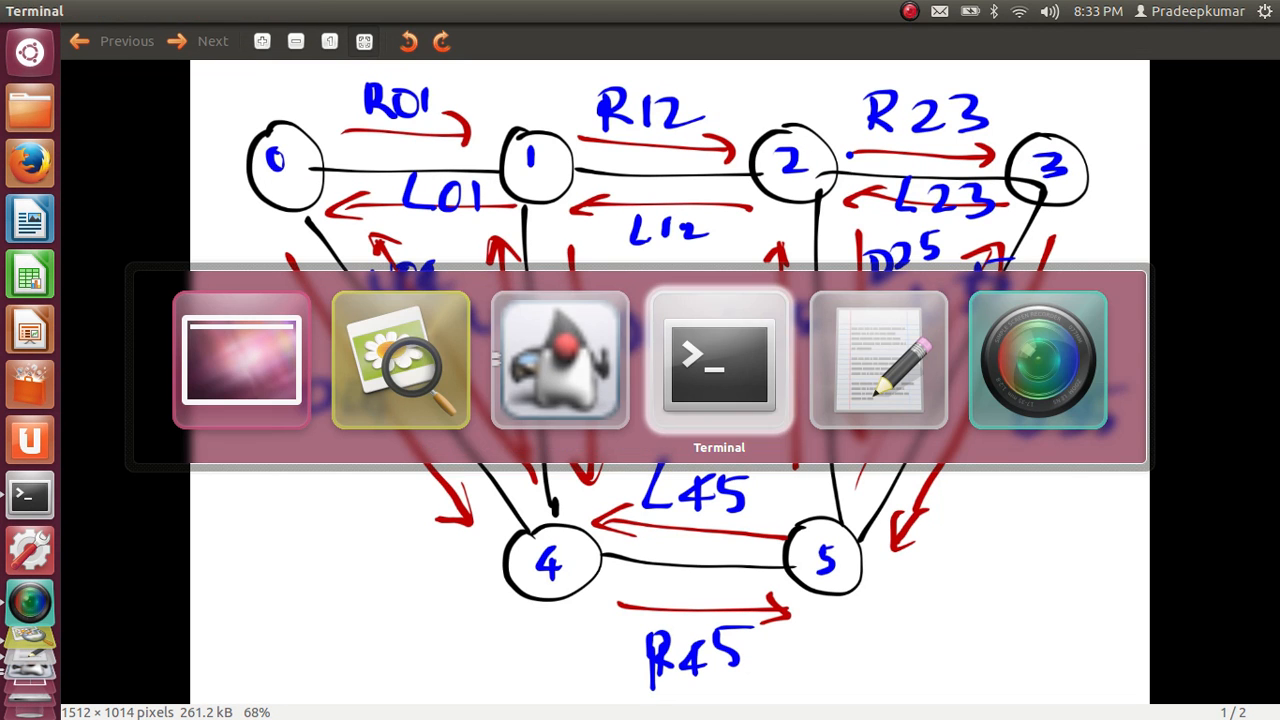
key(Tab)
key(Tab)
key(Tab)
key(Tab)
key(Tab)
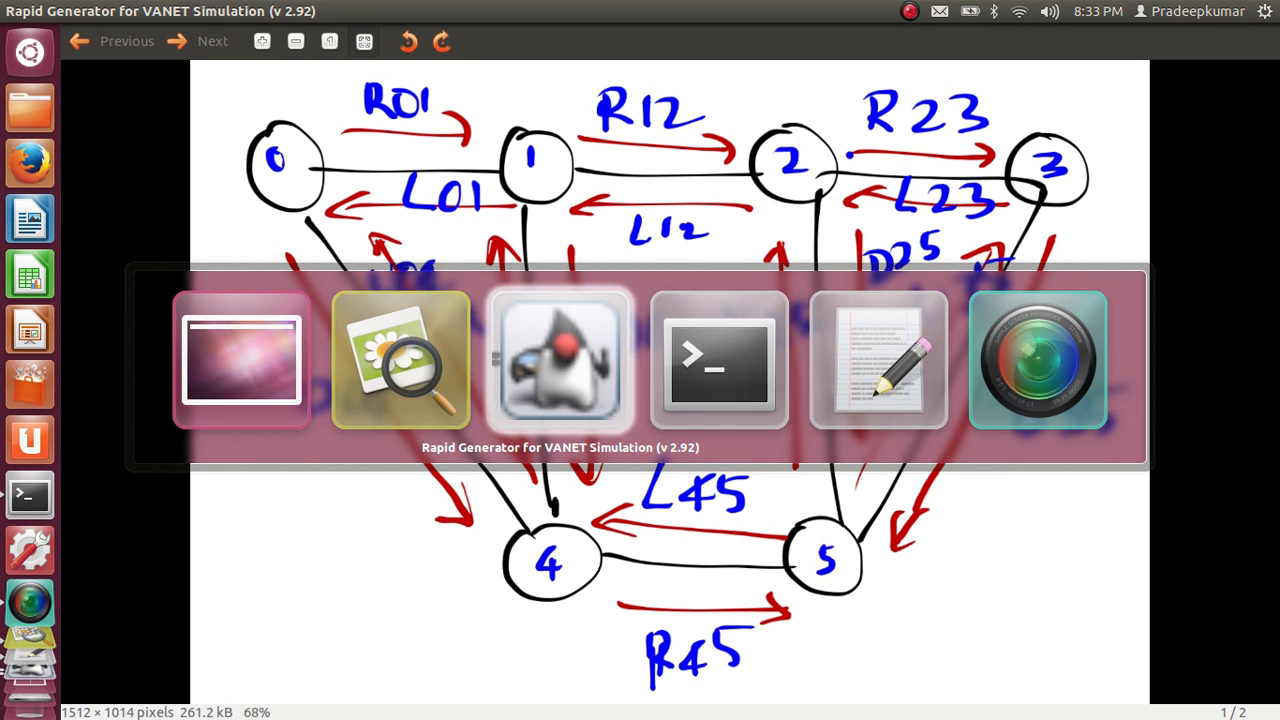
key(alt+Tab)
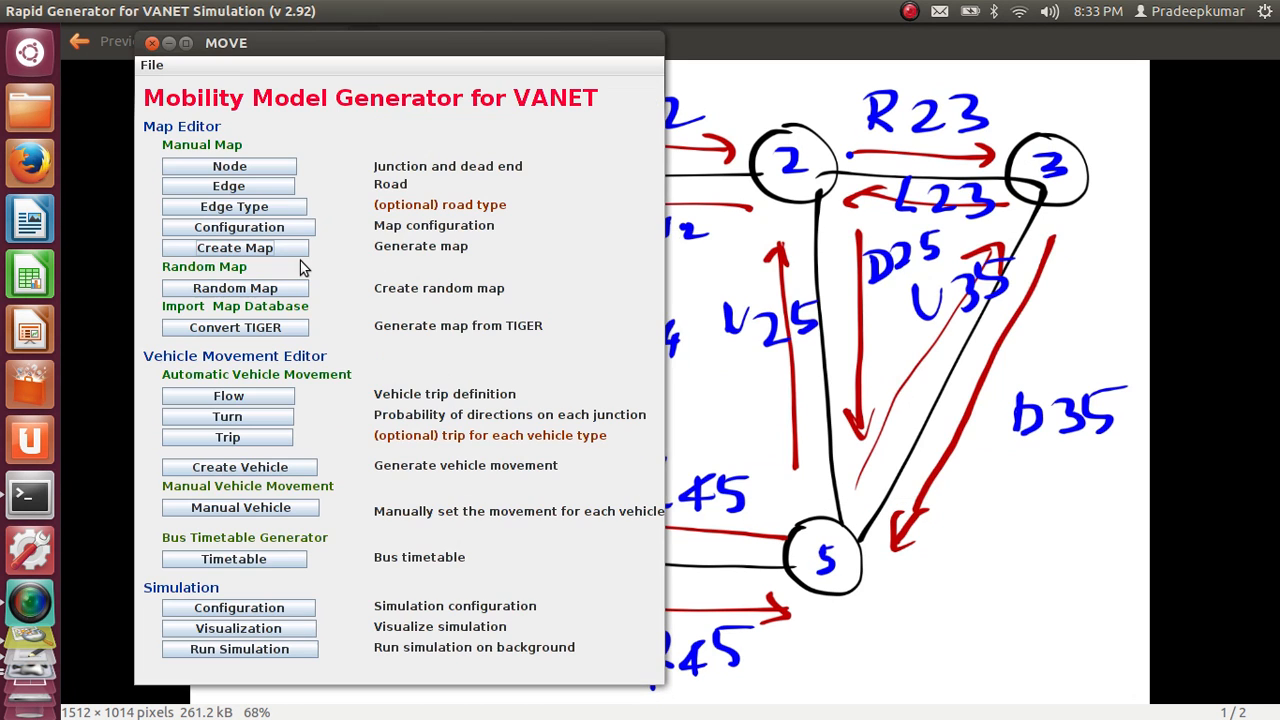
Load vanet.flow.xml from the move_sumo folder into the Vehicle Flow Definitions Editor
click(228, 397)
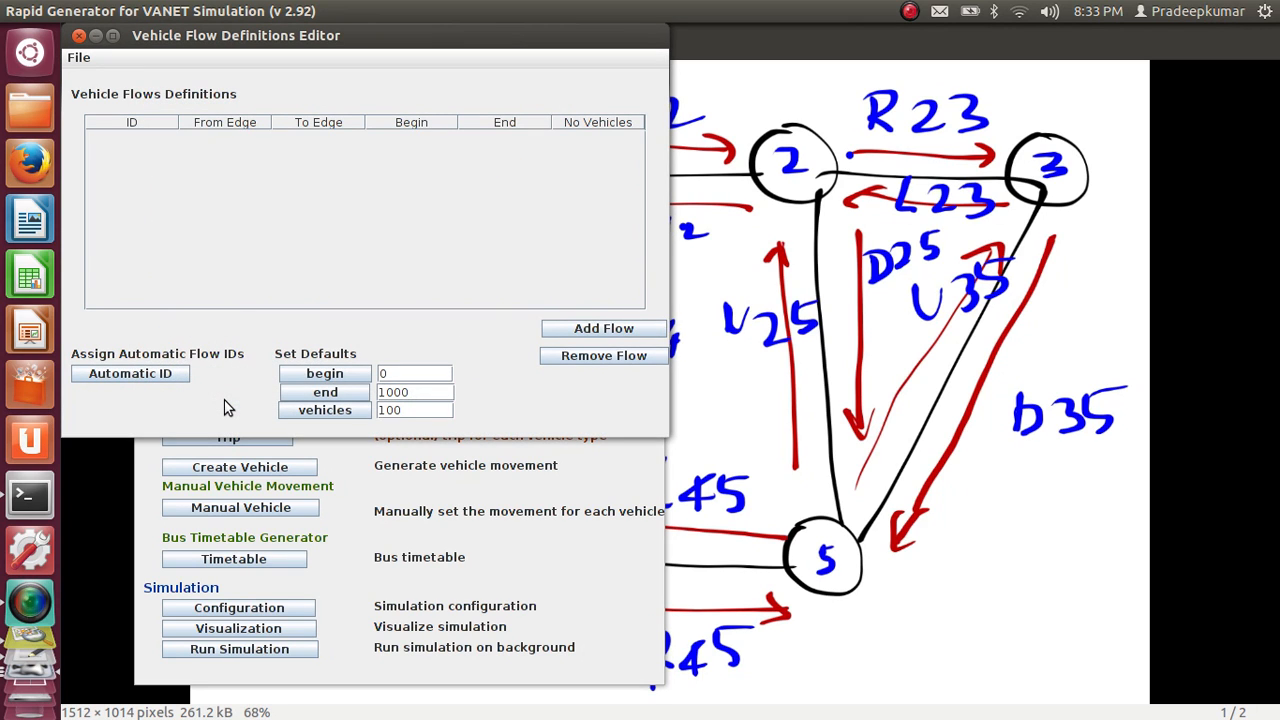
click(78, 58)
click(90, 96)
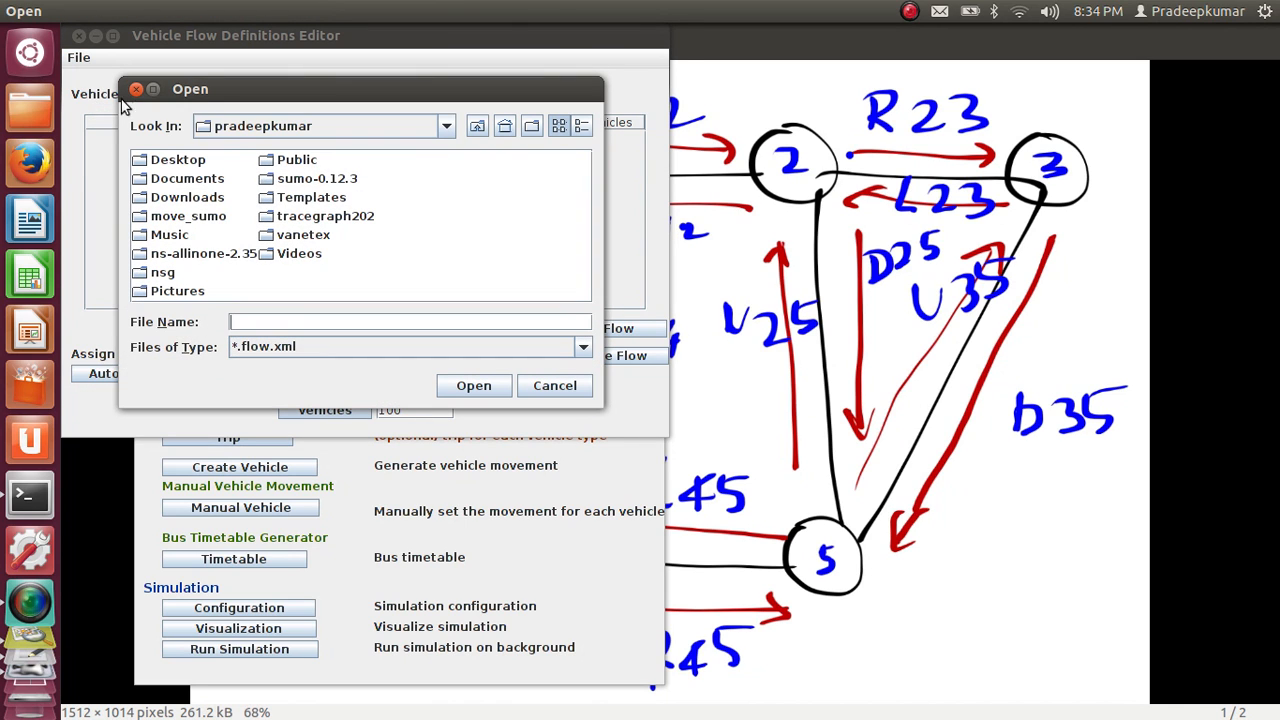
double_click(195, 222)
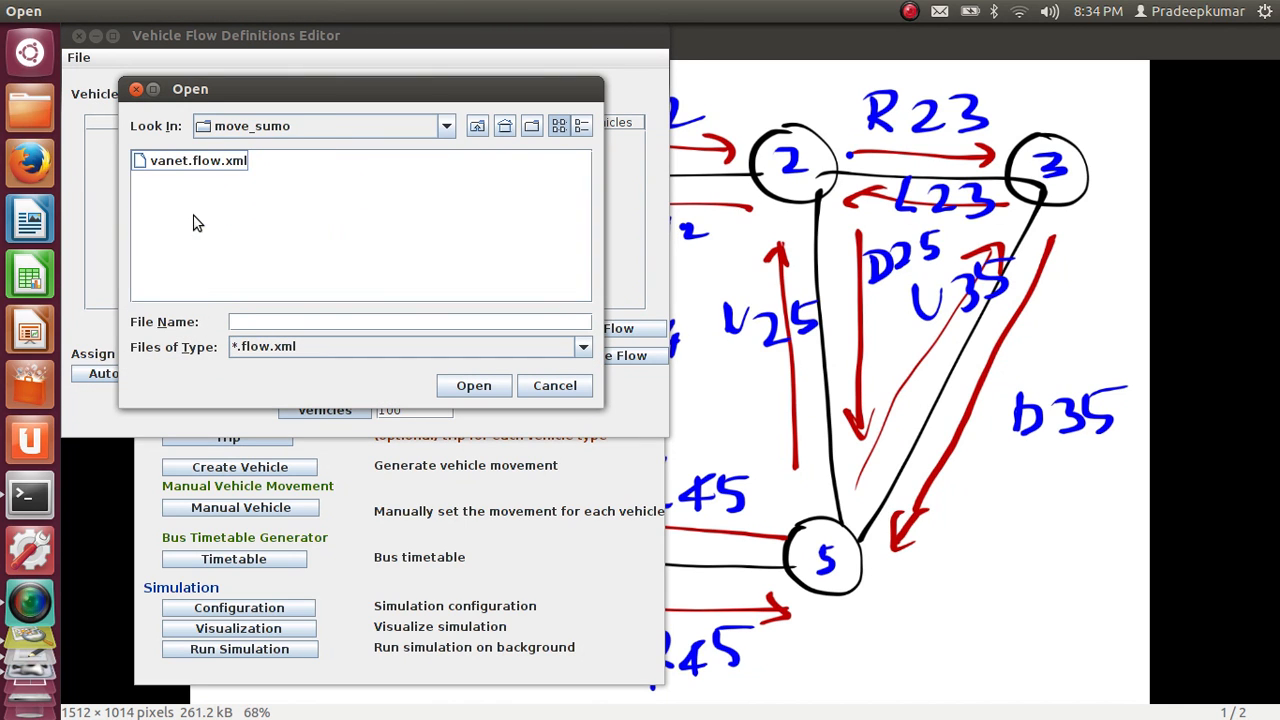
double_click(200, 162)
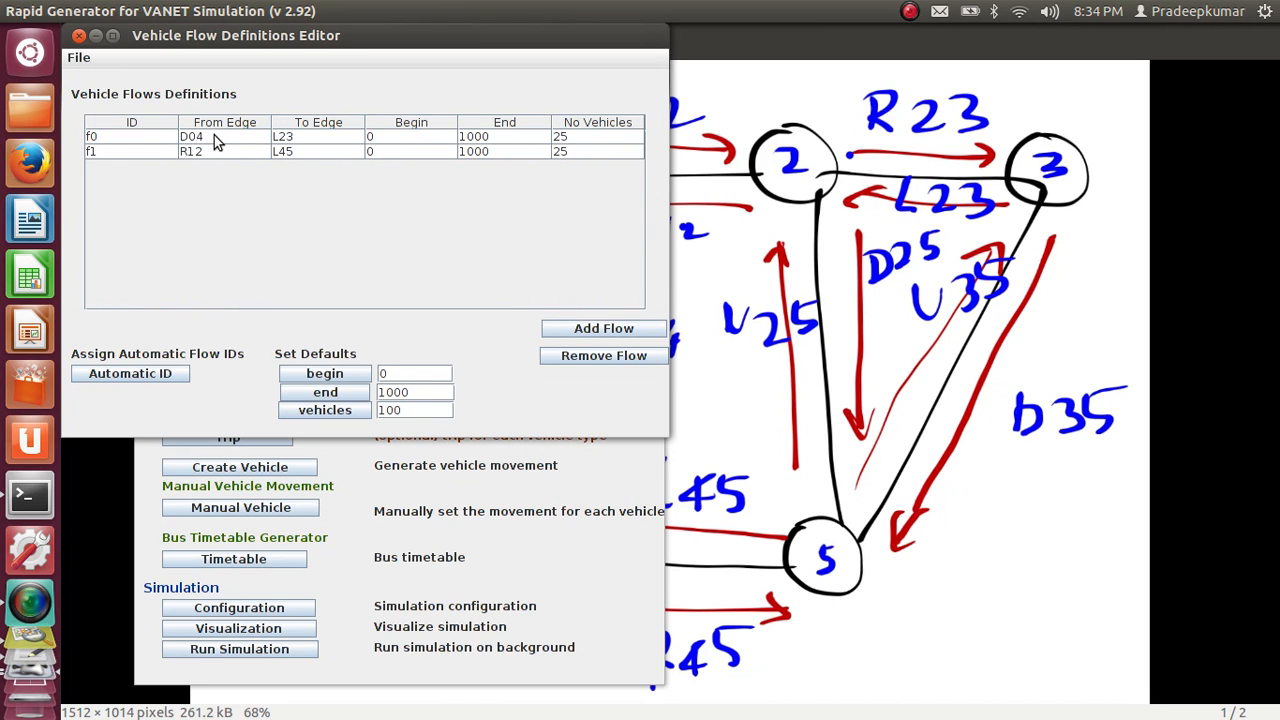
Compare the start and end edges of flows f0 and f1 with the roads in the network sketch
click(120, 158)
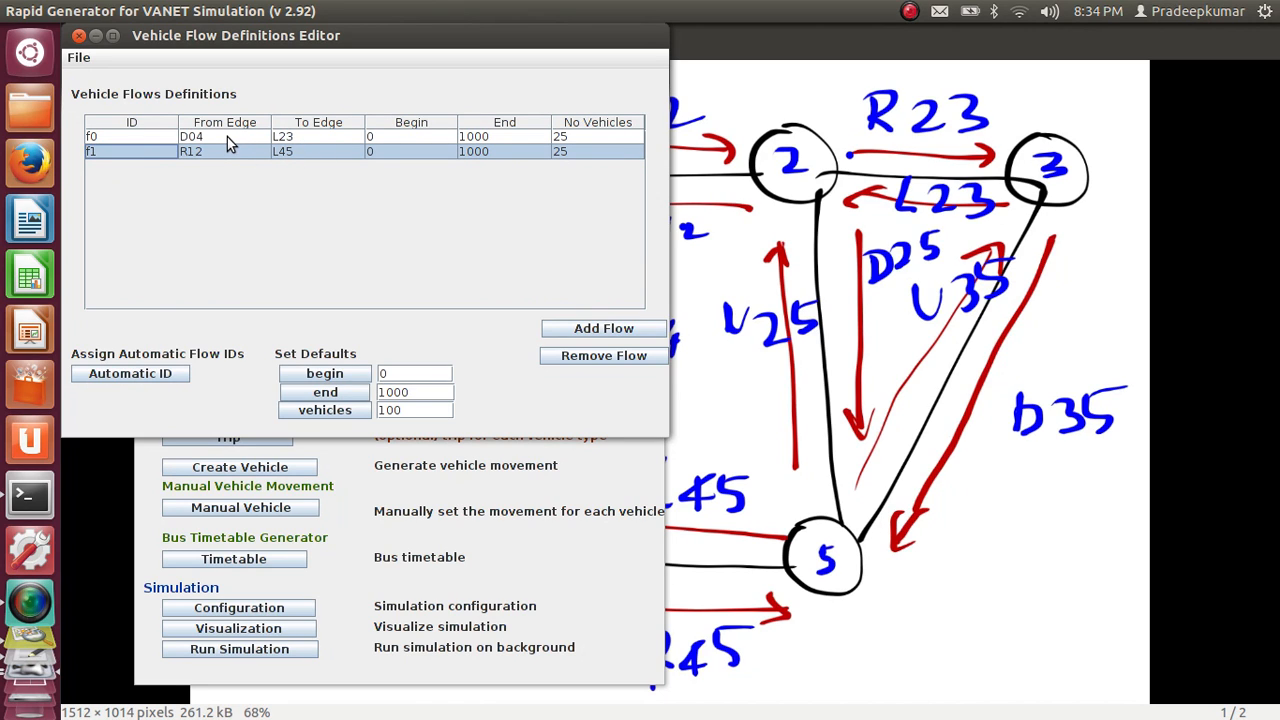
click(749, 219)
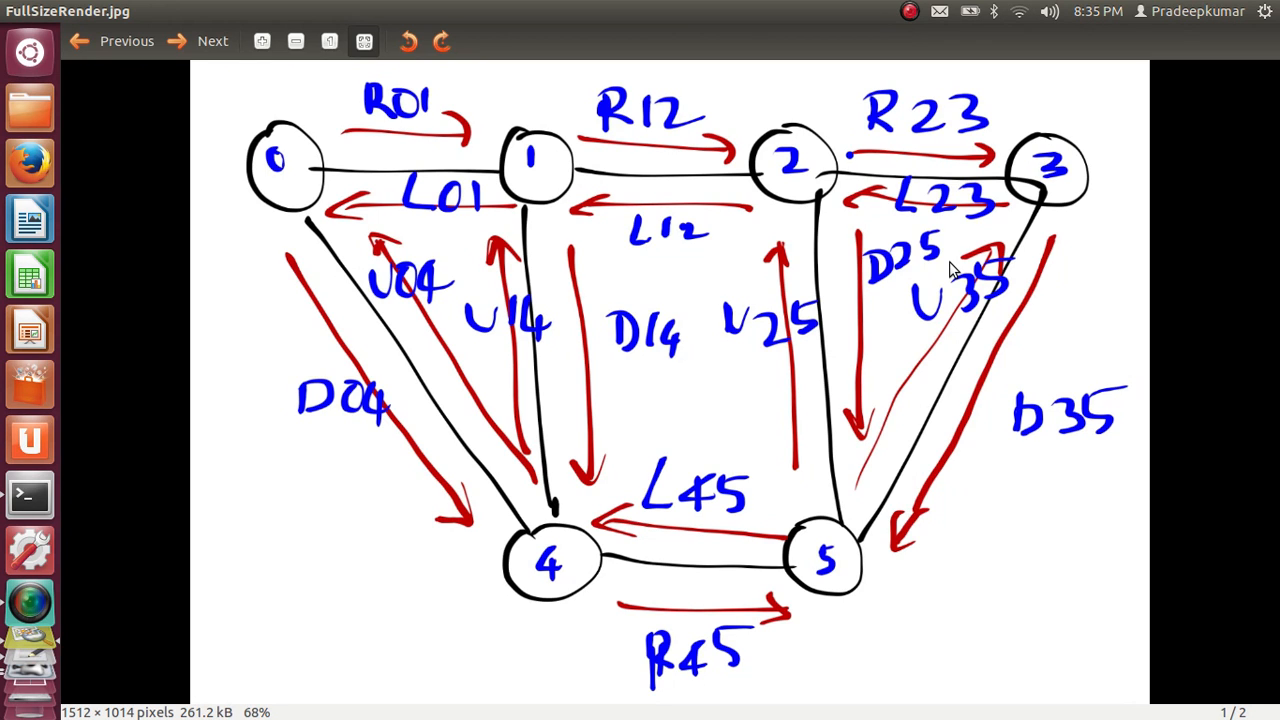
key(alt+Tab)
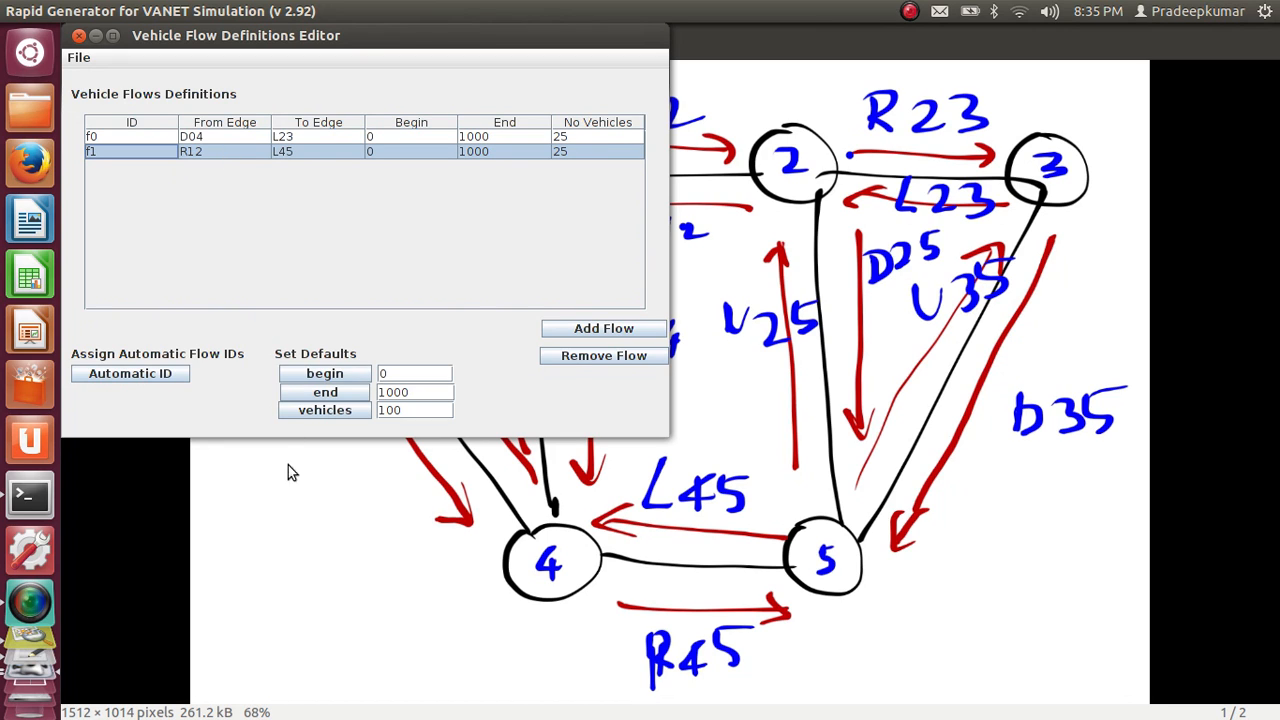
click(296, 497)
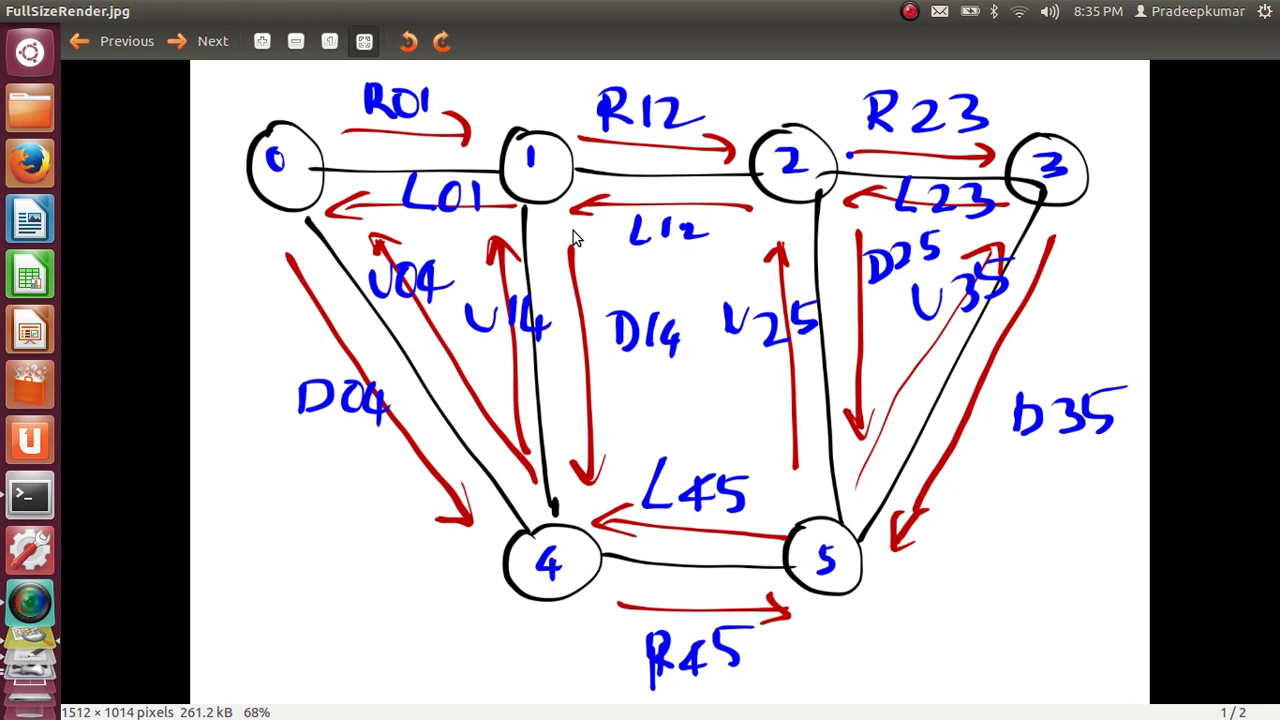
key(alt+Tab)
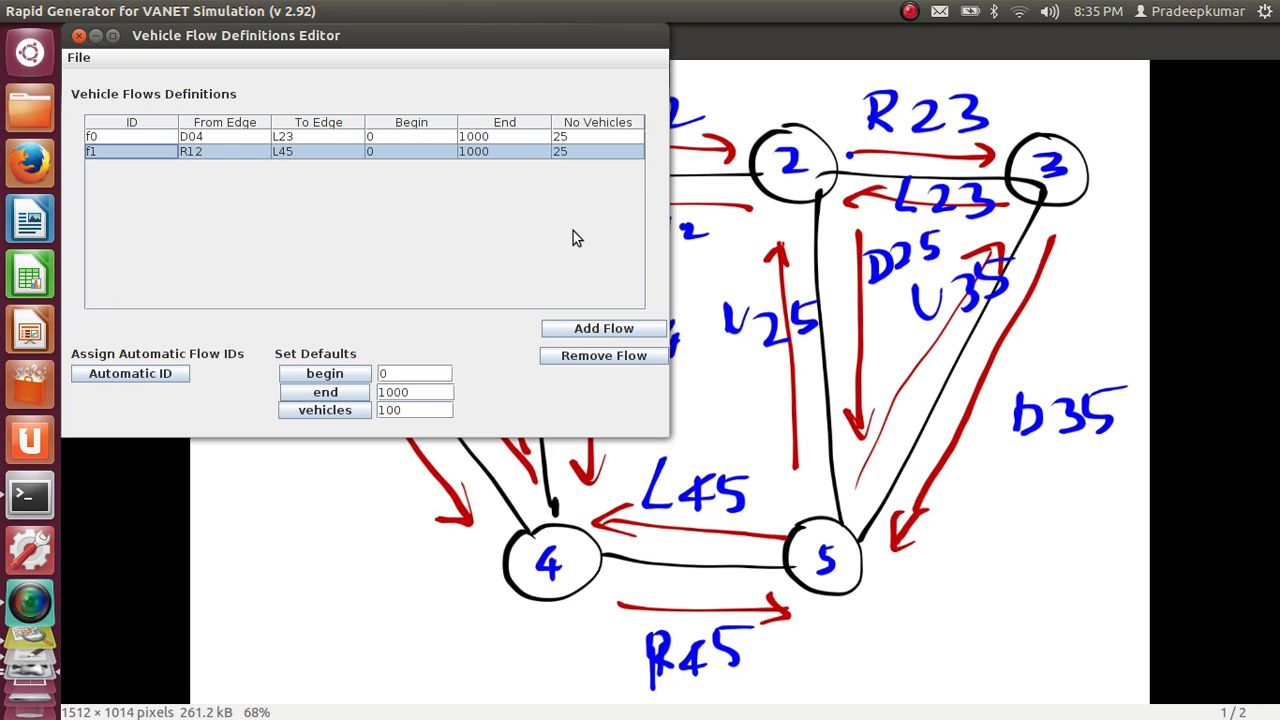
Save the vehicle flow definitions and close the Vehicle Flow Definitions Editor
click(88, 62)
click(100, 112)
click(80, 37)
Bring the Mobility Model Generator window back to the front
key(alt+Tab)
key(alt+Tab)
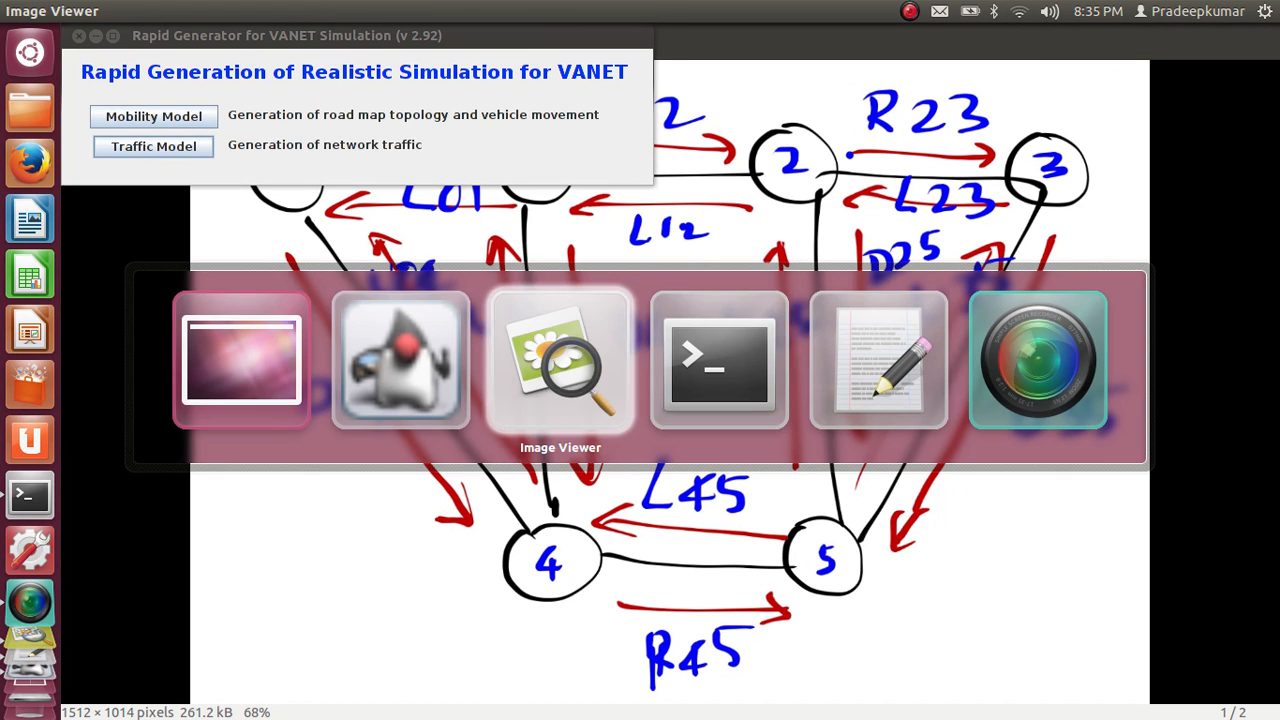
key(alt+Tab)
key(alt+Tab)
key(alt+Tab)
key(alt+Tab)
key(alt+Tab)
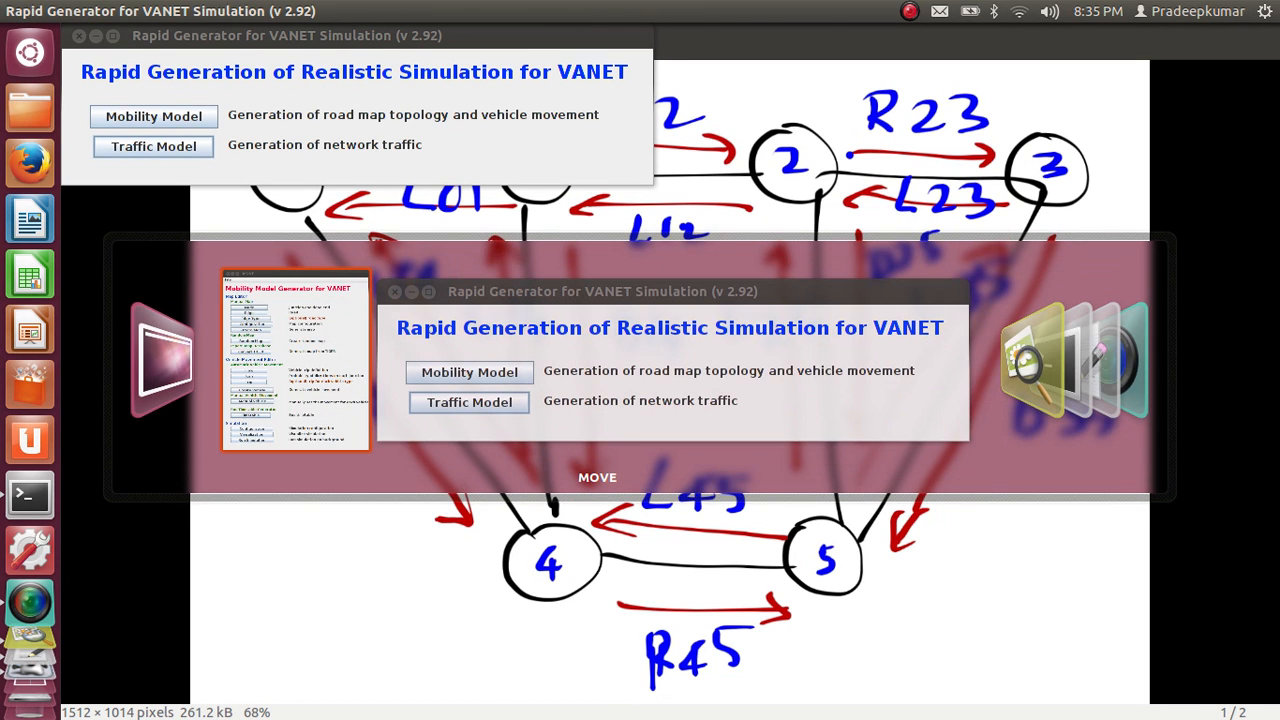
key(alt+Tab)
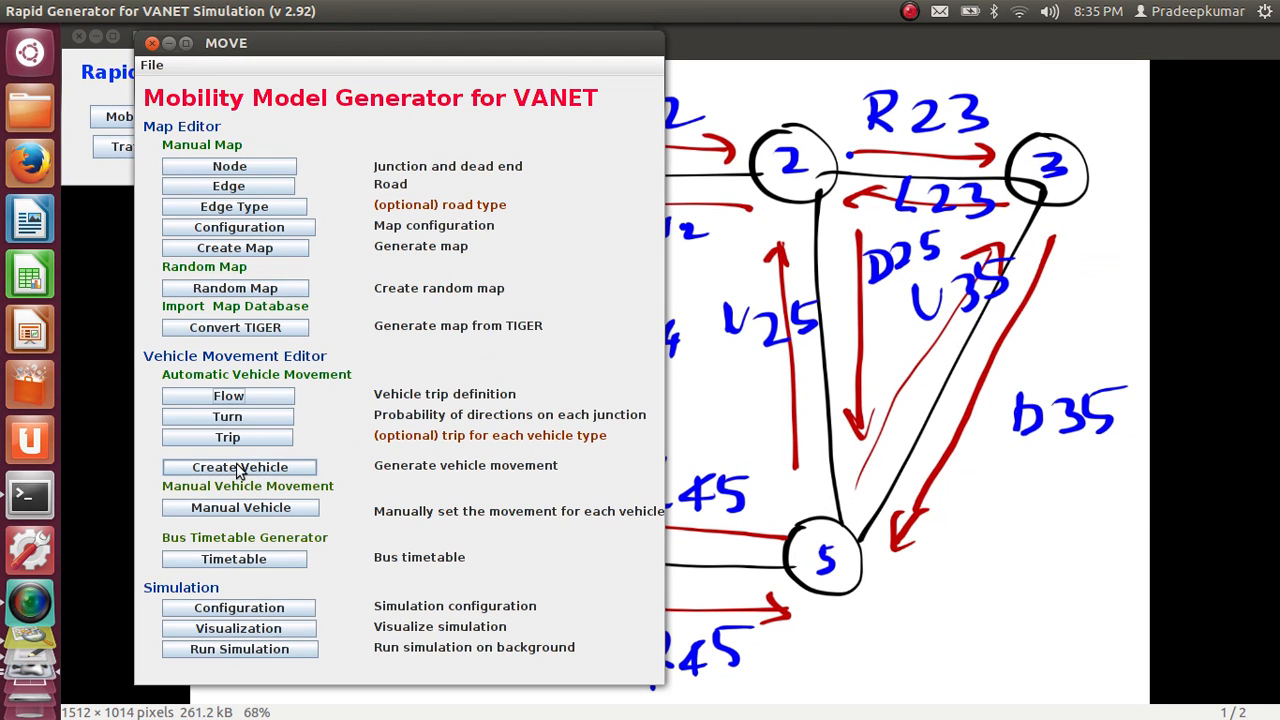
Load vanet.turn.xml from the move_sumo folder into the Junction Turning Probability Editor
click(240, 417)
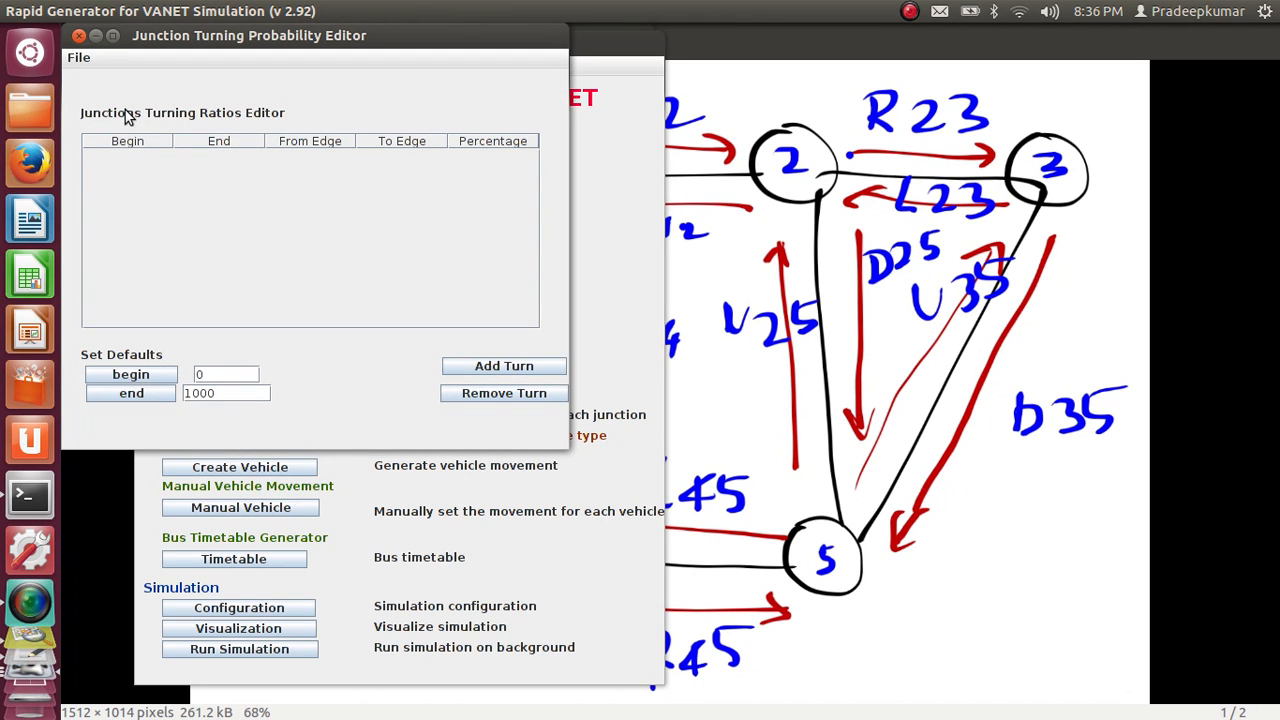
click(78, 58)
click(86, 94)
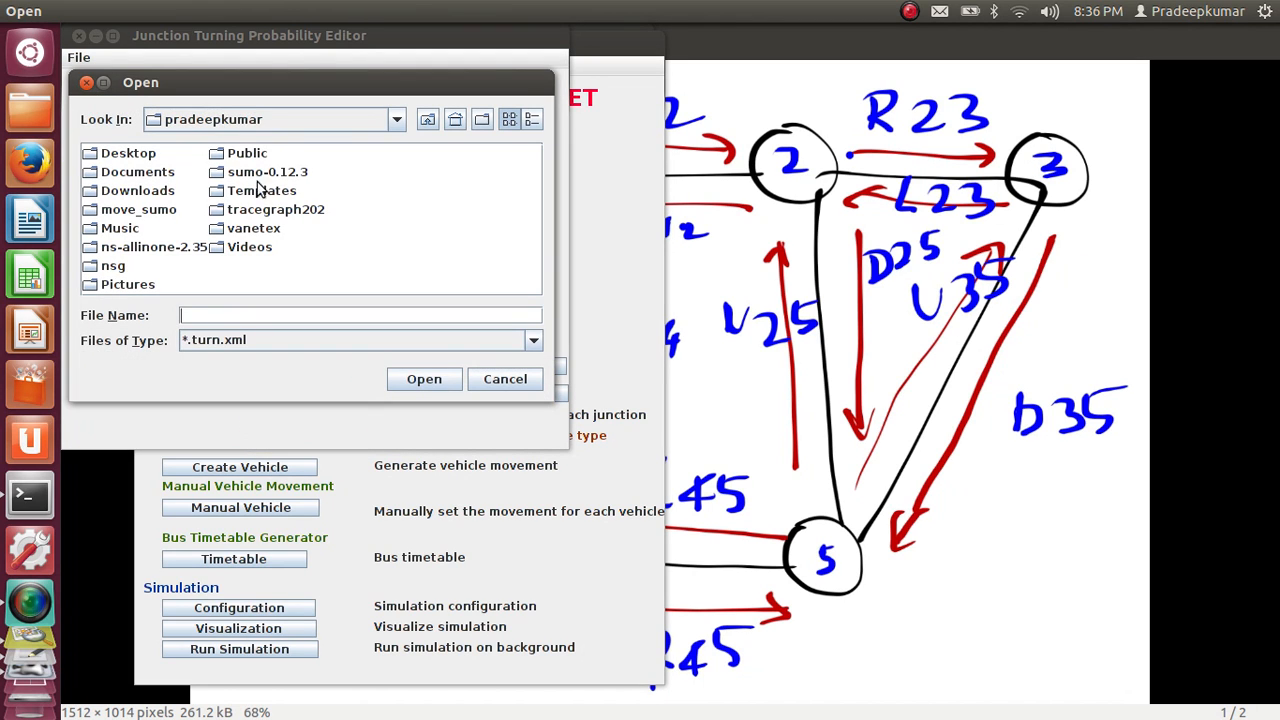
double_click(170, 210)
double_click(180, 163)
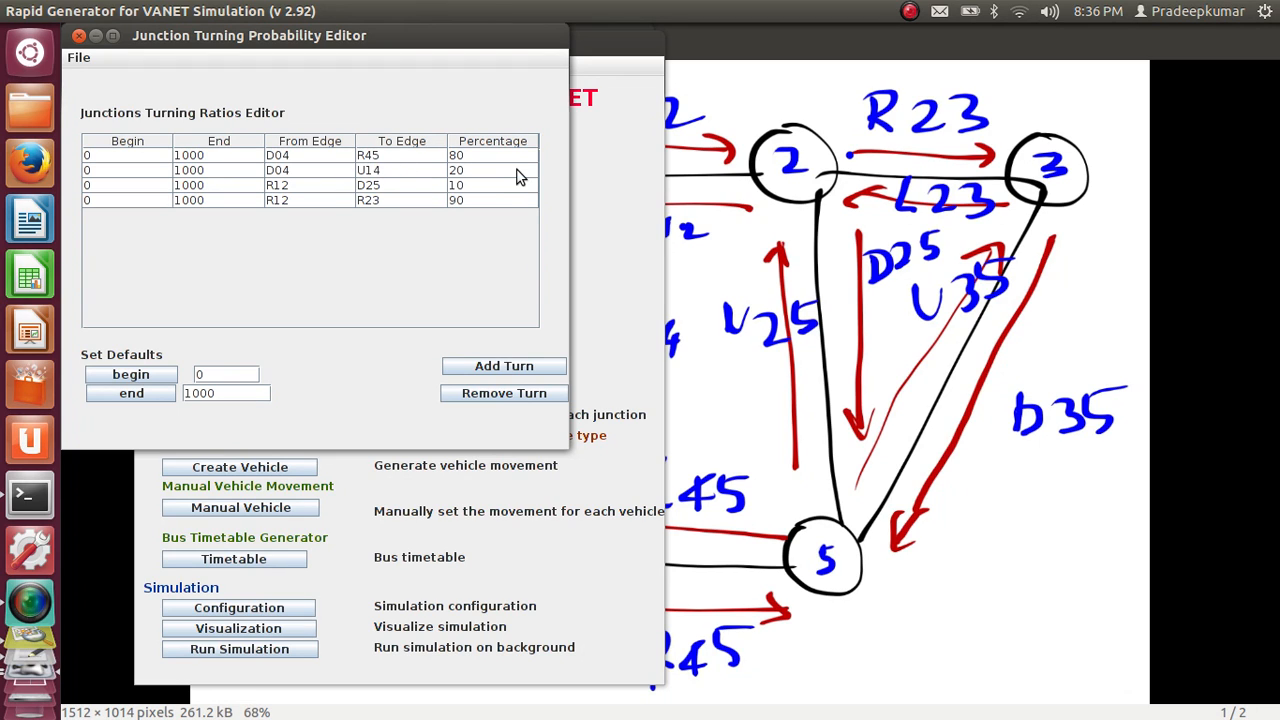
Check the turning ratios against the network sketch, and save and close the Junction Turning Probability Editor
click(693, 195)
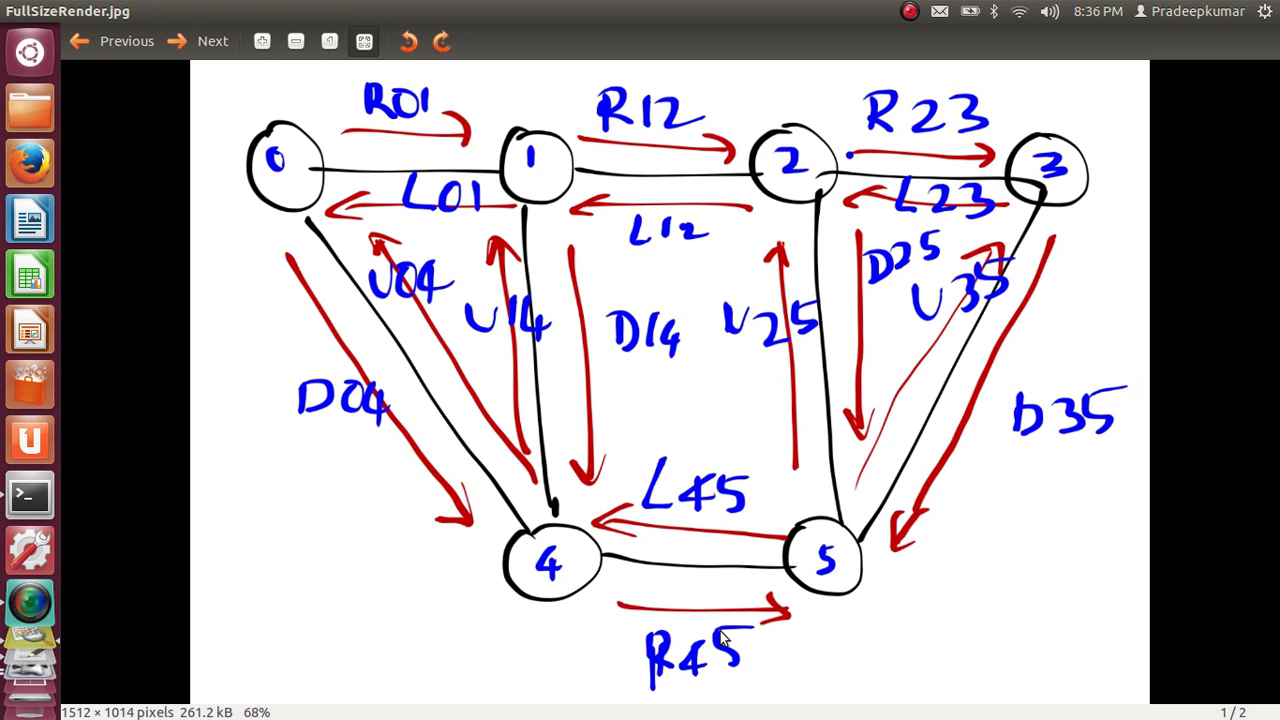
key(alt+Tab)
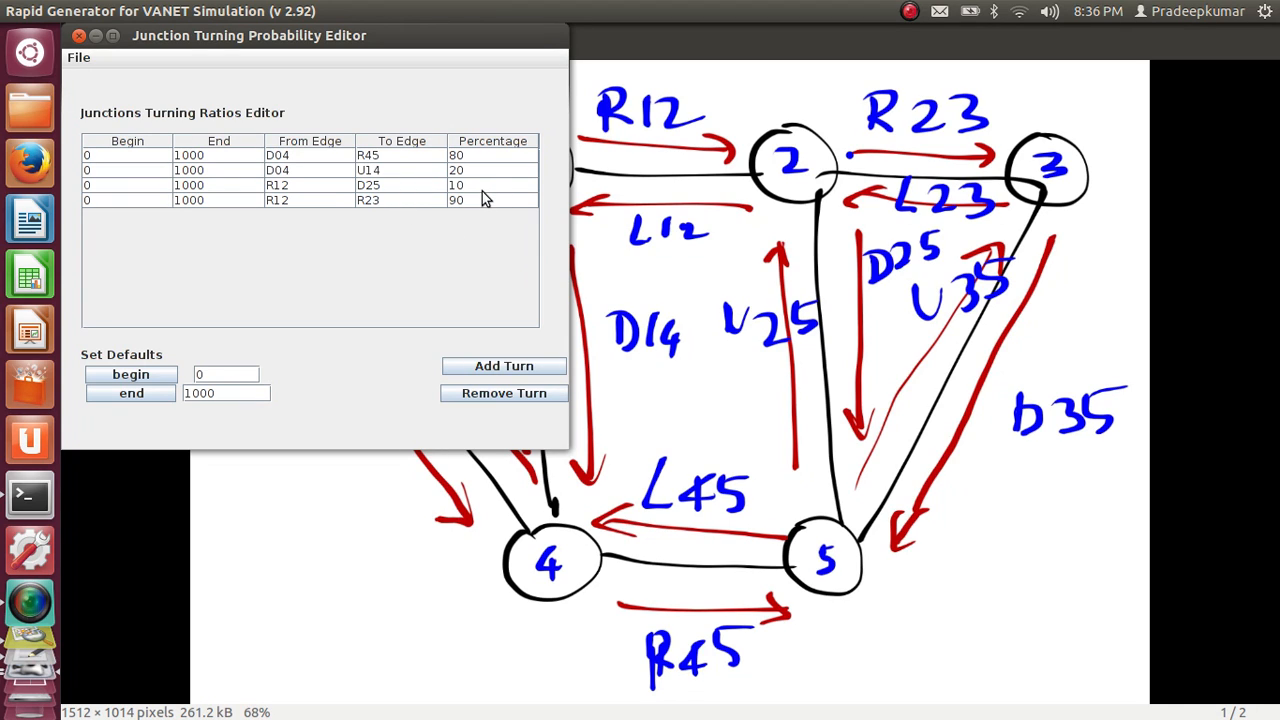
click(76, 58)
click(86, 108)
click(78, 36)
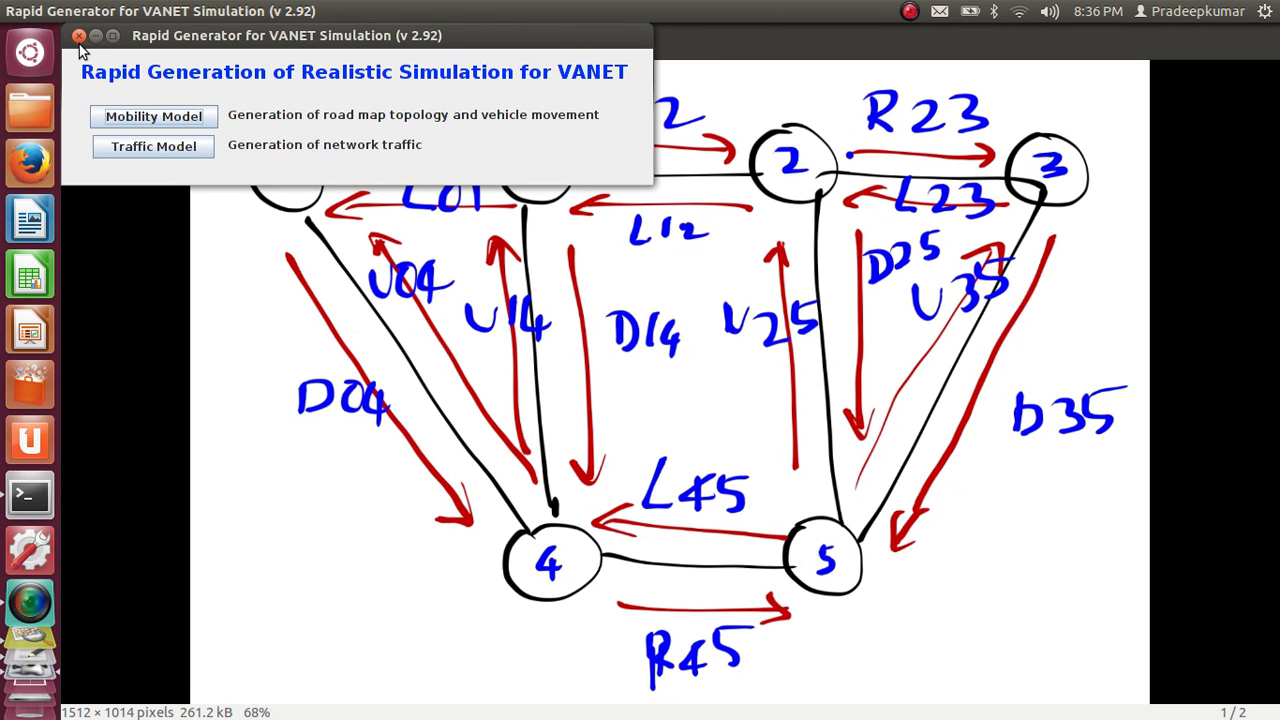
Switch from the Rapid Generator start window to the Mobility Model Generator window
key(alt+Tab)
key(alt+Tab)
key(alt+Tab)
key(alt+Tab)
key(alt+Tab)
key(alt+Tab)
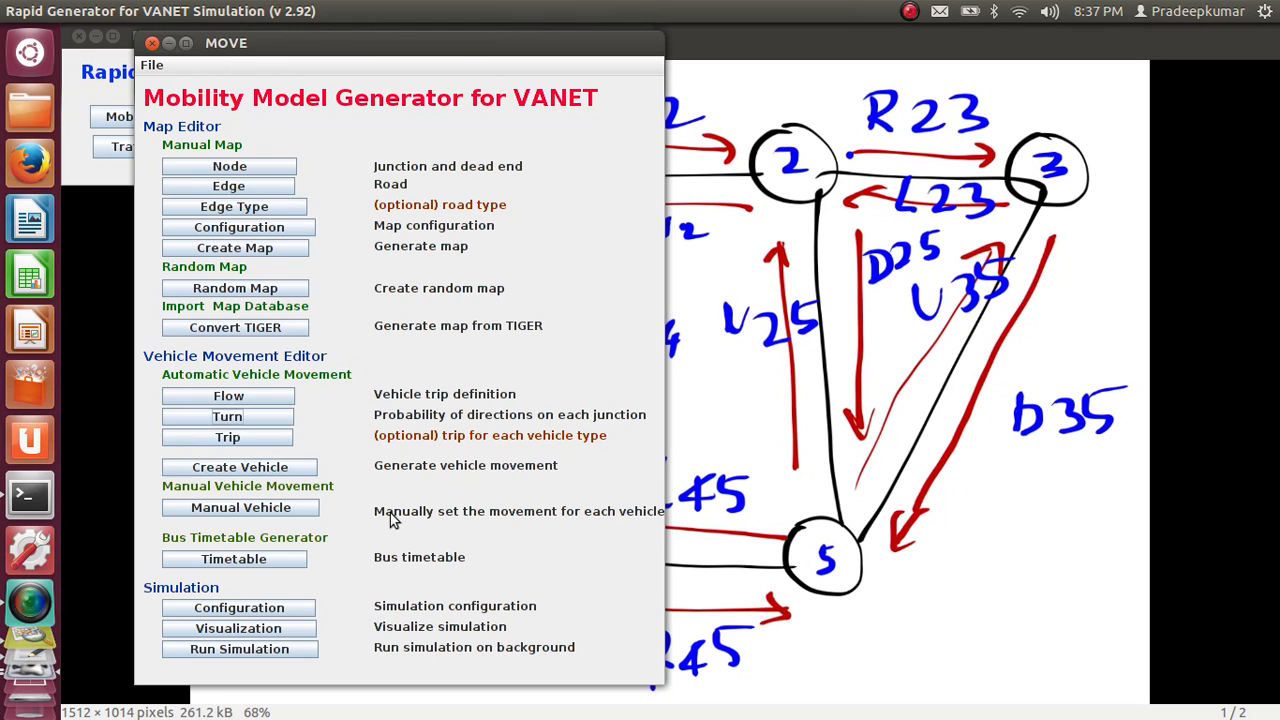
key(alt+Tab)
key(Tab)
key(Tab)
key(Tab)
key(Tab)
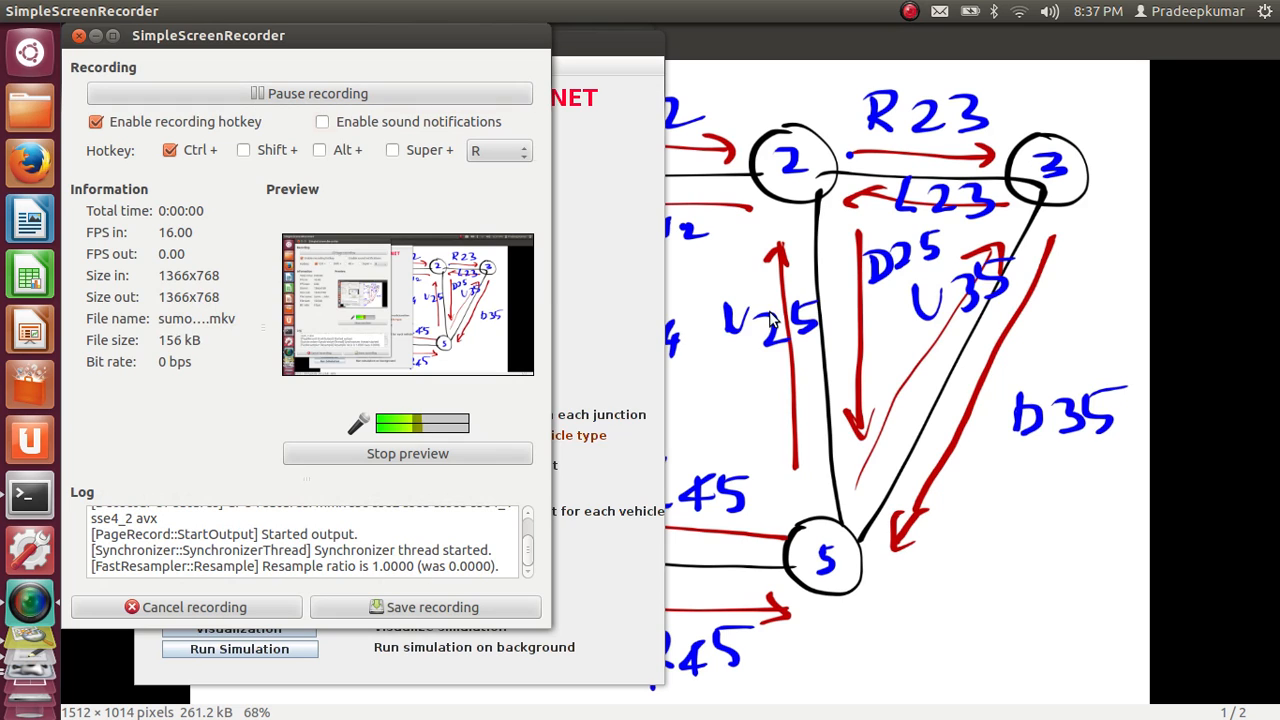
key(alt+Tab)
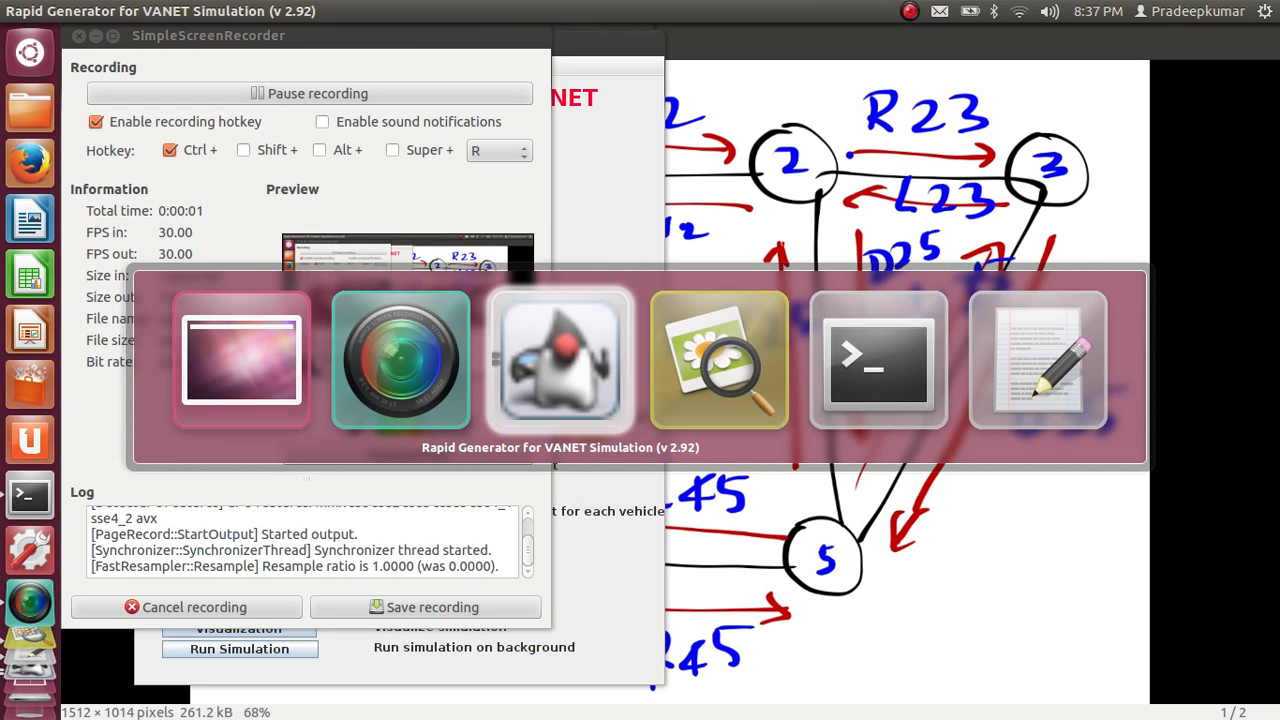
key(Tab)
key(Tab)
key(Tab)
key(Tab)
key(Tab)
key(Tab)
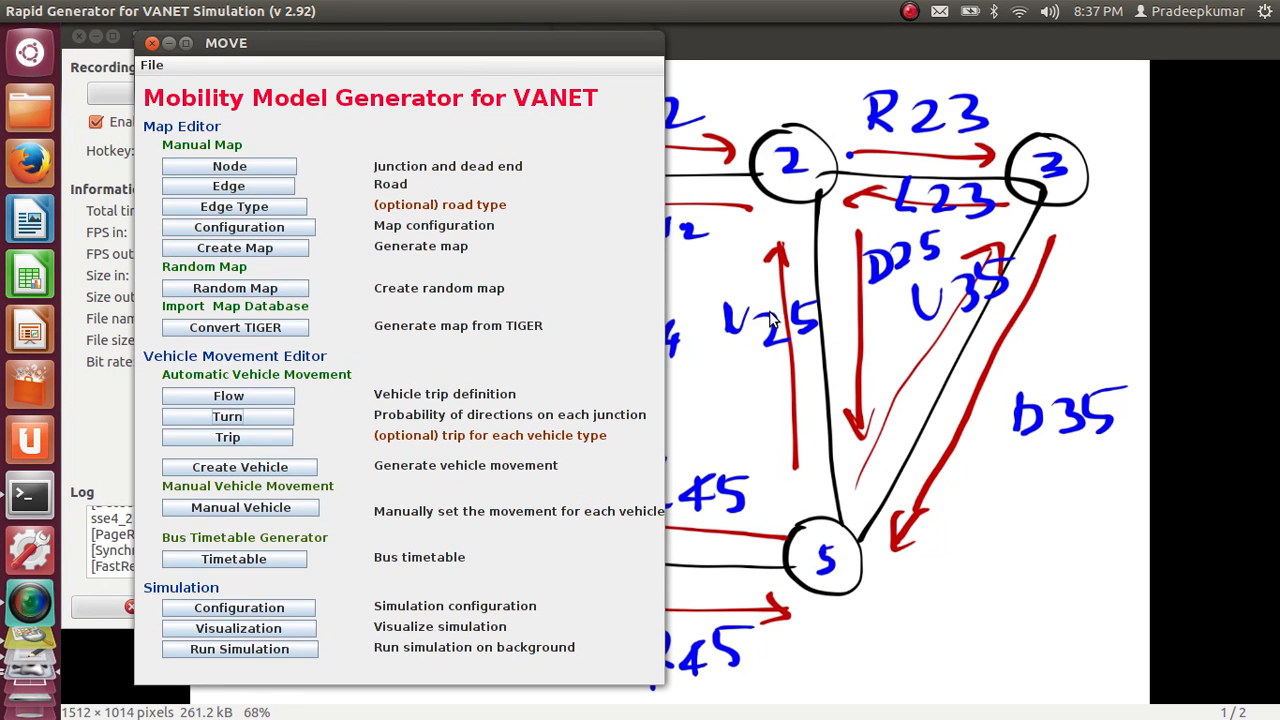
Open the Automatic Vehicle Routes Generator over the sketch and choose vanet.flow.xml from the move_sumo folder as the flow definitions file
click(834, 402)
key(alt+Tab)
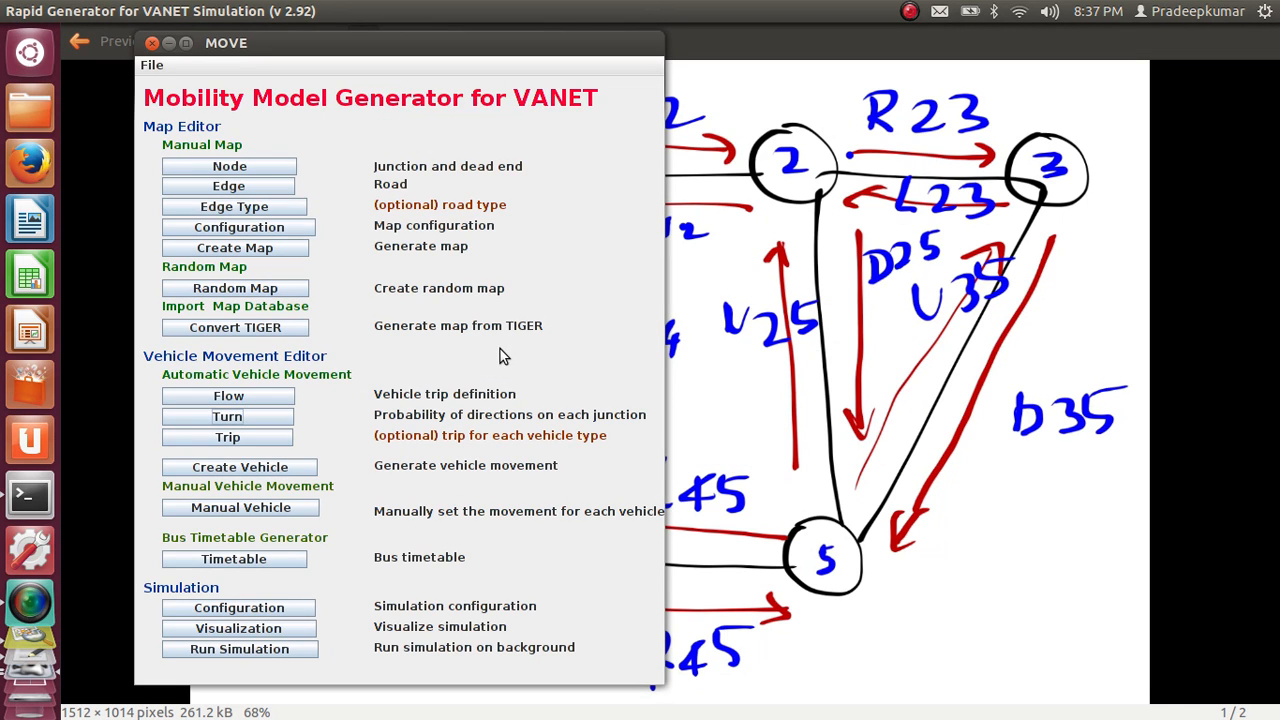
click(262, 467)
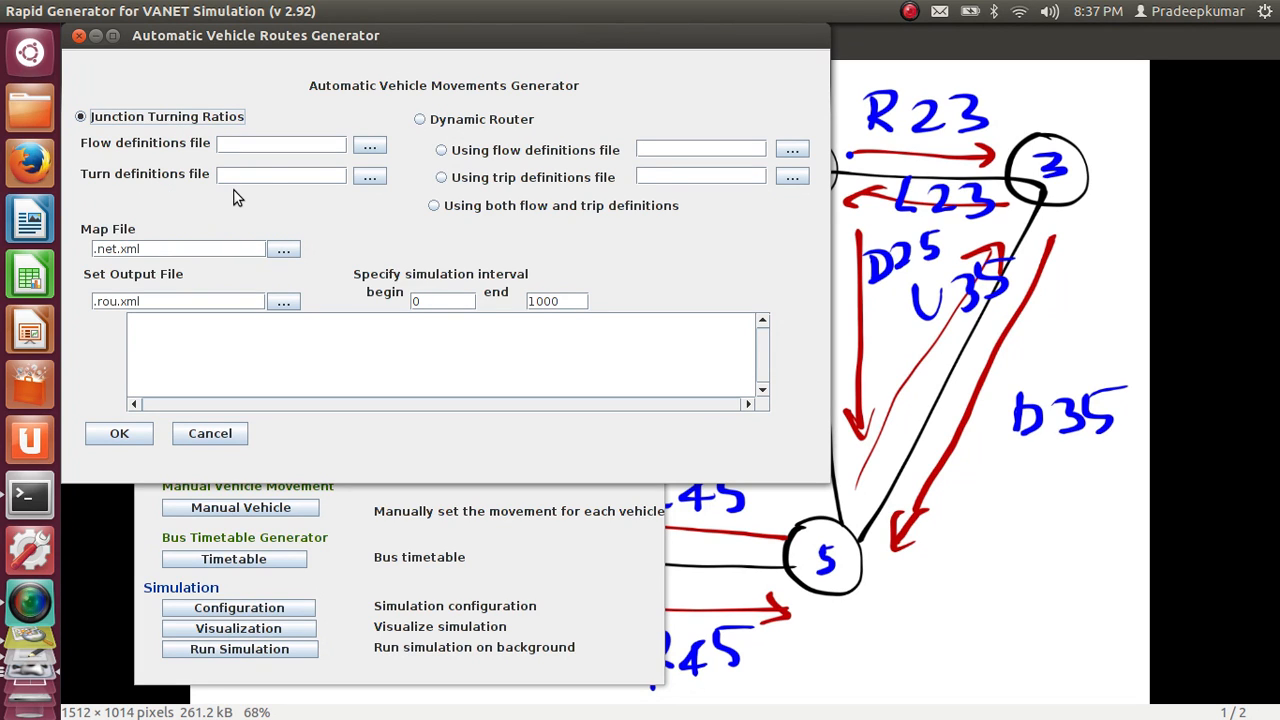
click(370, 148)
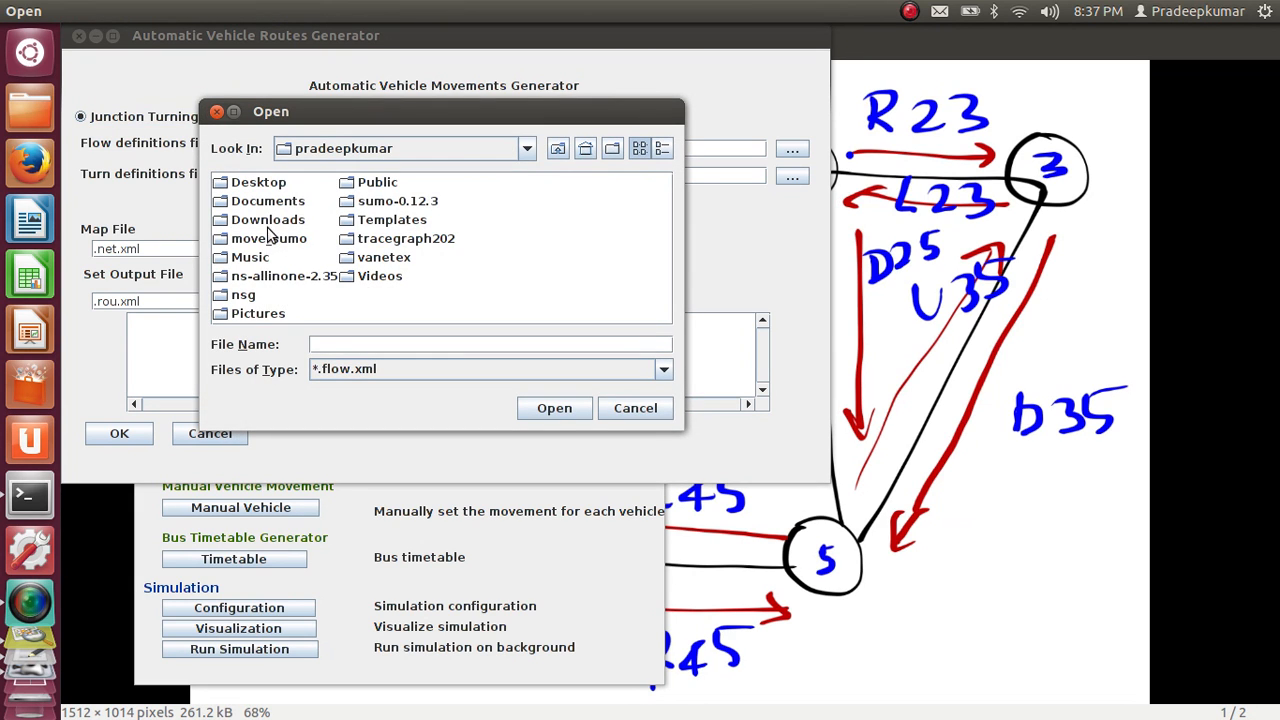
click(266, 240)
double_click(266, 240)
click(245, 186)
double_click(245, 186)
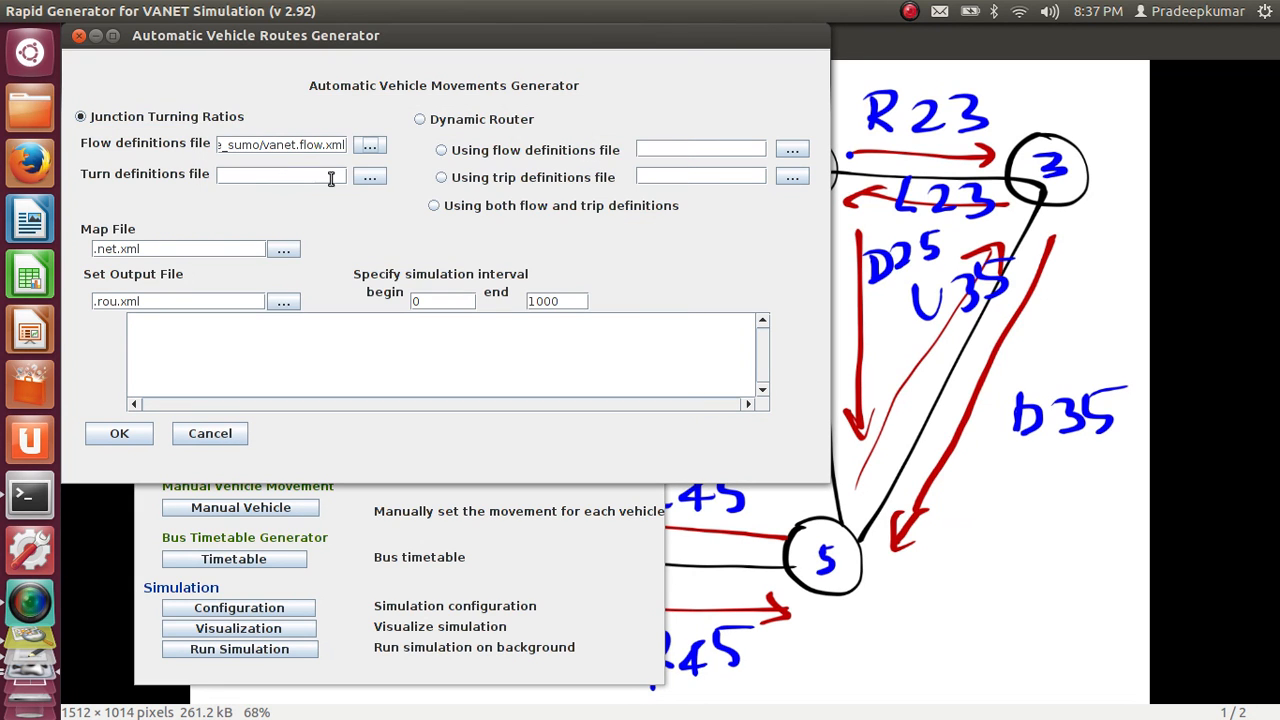
Set the routes generator's turn definitions file to vanet.turn.xml and its map file to vanet.net.xml
click(370, 180)
double_click(303, 192)
click(289, 251)
double_click(296, 185)
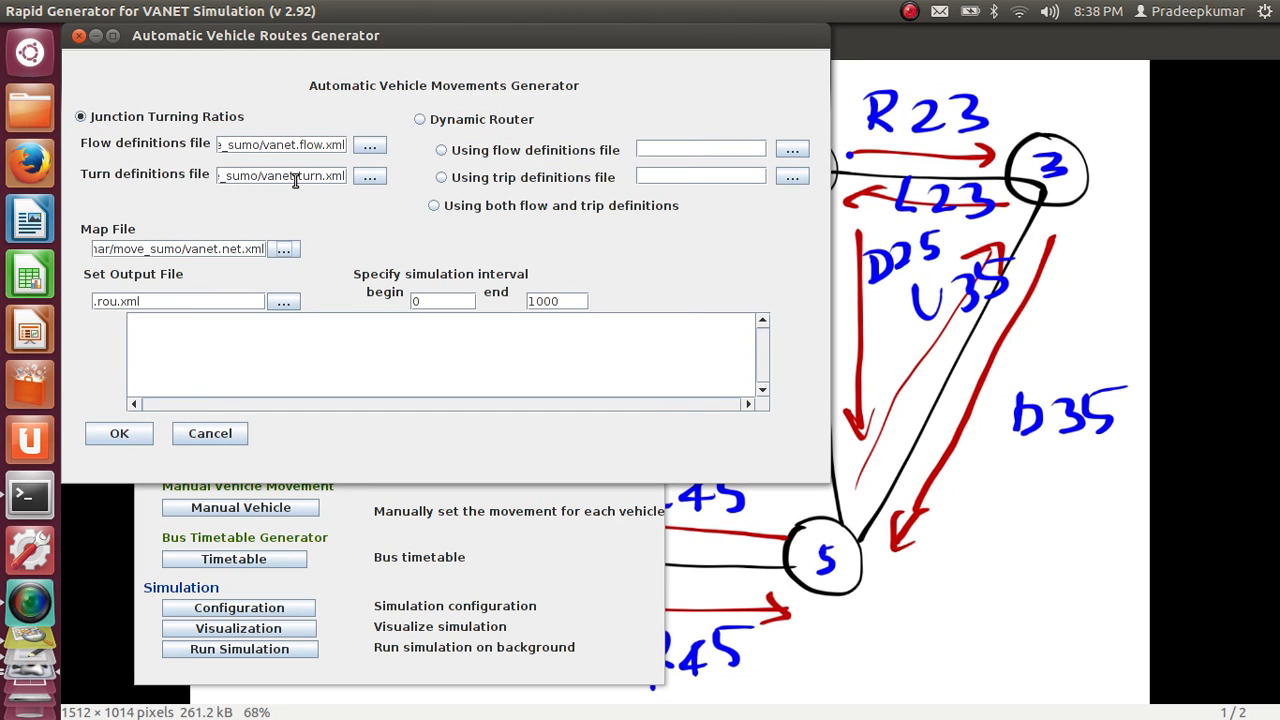
Generate the vehicle routes into the output file vanet.rou.xml and close the Automatic Vehicle Routes Generator
click(284, 305)
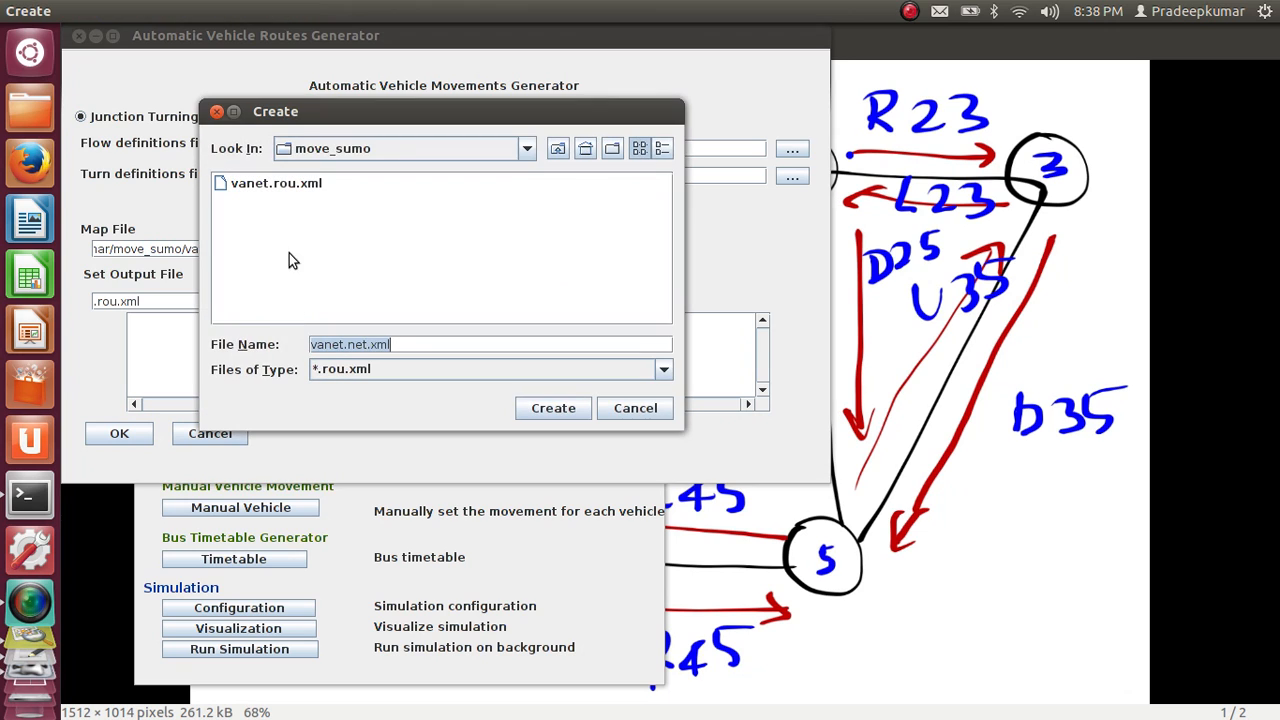
click(280, 188)
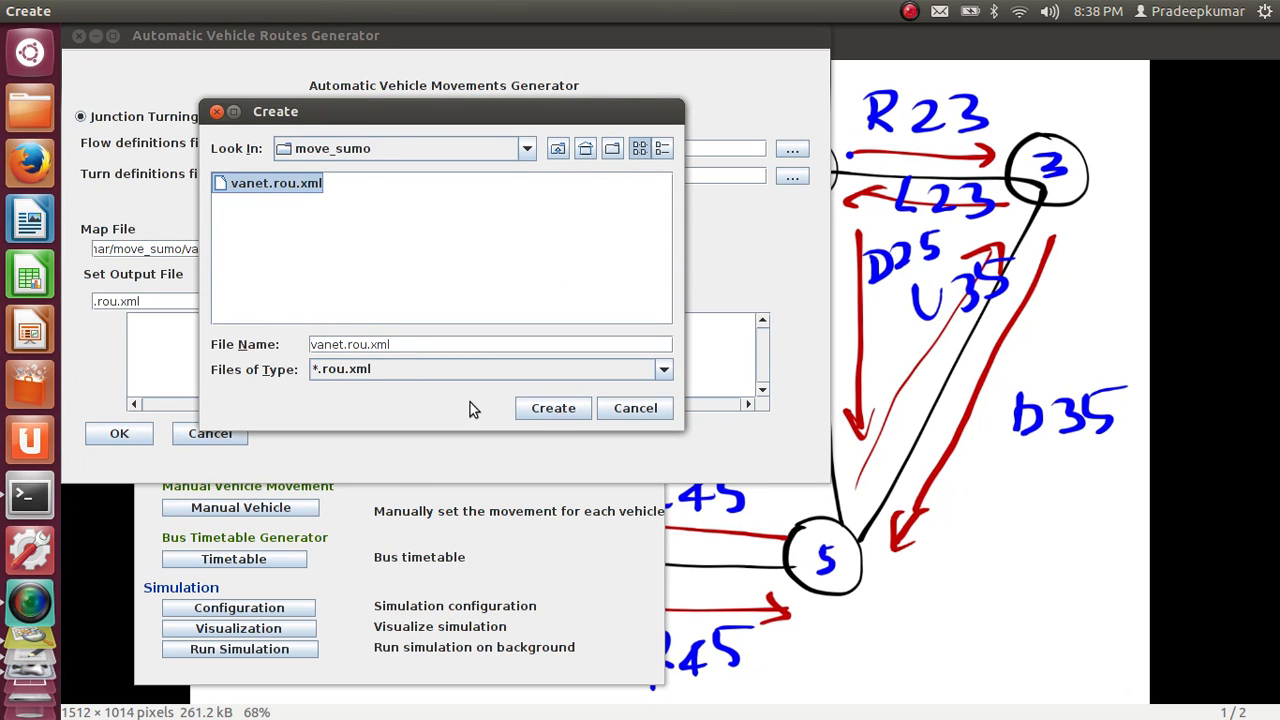
click(553, 408)
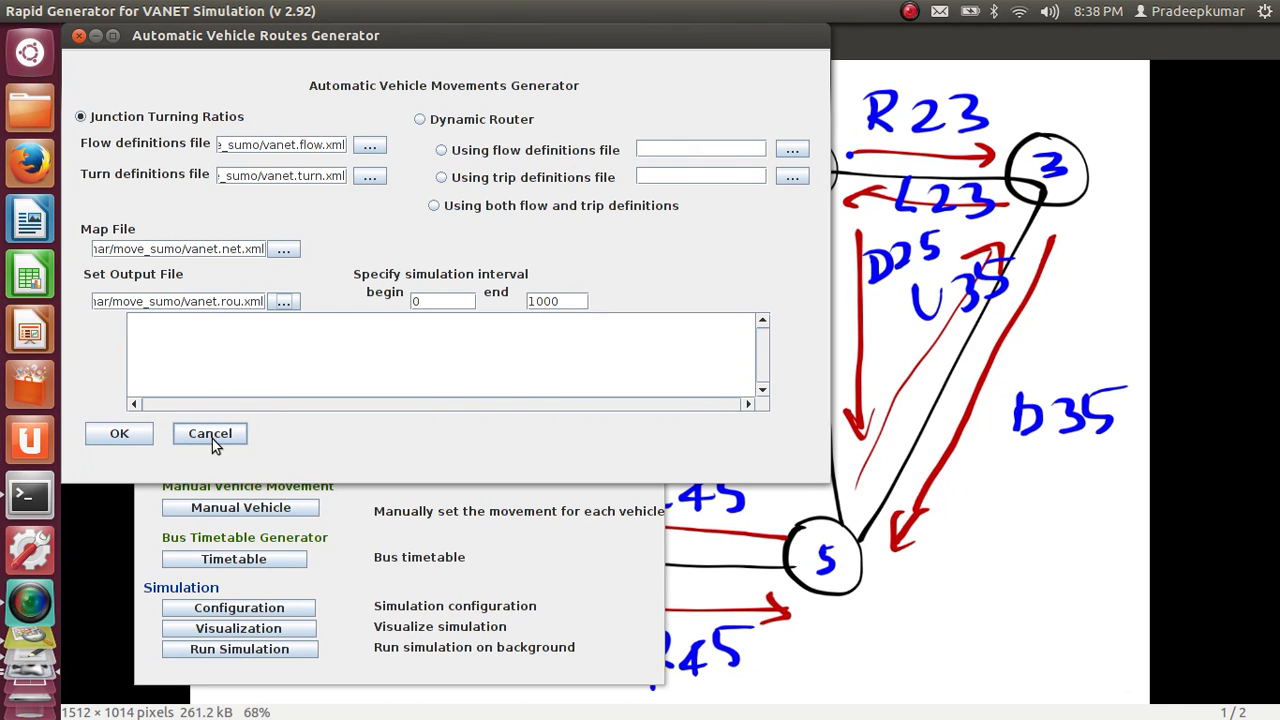
click(130, 433)
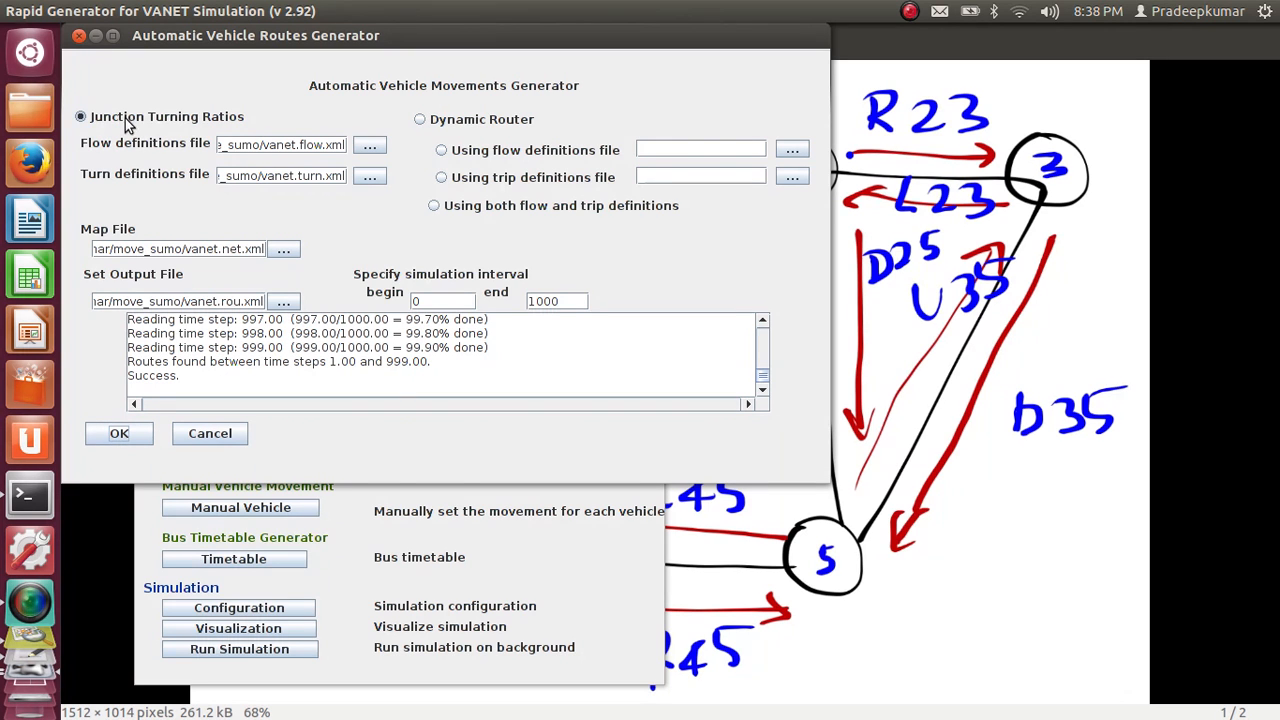
click(79, 36)
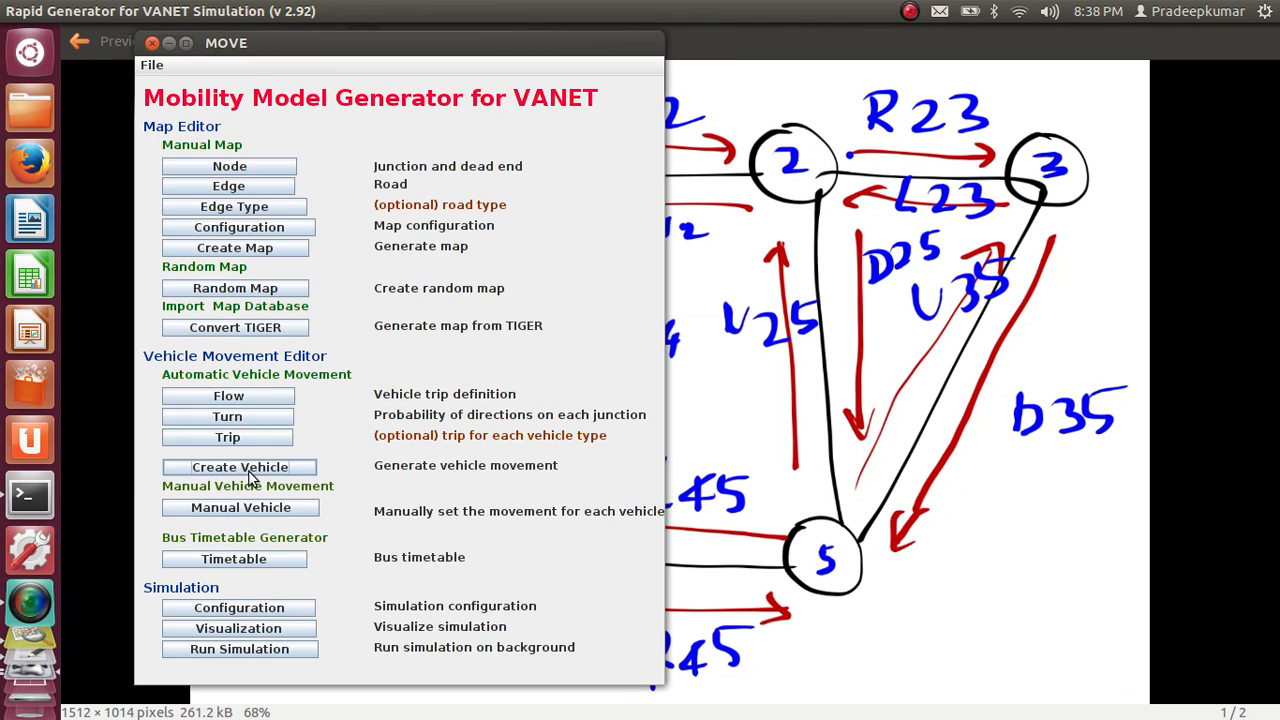
In the Traffic Simulation Configurations Editor, set the map file to vanet.net.xml and the routes file to vanet.rou.xml from the move_sumo folder
click(280, 611)
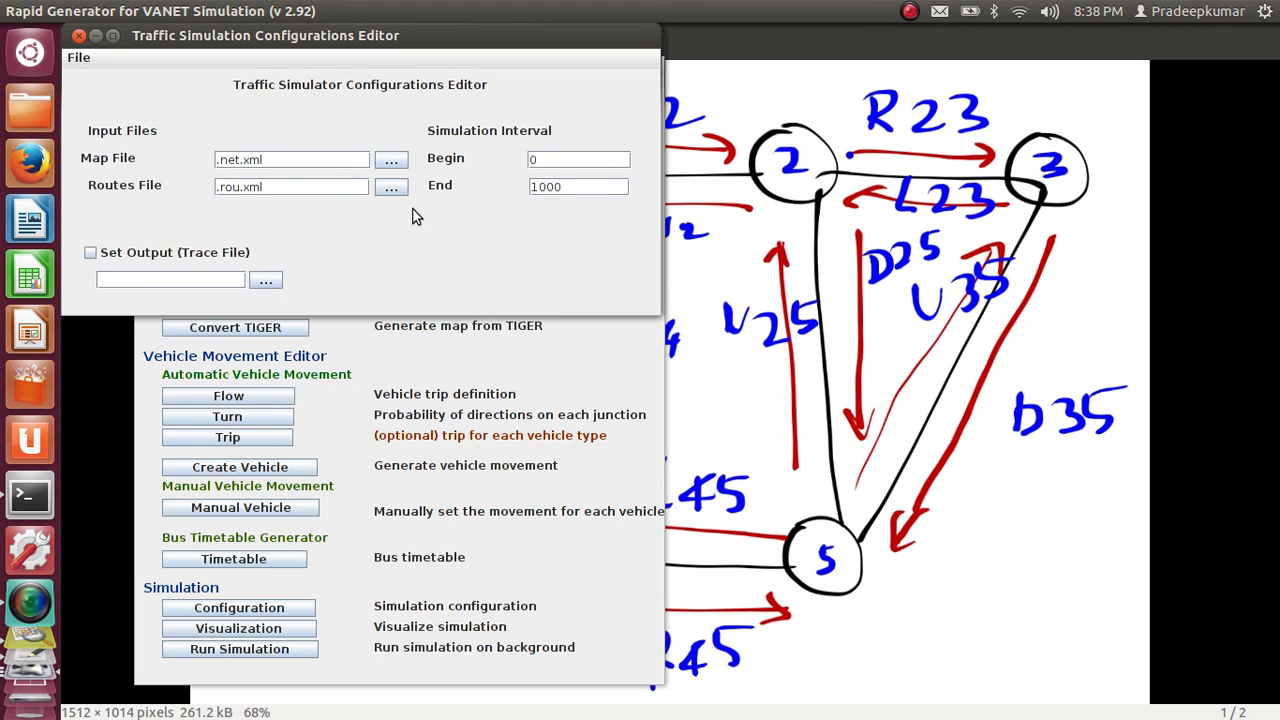
click(393, 164)
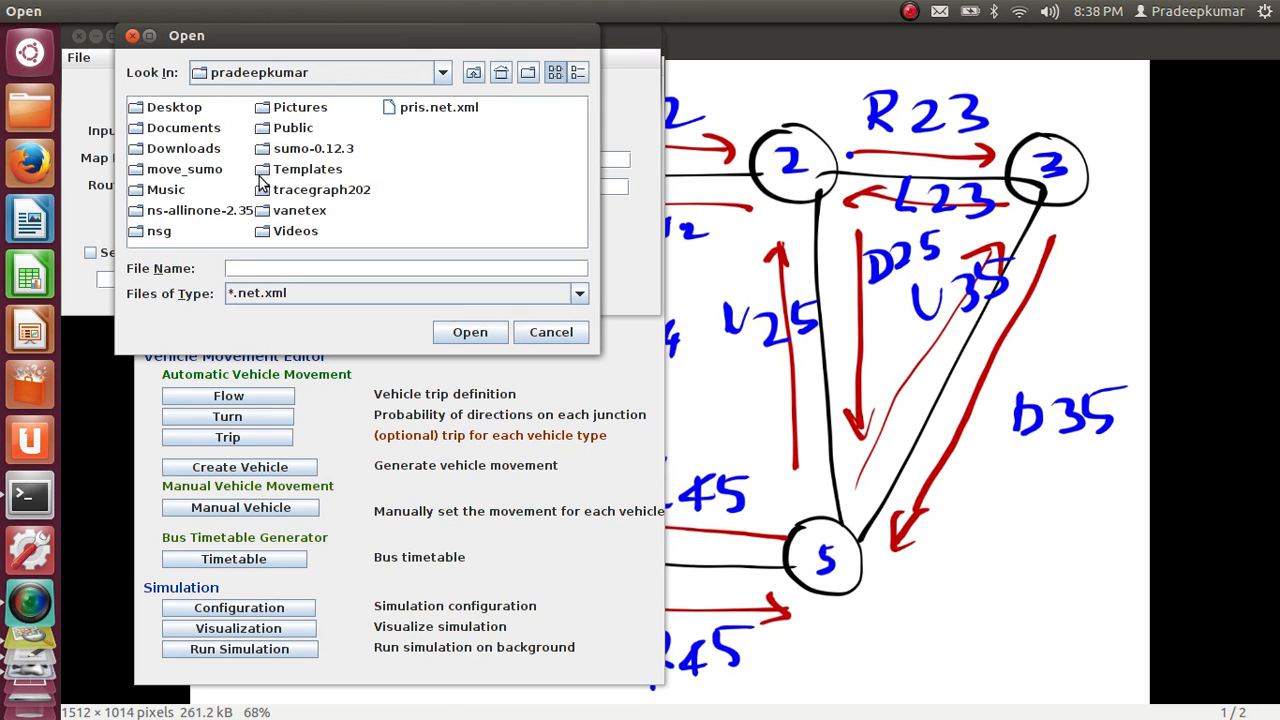
click(197, 172)
double_click(196, 171)
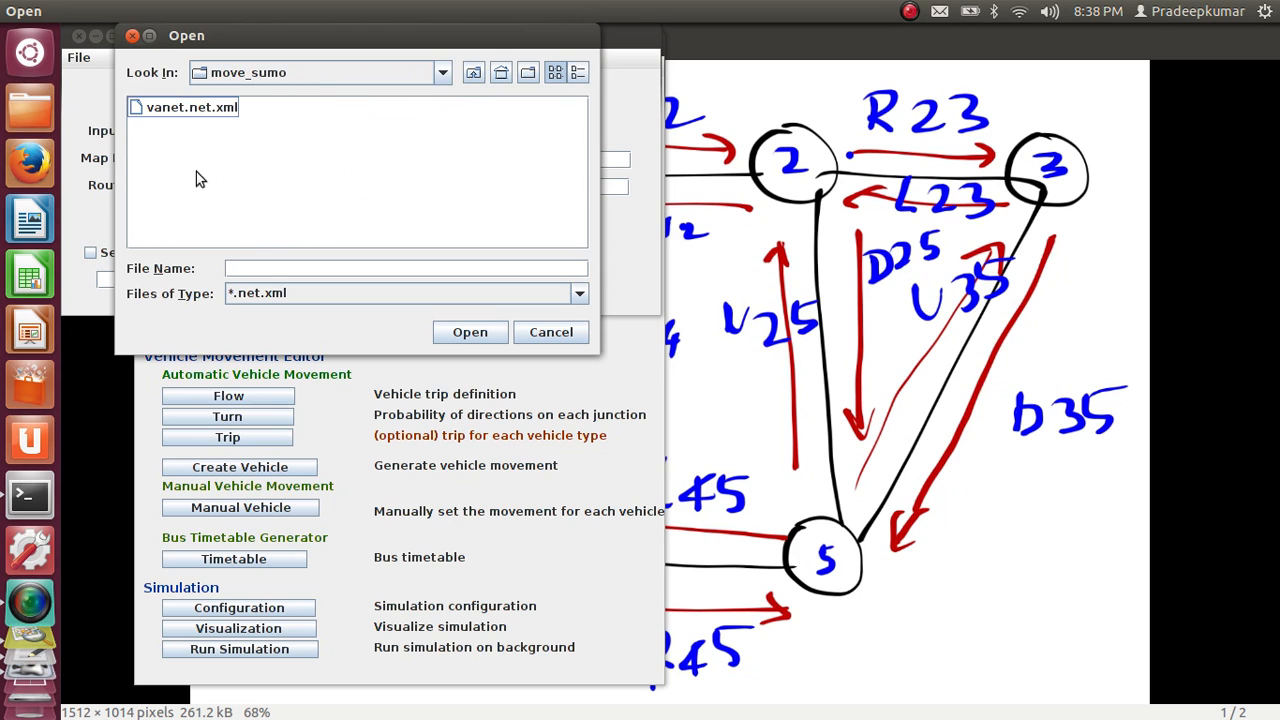
double_click(227, 110)
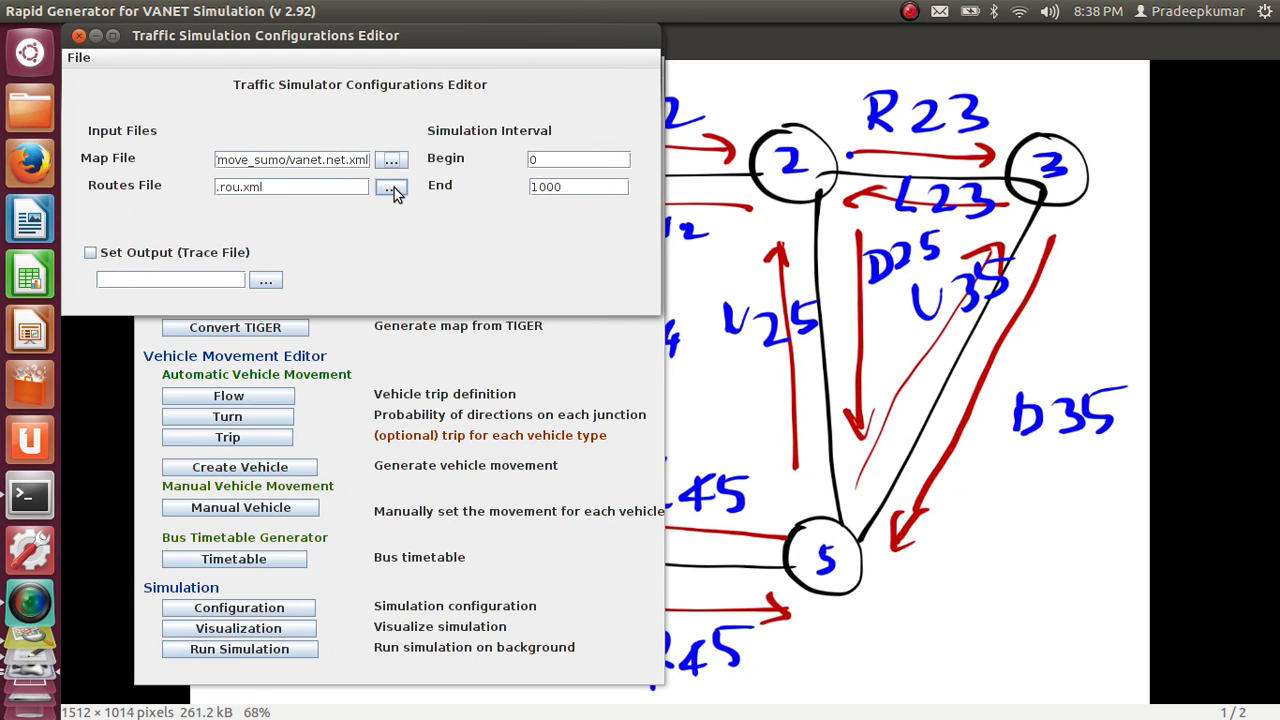
click(394, 187)
click(198, 109)
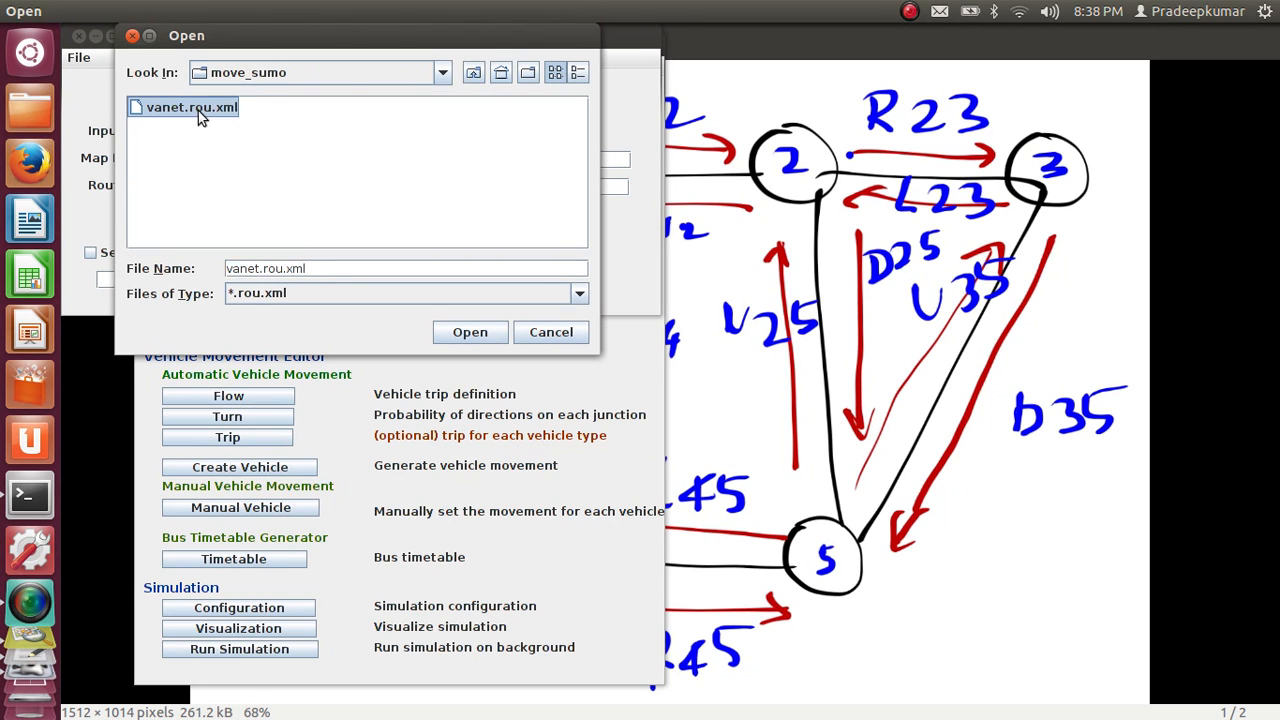
double_click(198, 111)
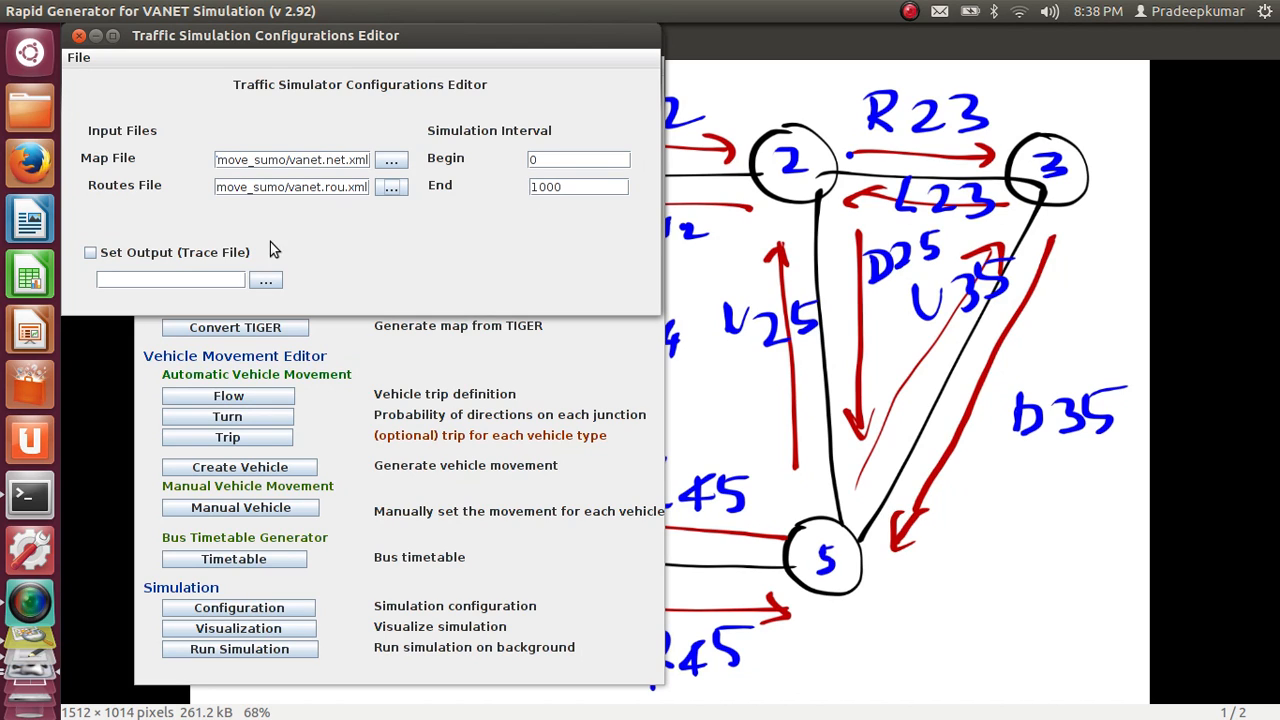
Enable trace file output for the simulation and choose vanet.sumo.tr as the trace file
click(170, 258)
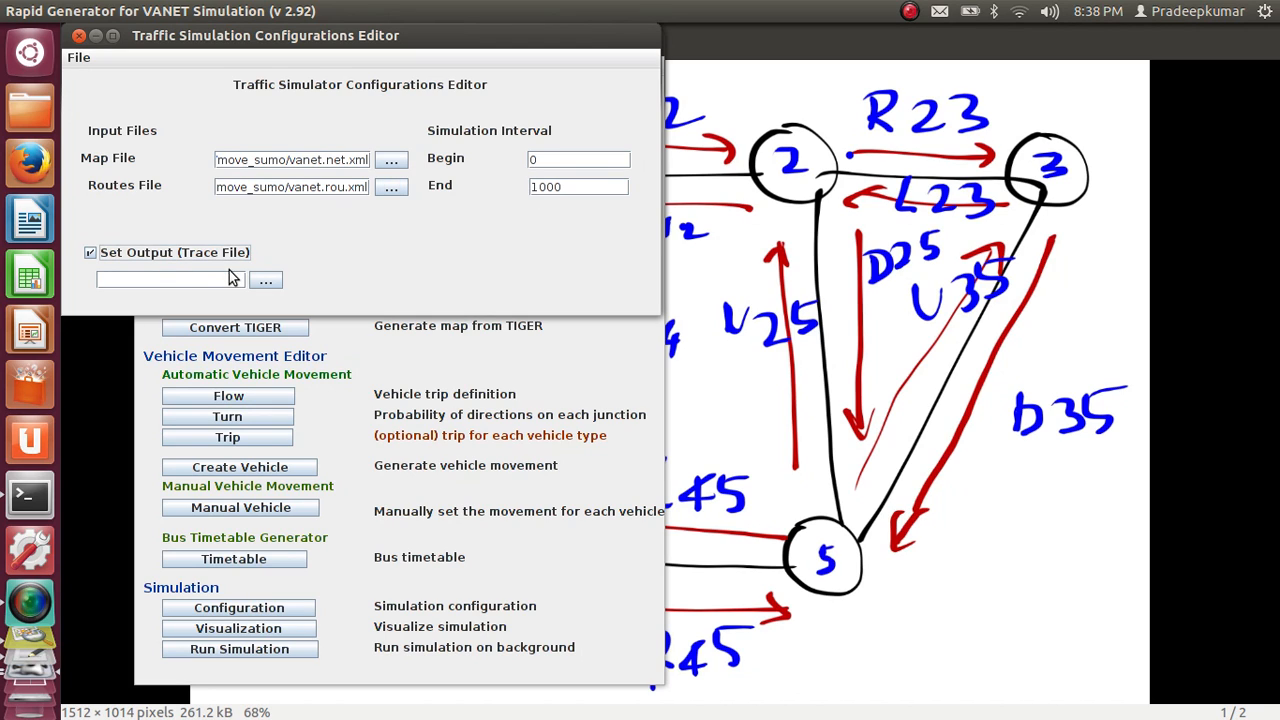
click(265, 280)
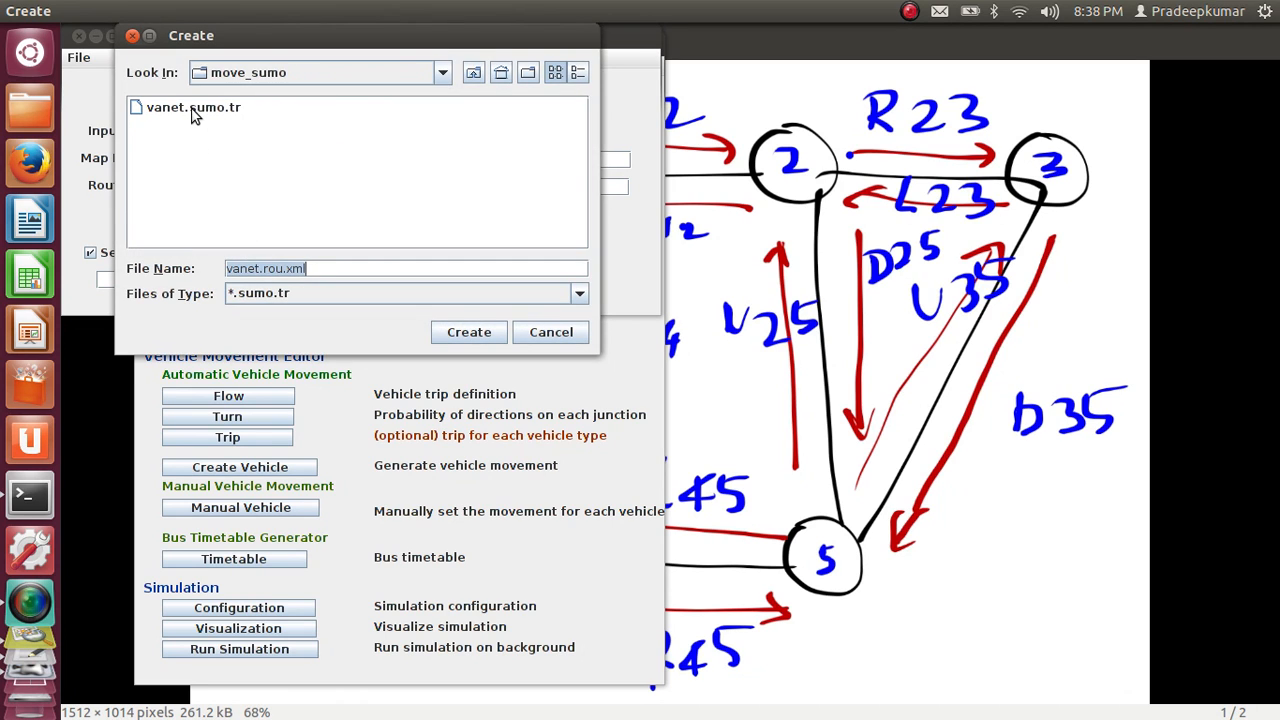
double_click(195, 110)
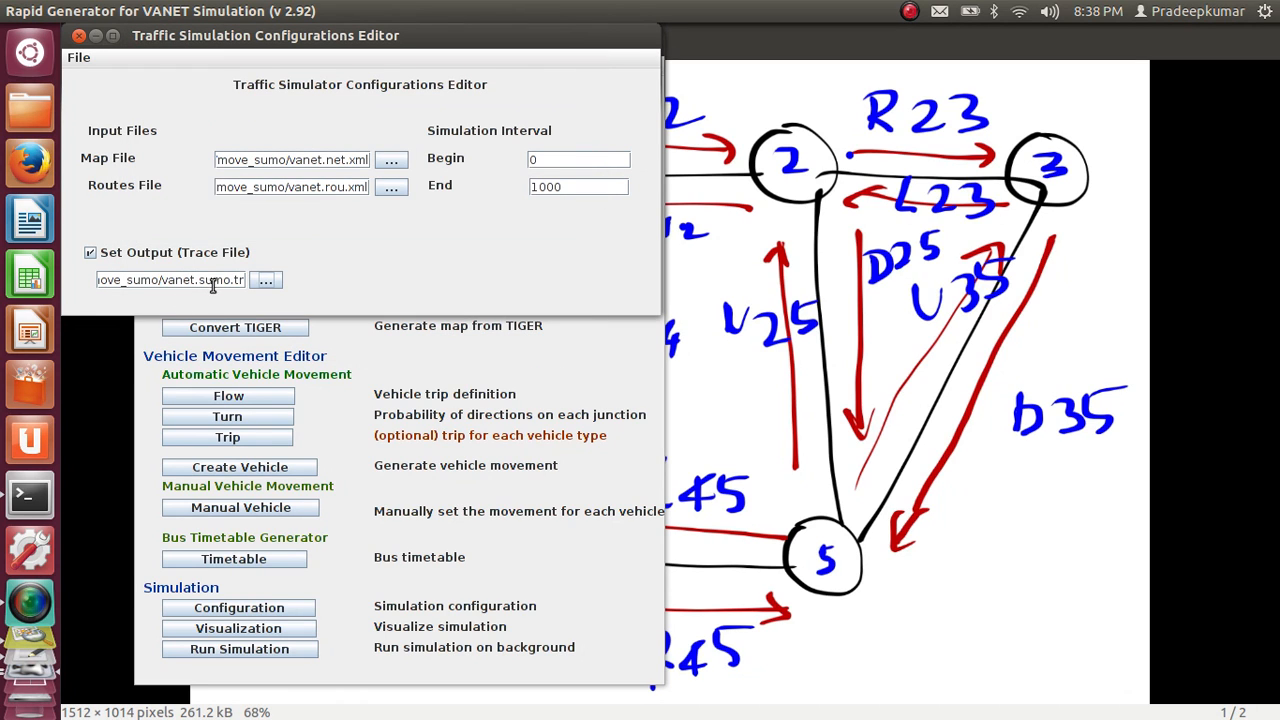
Save the traffic simulation configuration as vanet.sumo.cfg in the move_sumo folder
click(81, 60)
click(84, 96)
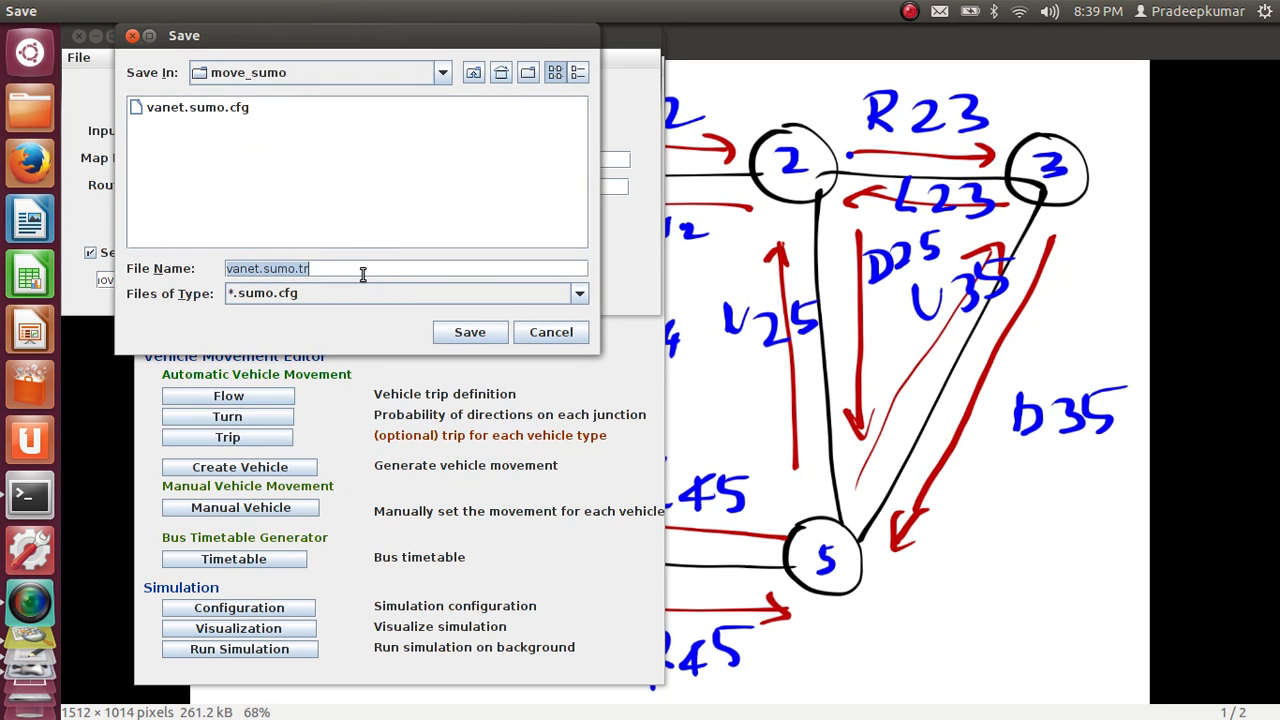
click(233, 117)
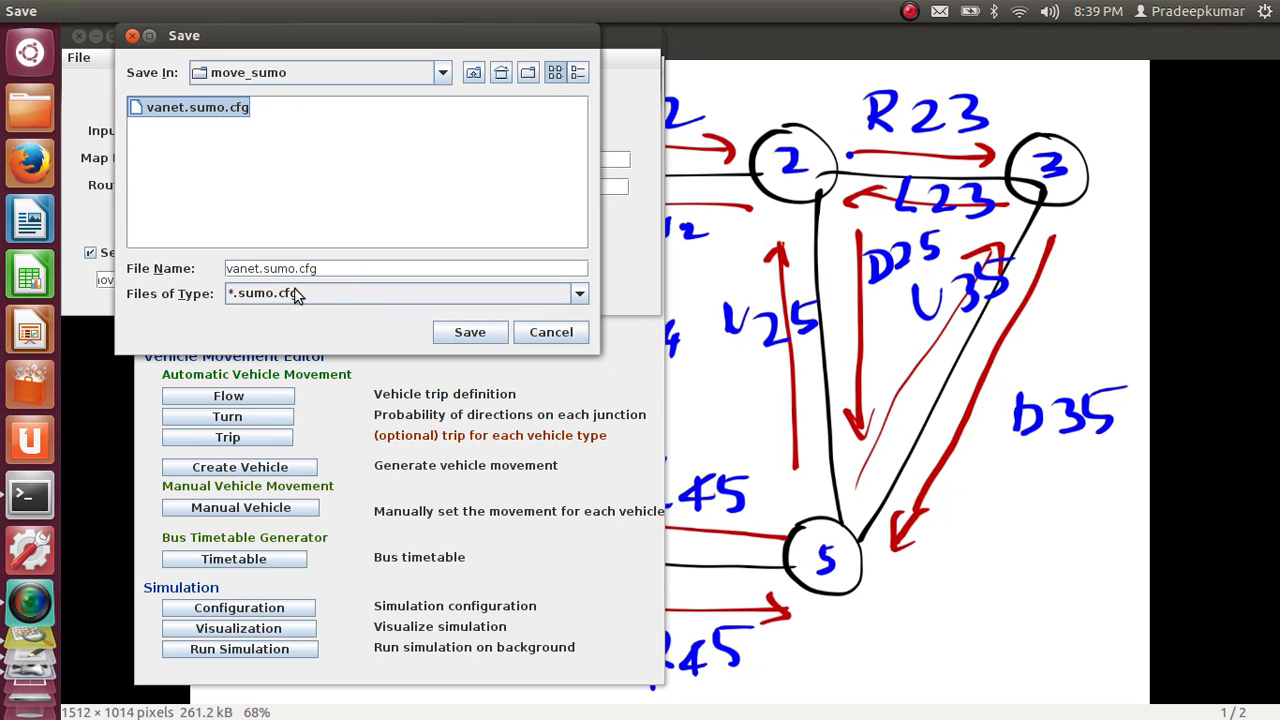
click(470, 333)
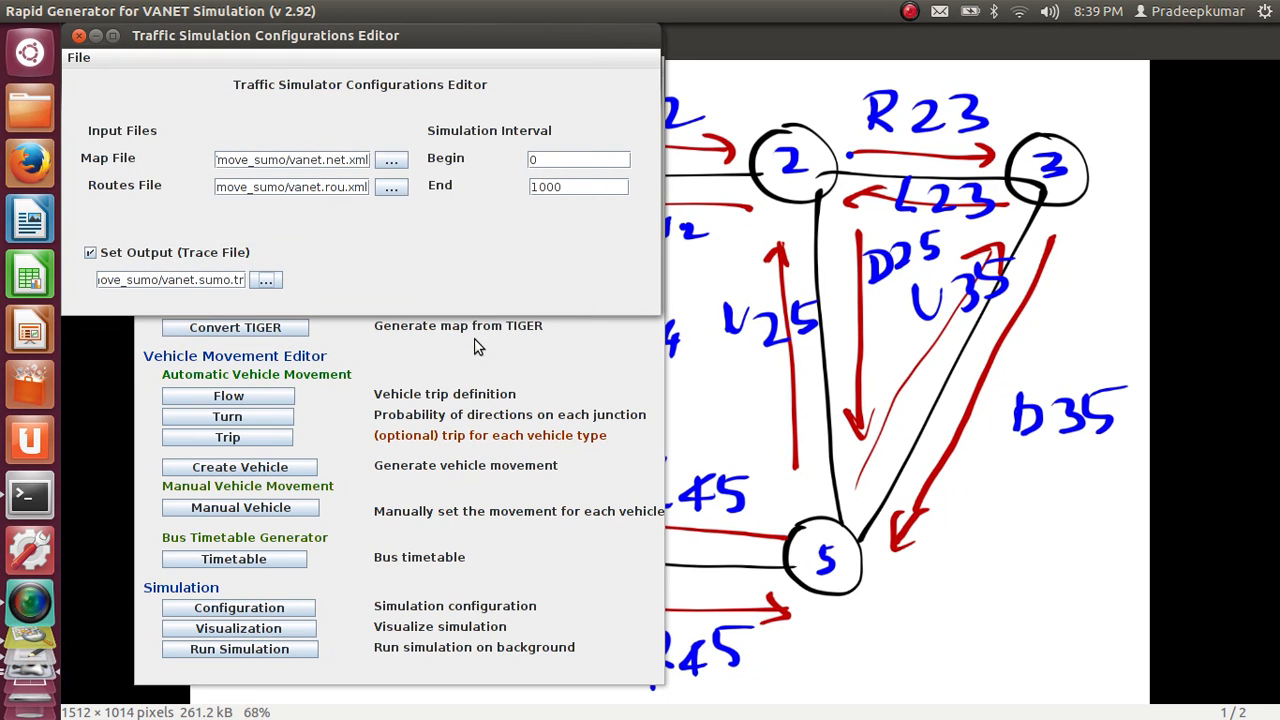
Save the traffic simulation configuration again and close the Traffic Simulation Configurations Editor
click(78, 57)
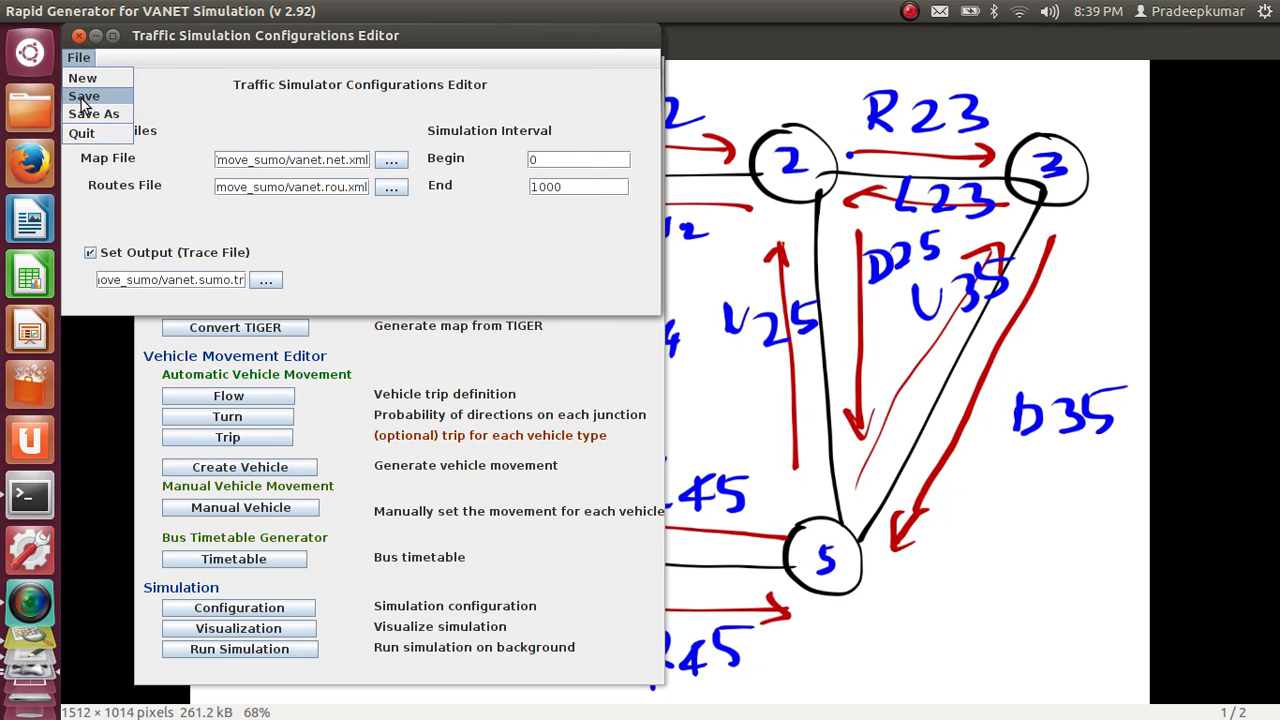
click(84, 98)
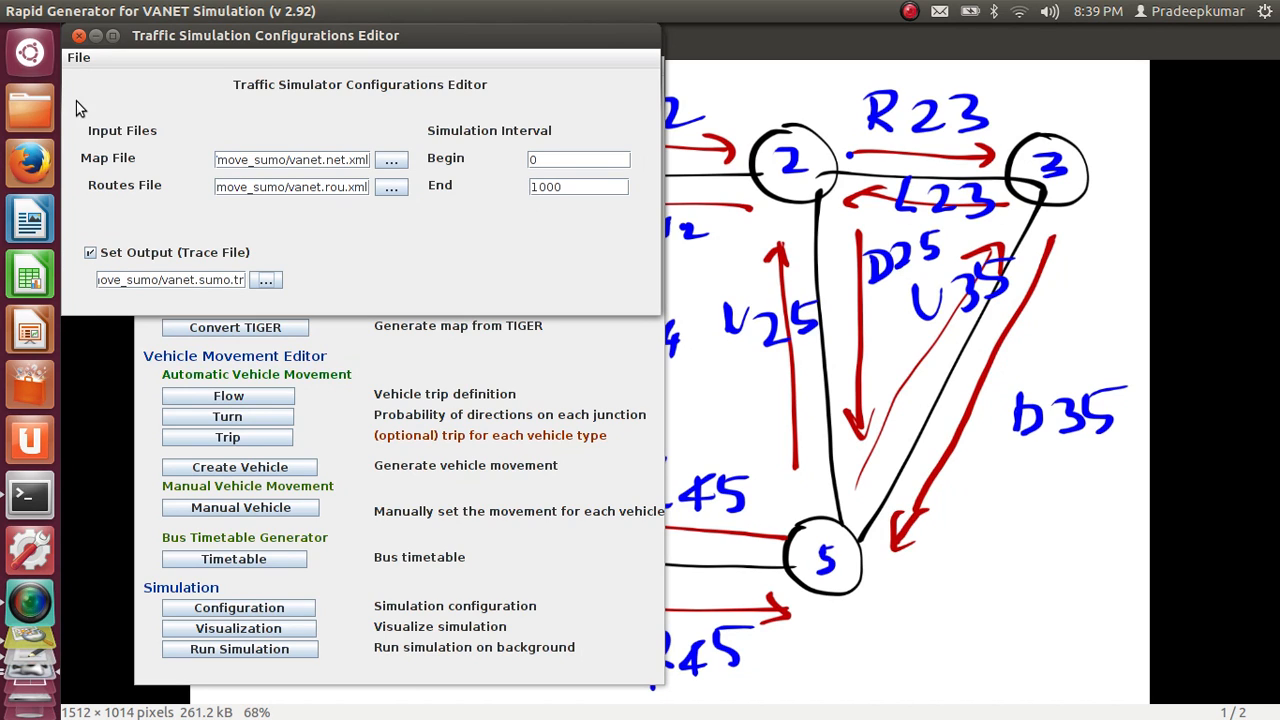
click(79, 58)
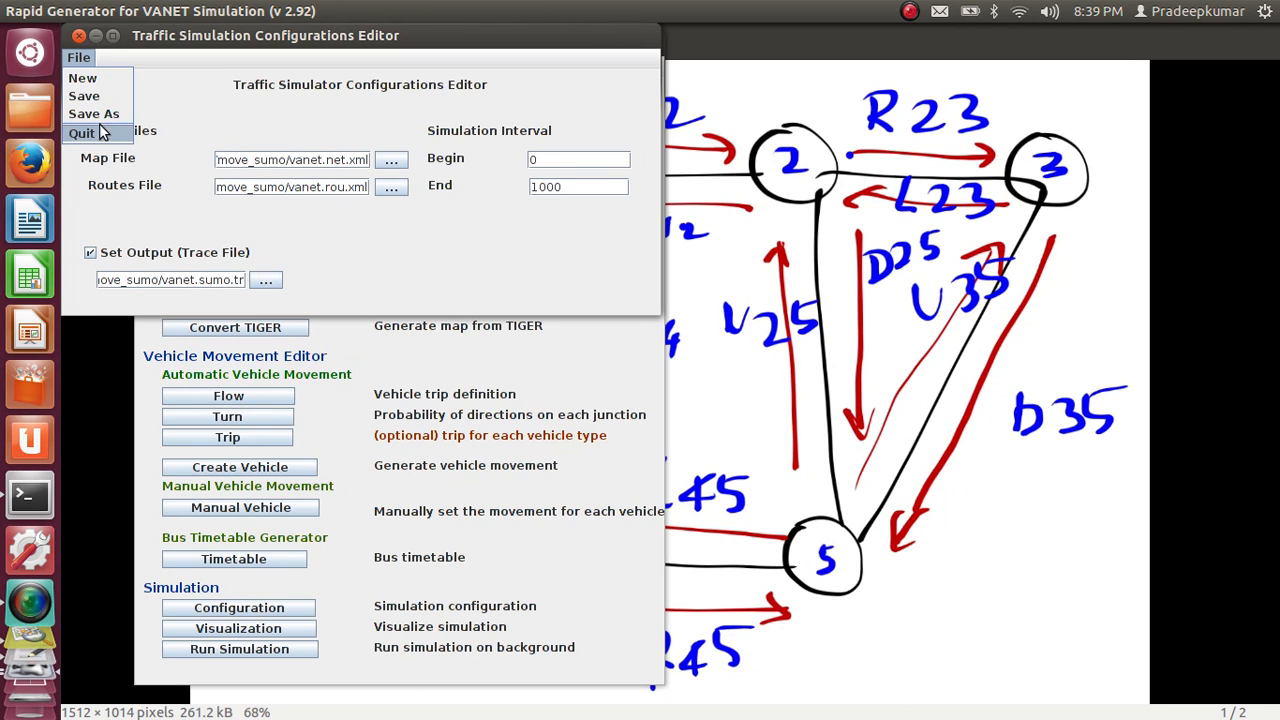
click(100, 133)
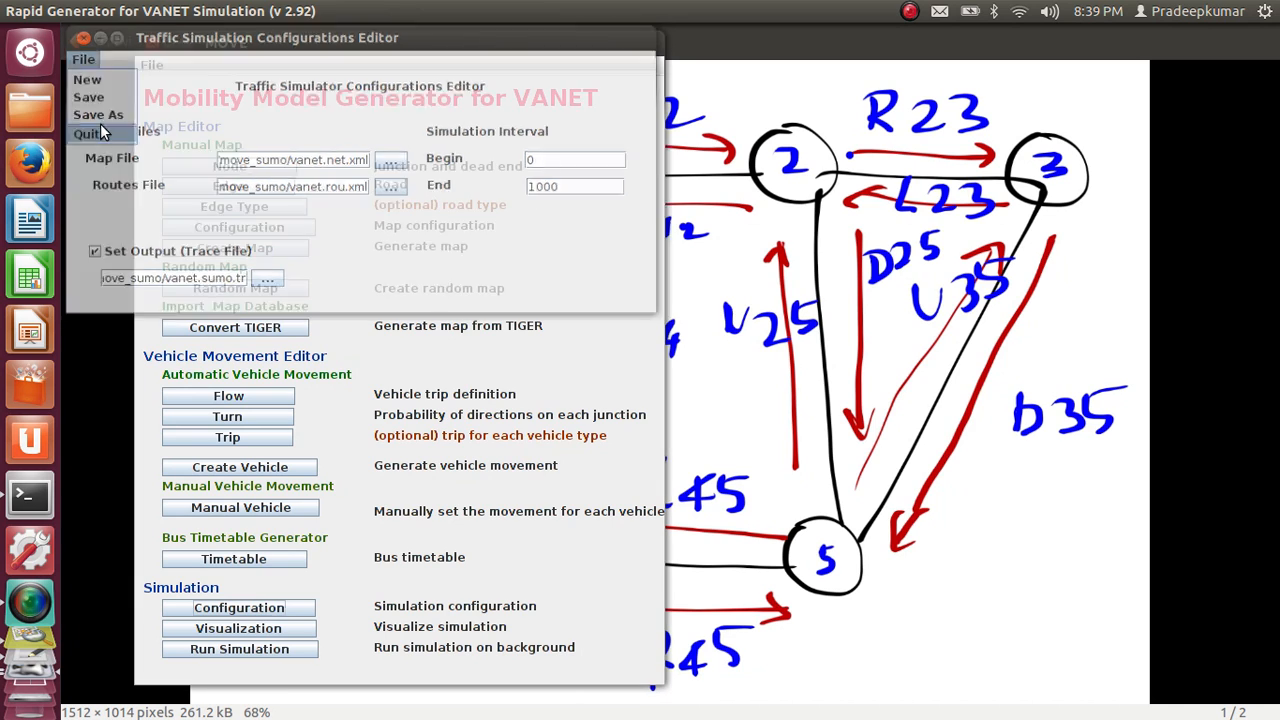
Launch the SUMO visualization from MOVE and load vanet.sumo.cfg from the move_sumo folder
click(272, 630)
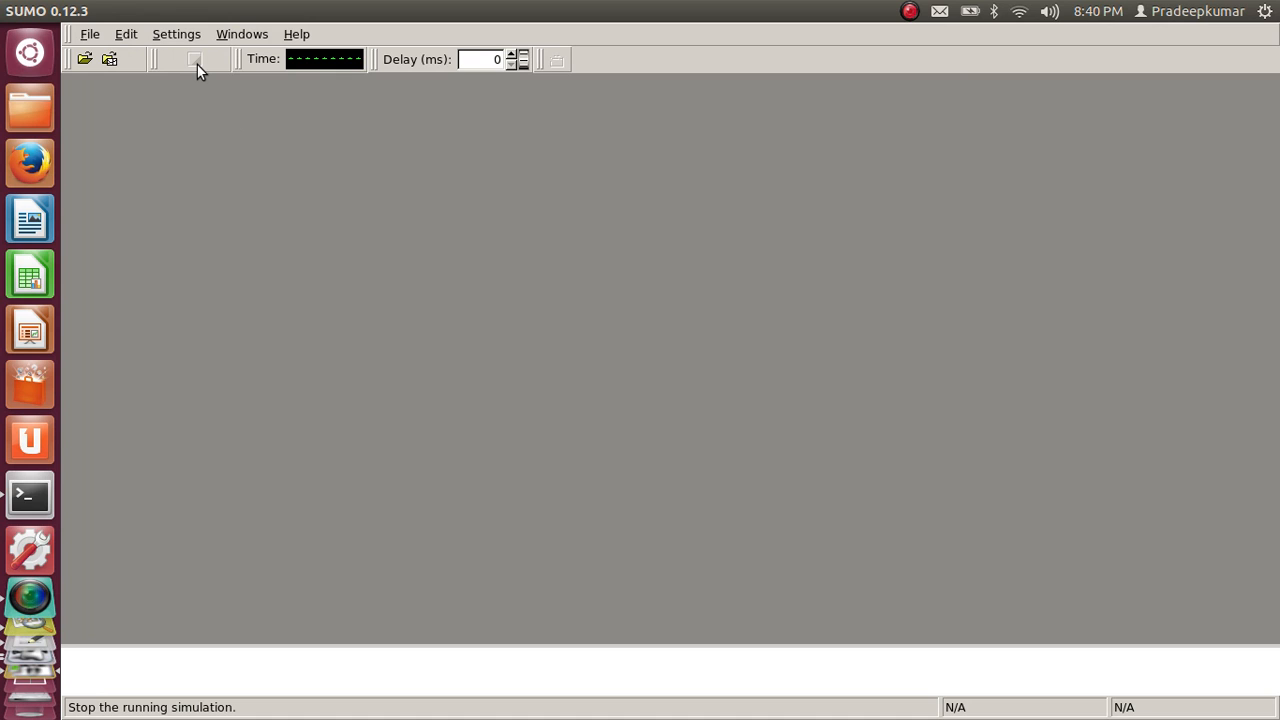
click(85, 59)
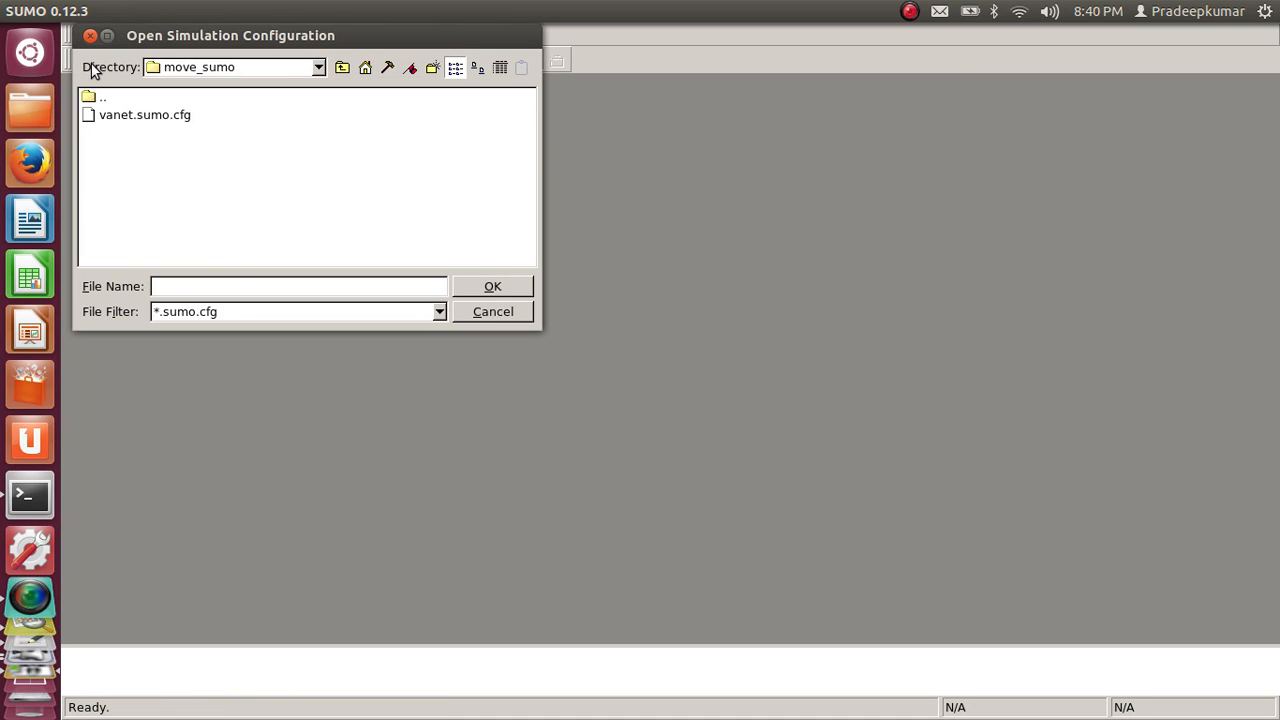
double_click(172, 115)
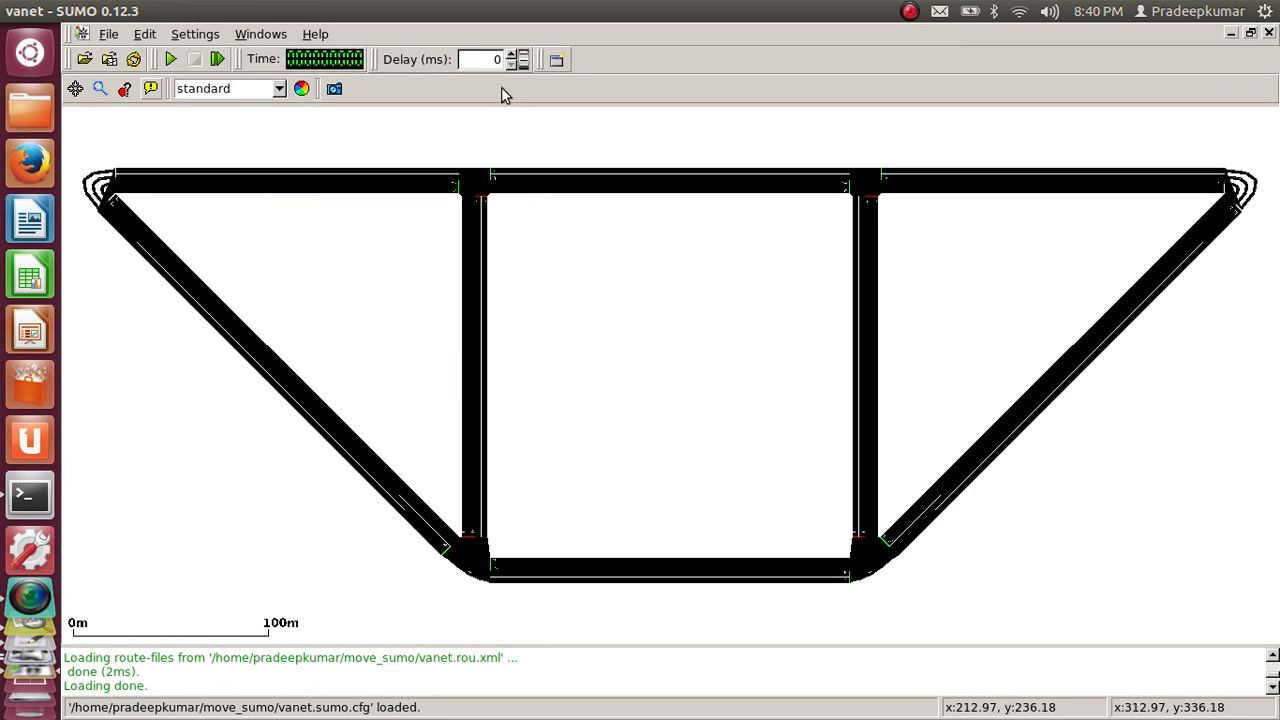
Set the simulation delay to 290 ms
click(511, 55)
click(511, 55)
click(511, 55)
click(511, 55)
click(511, 55)
click(511, 55)
click(511, 64)
click(511, 64)
click(511, 64)
click(511, 64)
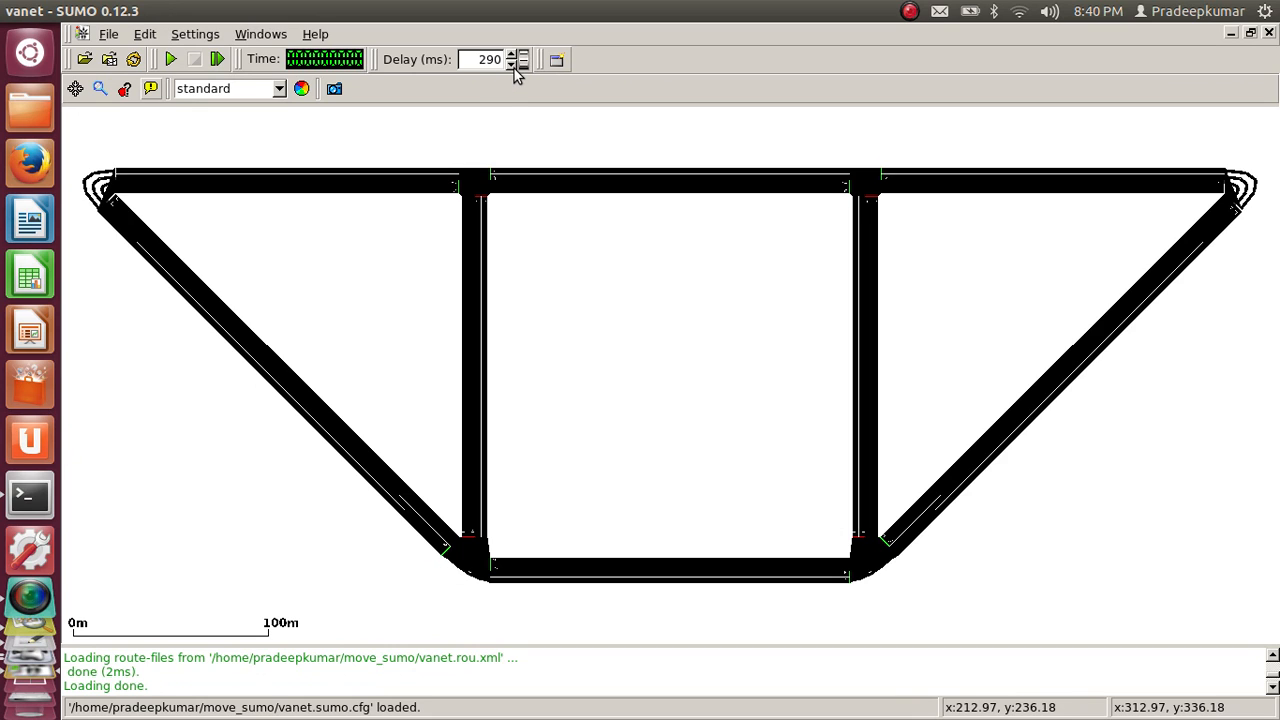
Switch the network display to the real world scheme and start the simulation
click(279, 88)
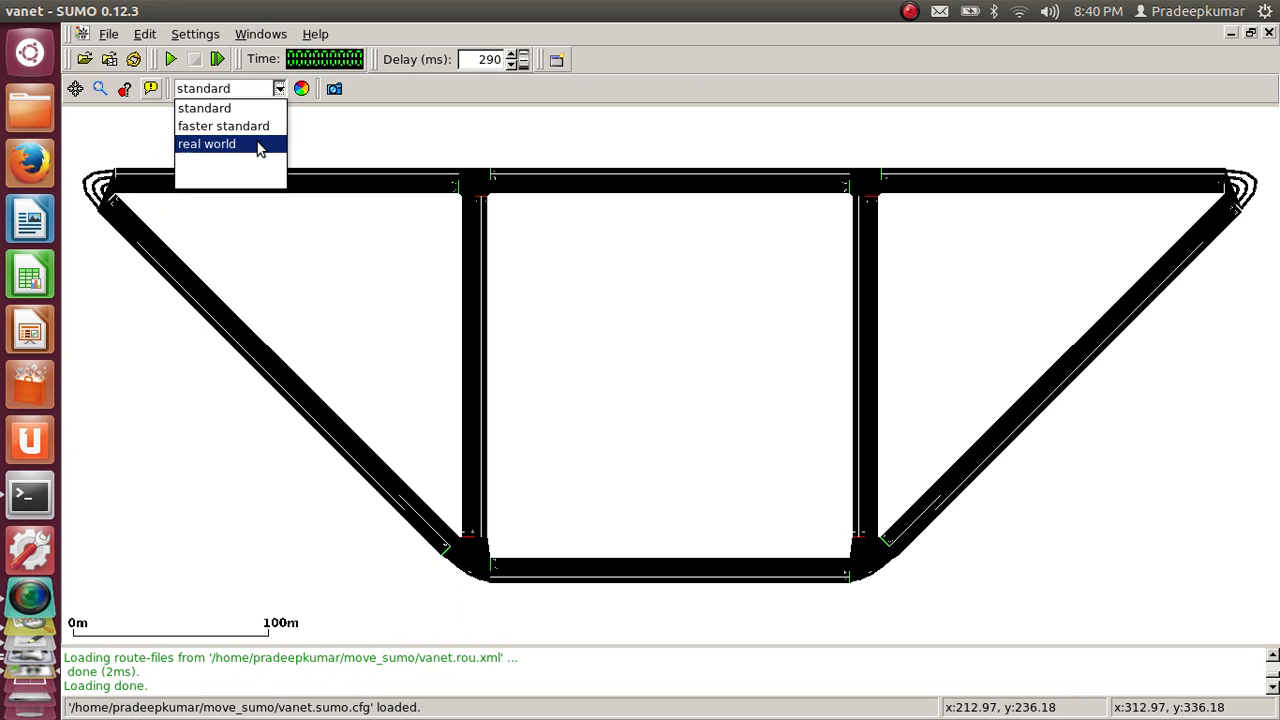
click(258, 146)
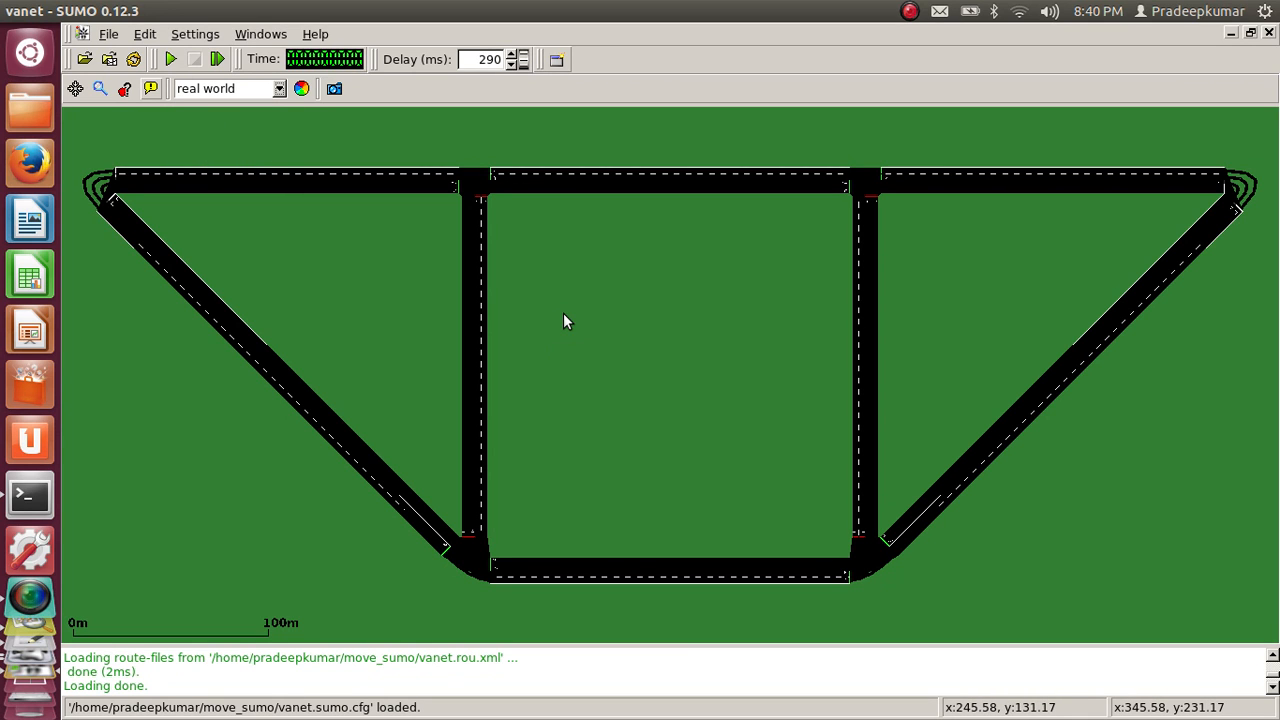
click(170, 58)
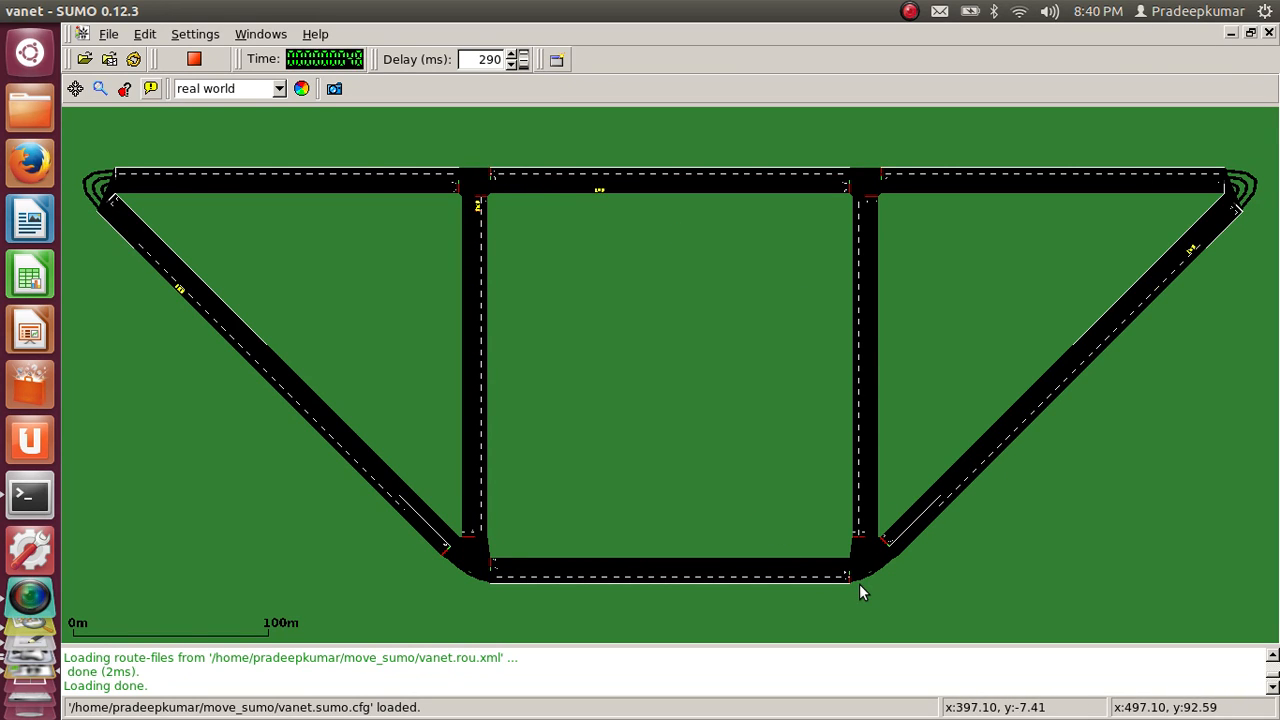
Examine the moving vehicles and traffic signals at the junctions up close and across the whole road network
scroll(859, 585, up, 3)
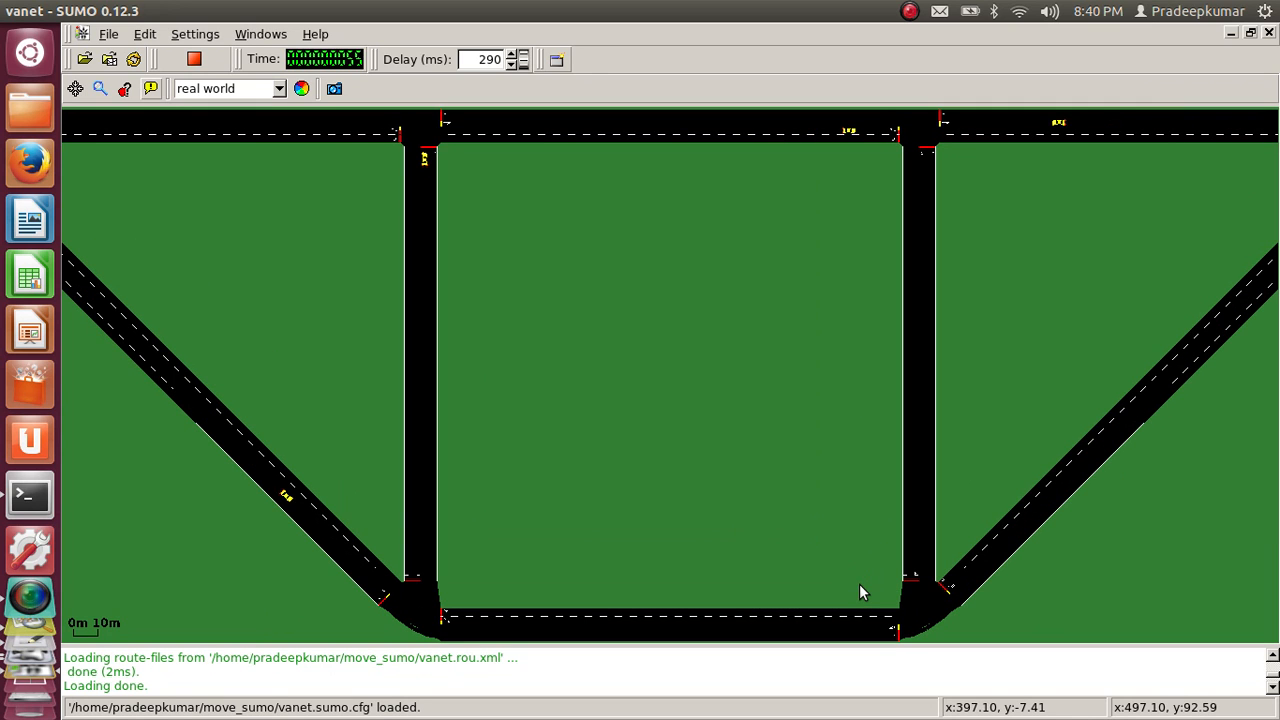
drag(442, 289, 570, 347)
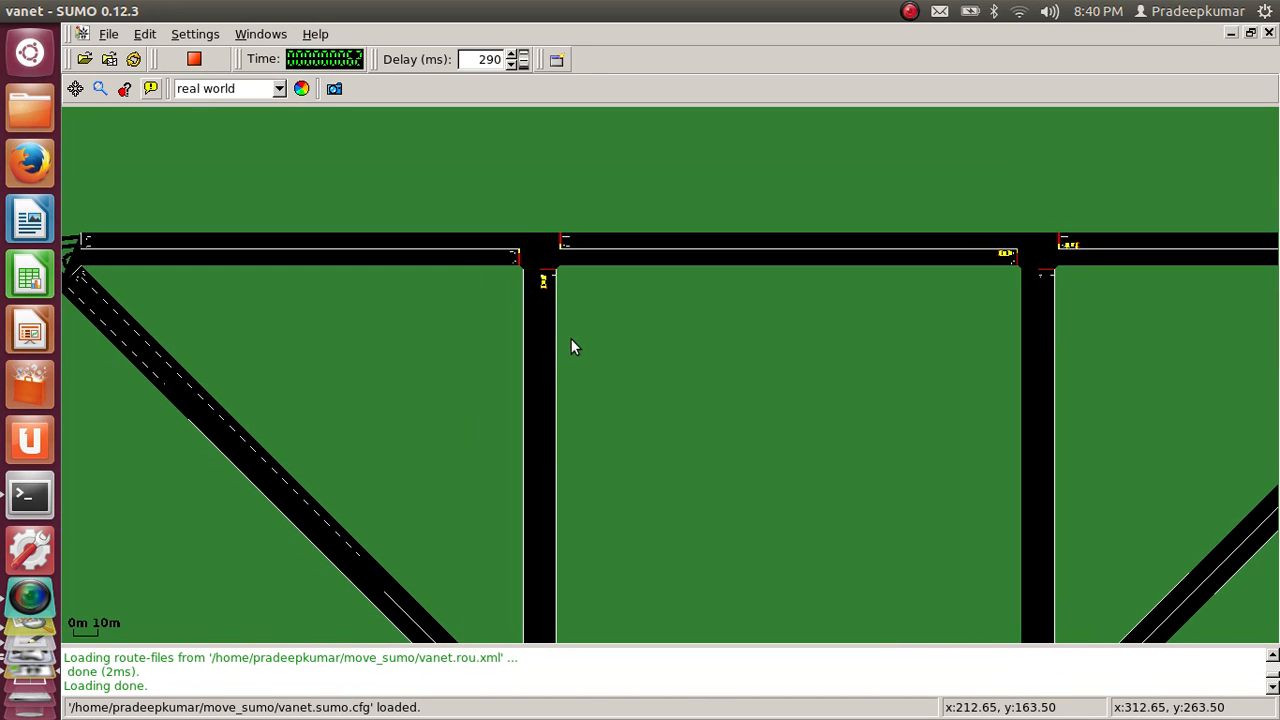
scroll(571, 341, up, 3)
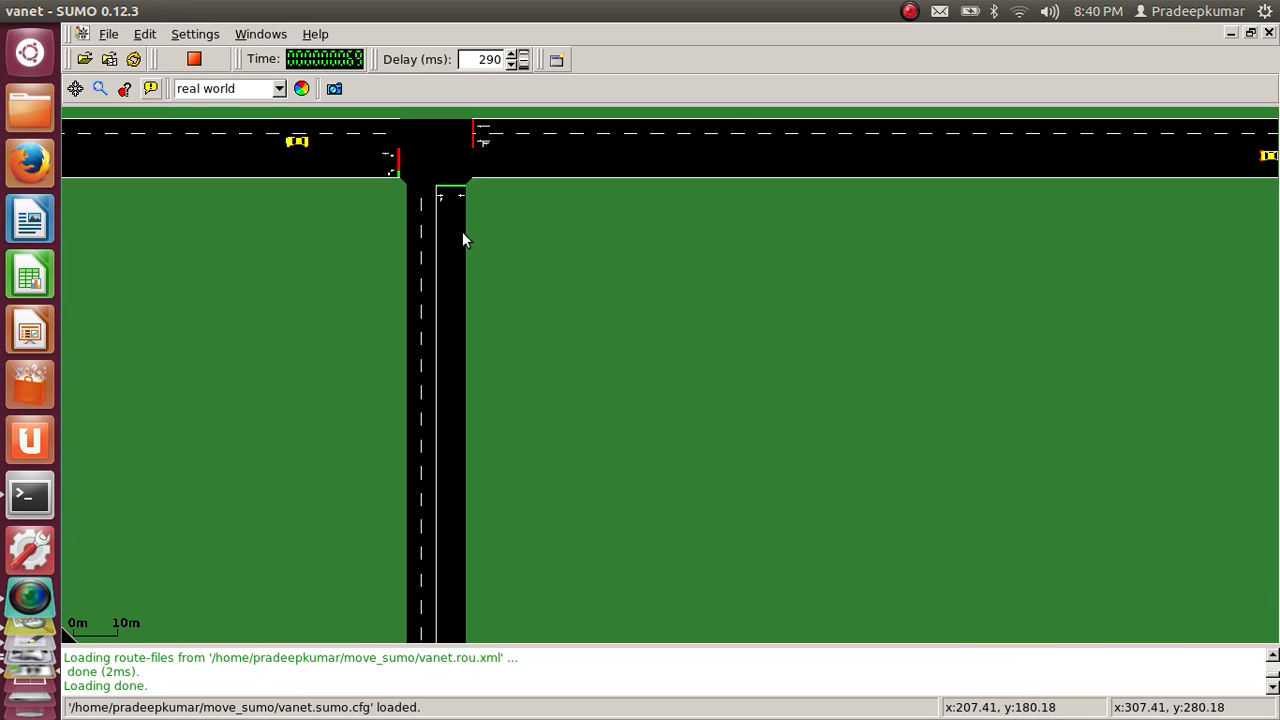
drag(462, 231, 509, 325)
scroll(510, 326, up, 2)
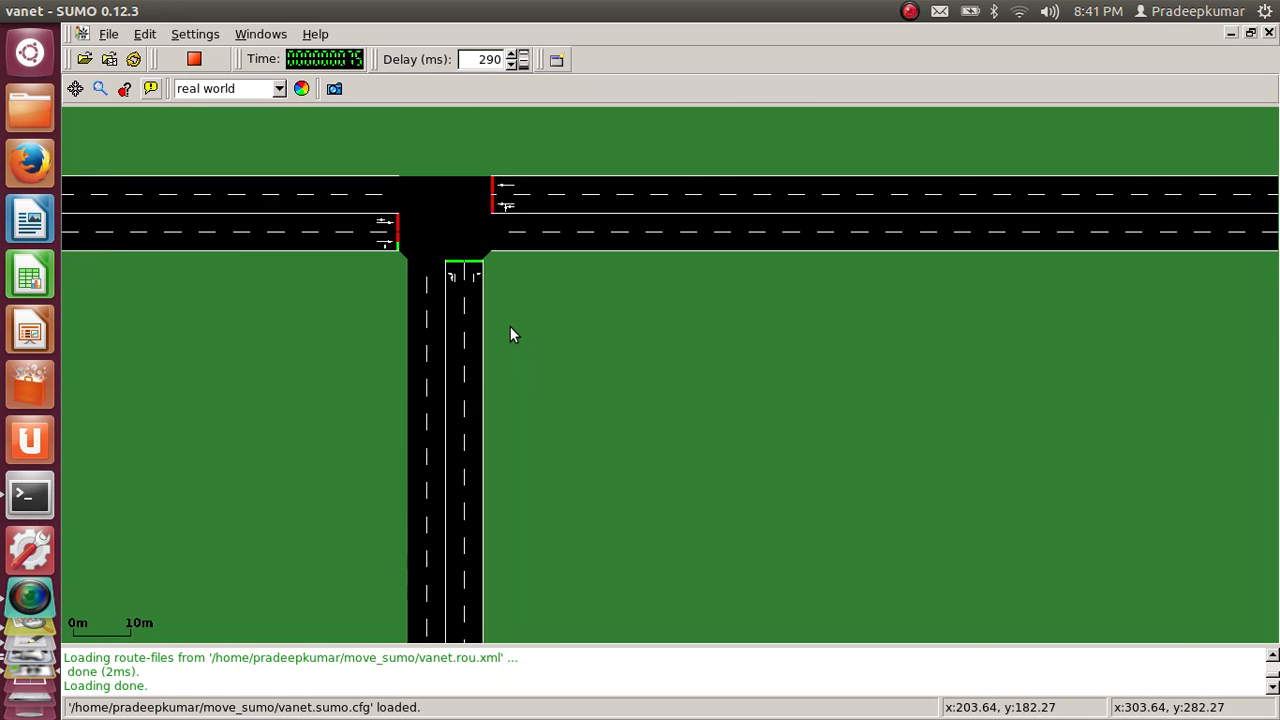
scroll(510, 327, up, 1)
drag(400, 263, 546, 344)
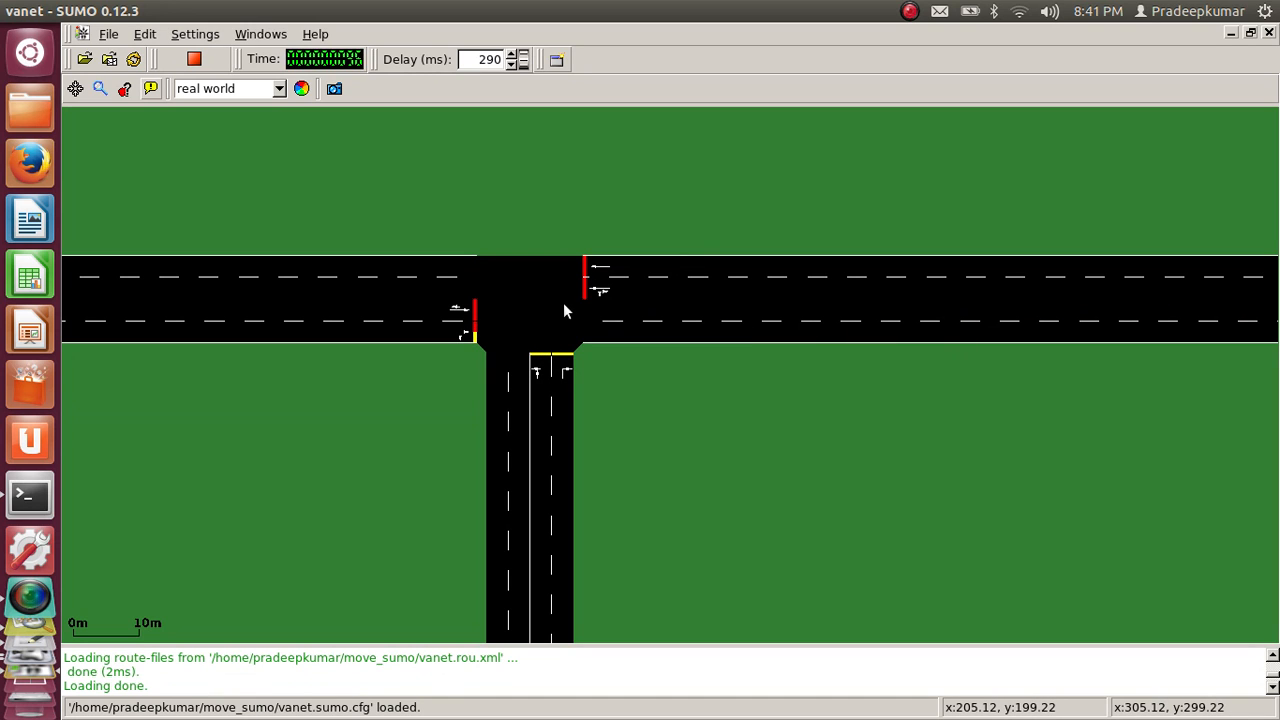
drag(1073, 411, 361, 445)
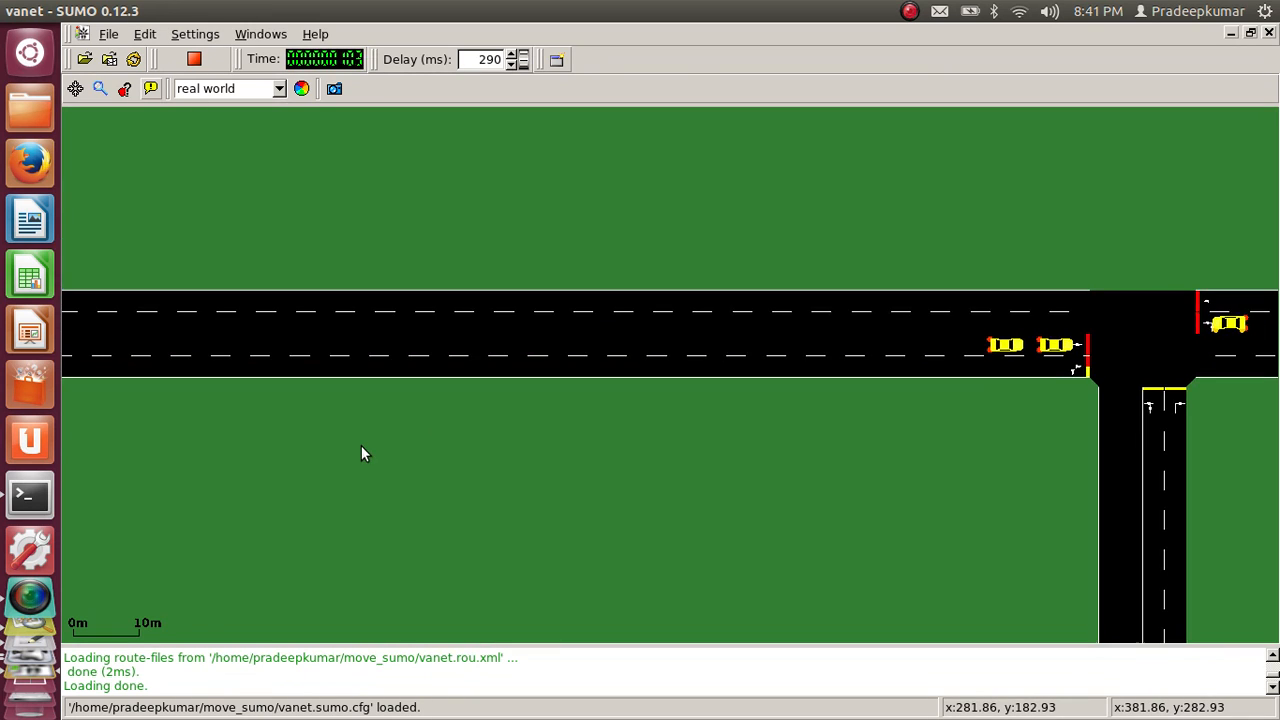
drag(933, 411, 557, 382)
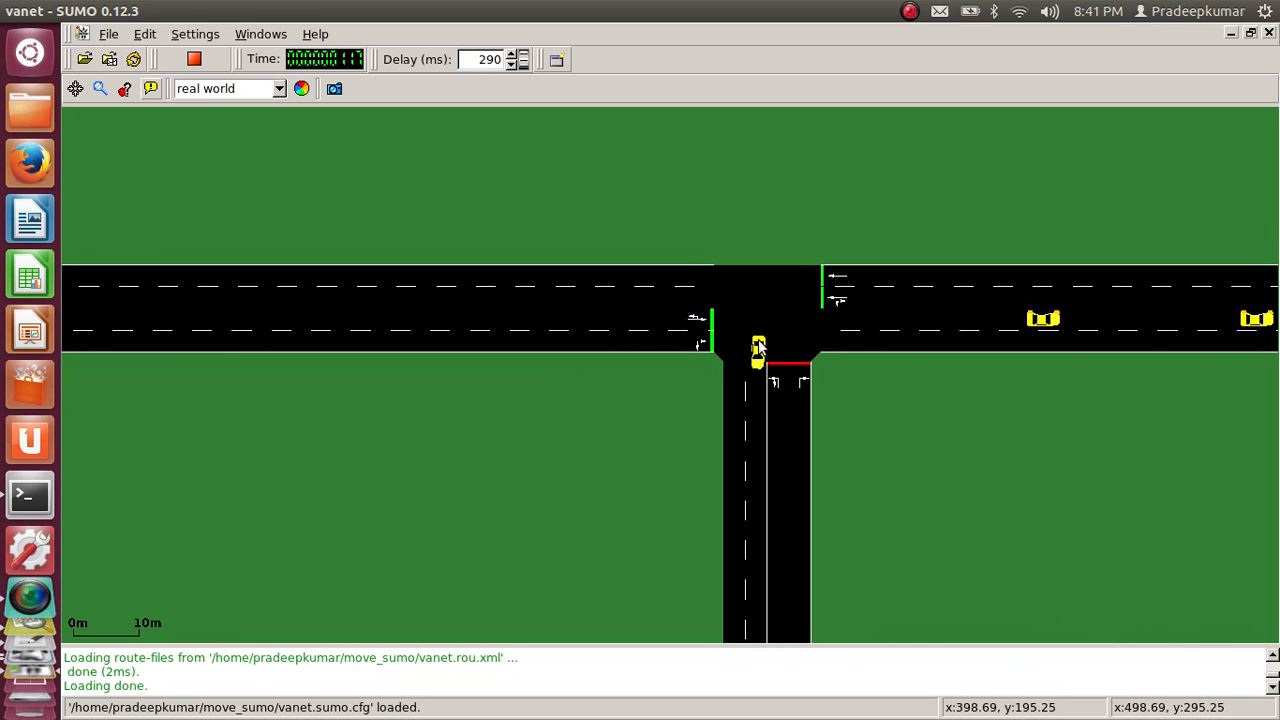
drag(634, 511, 814, 216)
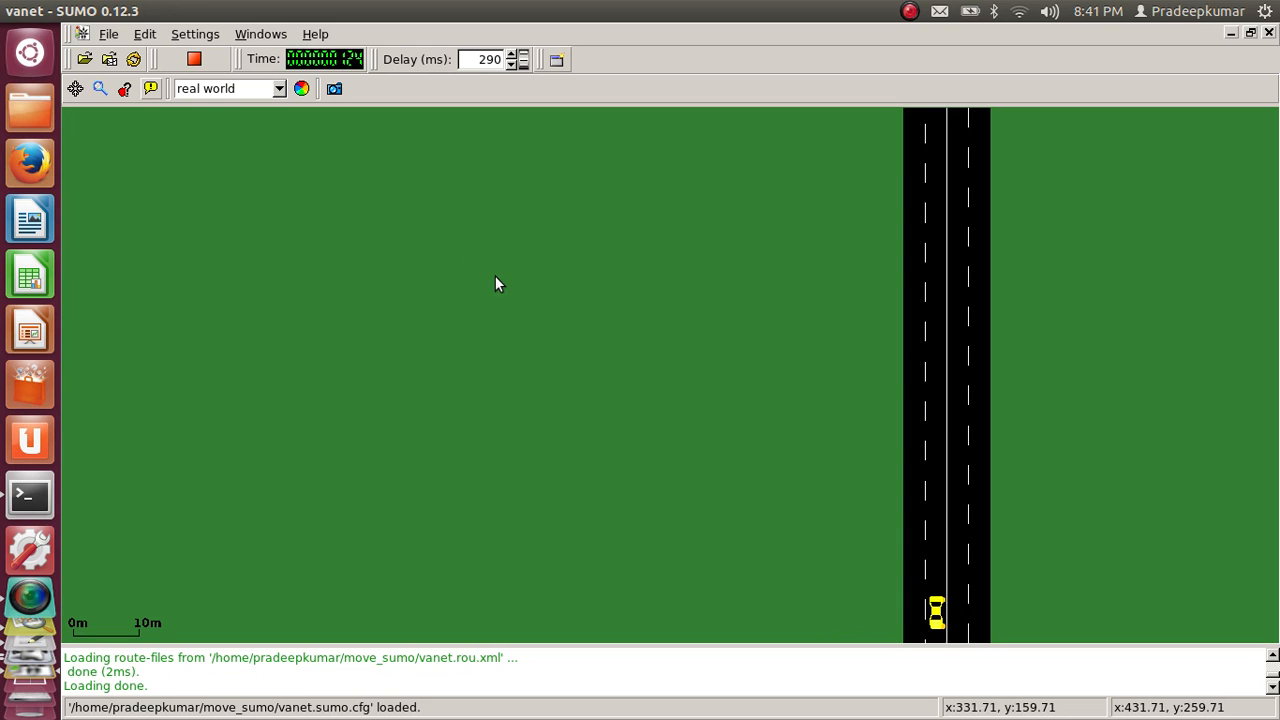
scroll(495, 278, down, 4)
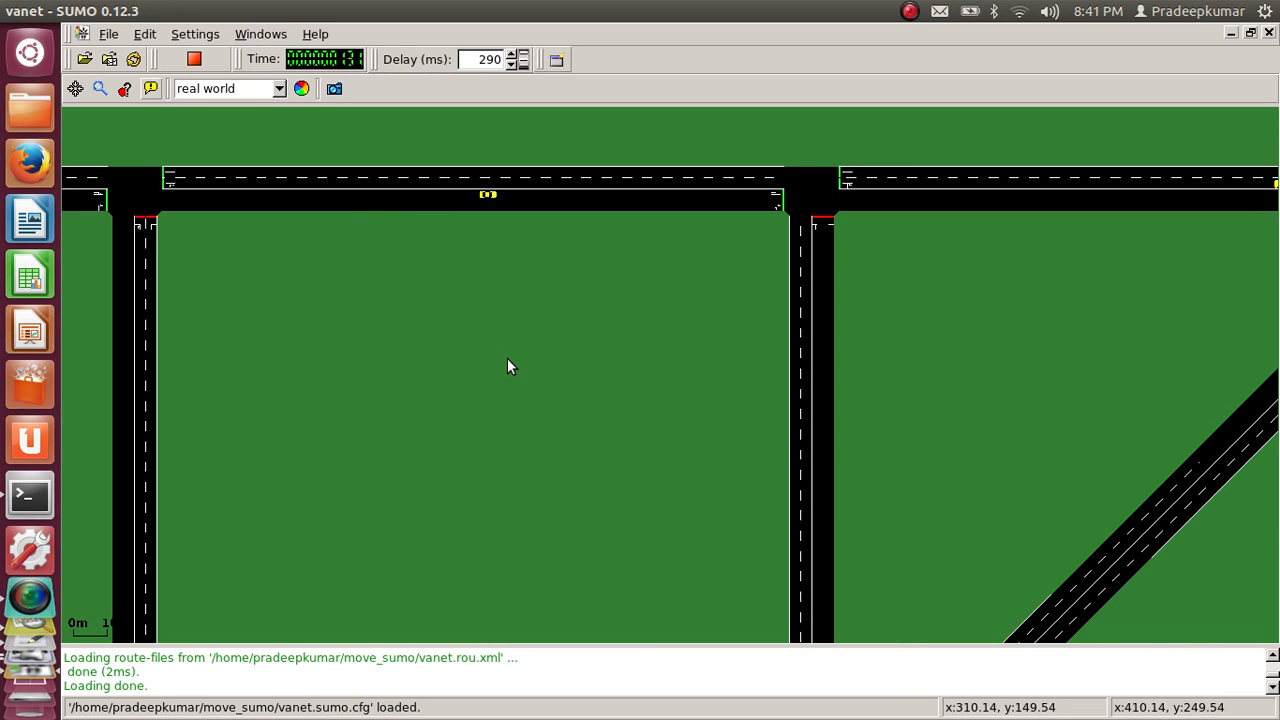
drag(504, 365, 648, 84)
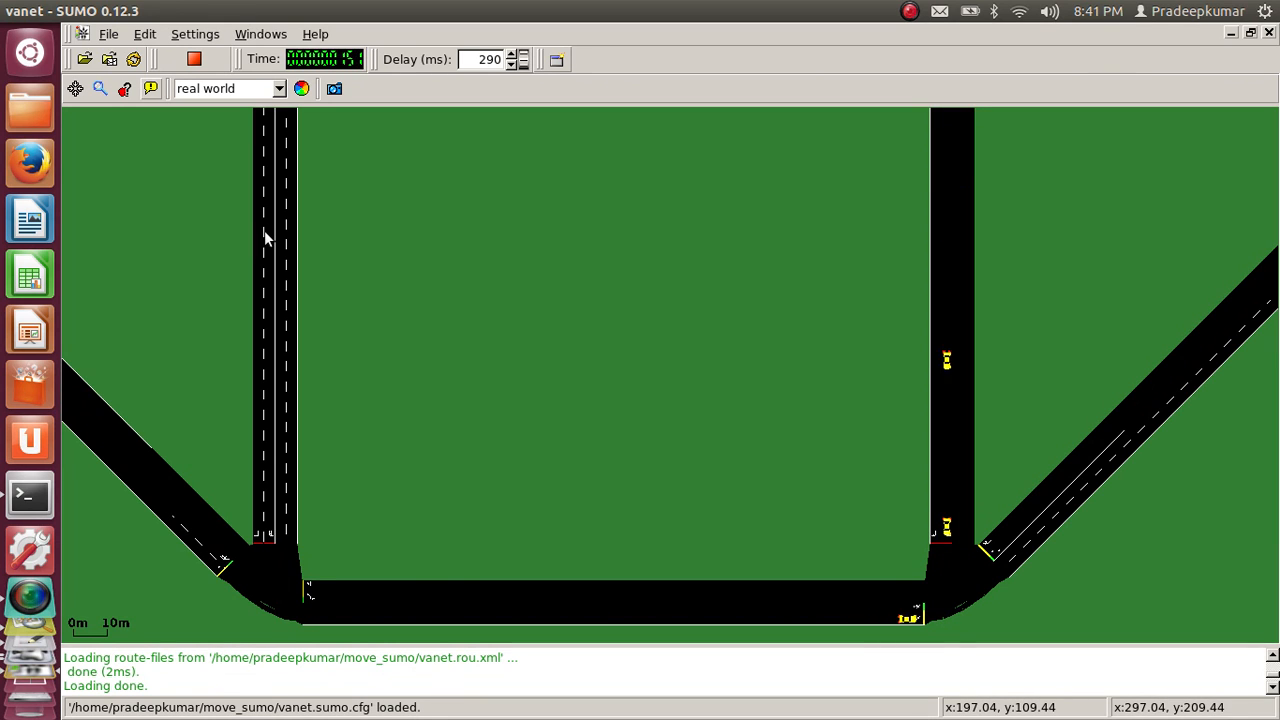
scroll(265, 238, down, 1)
scroll(265, 238, down, 3)
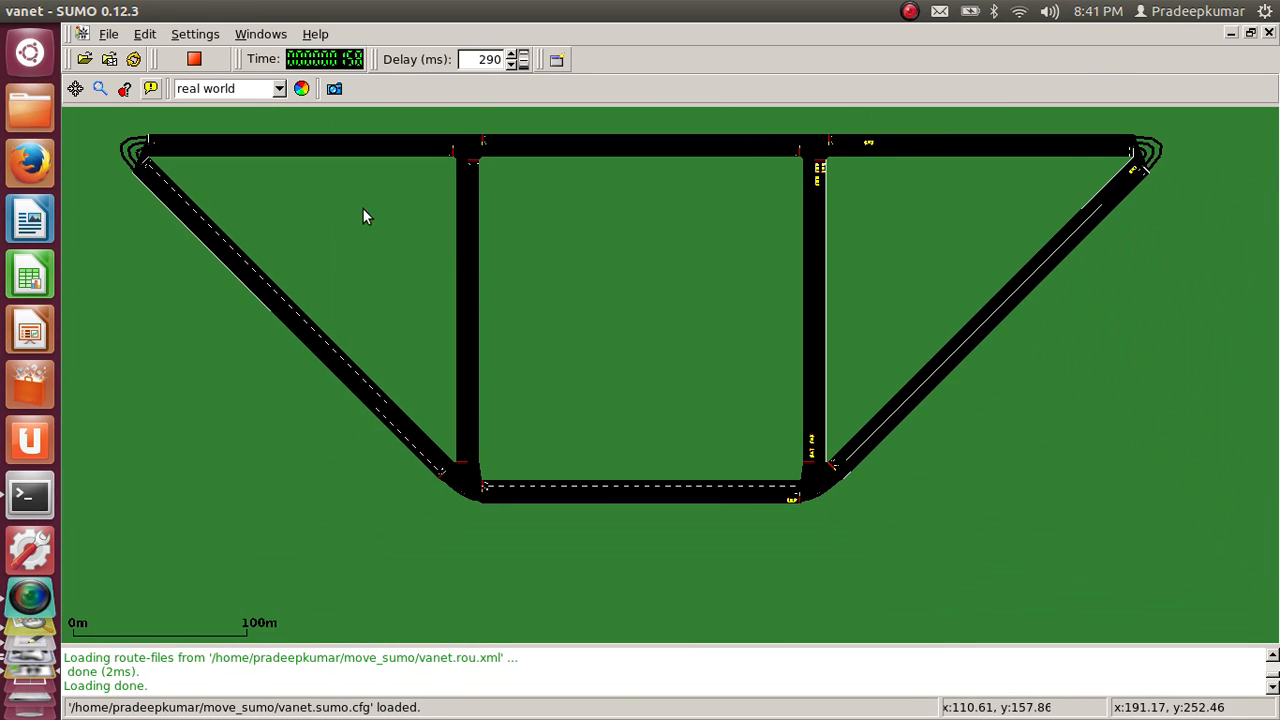
drag(522, 255, 511, 314)
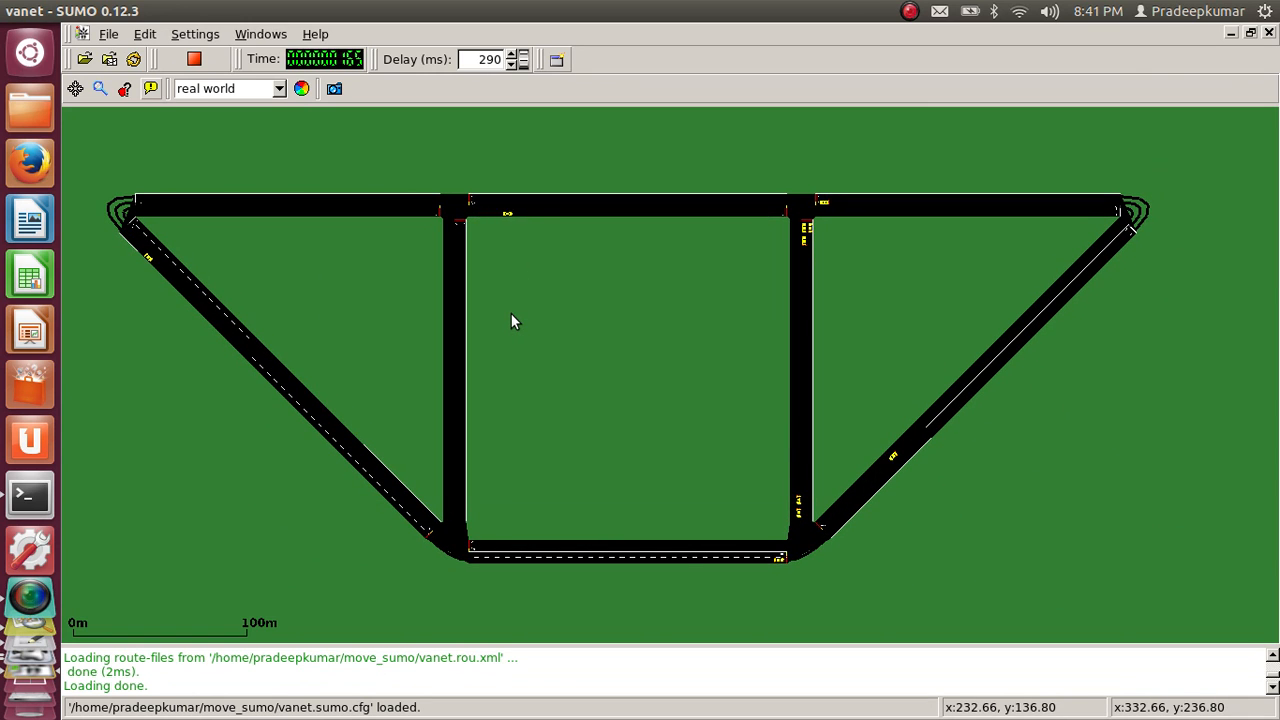
Compare the running SUMO network with the hand-drawn six-node sketch in the image viewer
key(alt+Tab)
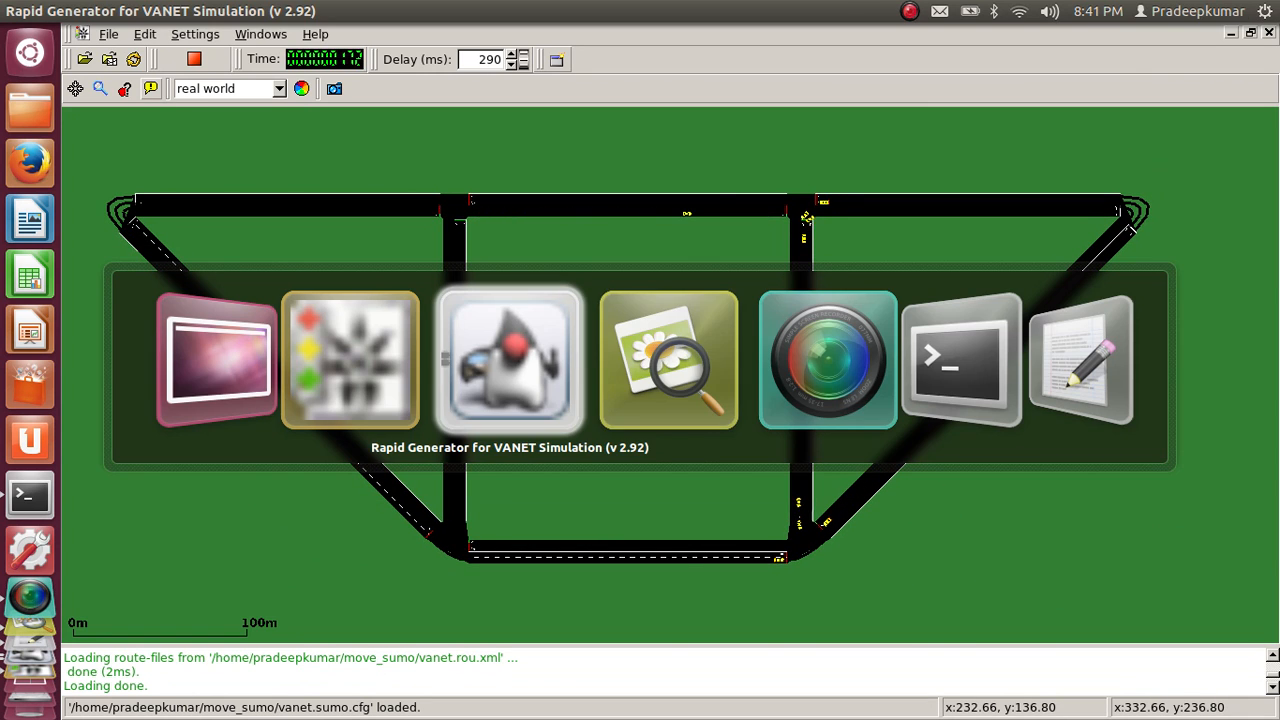
key(alt+Tab)
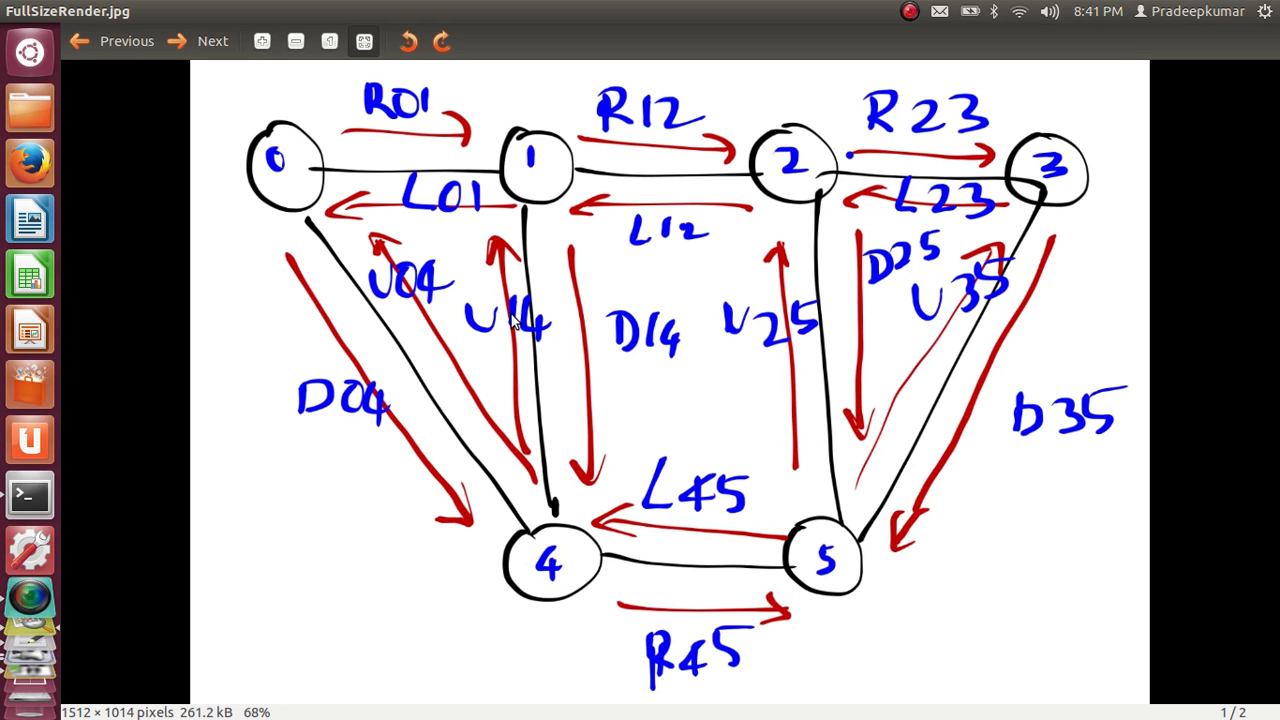
key(alt+Tab)
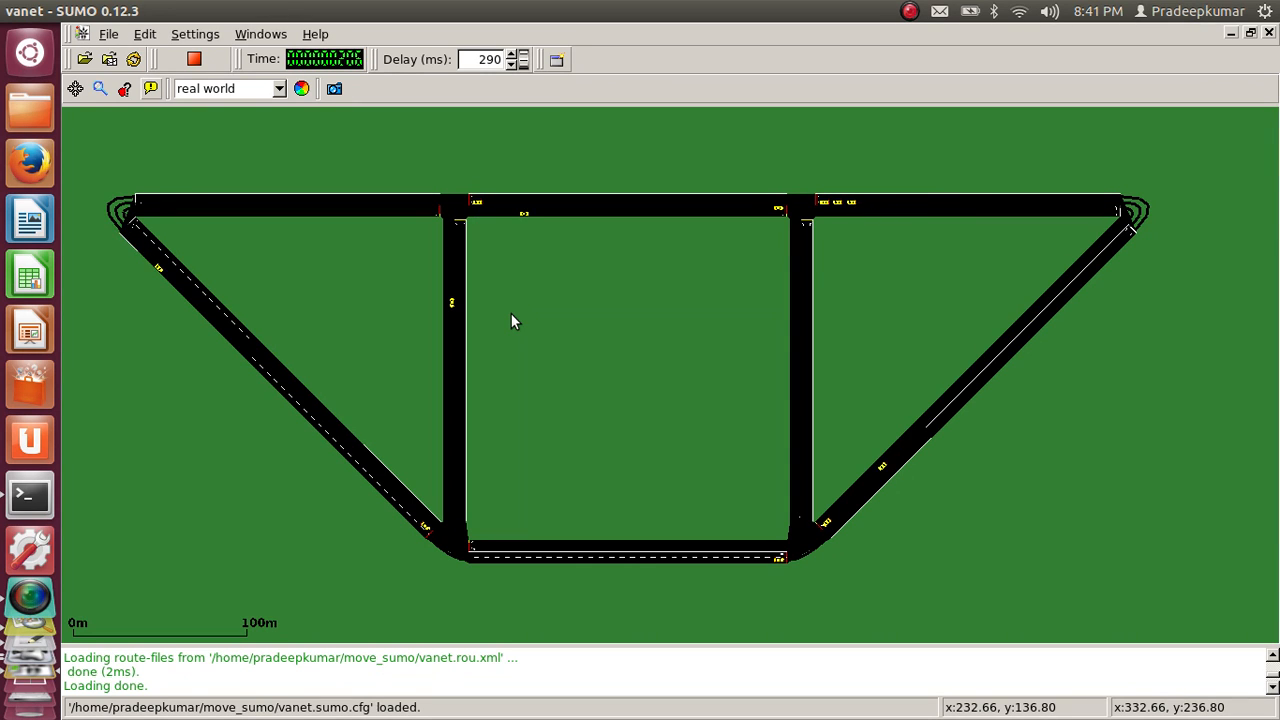
Switch to MOVE and run the SUMO simulation in the background with vanet.sumo.cfg from the move_sumo folder
key(alt+Tab)
key(alt+Tab)
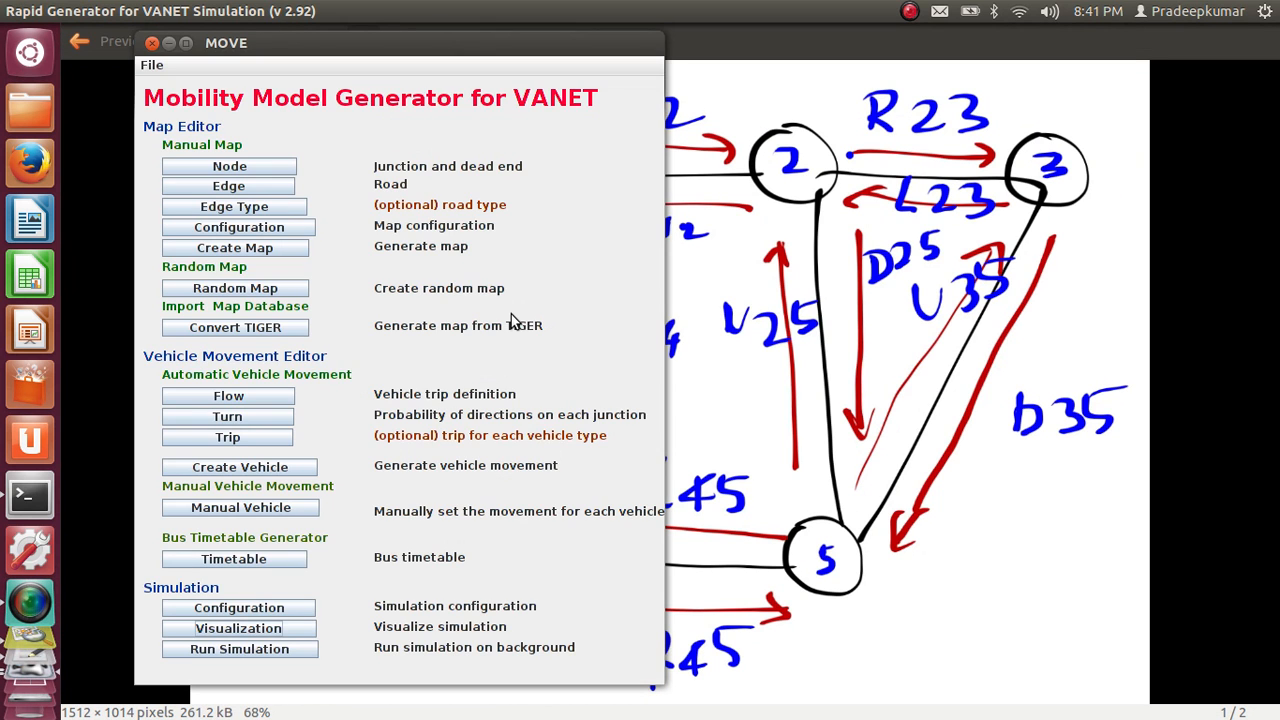
click(228, 648)
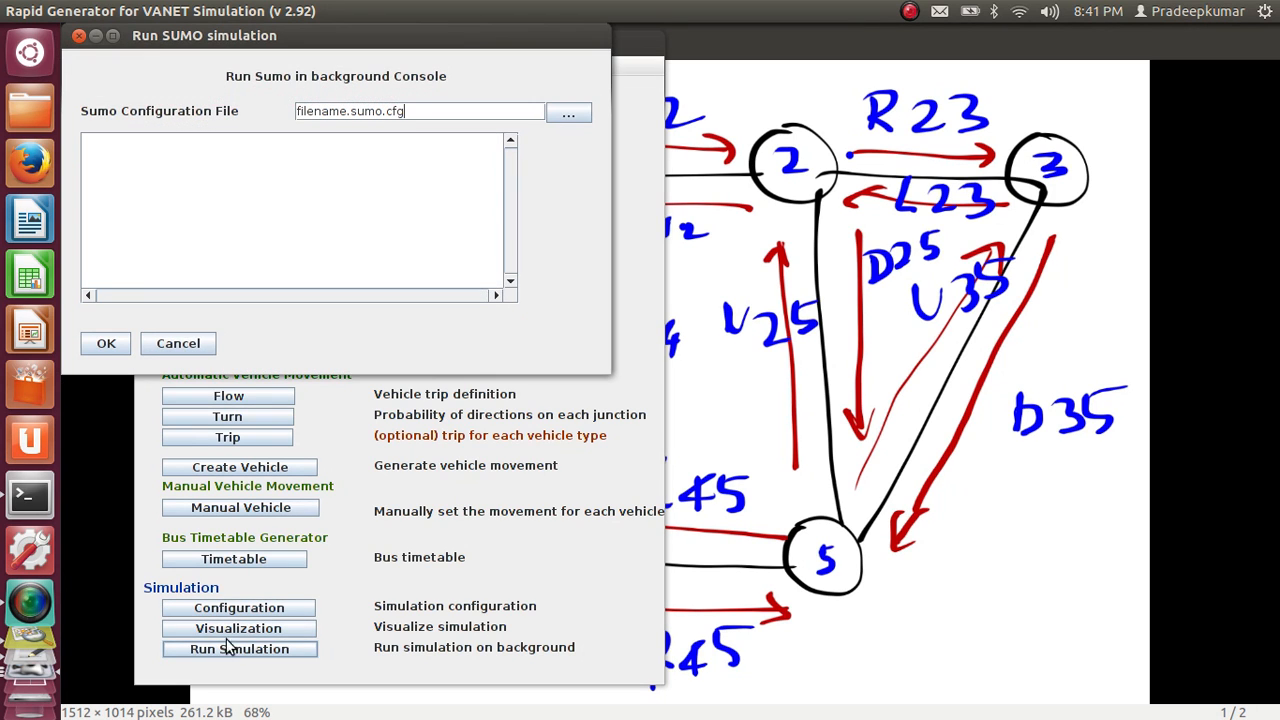
click(569, 113)
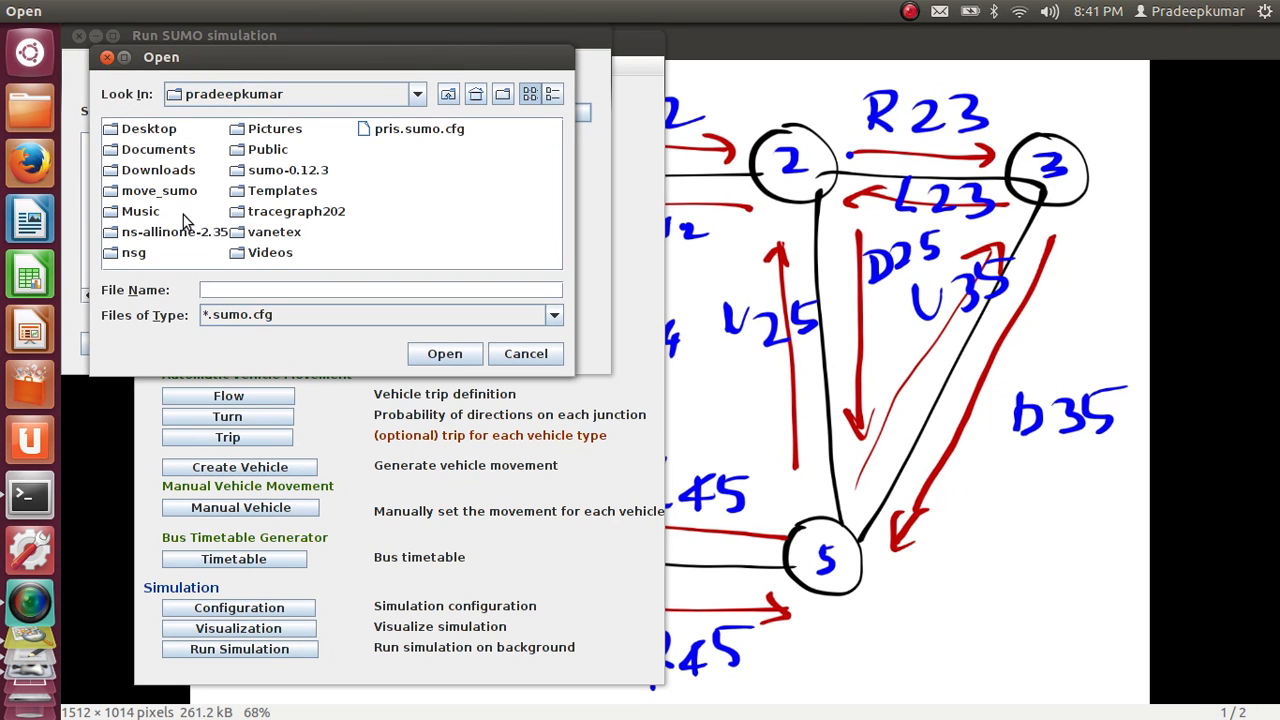
double_click(176, 191)
double_click(183, 131)
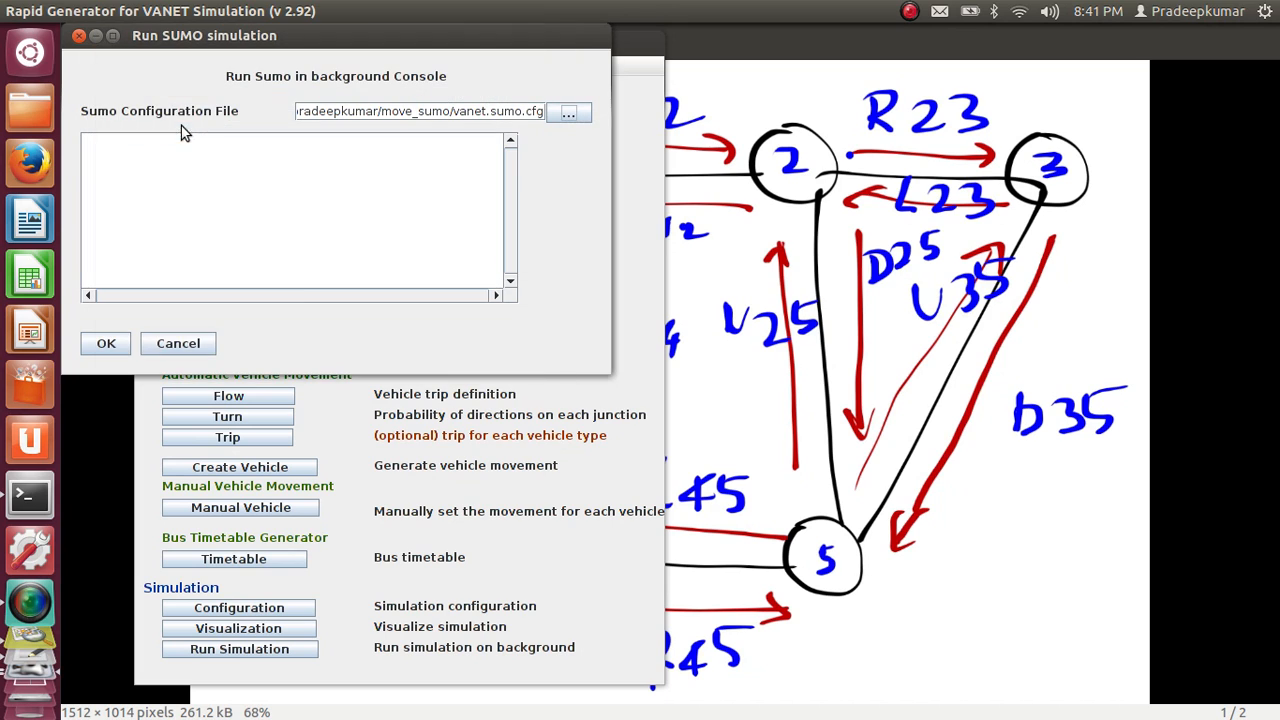
click(106, 343)
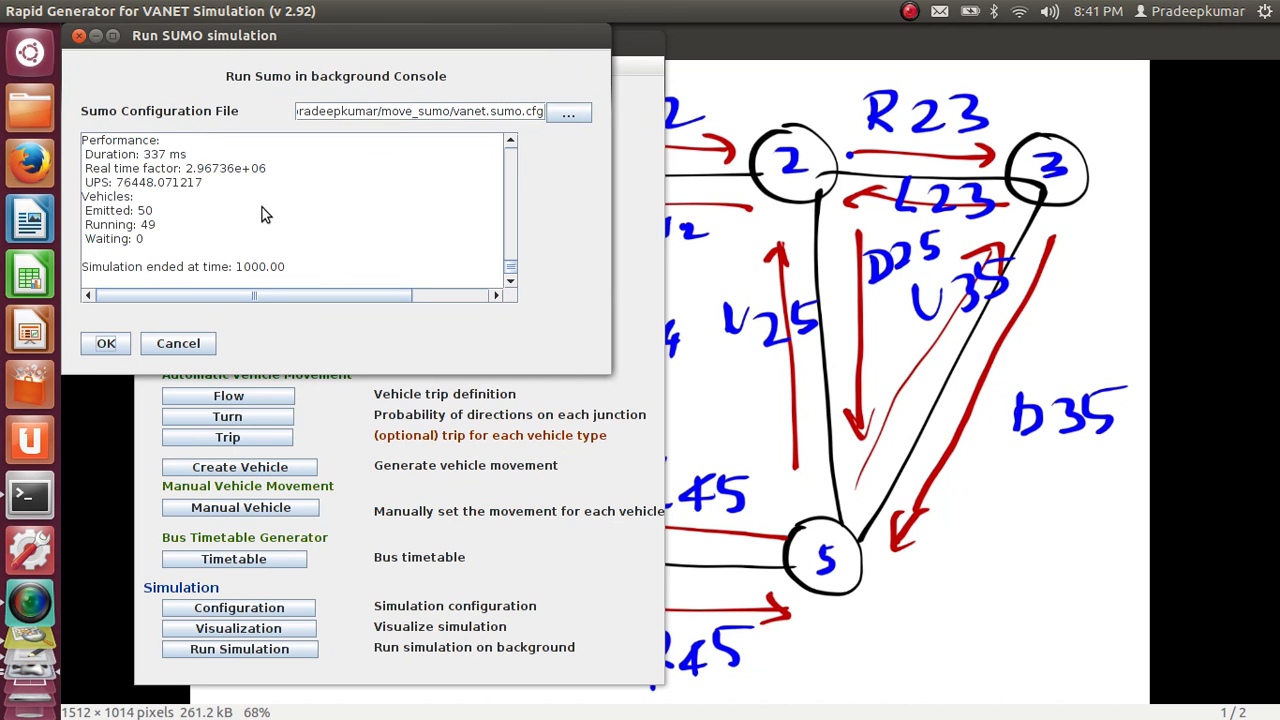
Review the performance figures, vehicle statistics and end time in the background simulation's console output
double_click(147, 226)
double_click(154, 158)
click(154, 158)
double_click(172, 182)
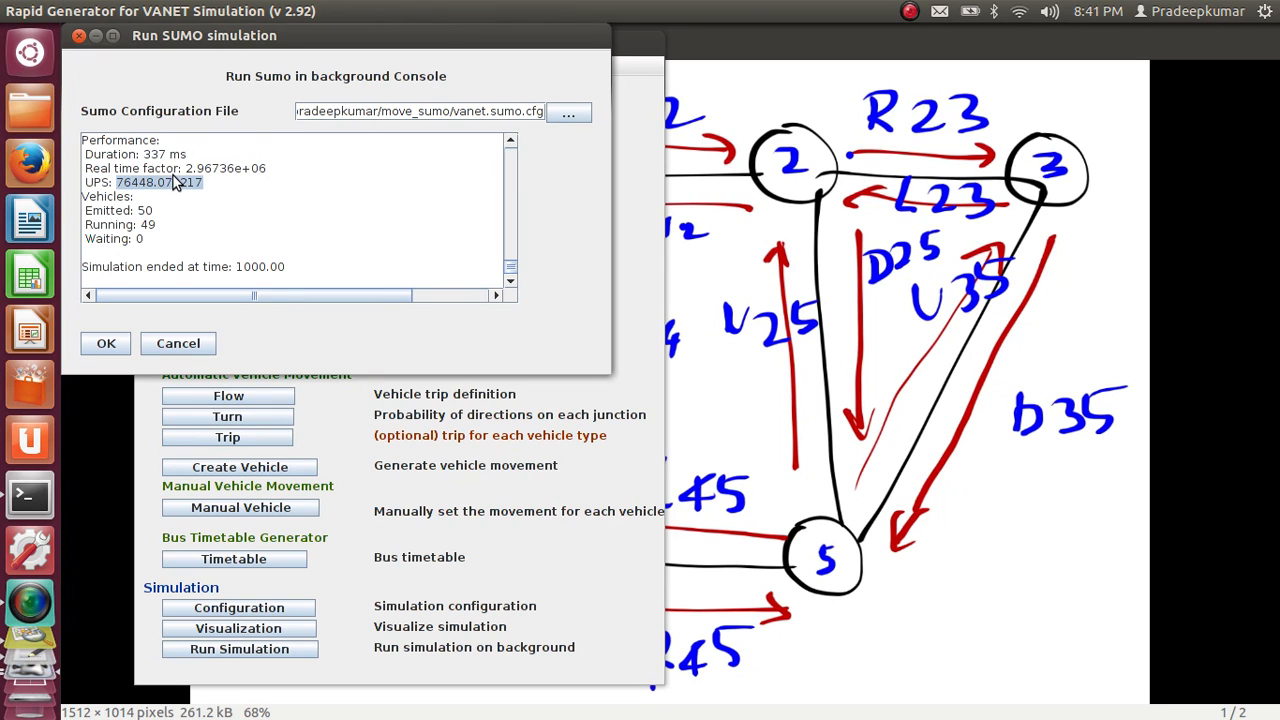
click(192, 283)
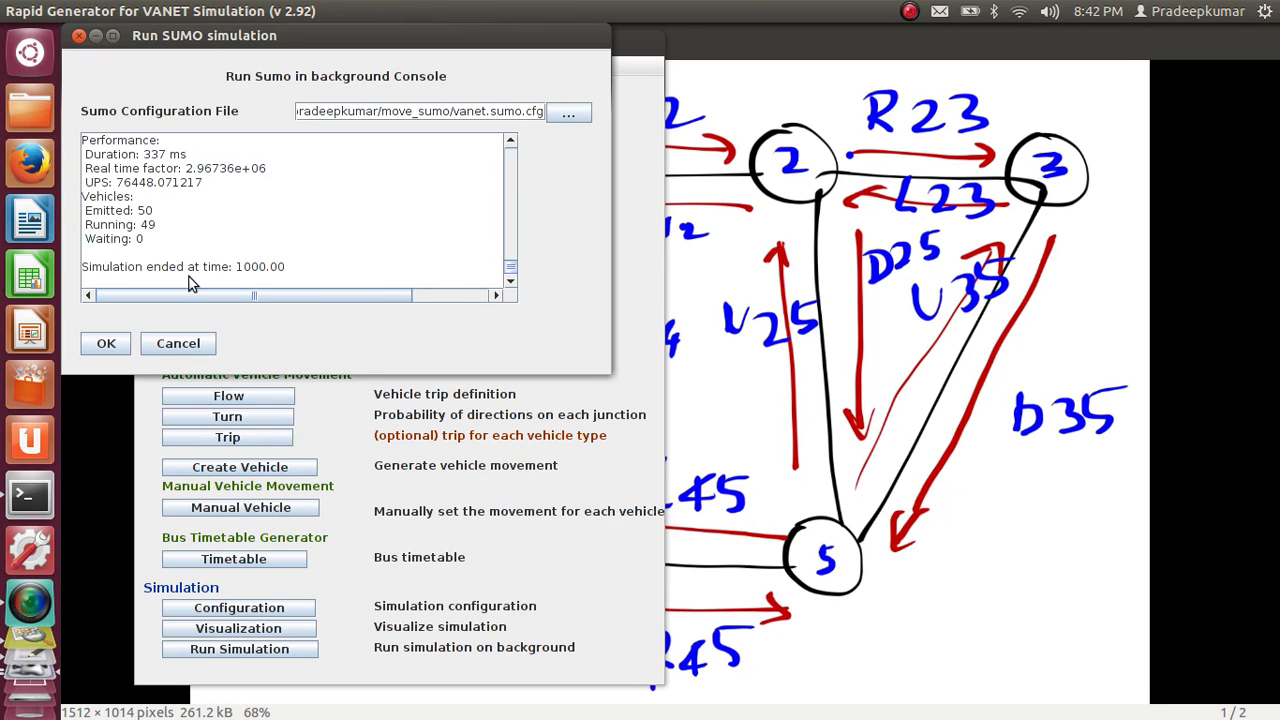
Close the Run SUMO simulation console and the MOVE main window
click(110, 343)
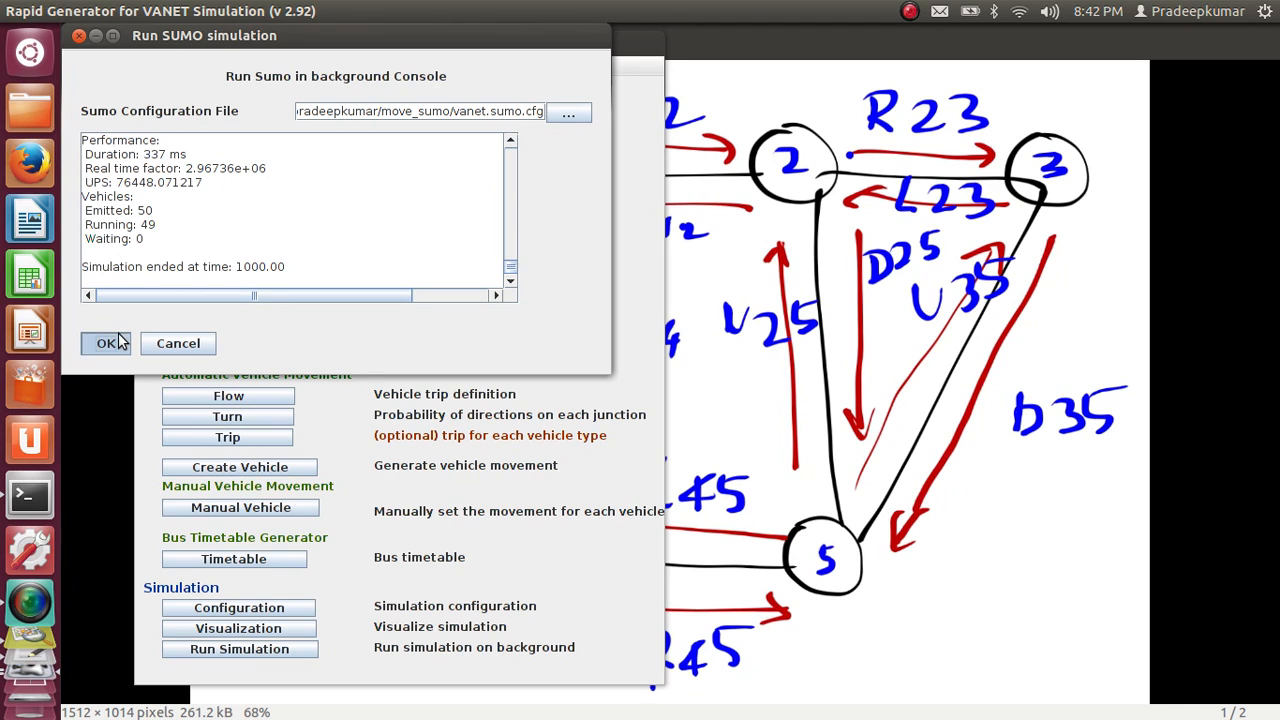
click(178, 343)
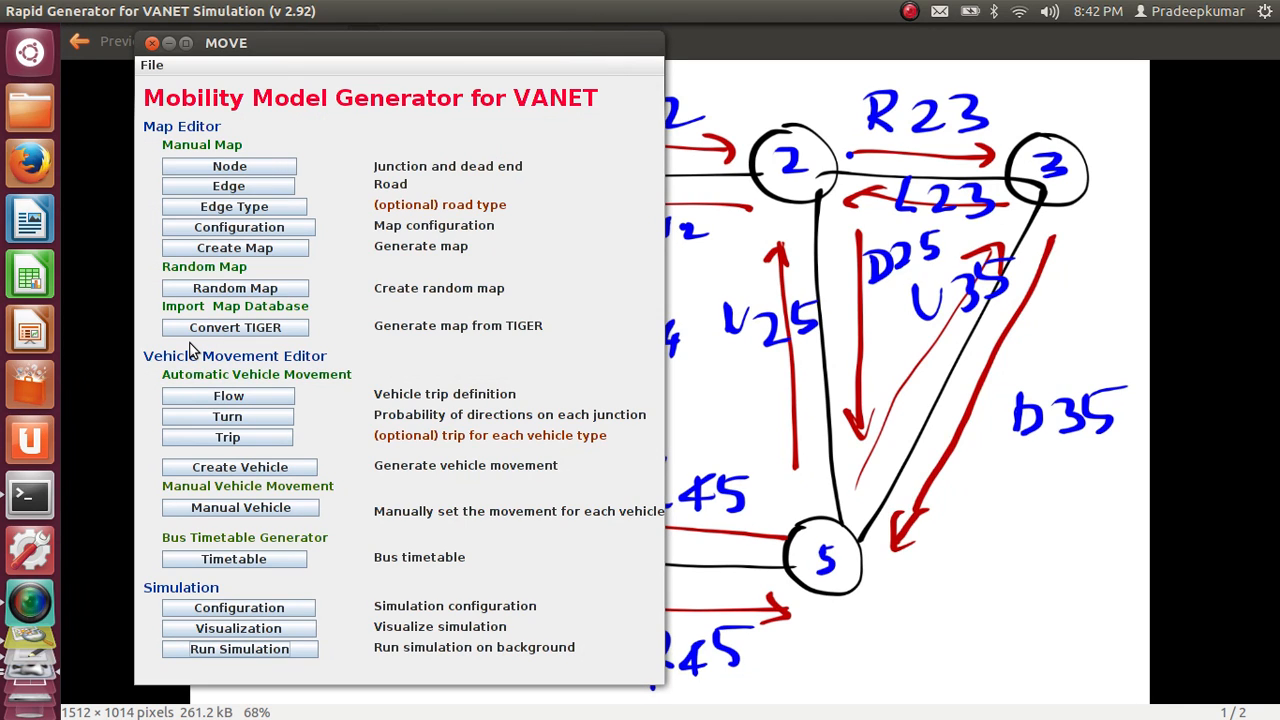
click(152, 44)
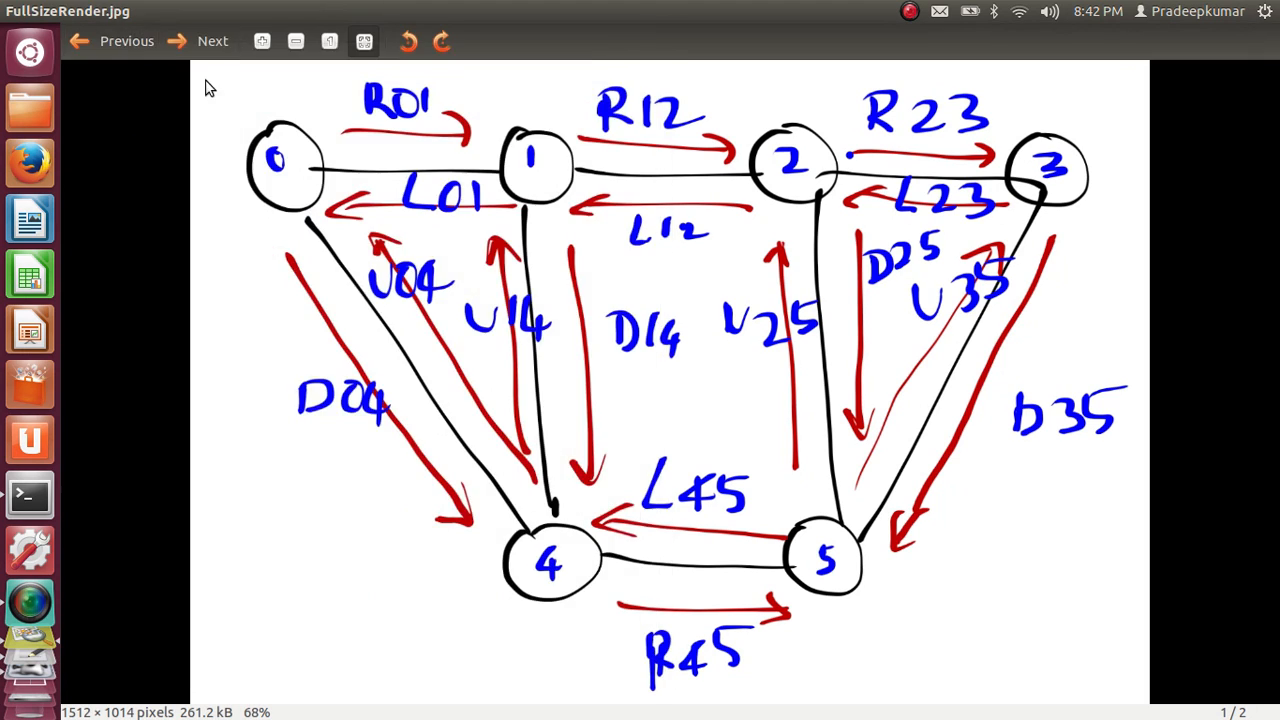
Switch to MOVE and open the static traffic model generator for NS-2 in a maximized window
key(alt+Tab)
key(alt+Tab)
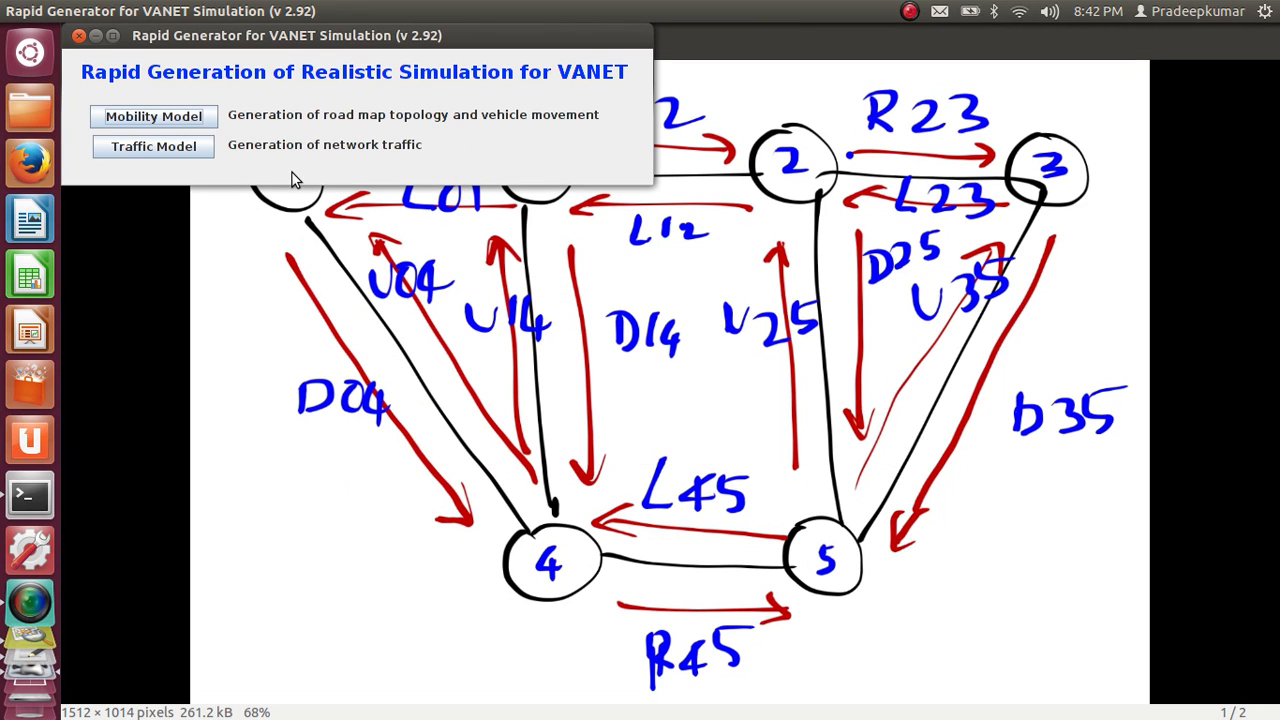
click(186, 151)
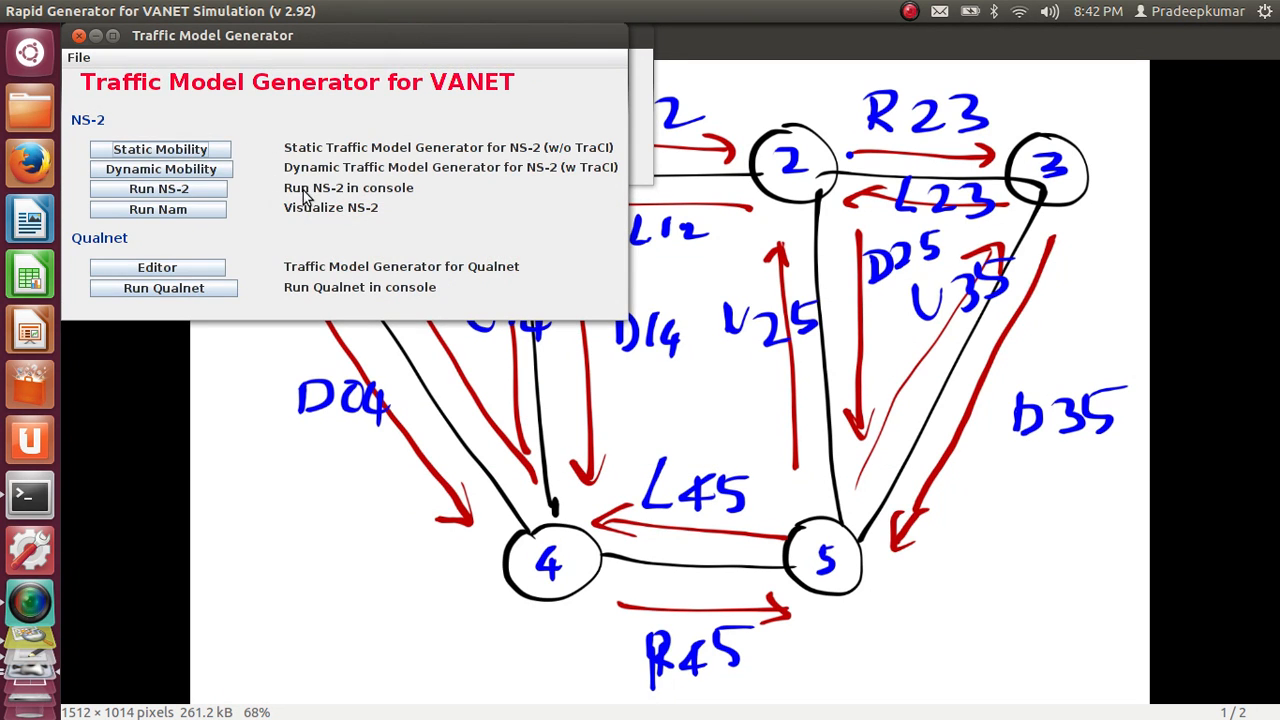
drag(266, 34, 334, 46)
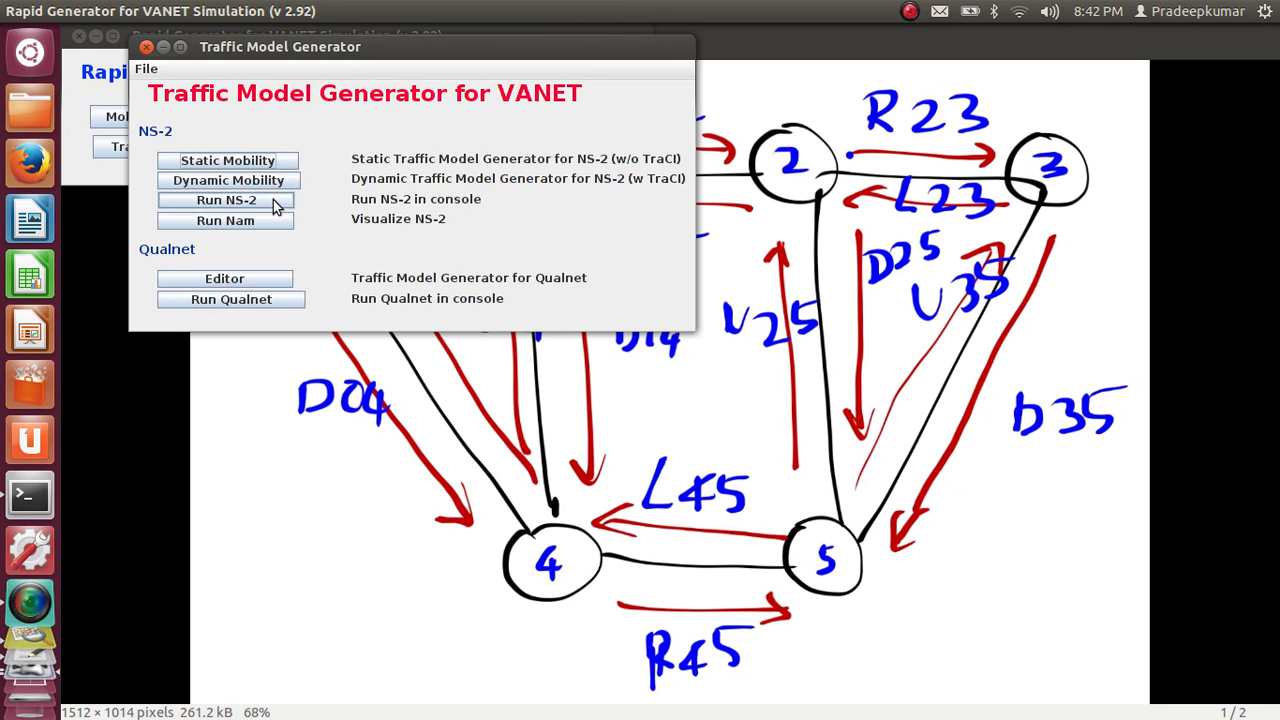
click(232, 164)
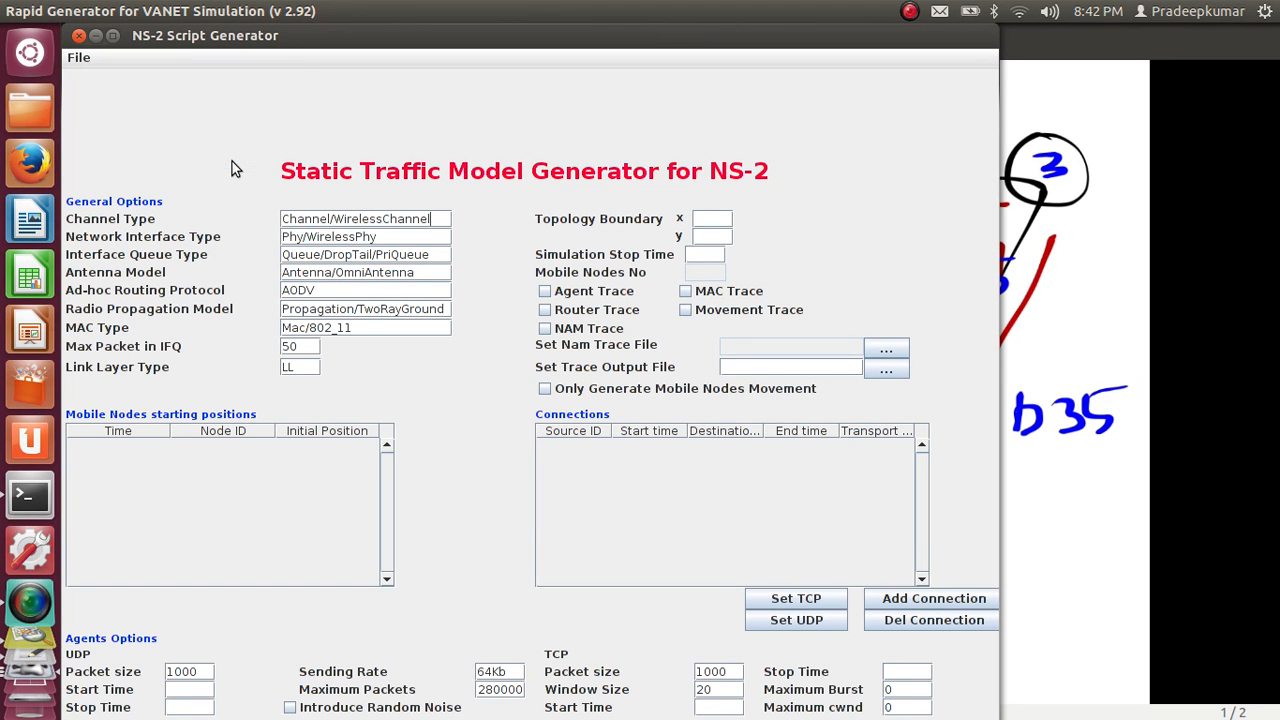
double_click(325, 34)
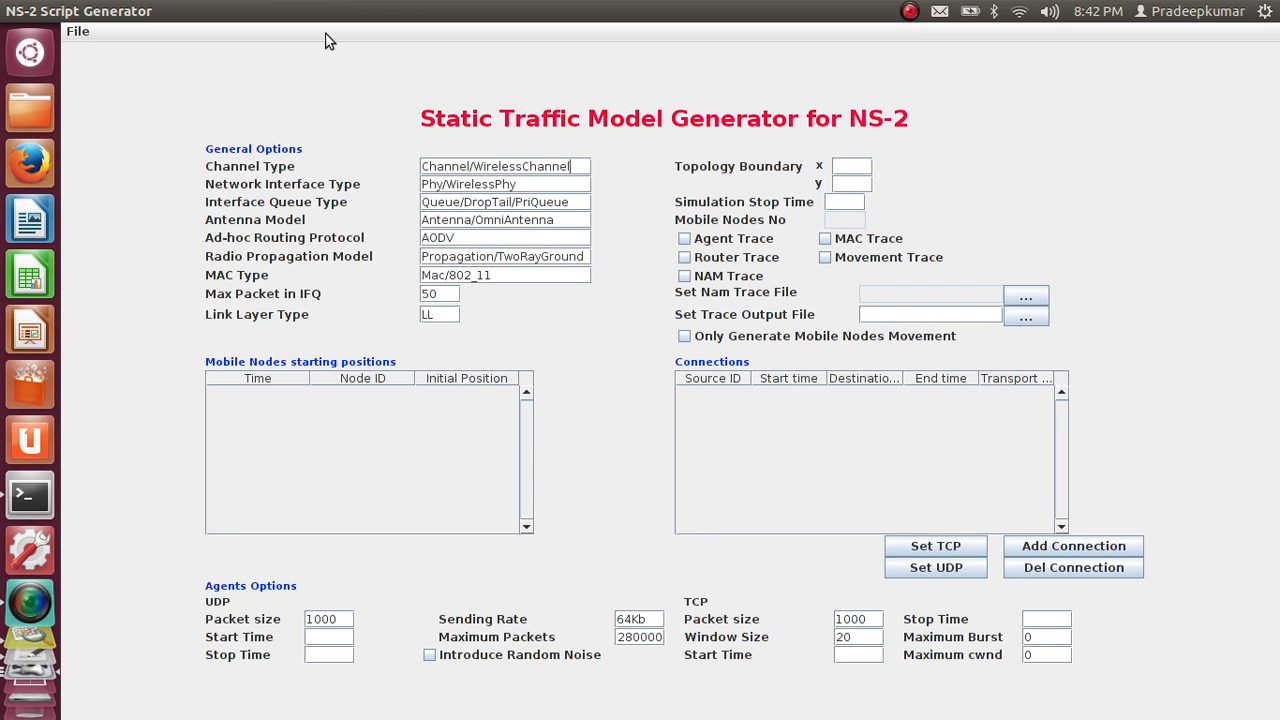
double_click(496, 203)
double_click(487, 233)
Import the MOVE trace vanet.sumo.tr and the map file vanet.net.xml from the move_sumo folder
click(78, 31)
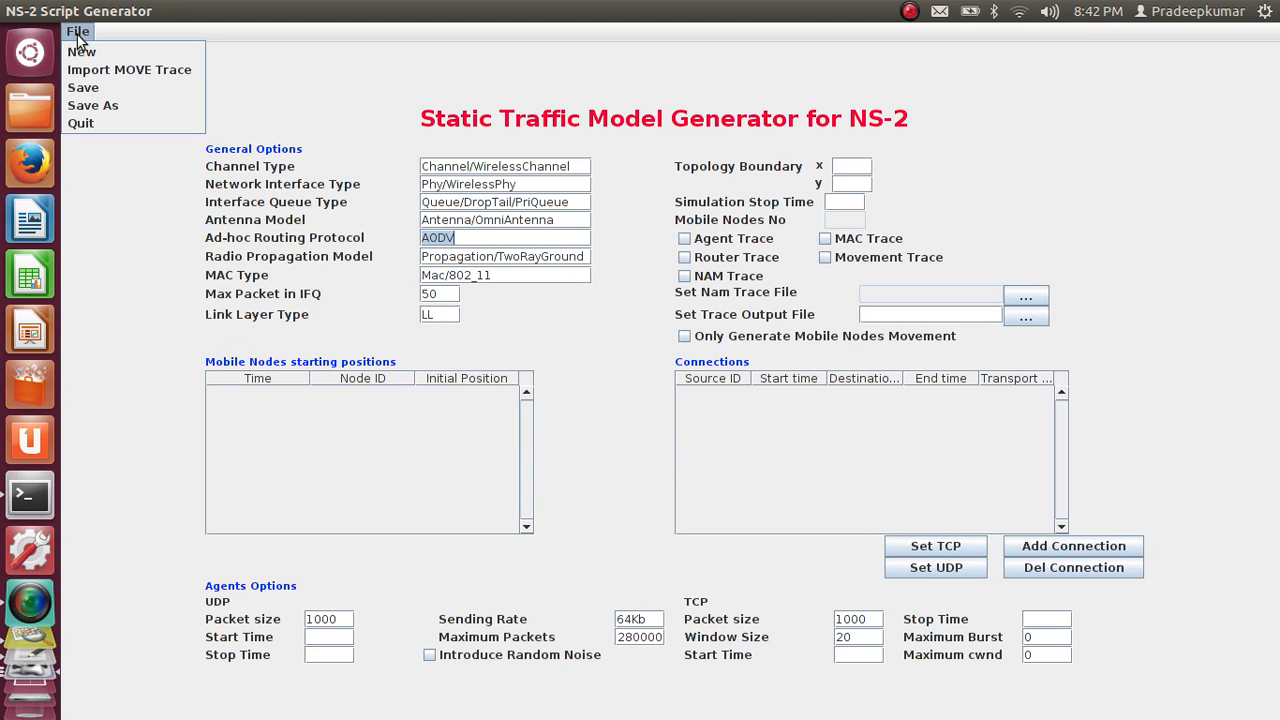
click(111, 79)
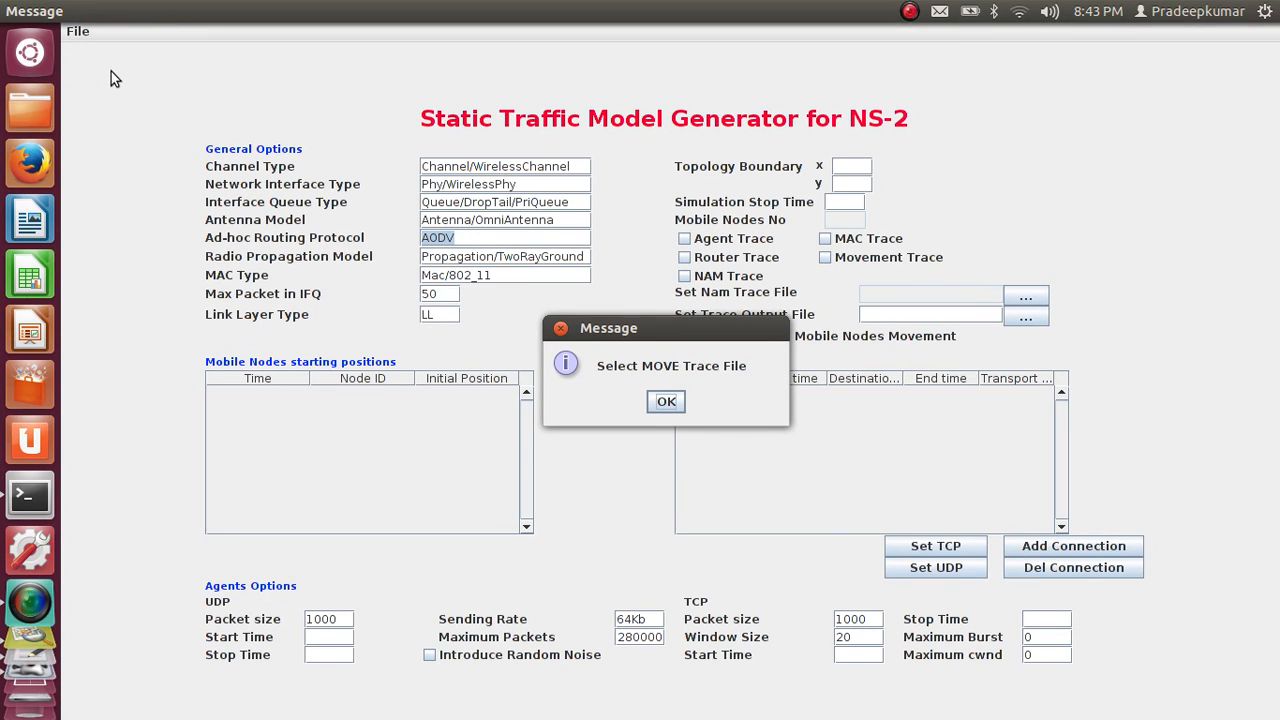
click(667, 402)
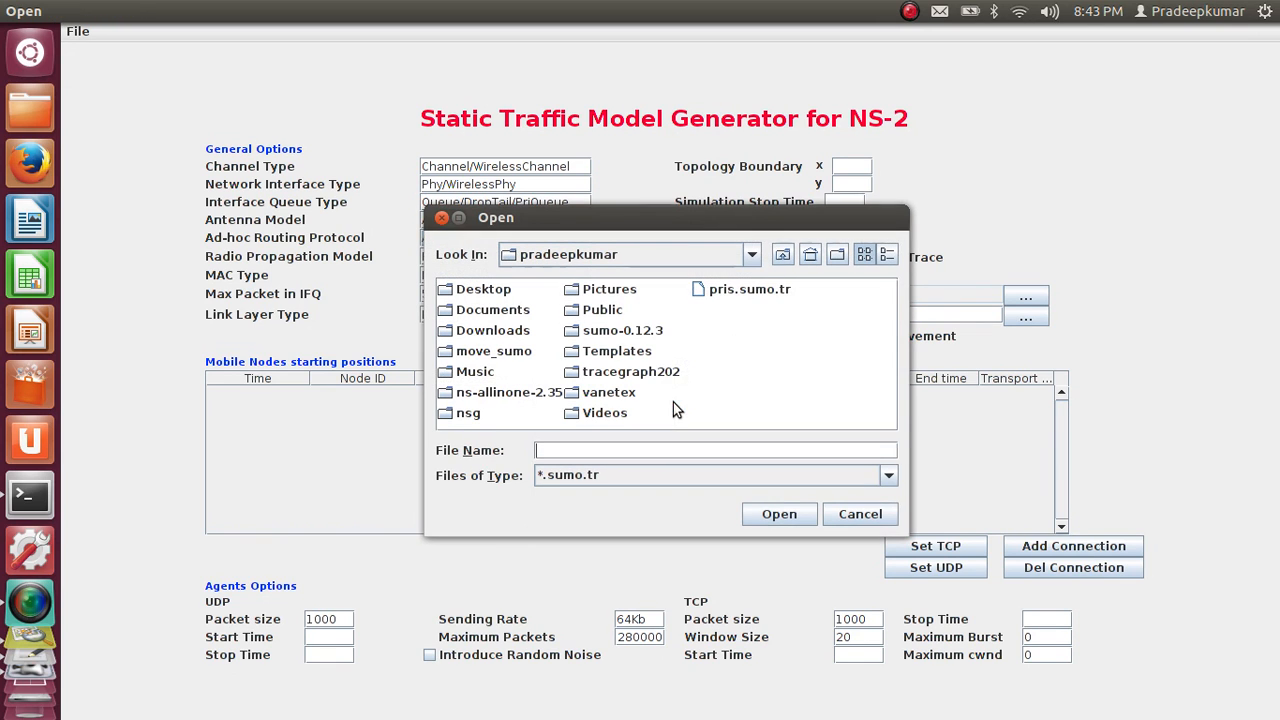
double_click(496, 358)
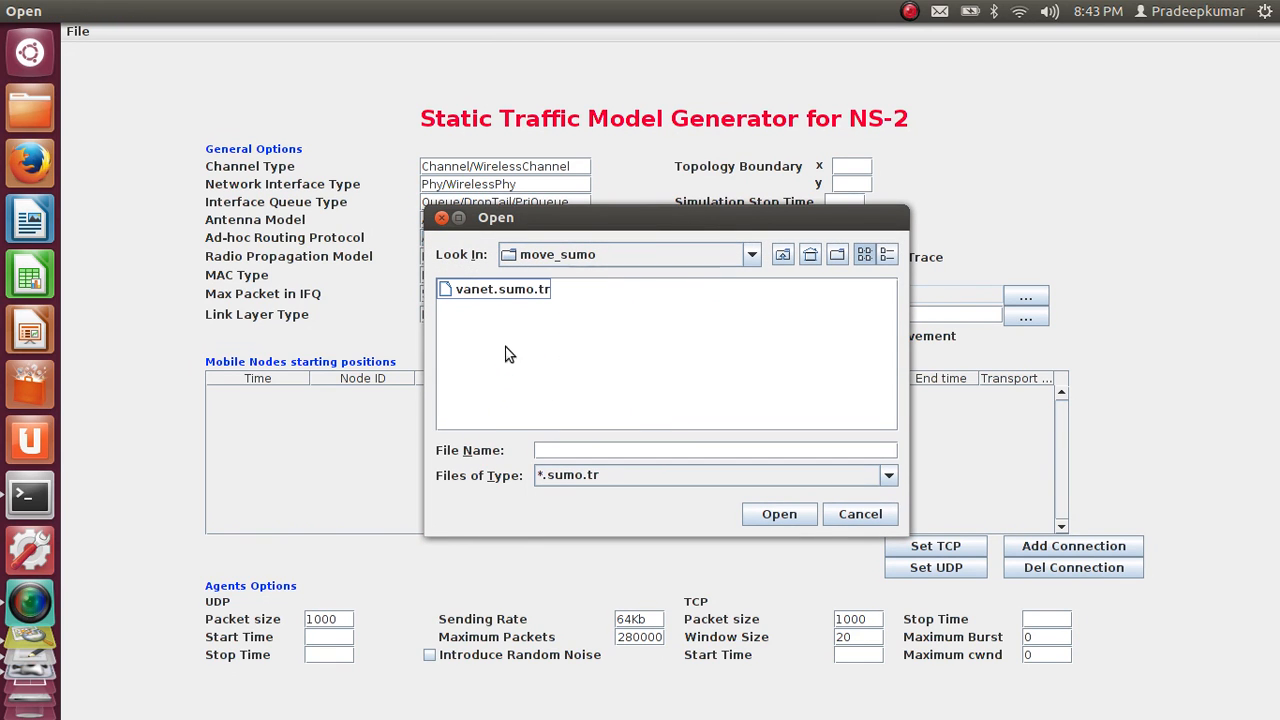
click(530, 290)
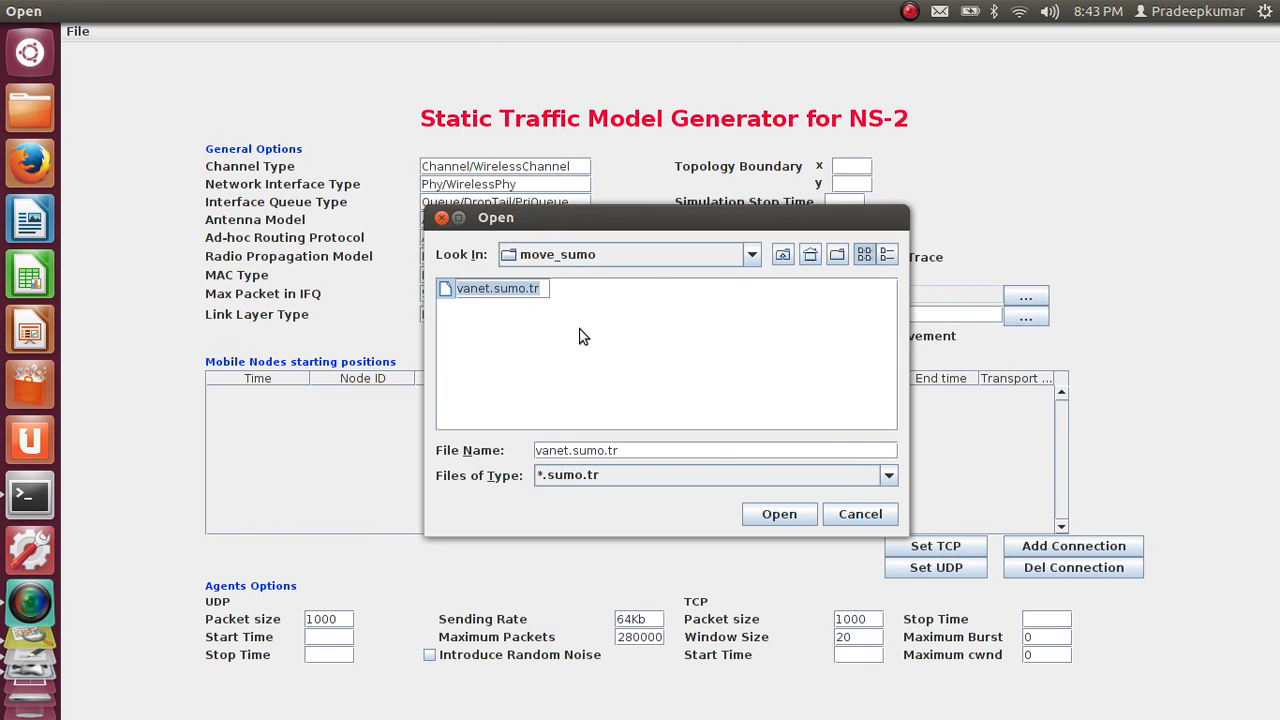
key(Return)
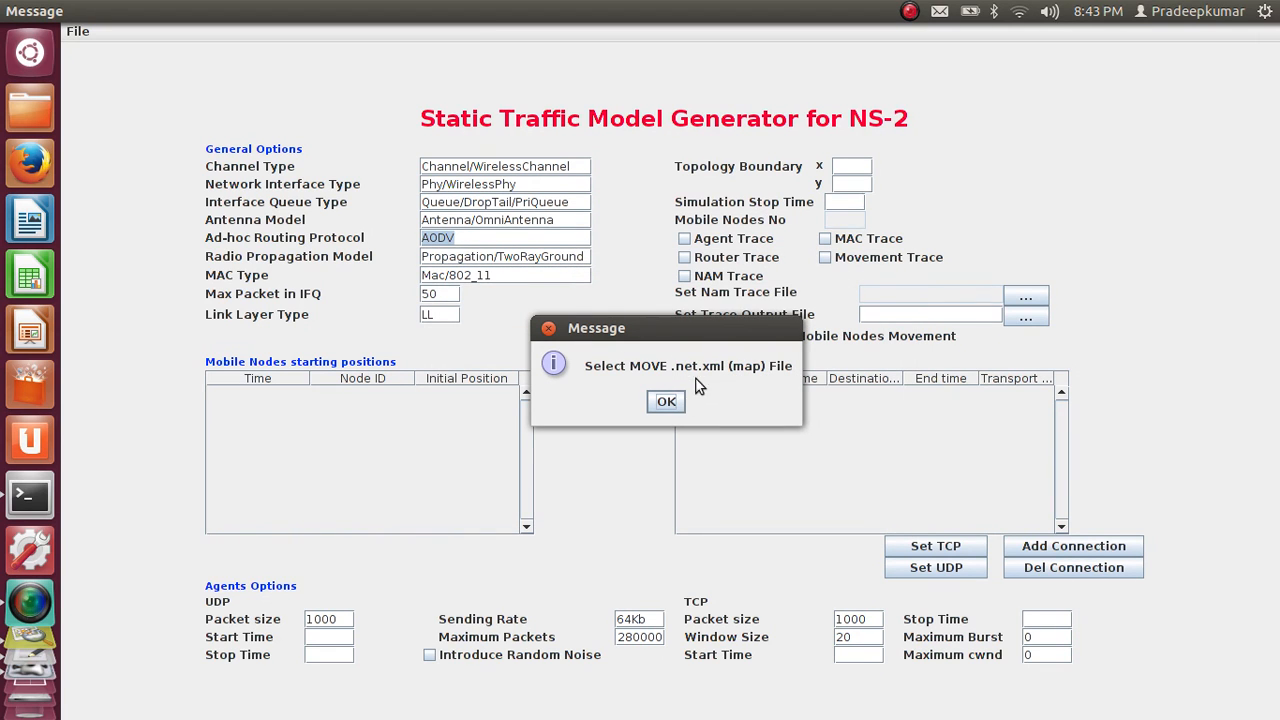
click(667, 401)
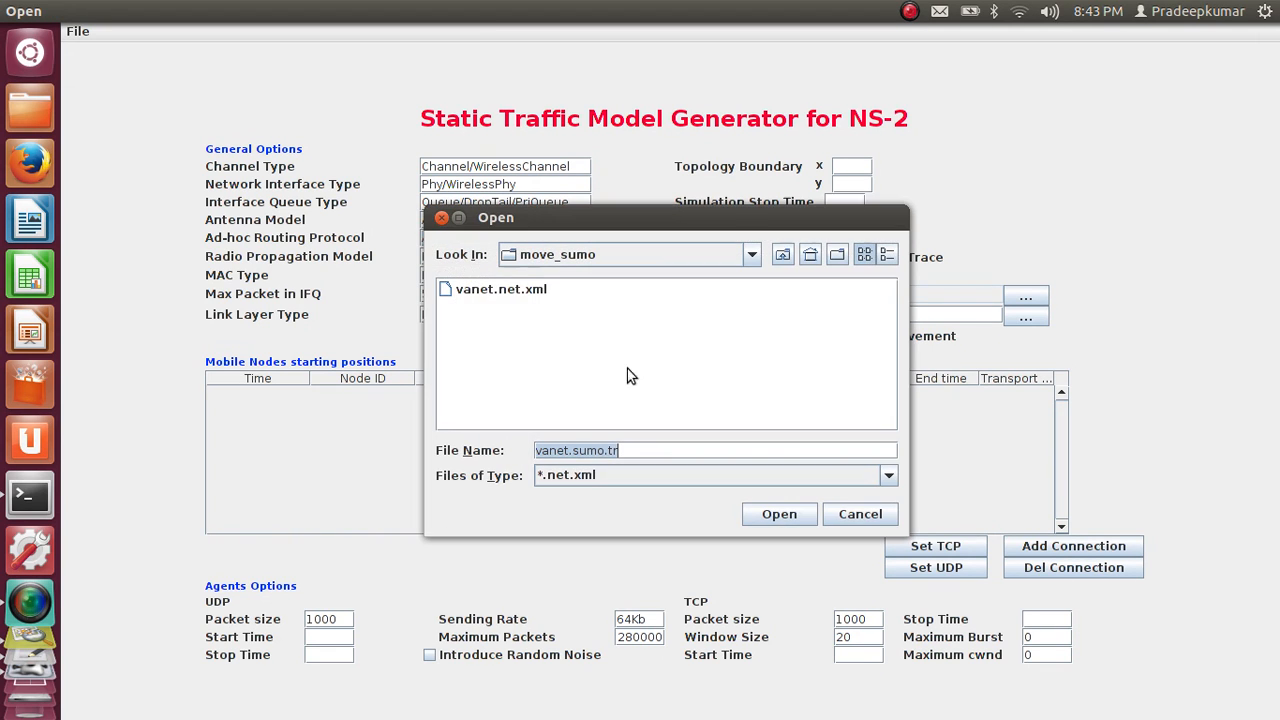
click(521, 291)
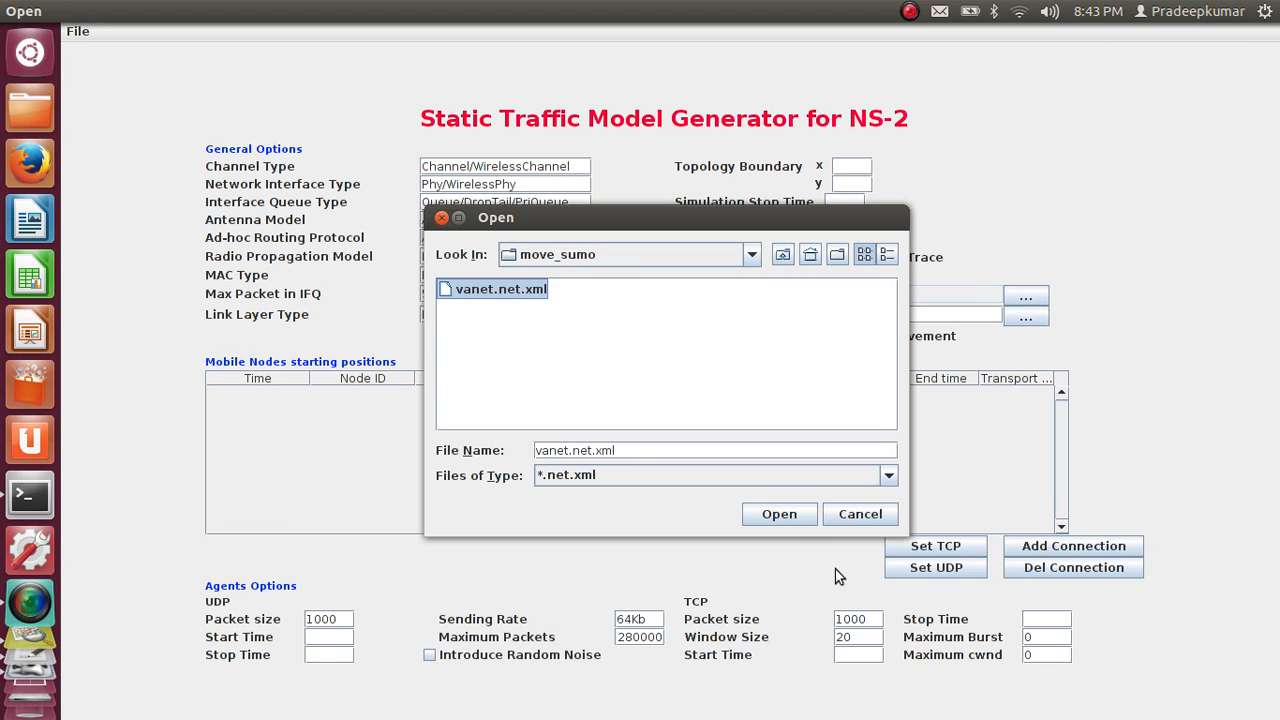
click(790, 520)
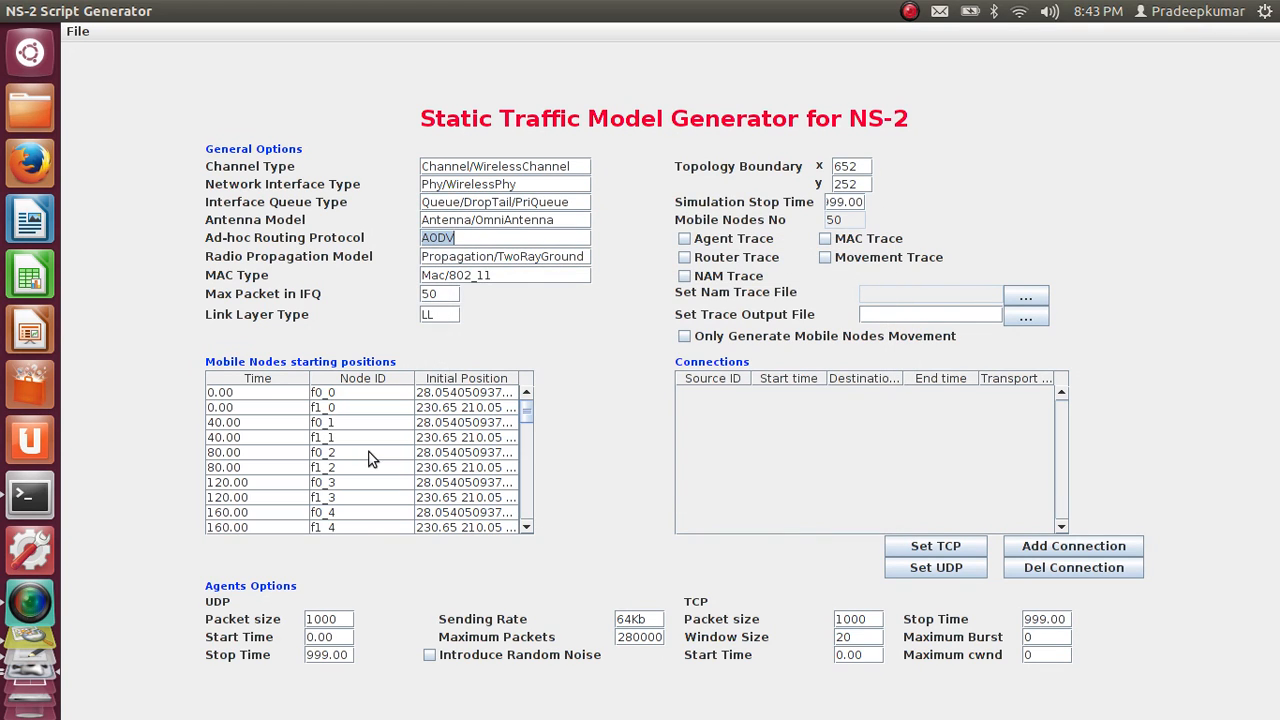
Look through the imported mobile nodes' IDs, times and starting positions from the first node to the last
click(361, 391)
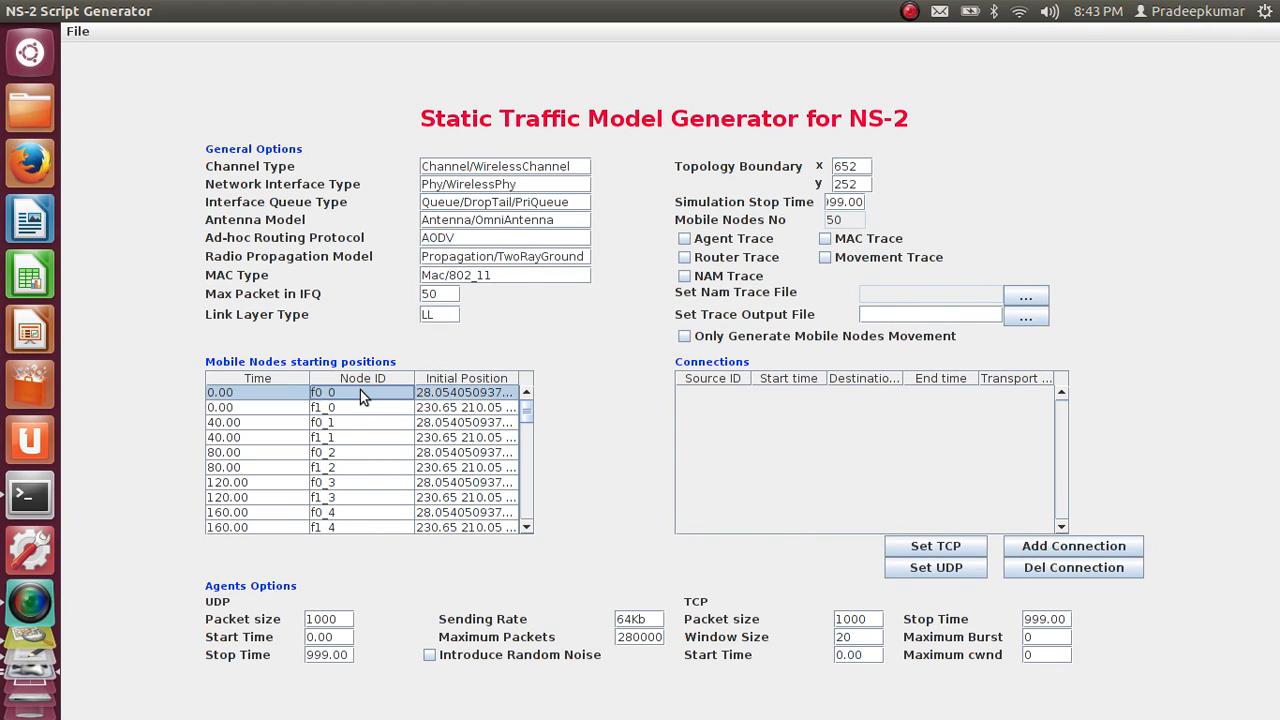
key(Down)
key(Down)
key(Down)
key(Down)
key(Down)
key(Down)
key(Down)
key(Down)
key(Down)
key(Down)
key(Down)
key(Down)
key(Down)
key(Down)
key(Down)
key(Down)
key(Down)
key(Down)
key(Down)
key(Down)
key(Down)
key(Down)
key(Down)
key(Down)
key(Down)
key(Down)
key(Down)
key(Down)
key(Down)
key(Down)
key(Down)
key(Down)
key(Down)
key(Down)
key(Down)
key(Down)
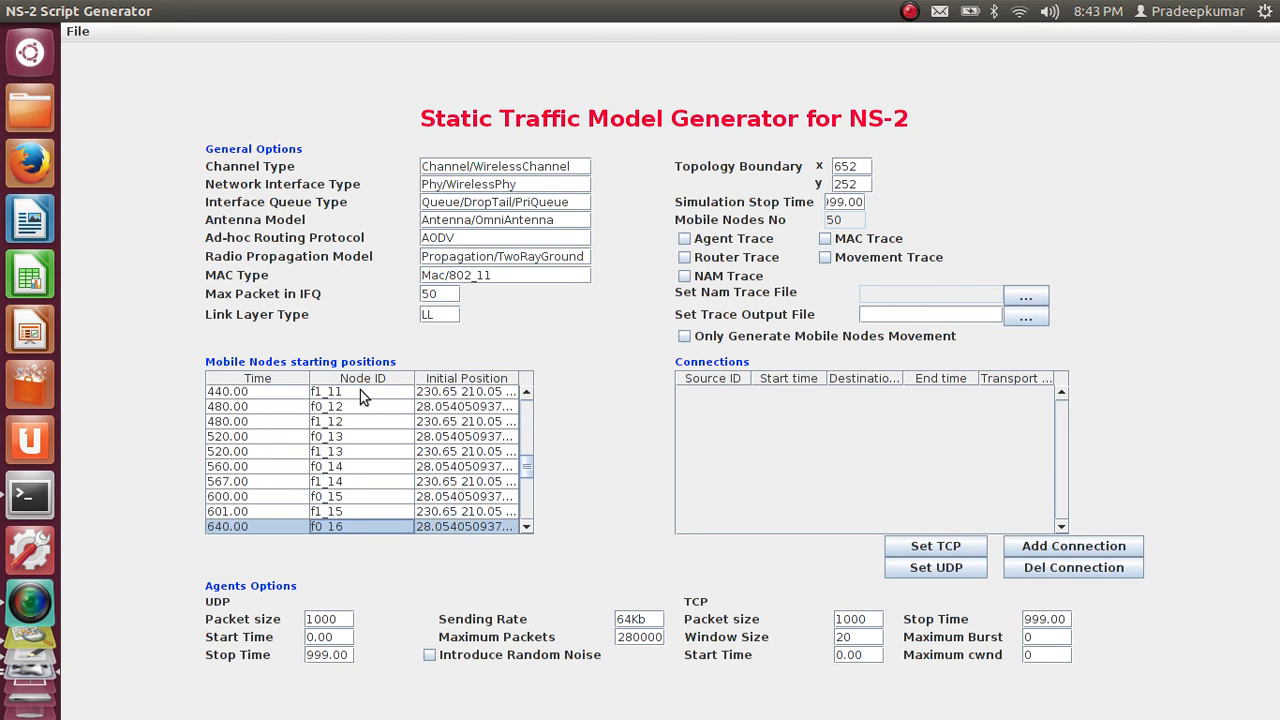
key(Up)
key(Up)
key(Up)
key(Up)
key(Up)
key(Up)
key(Up)
key(Up)
key(Up)
key(Up)
key(Up)
key(Up)
key(Up)
key(Up)
key(Up)
key(Up)
key(Up)
key(Up)
key(Up)
key(Up)
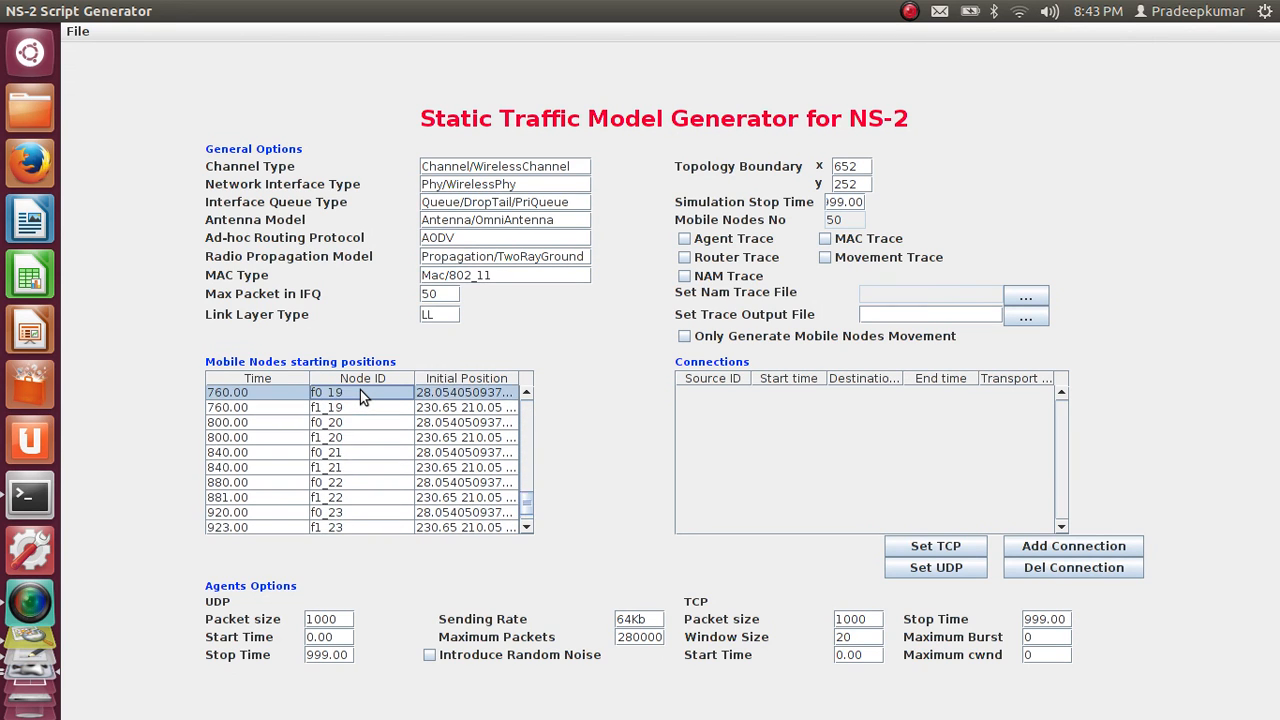
key(Up)
key(Up)
key(Up)
key(Up)
key(Up)
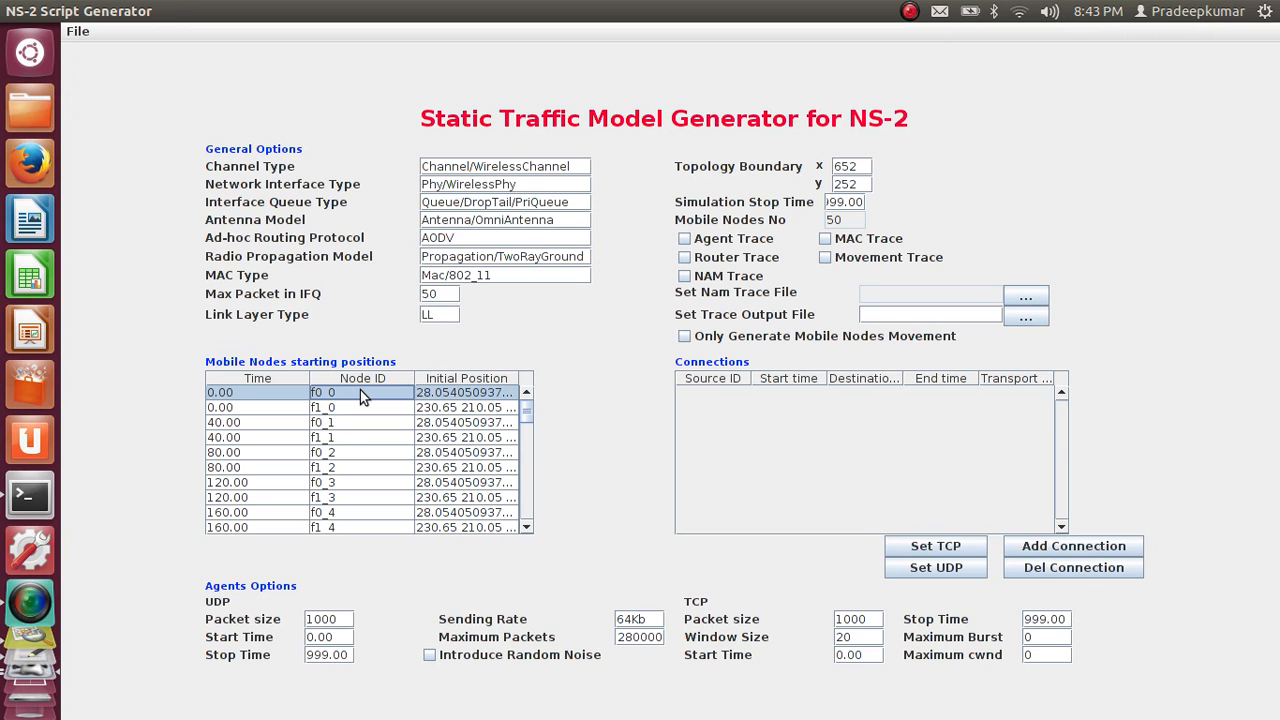
key(Down)
key(Down)
key(Down)
key(Down)
key(Down)
key(Down)
key(Down)
key(Down)
key(Down)
key(Down)
key(Down)
key(Down)
key(Down)
key(Down)
key(Down)
key(Down)
key(Down)
key(Down)
key(Down)
key(Down)
key(Down)
key(Down)
key(Down)
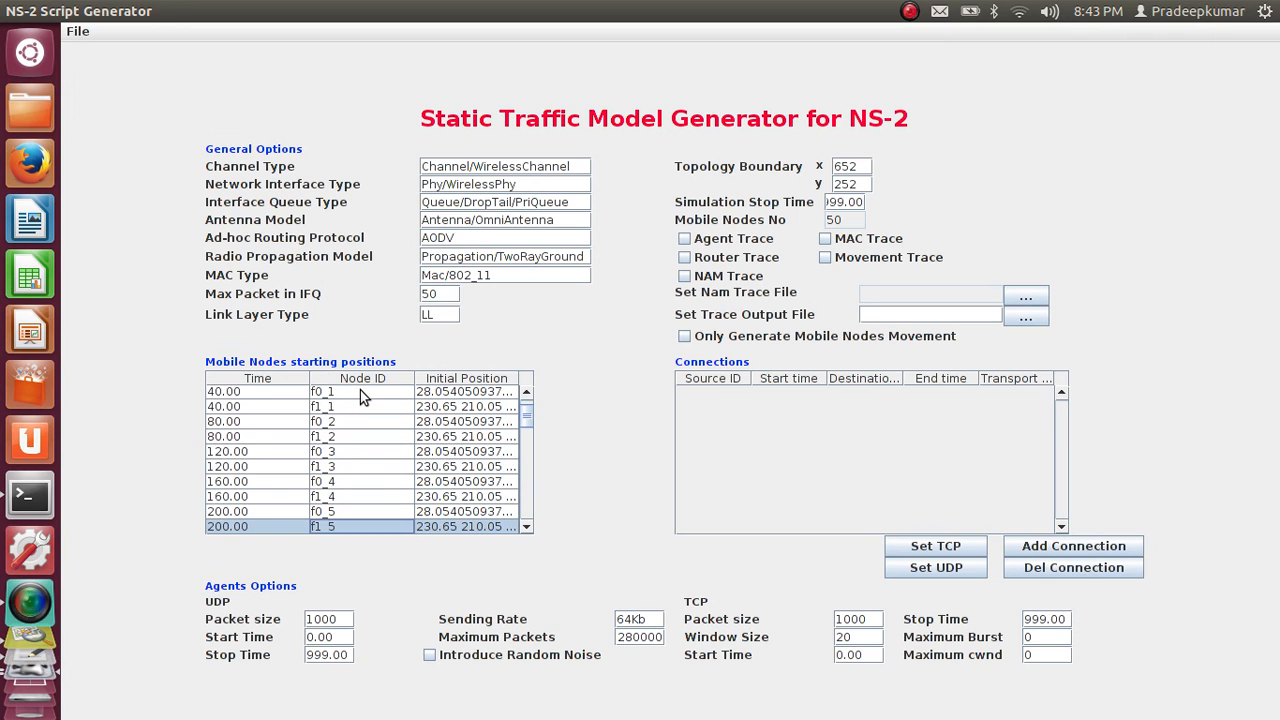
key(Down)
key(Down)
key(Down)
key(Down)
key(Down)
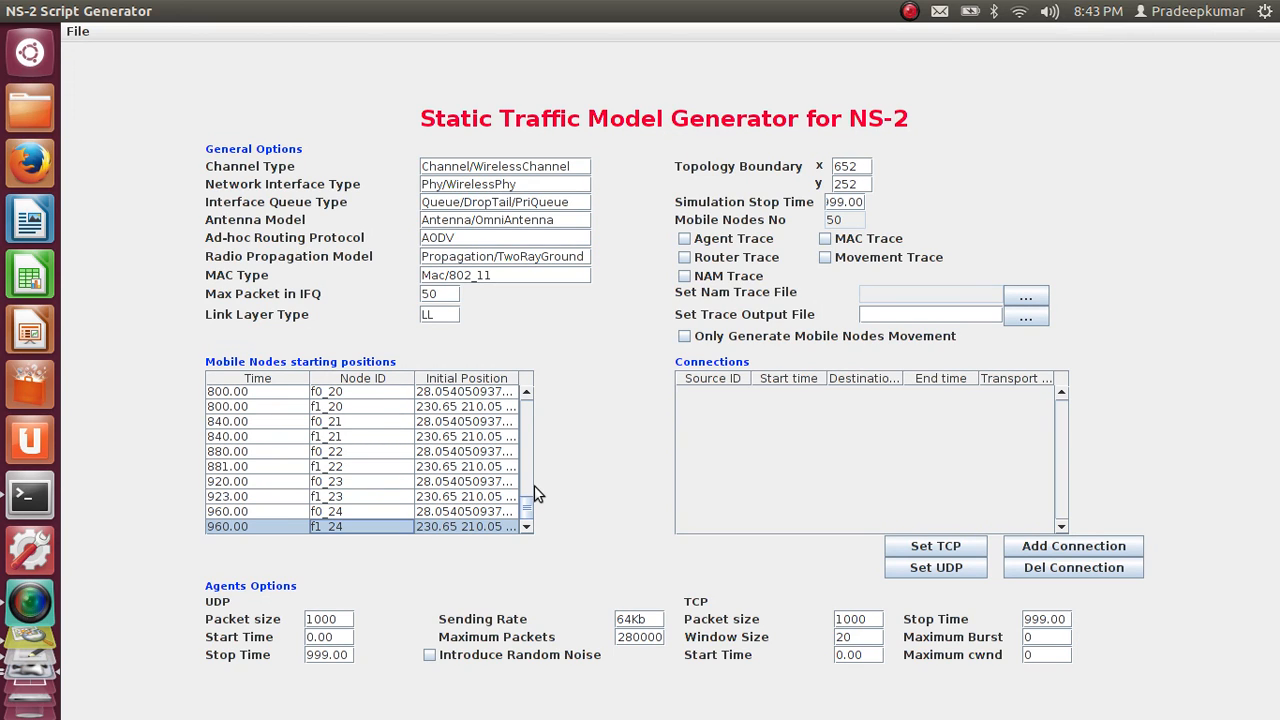
drag(528, 512, 529, 410)
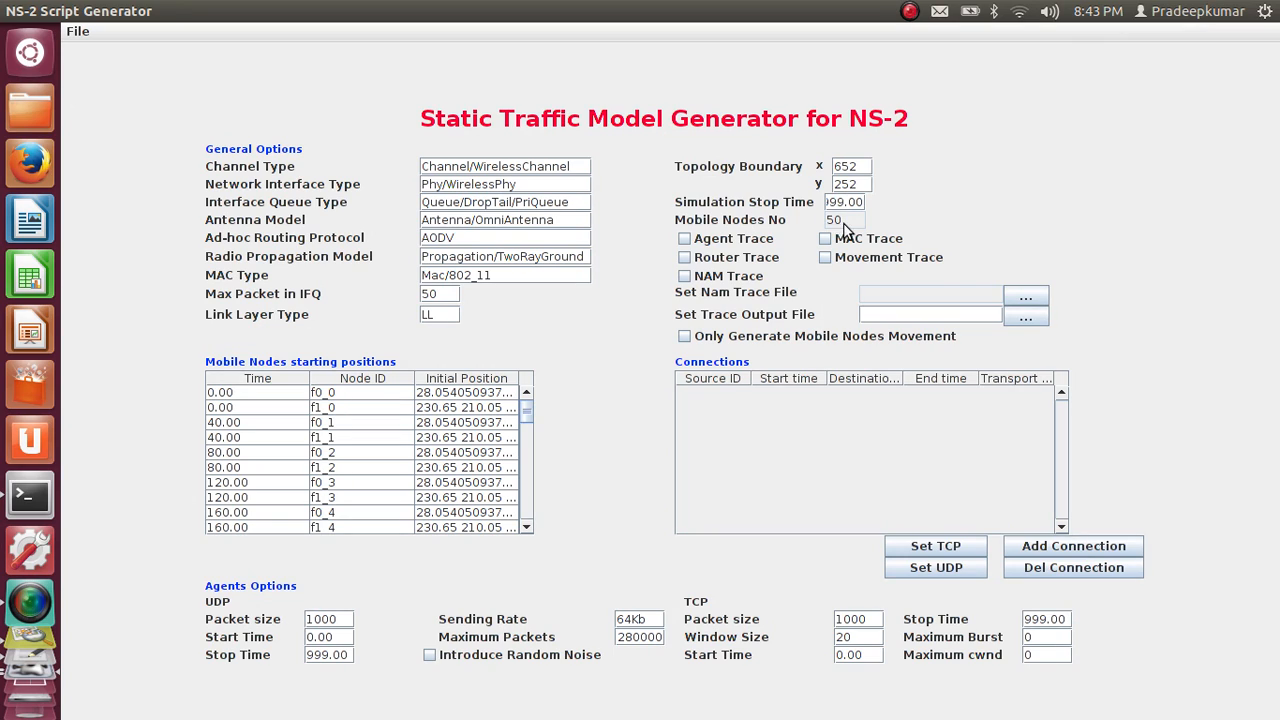
Enable the agent, router, NAM, movement and MAC traces
click(704, 242)
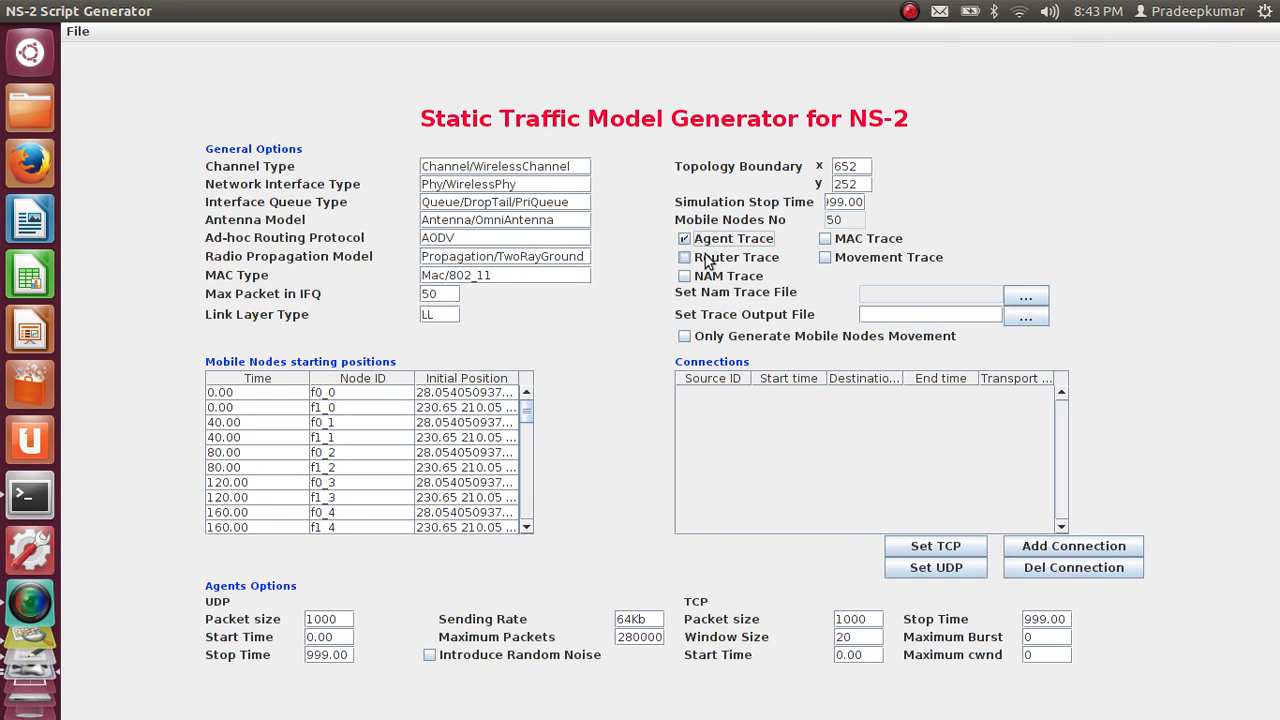
click(706, 257)
click(705, 278)
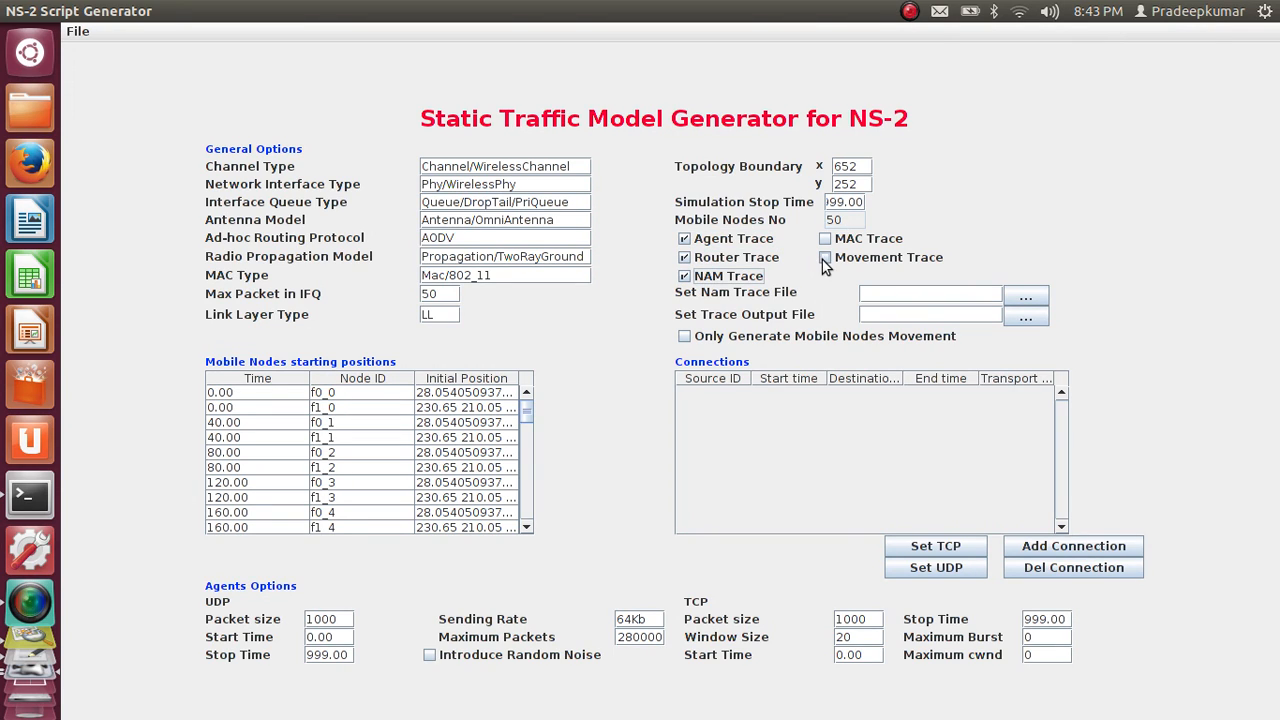
click(822, 258)
click(845, 245)
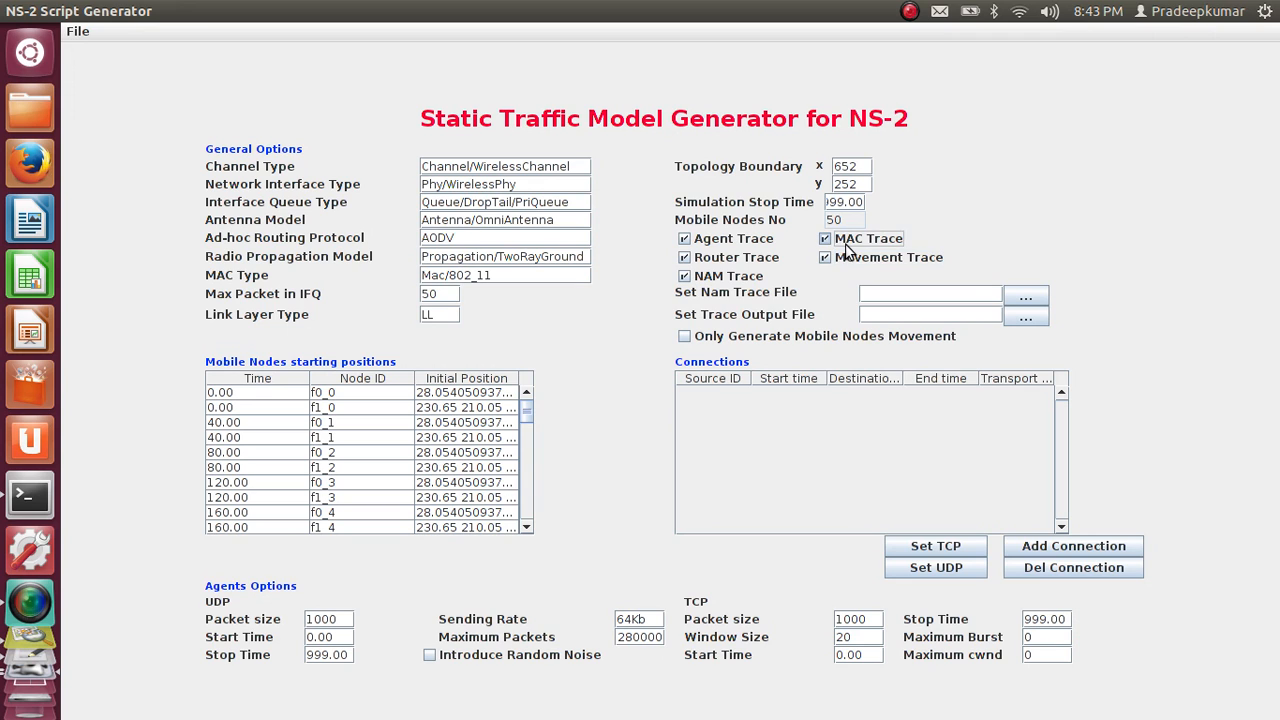
Set the NAM trace file to vanet.nam and the trace output file to vanet.tr in the move_sumo folder
click(1025, 298)
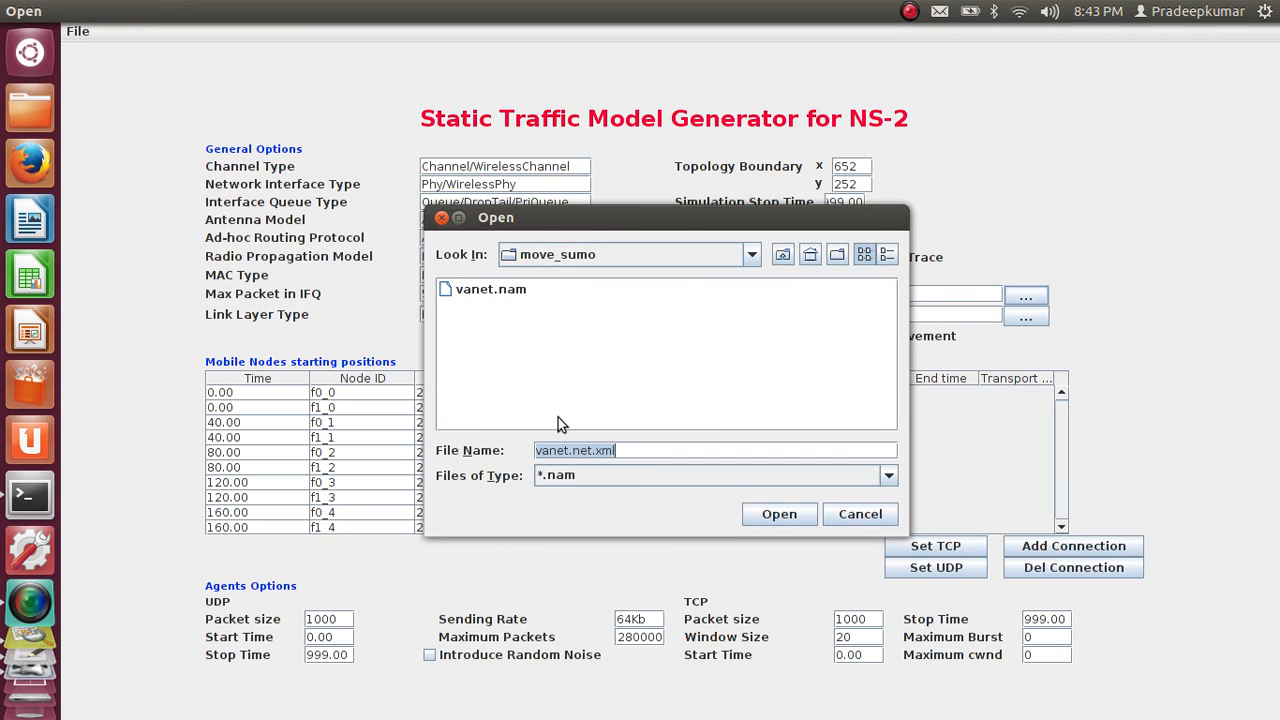
click(513, 289)
double_click(513, 289)
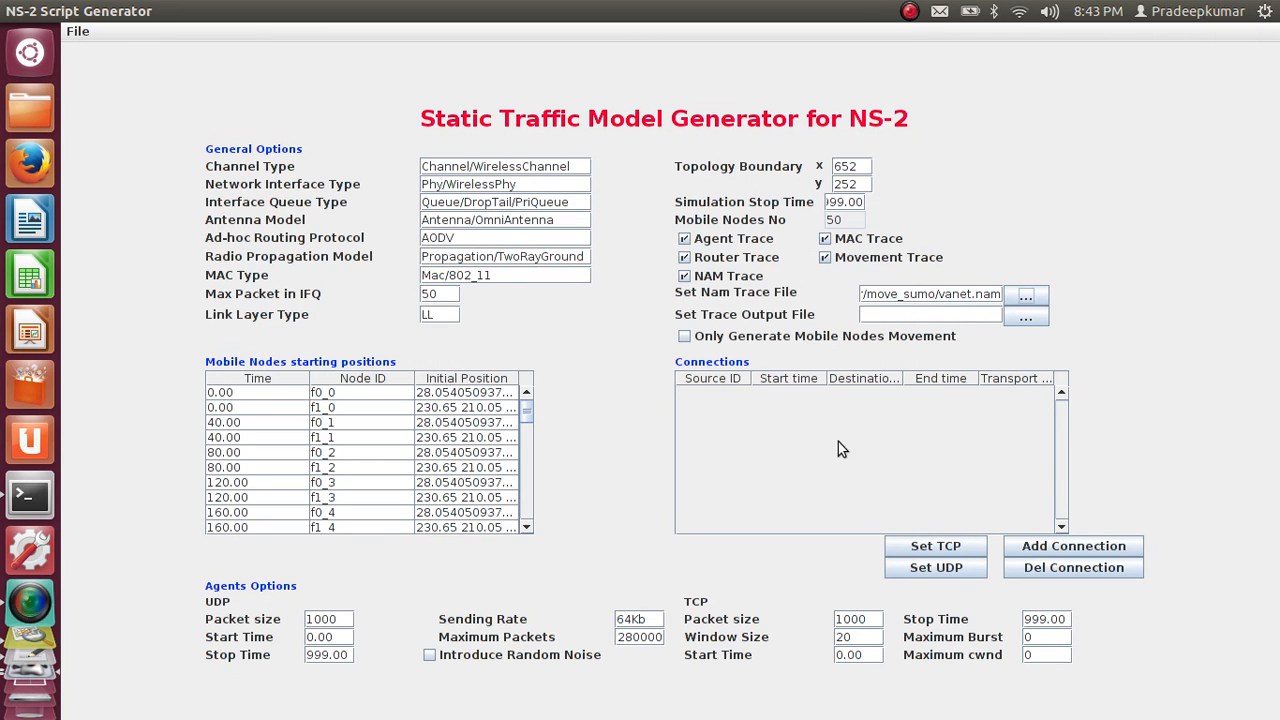
click(1031, 317)
click(475, 313)
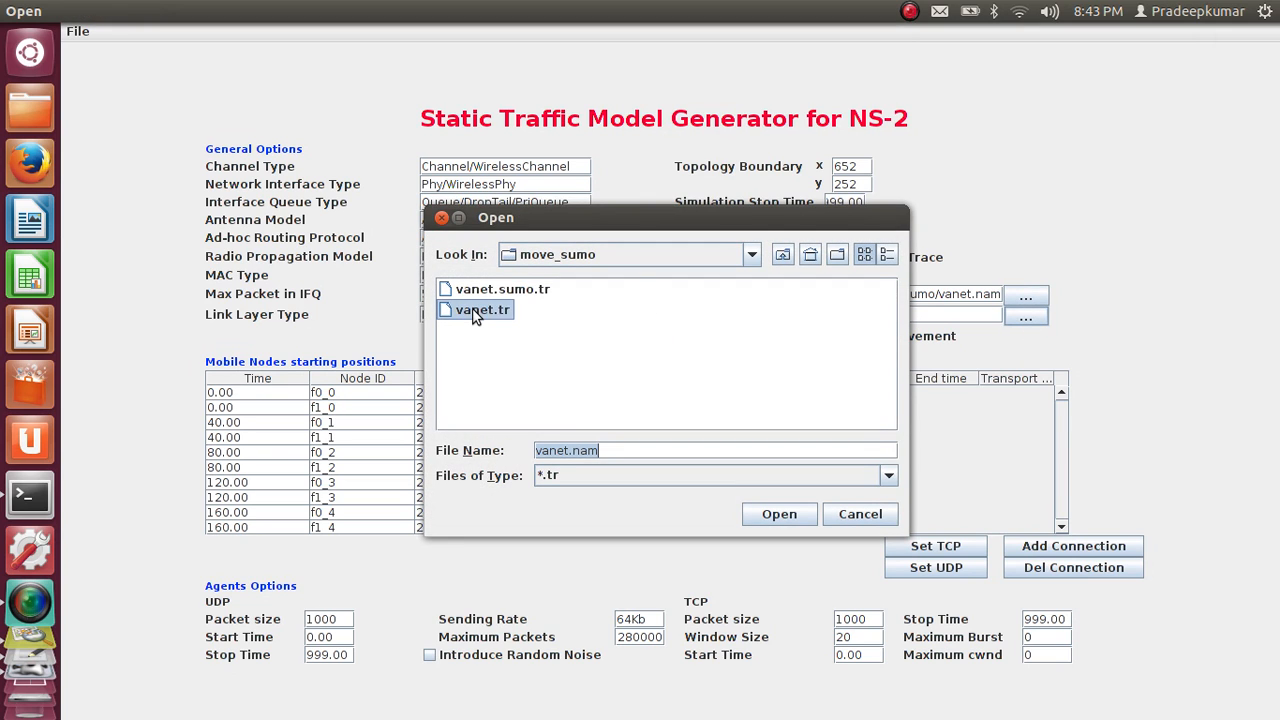
double_click(475, 313)
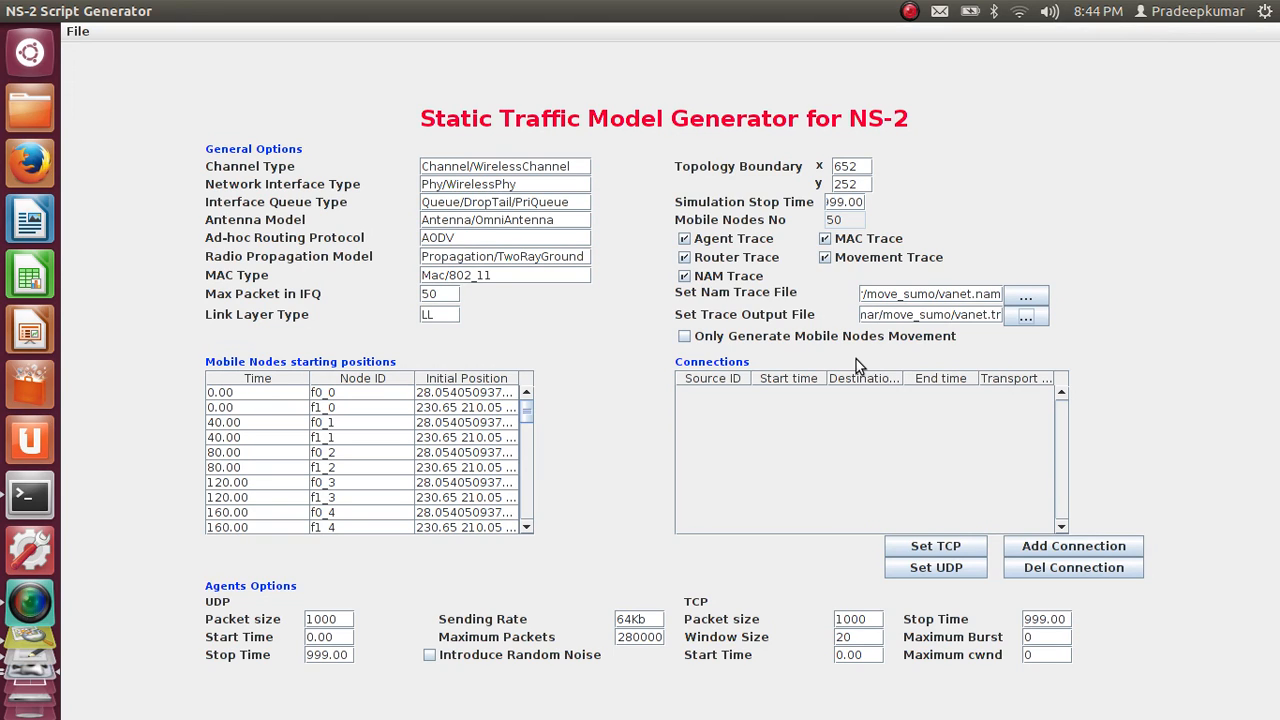
Add two connections and set their transport to TCP
click(1071, 553)
click(1071, 553)
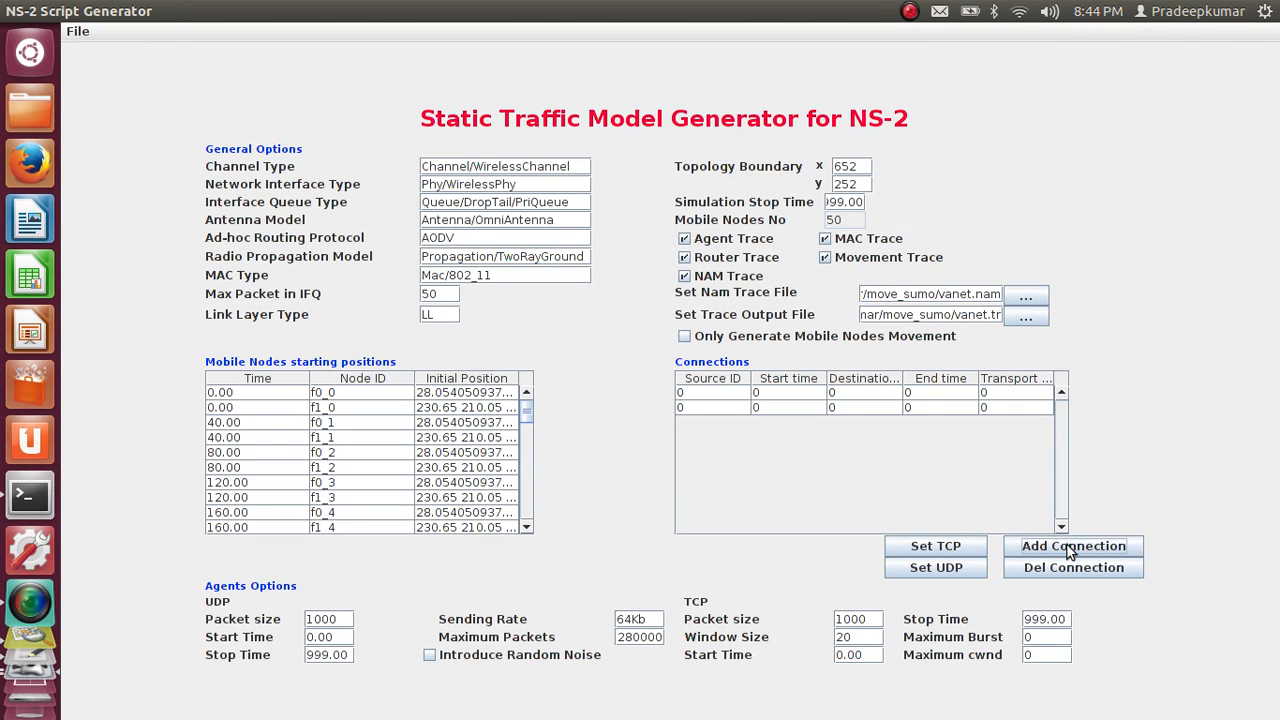
click(957, 546)
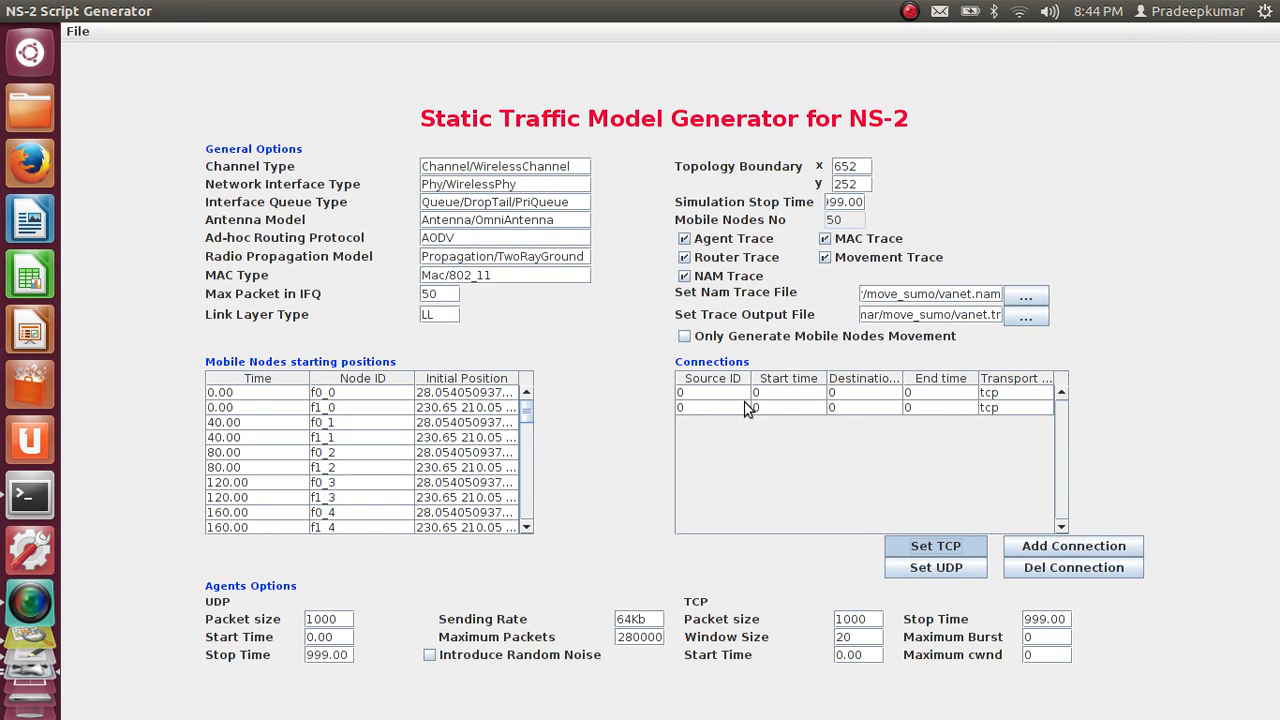
Set the end time of both TCP connections to 1000
double_click(930, 392)
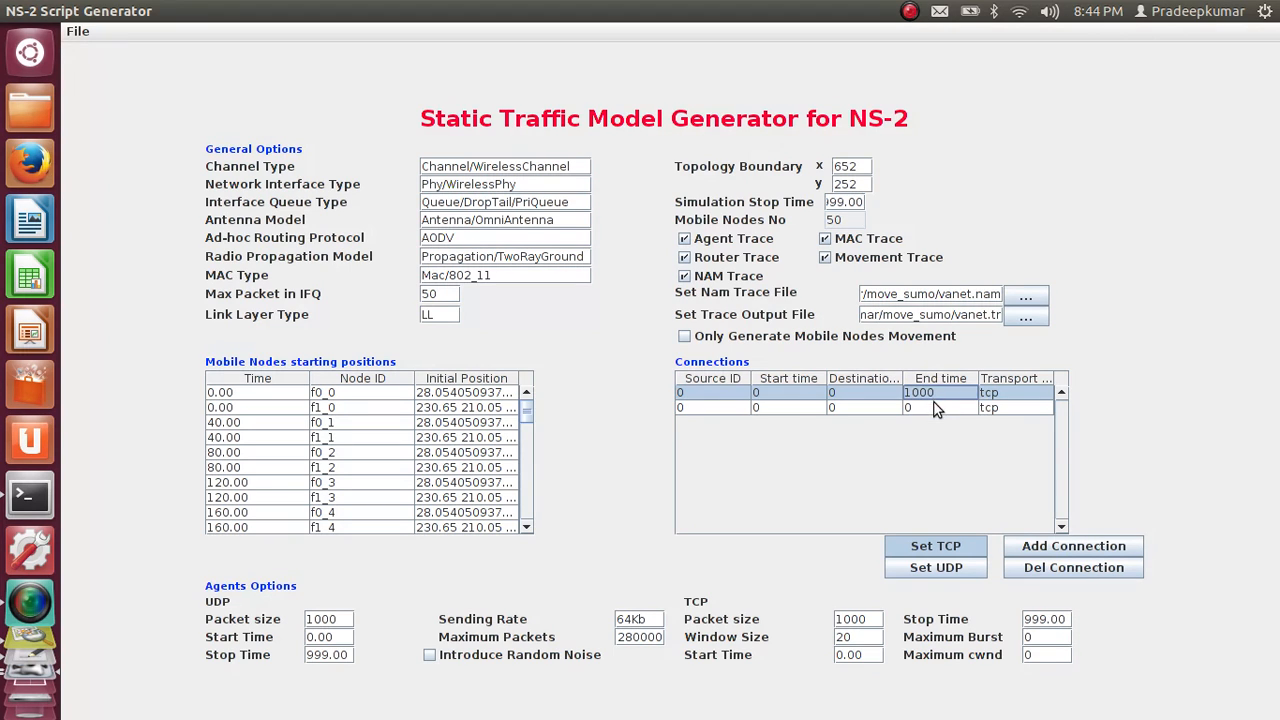
double_click(935, 407)
text(100)
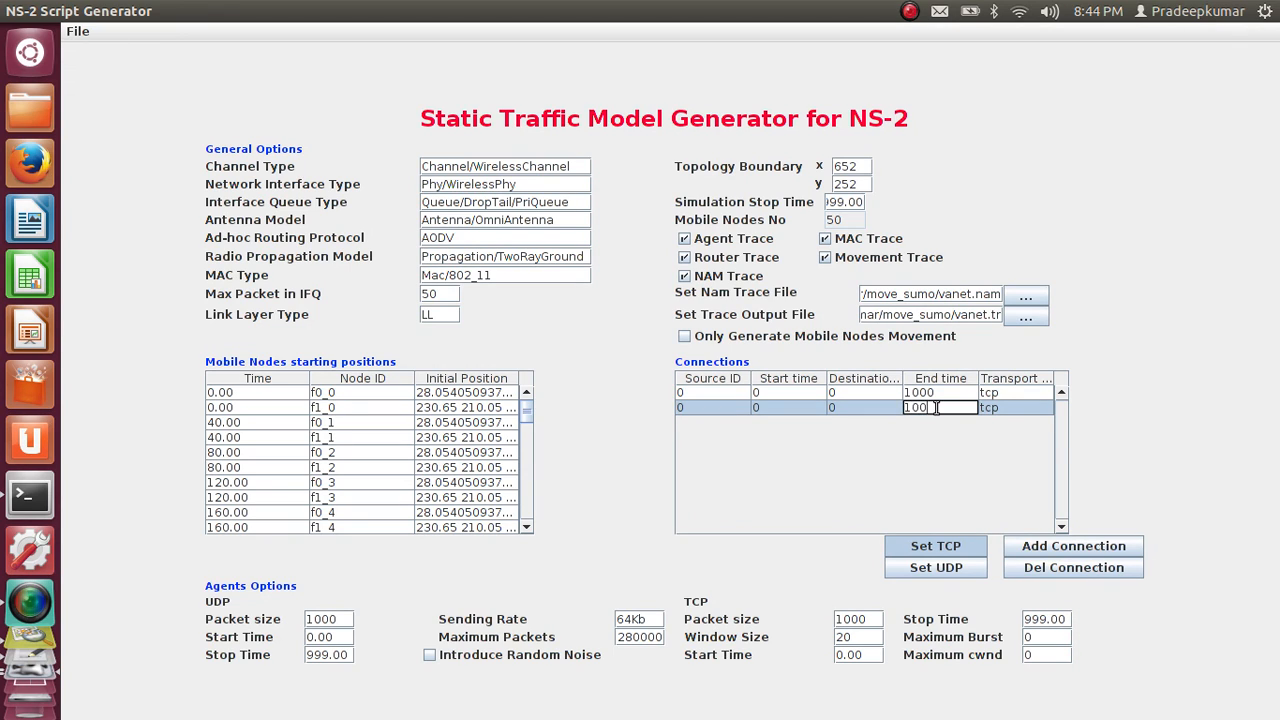
text(0)
click(786, 393)
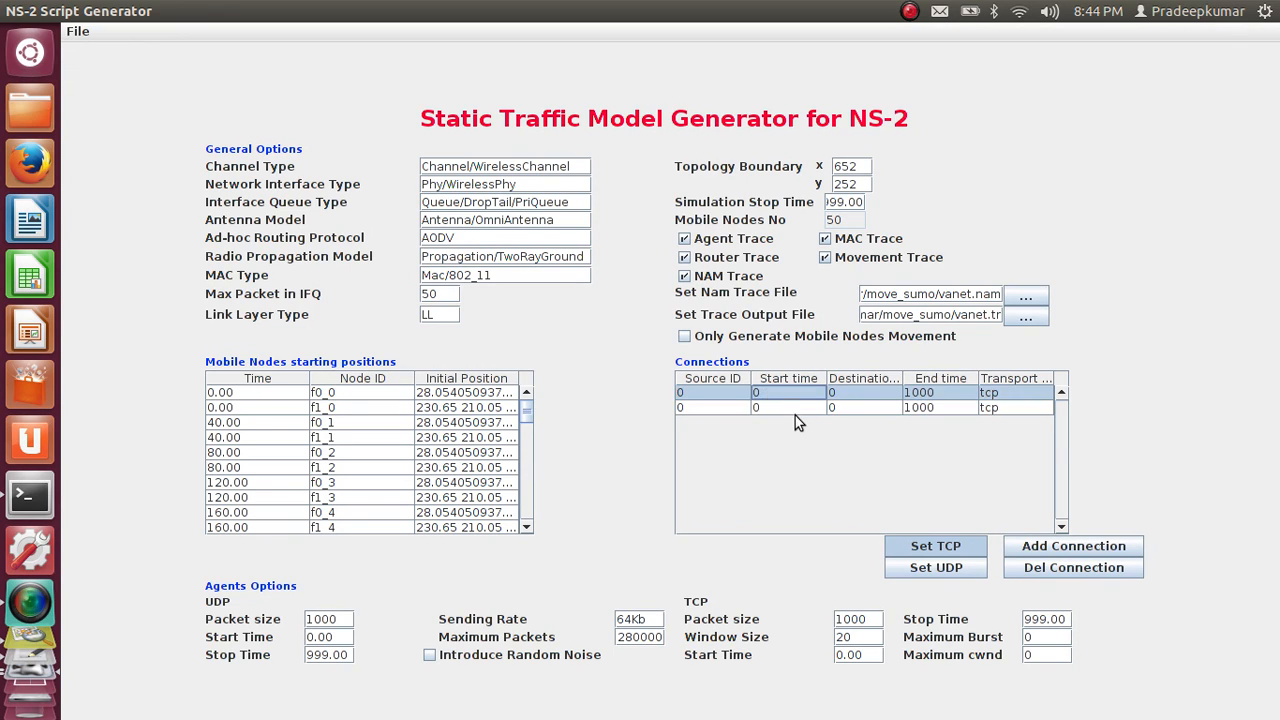
Set the first connection's source to f0_0 and its destination to f0_1
click(733, 395)
click(364, 397)
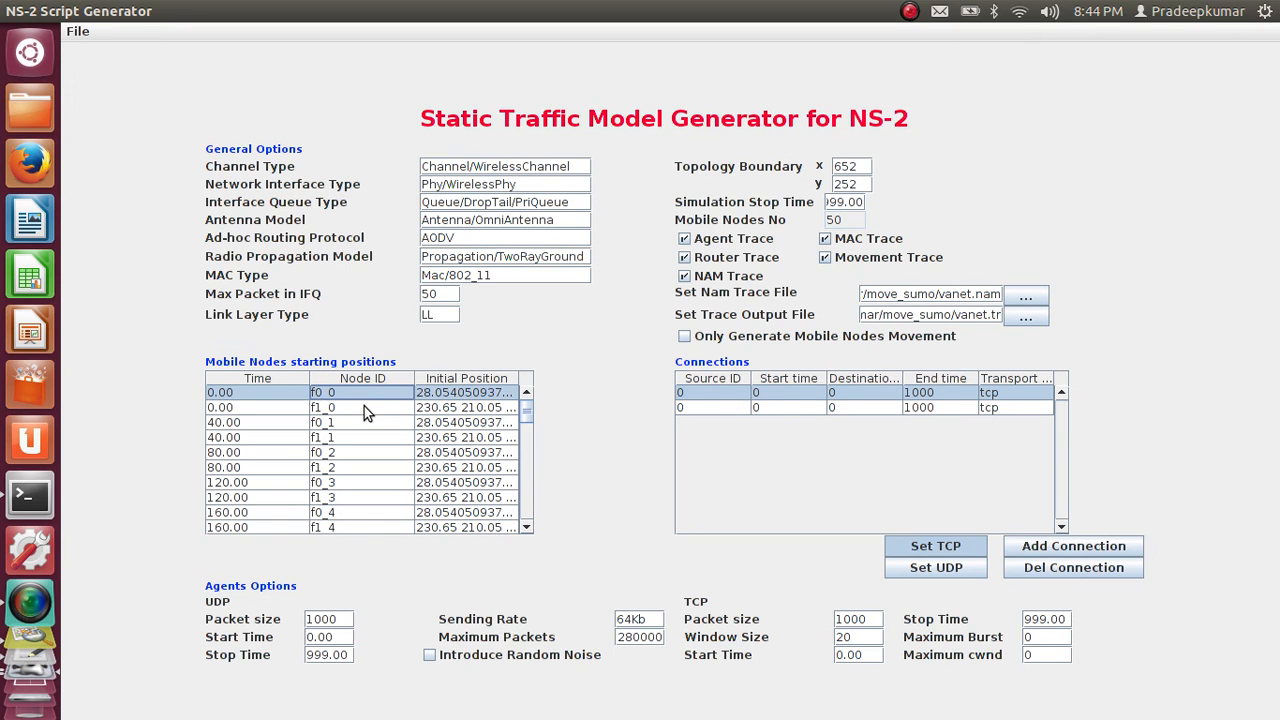
key(Down)
key(Up)
key(Down)
key(Down)
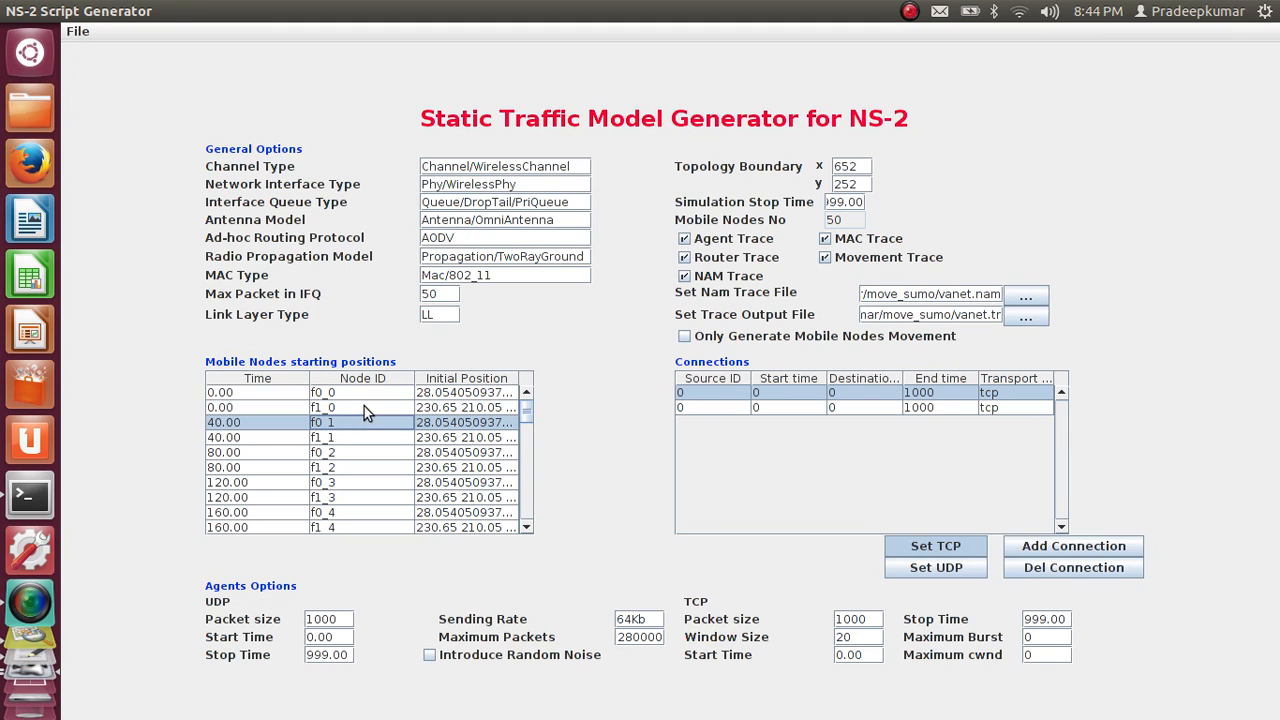
double_click(738, 395)
key(BackSpace)
click(360, 397)
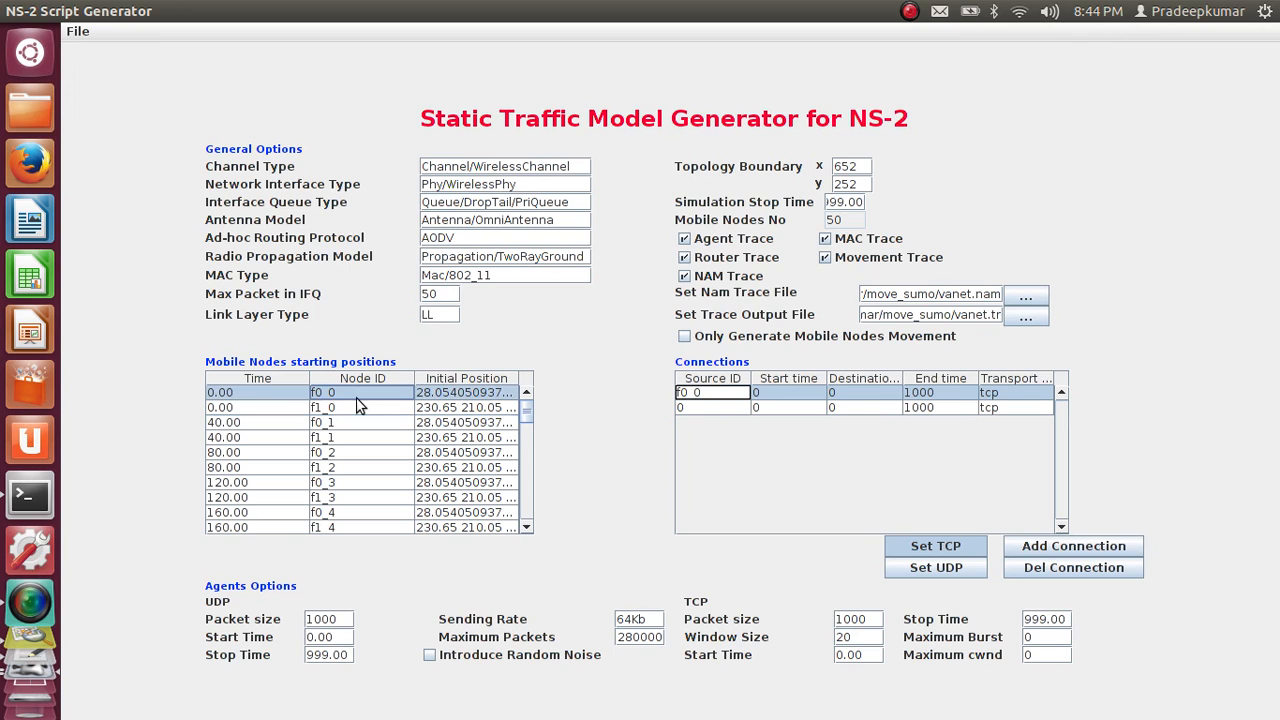
double_click(888, 394)
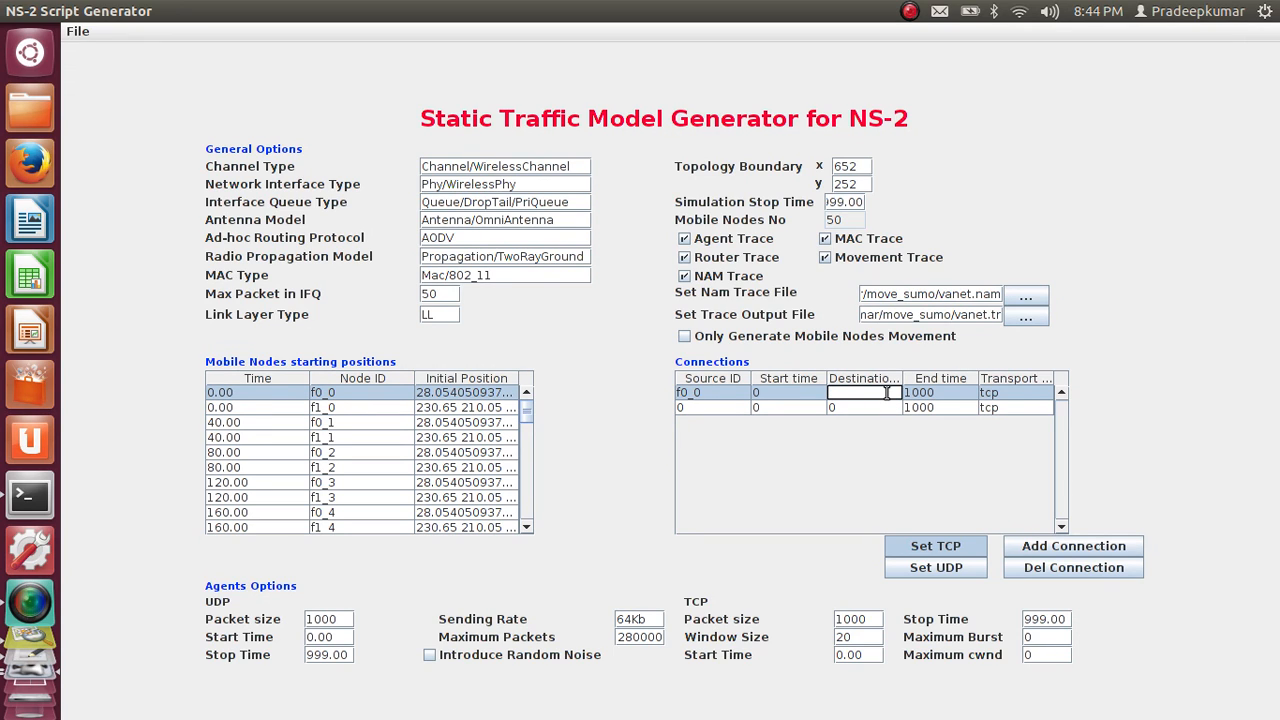
click(866, 409)
Set the second connection's source to f1_2 and its destination to f1_7
double_click(688, 408)
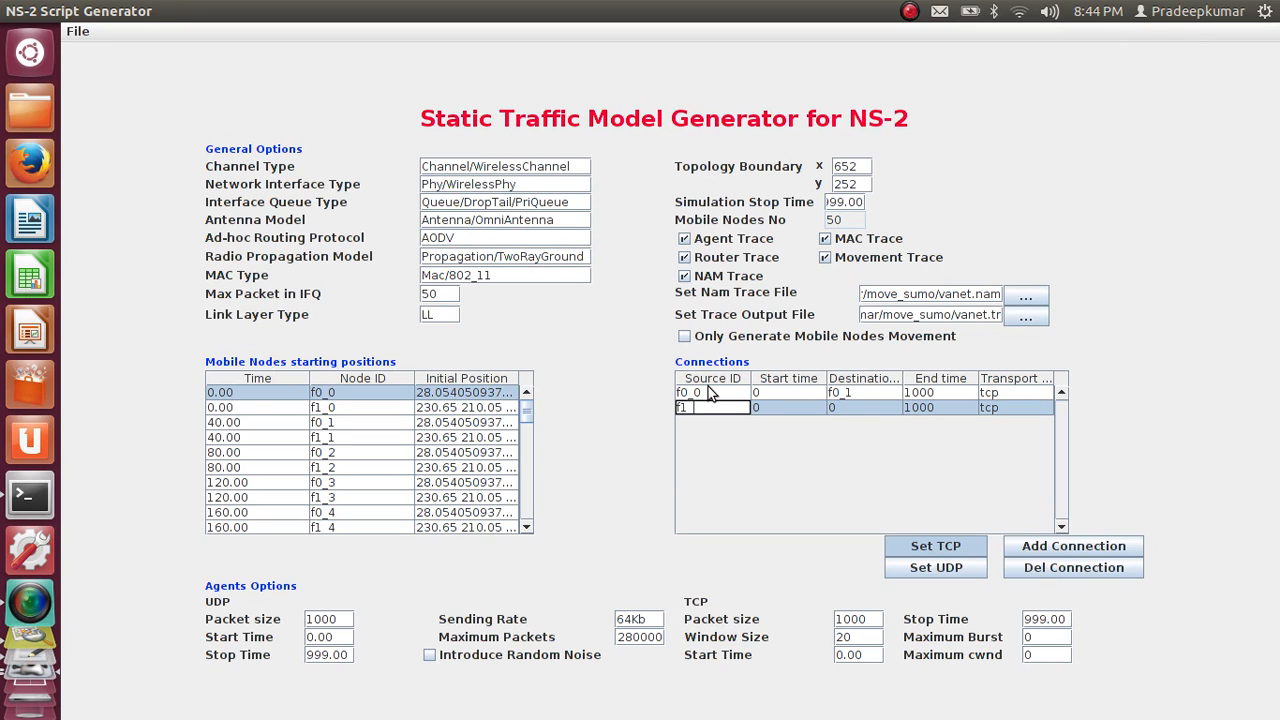
click(870, 412)
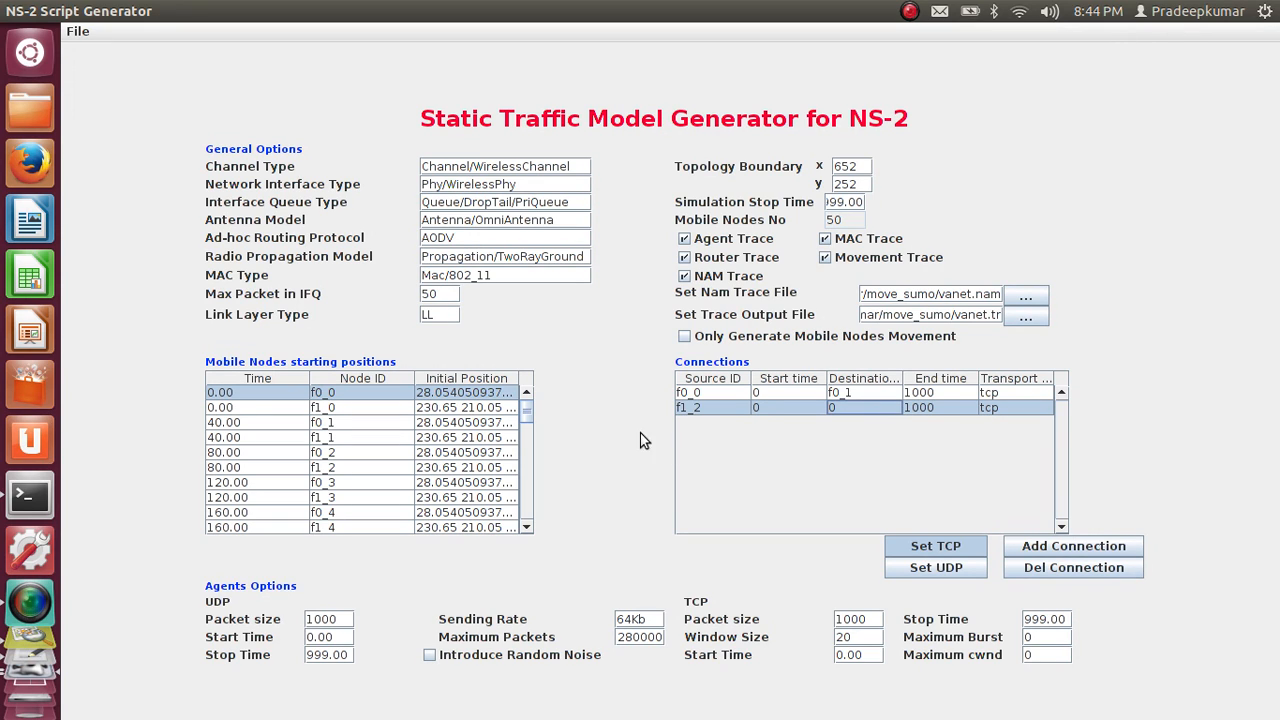
drag(528, 412, 531, 433)
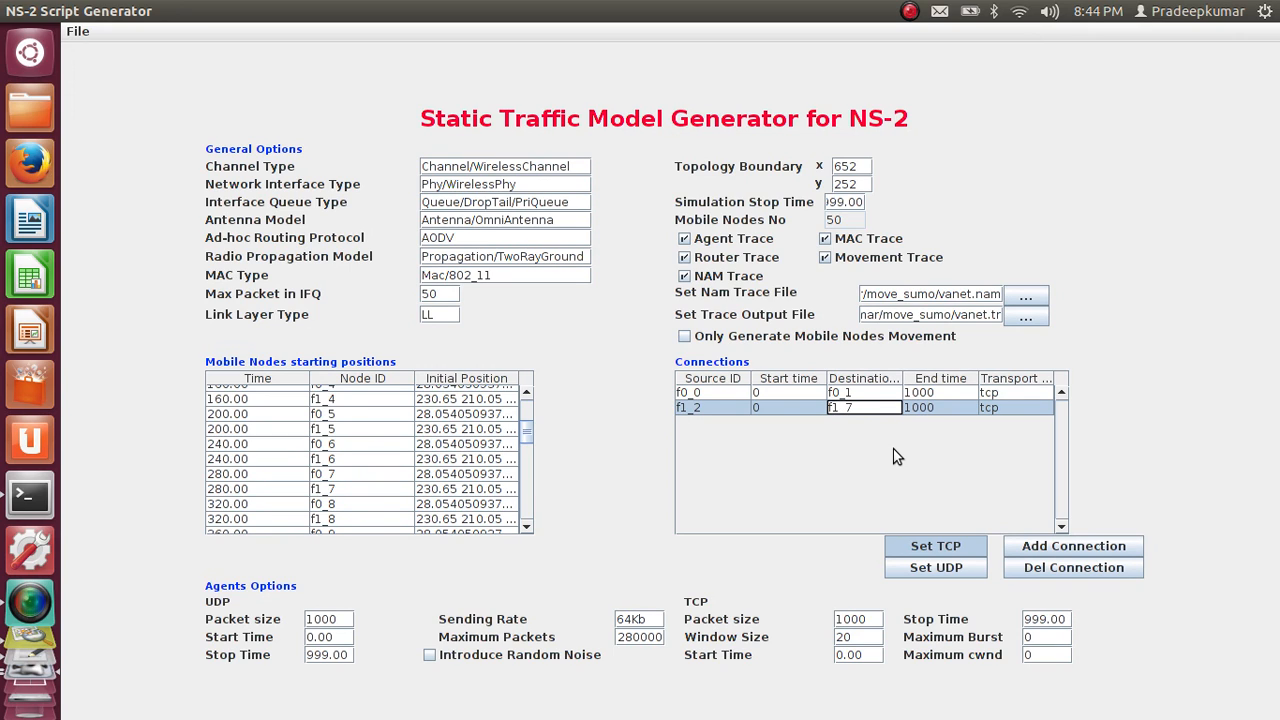
click(943, 393)
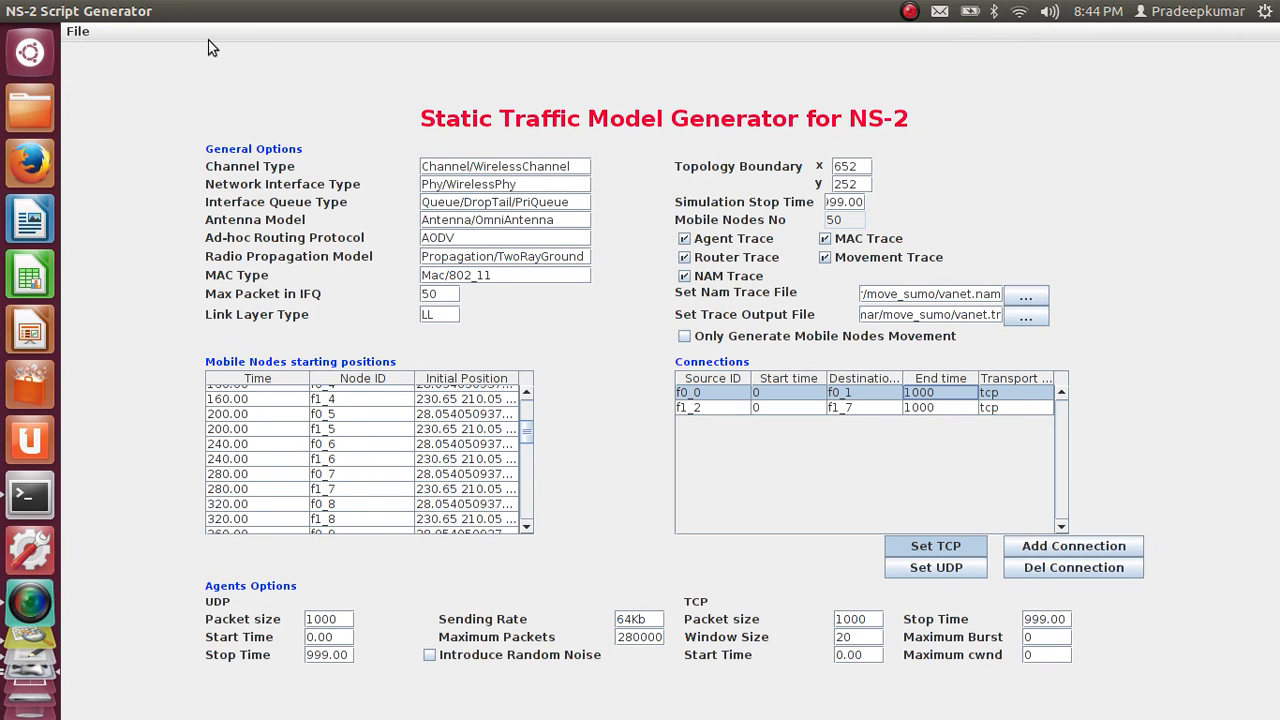
Save the script as vanet.tcl in the move_sumo folder and quit the NS-2 script generator
click(78, 31)
click(87, 85)
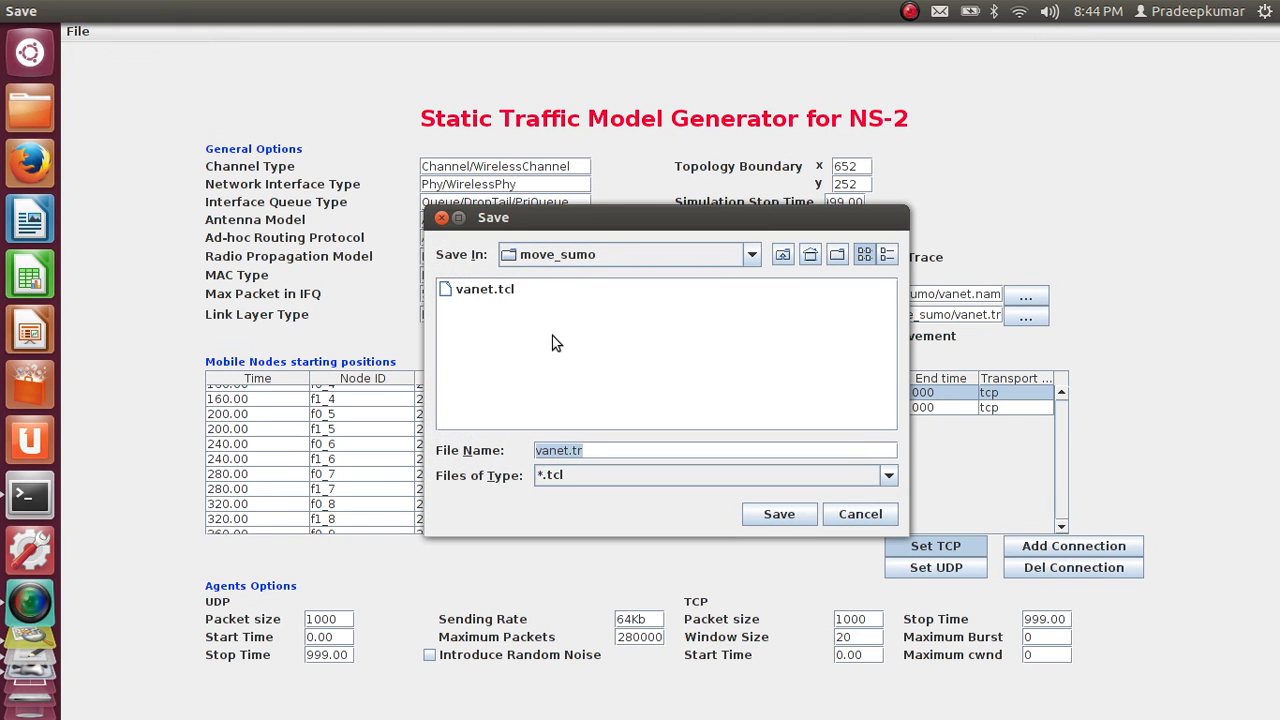
double_click(472, 296)
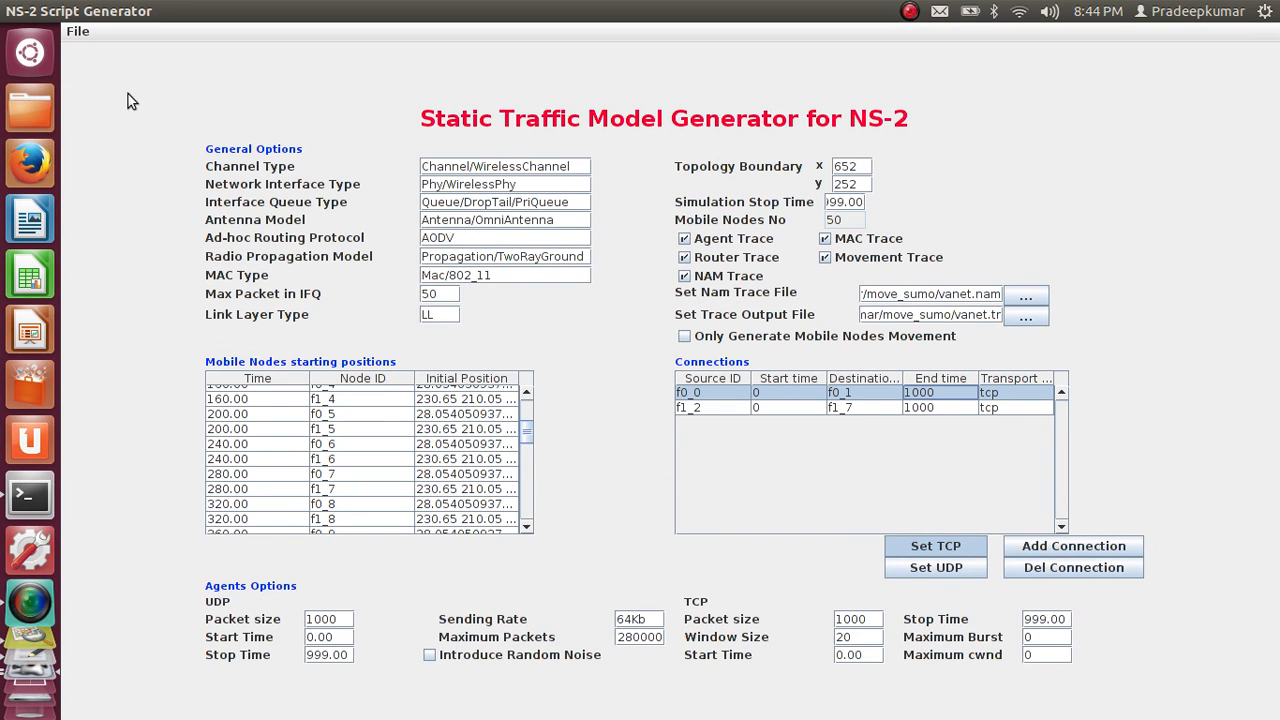
click(78, 33)
click(87, 88)
click(80, 39)
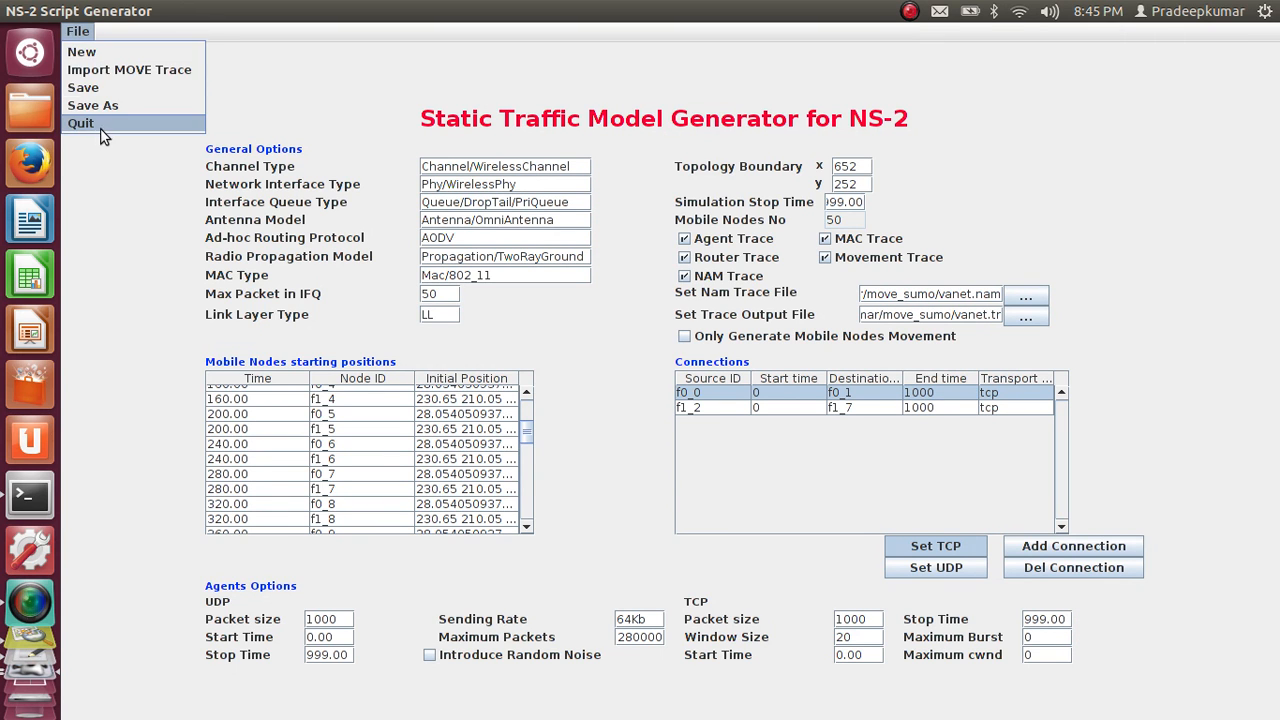
click(101, 125)
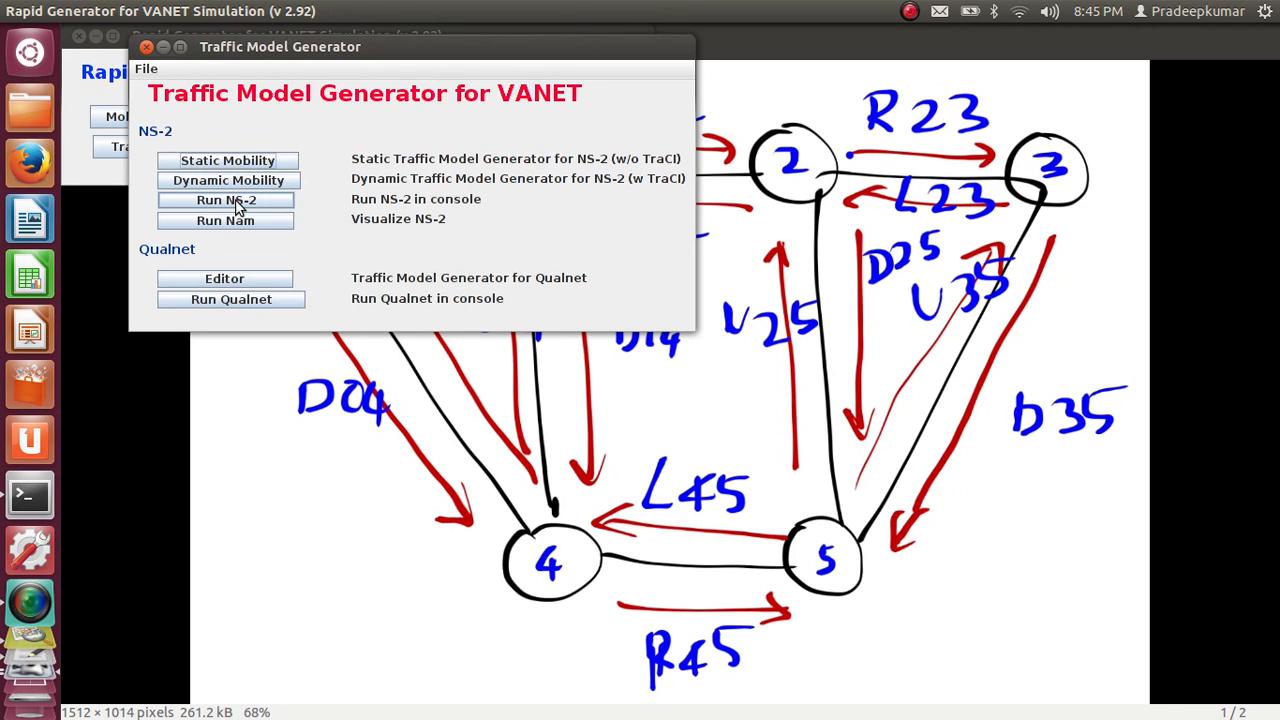
Run the vanet.tcl script from the move_sumo folder in the NS-2 console
click(235, 199)
click(505, 138)
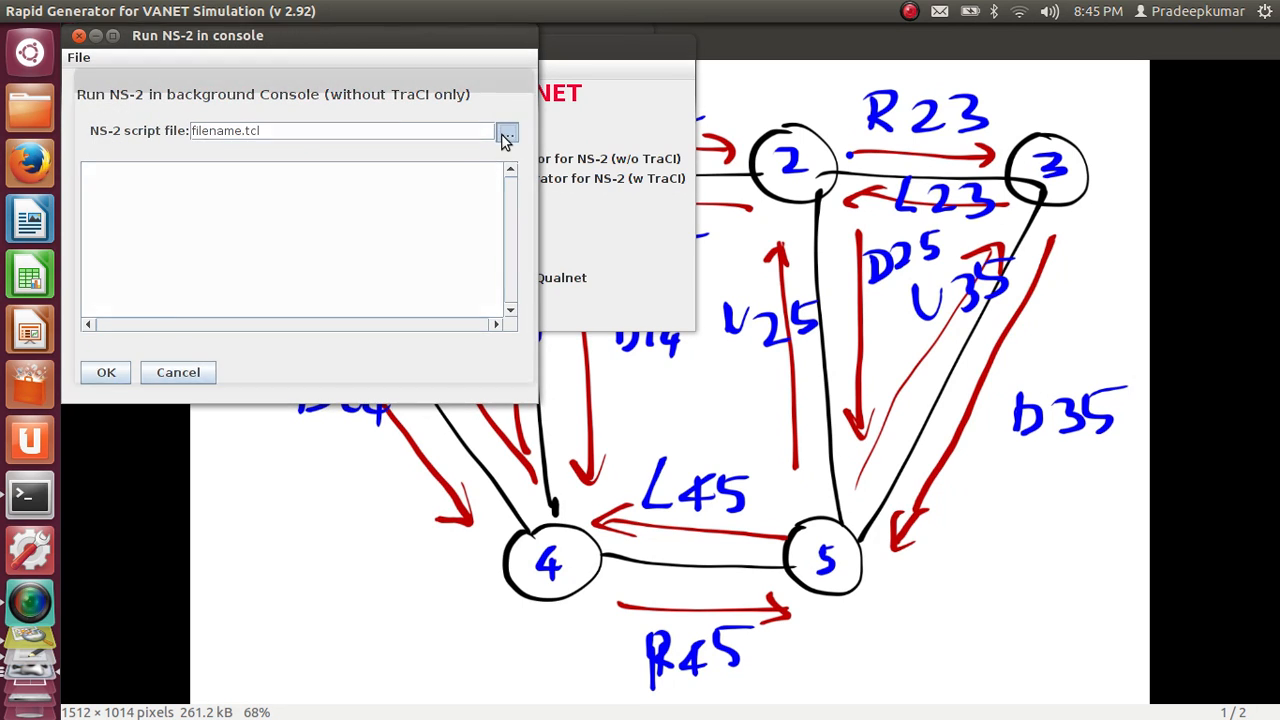
double_click(152, 206)
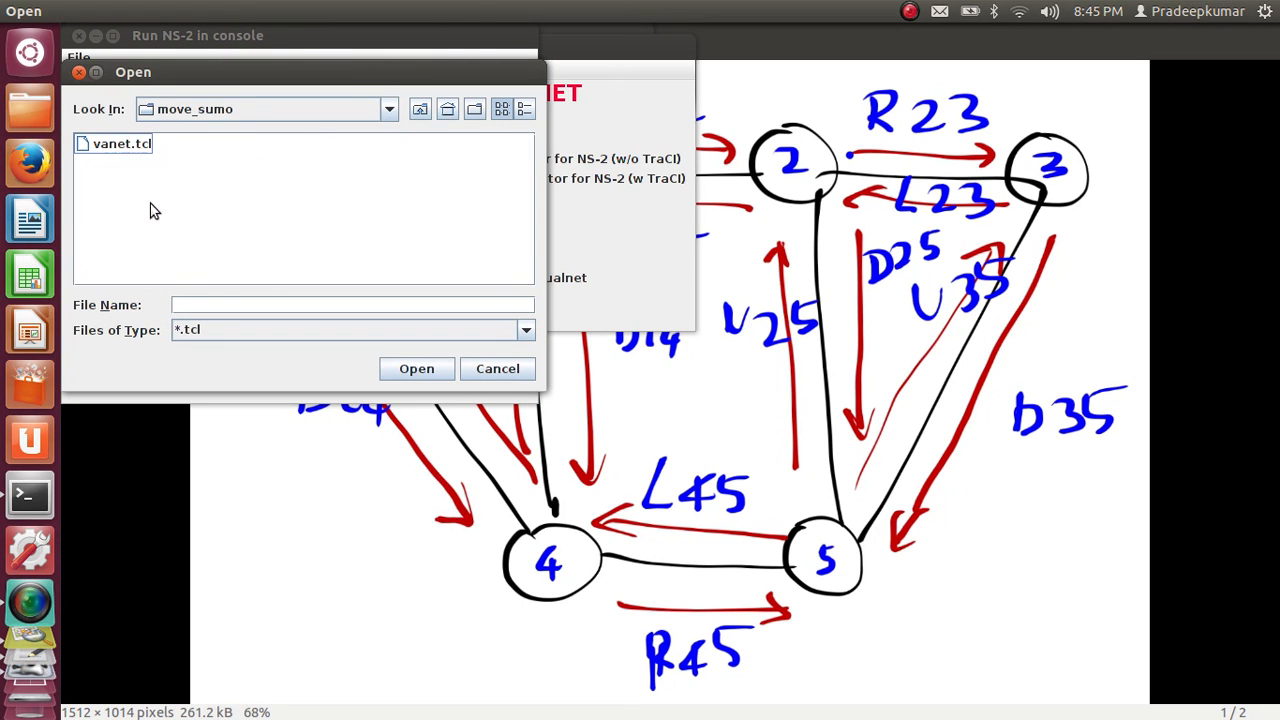
double_click(128, 147)
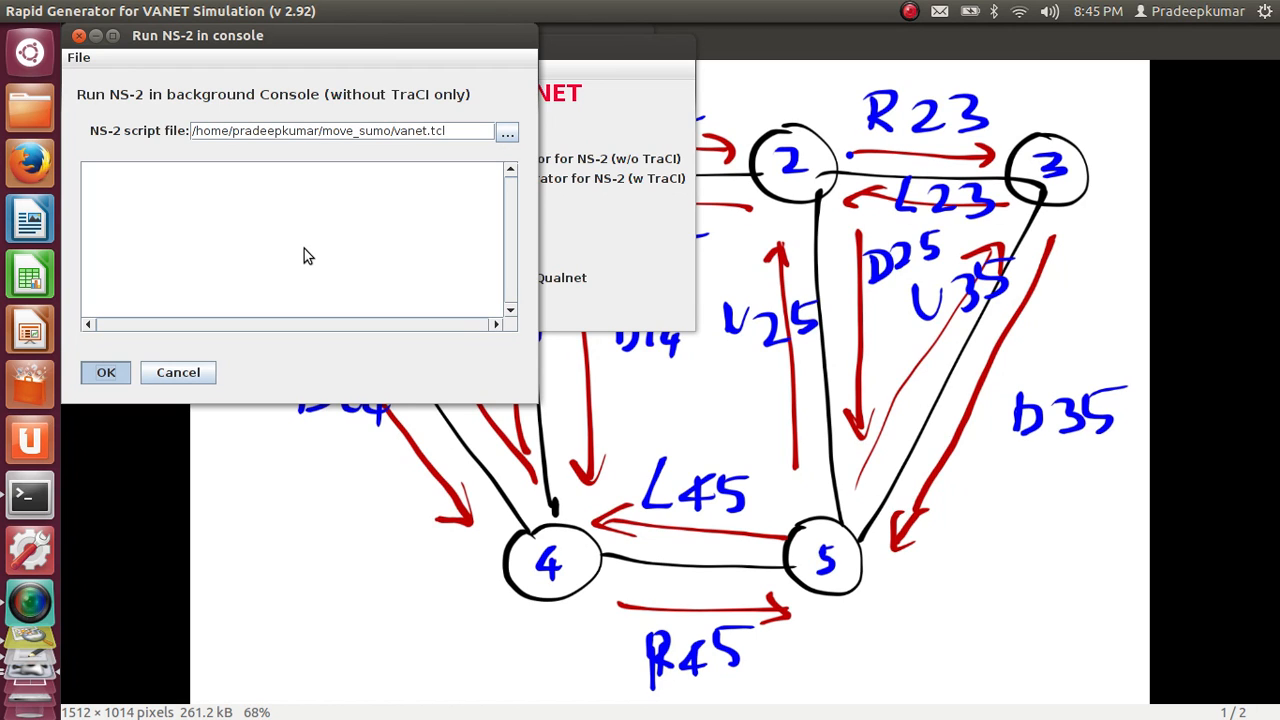
key(alt+Tab)
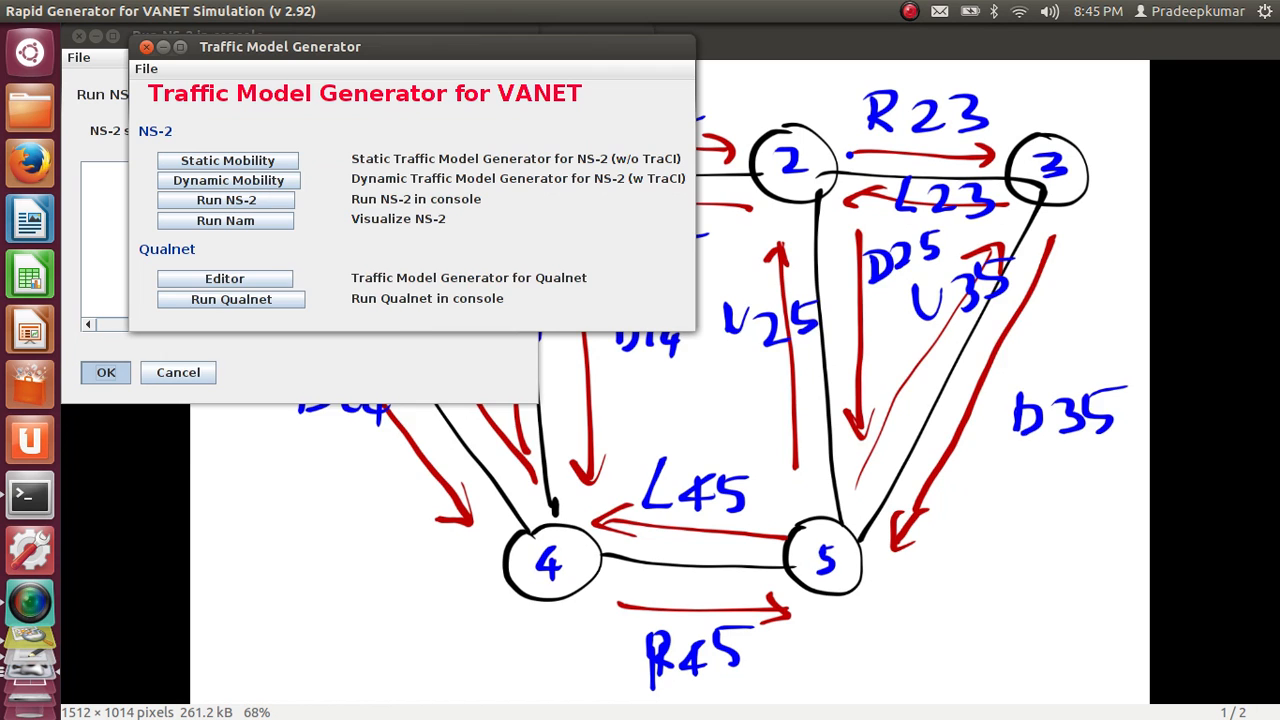
key(alt+Tab)
key(alt+Tab)
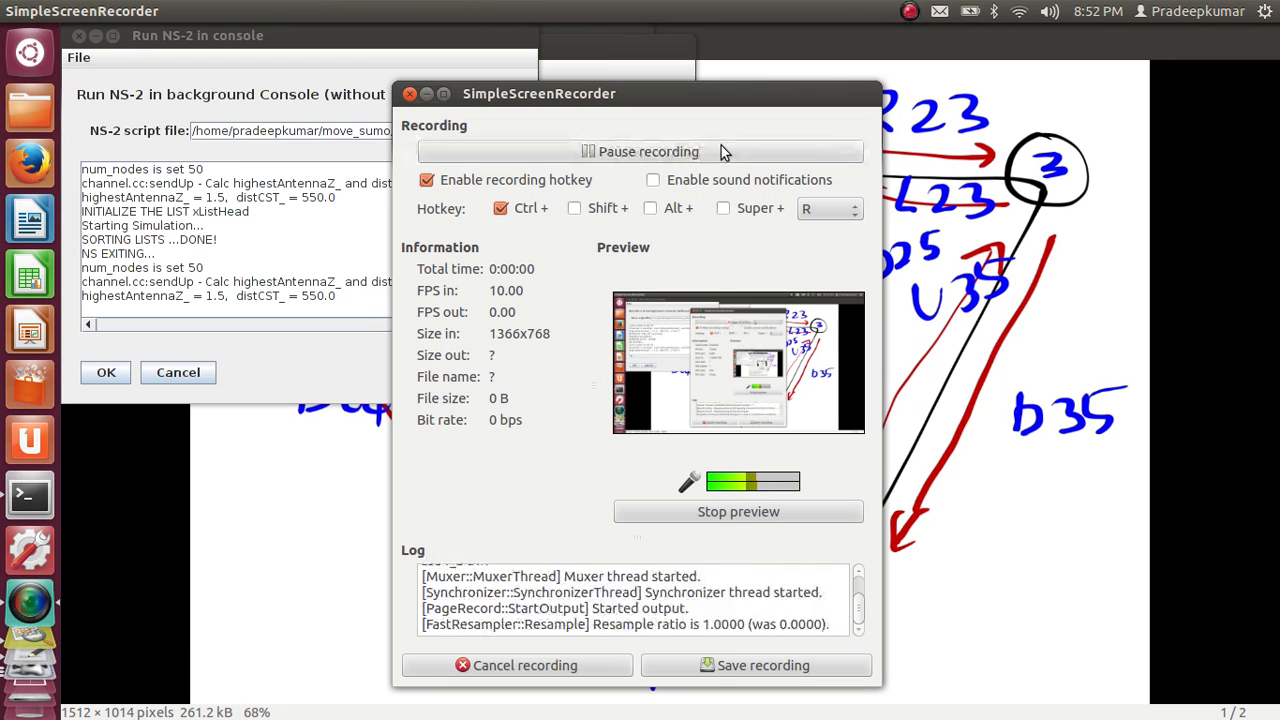
click(335, 282)
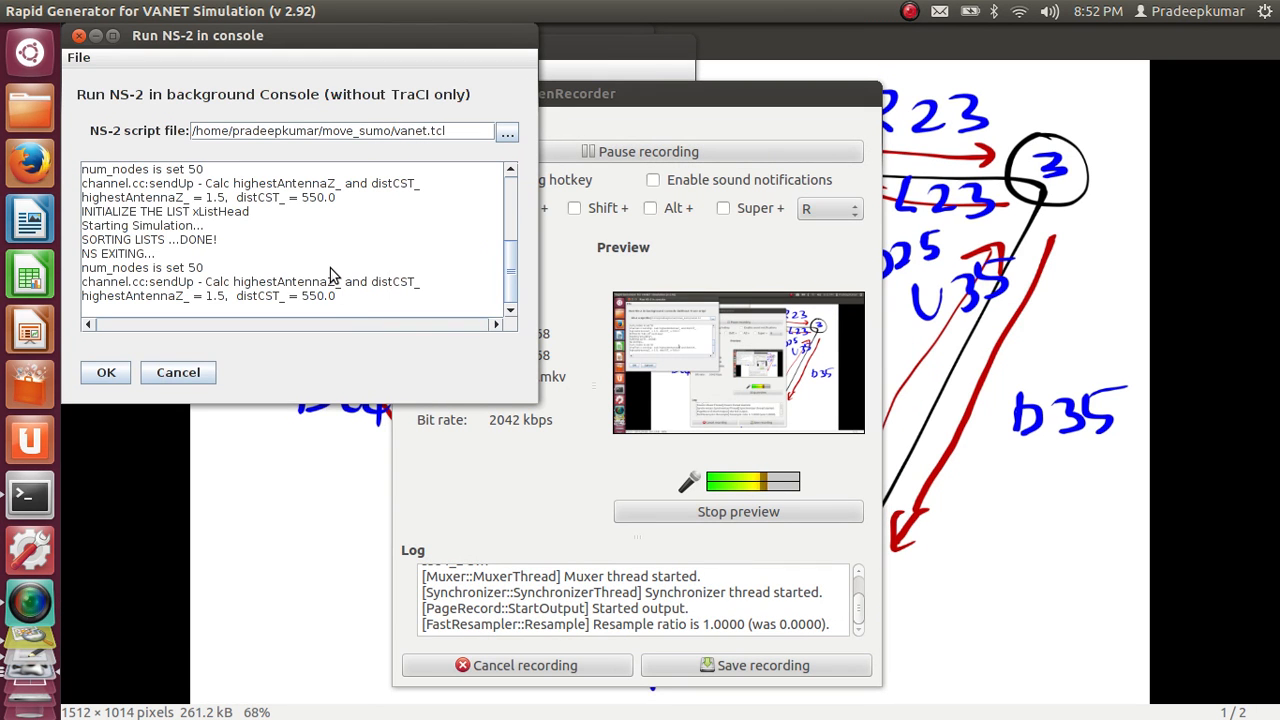
Close the NS-2 run console and open vanet.nam from the move_sumo folder in Nam
click(178, 372)
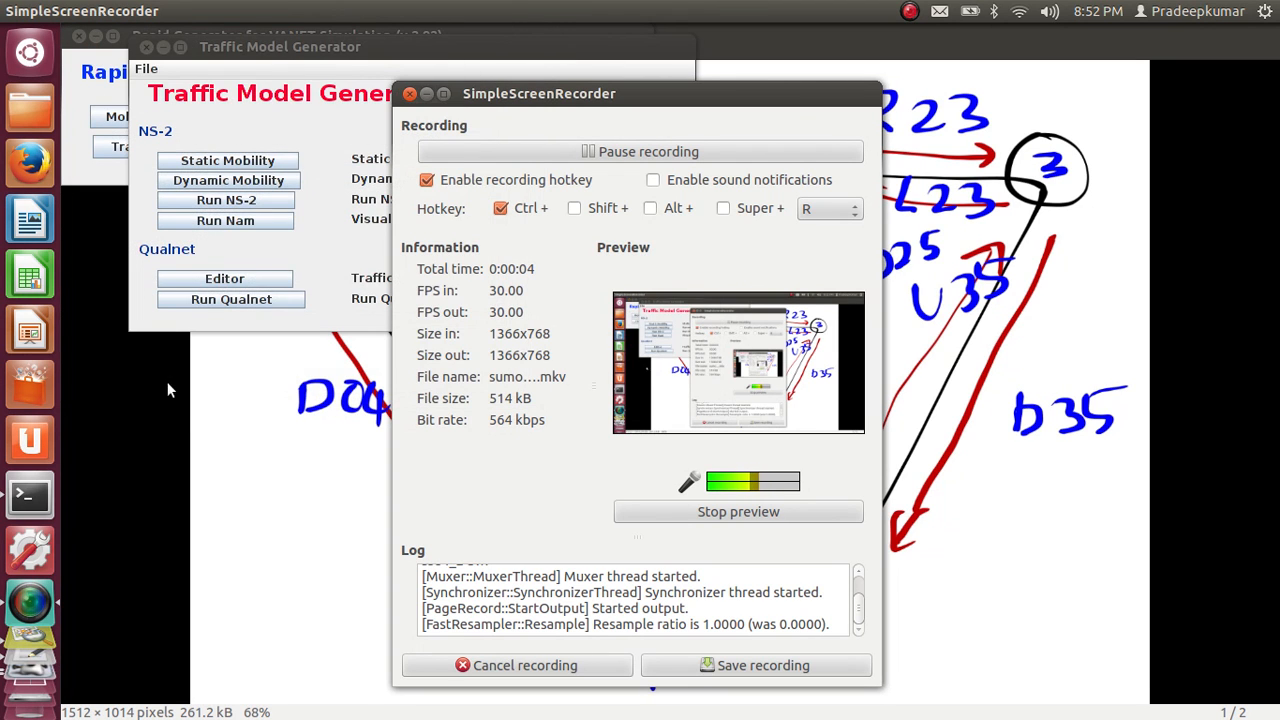
click(252, 237)
click(252, 224)
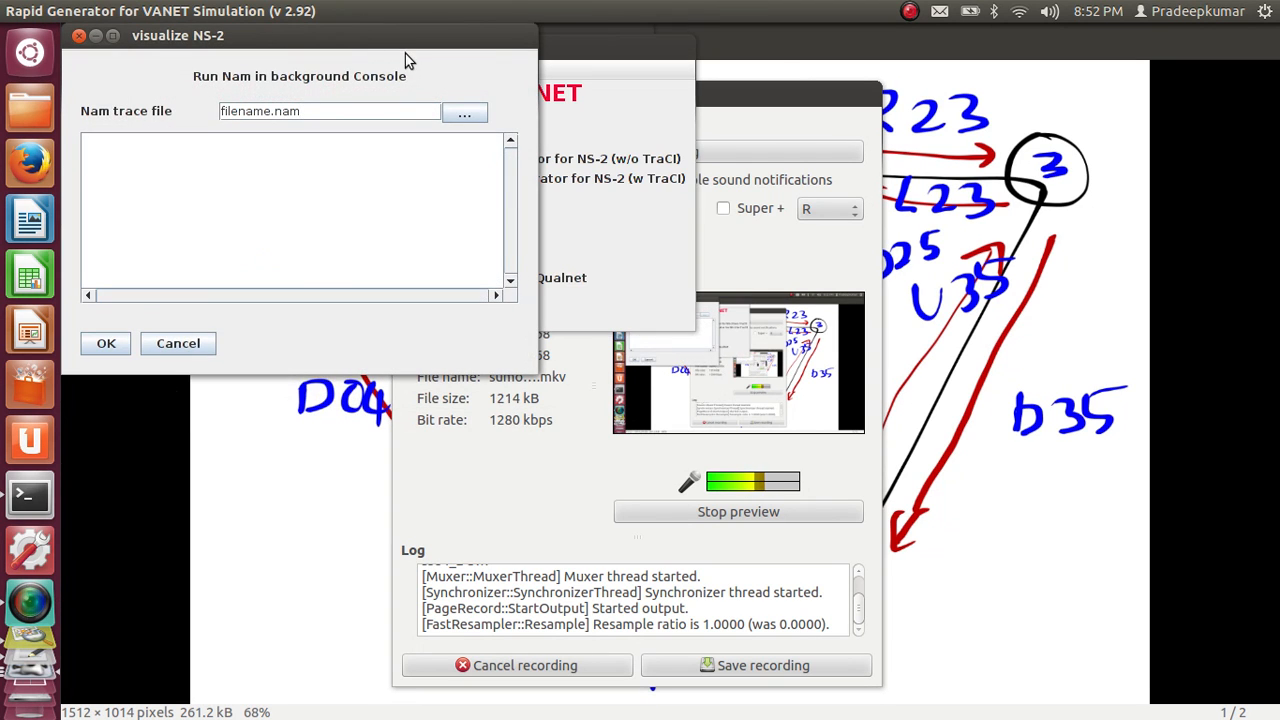
click(466, 115)
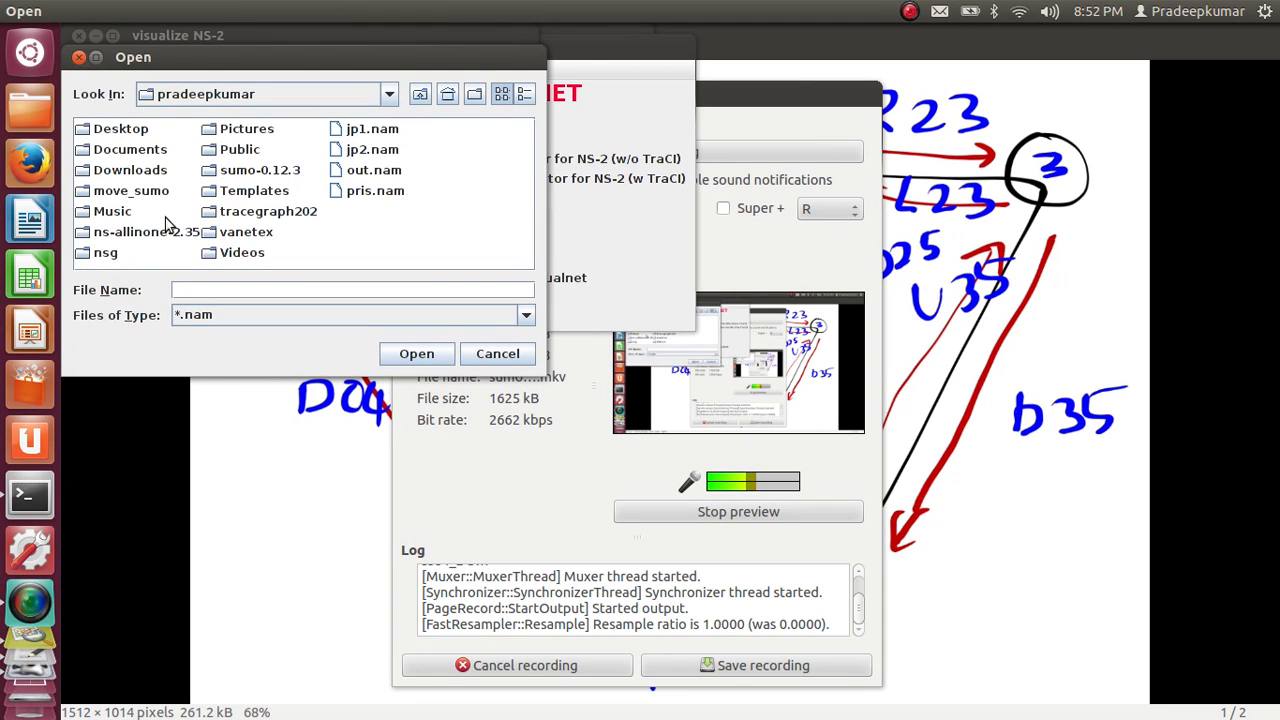
double_click(116, 190)
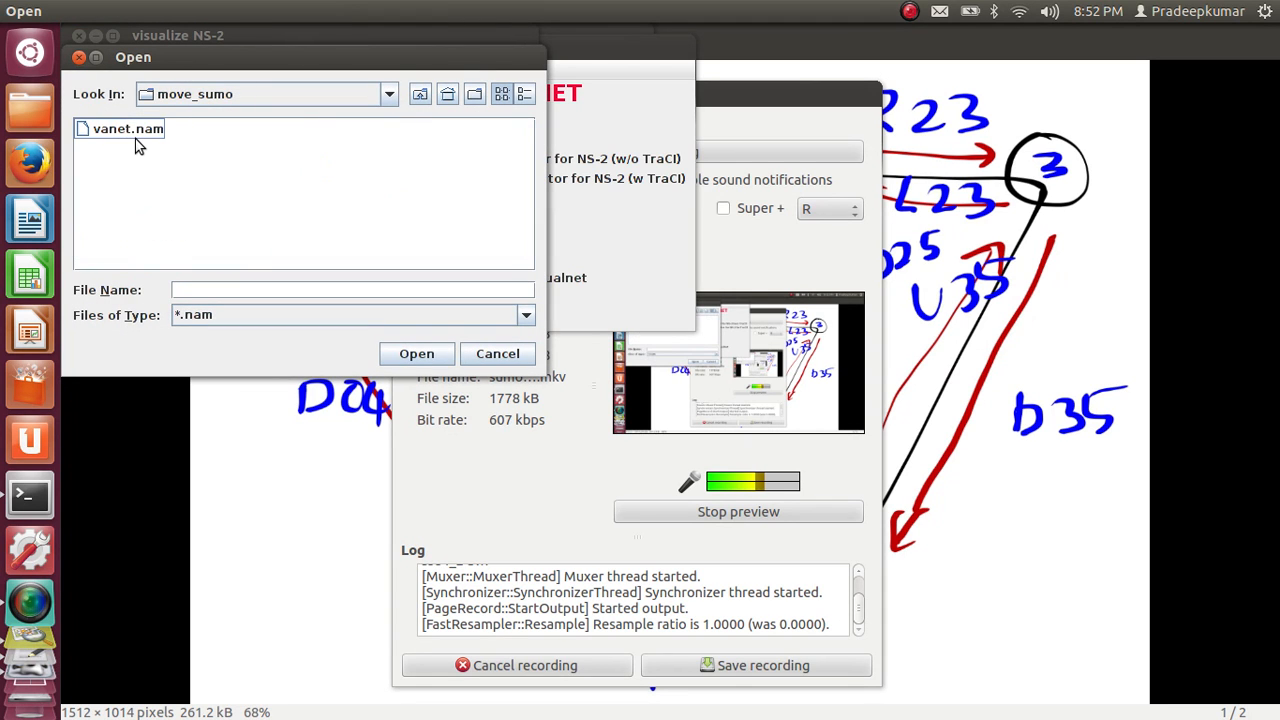
double_click(128, 130)
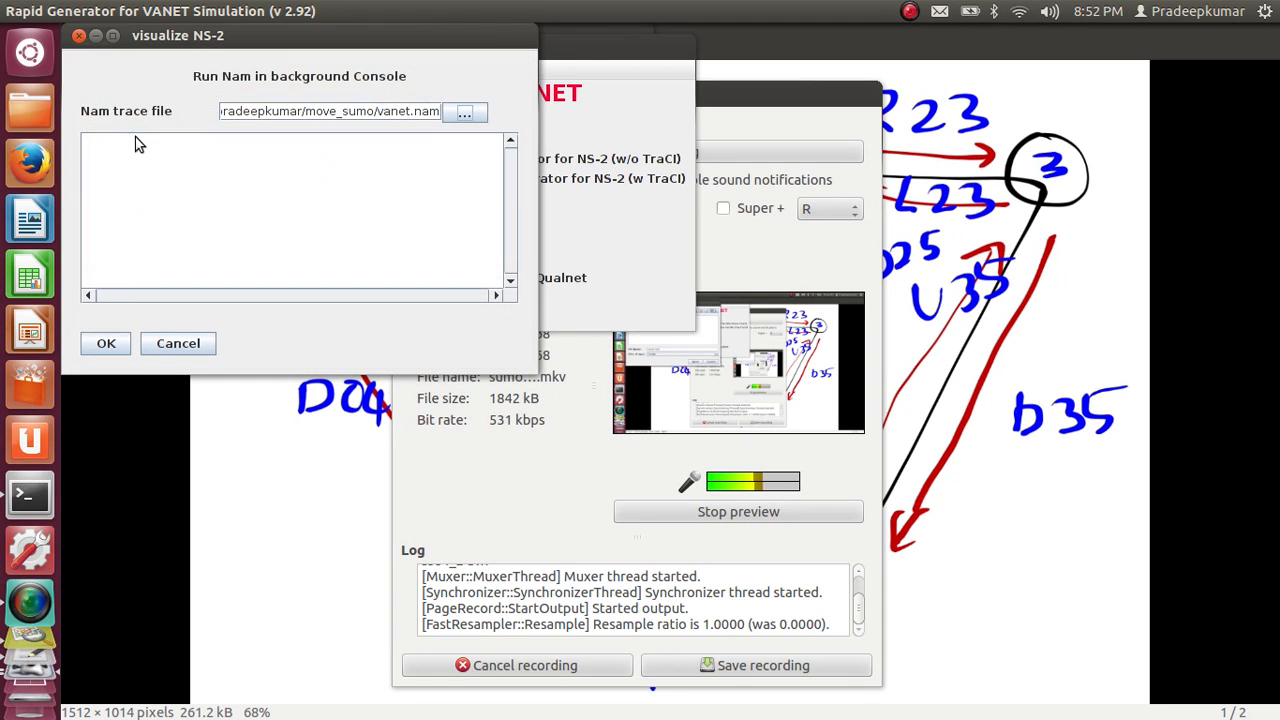
click(110, 348)
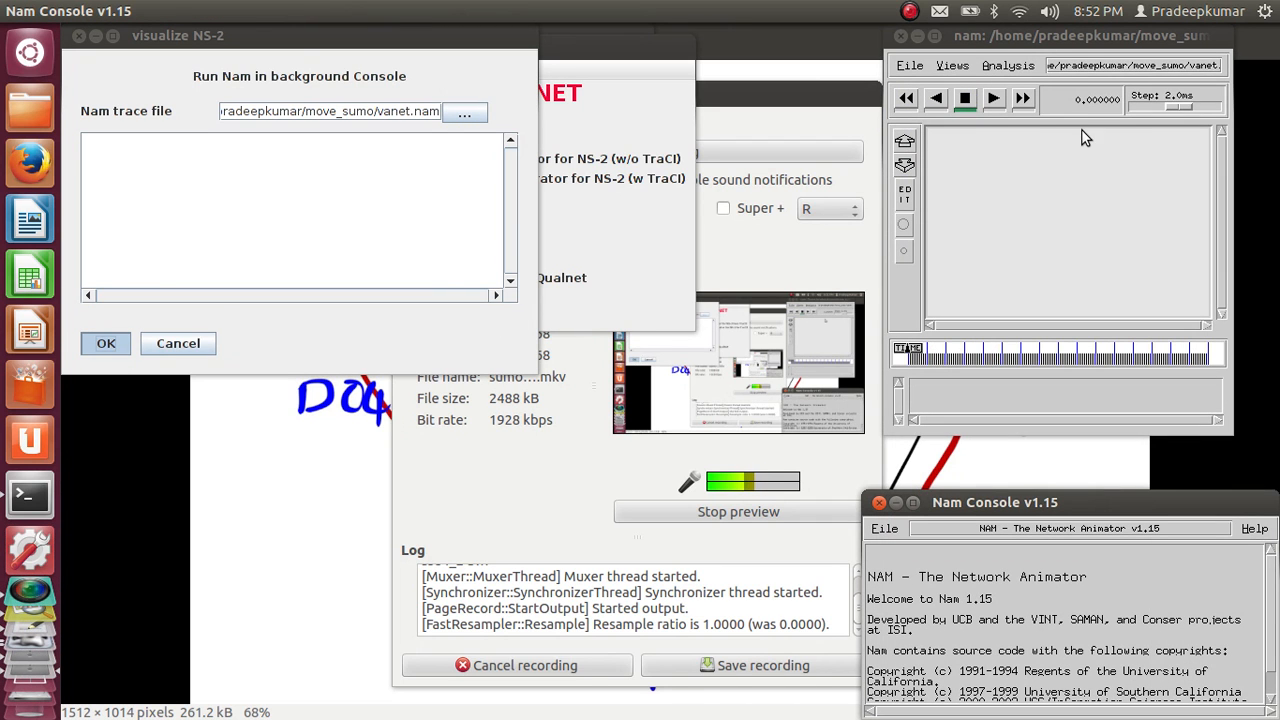
Maximize the Nam window and play the animation forward with a time step of about 794.3 ms
double_click(1084, 43)
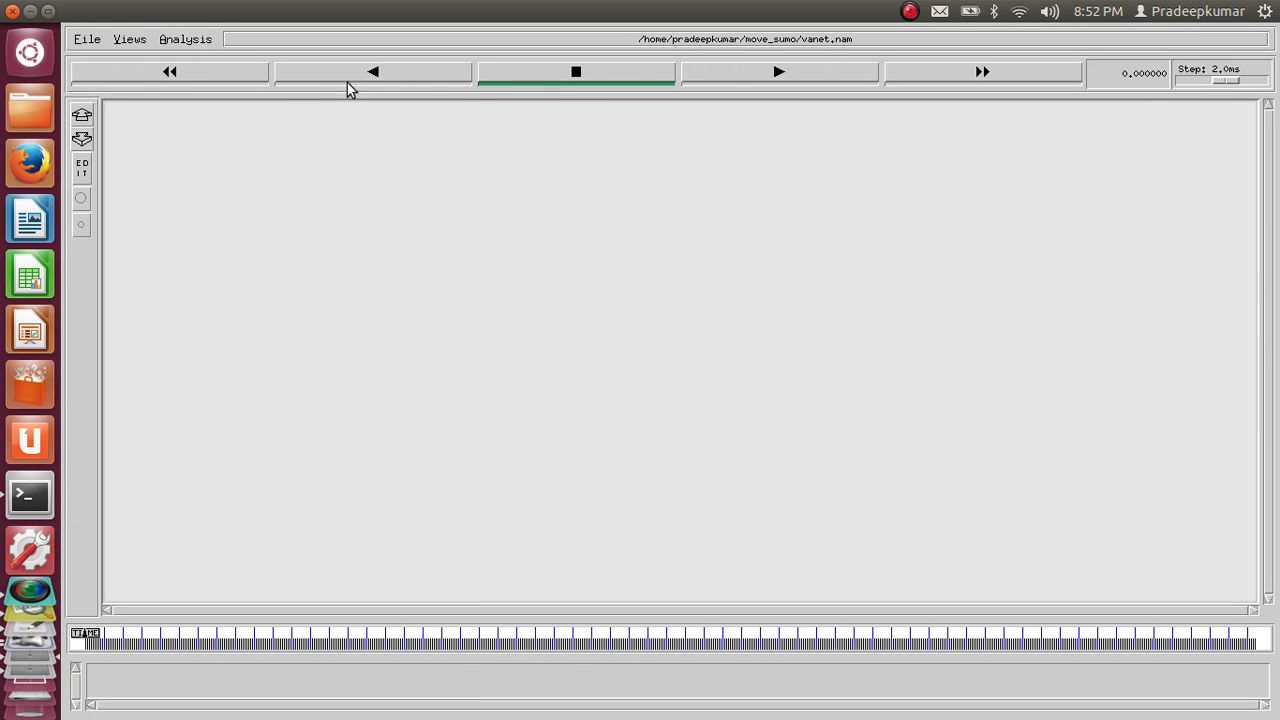
click(751, 80)
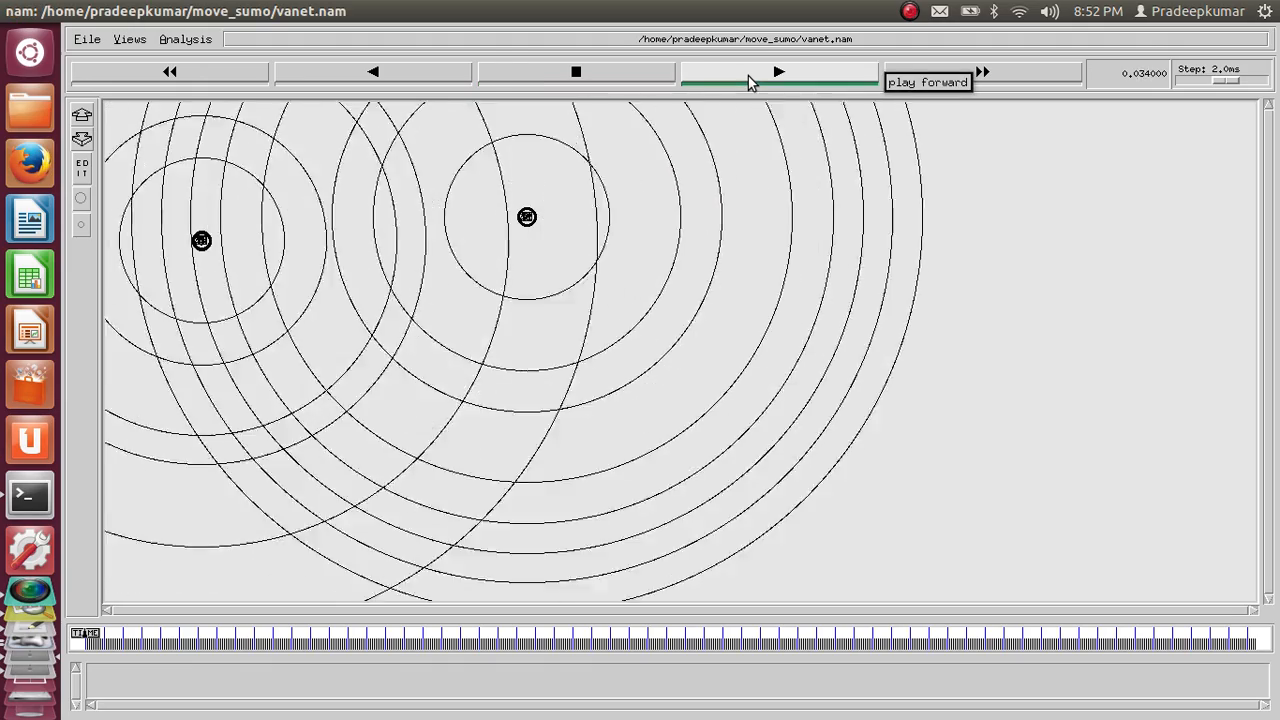
click(1234, 82)
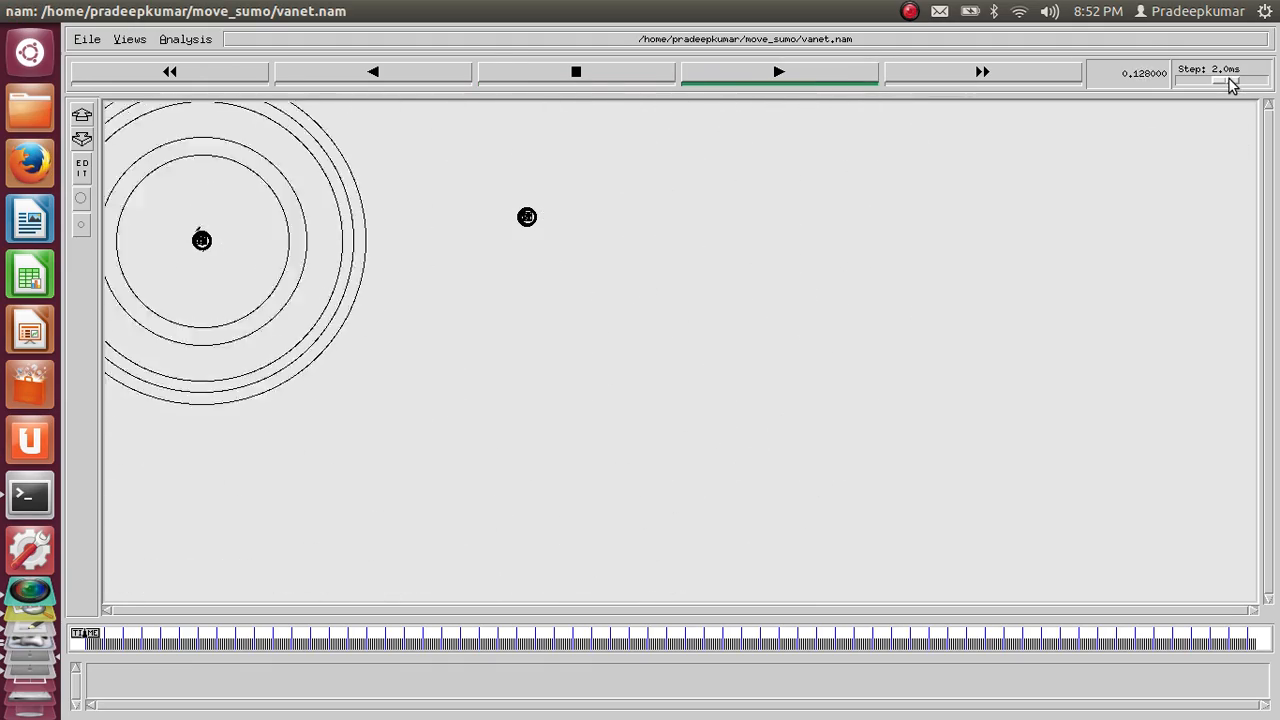
drag(1234, 82, 1260, 86)
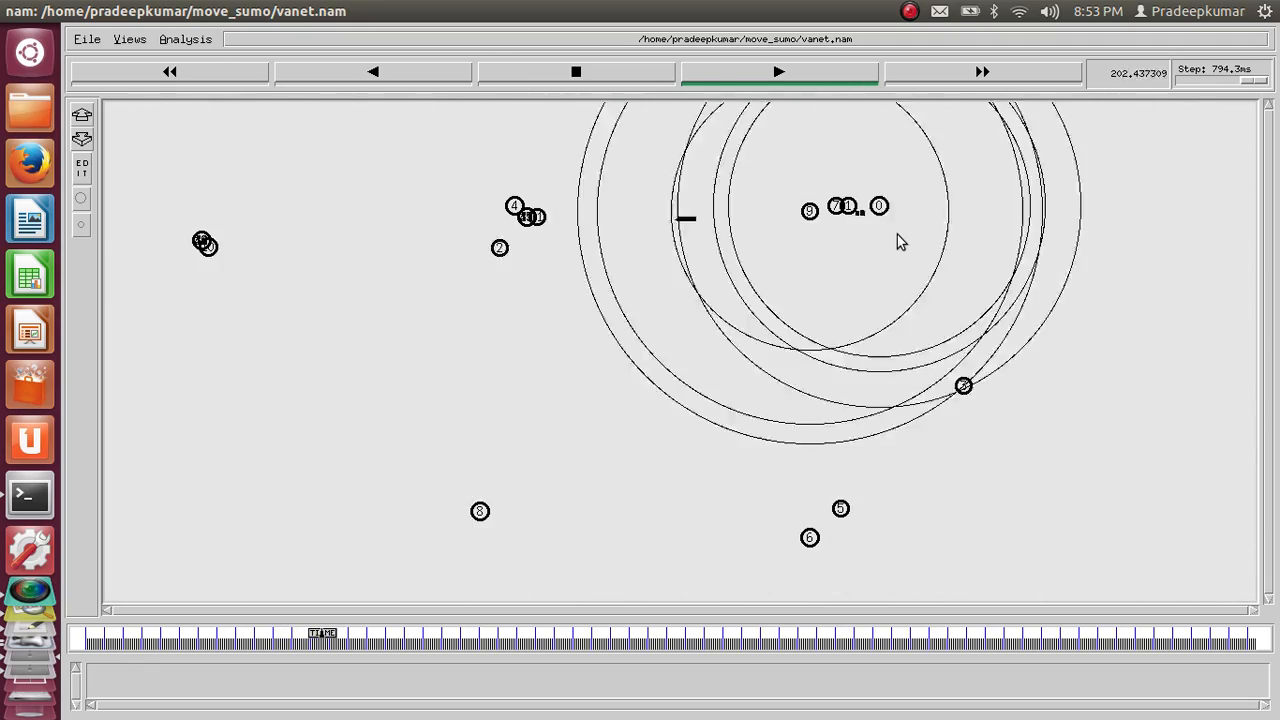
Slow the animation to a time step of about 158.5 µs, and speed it back up to about 398.1 ms
drag(1252, 88, 1210, 86)
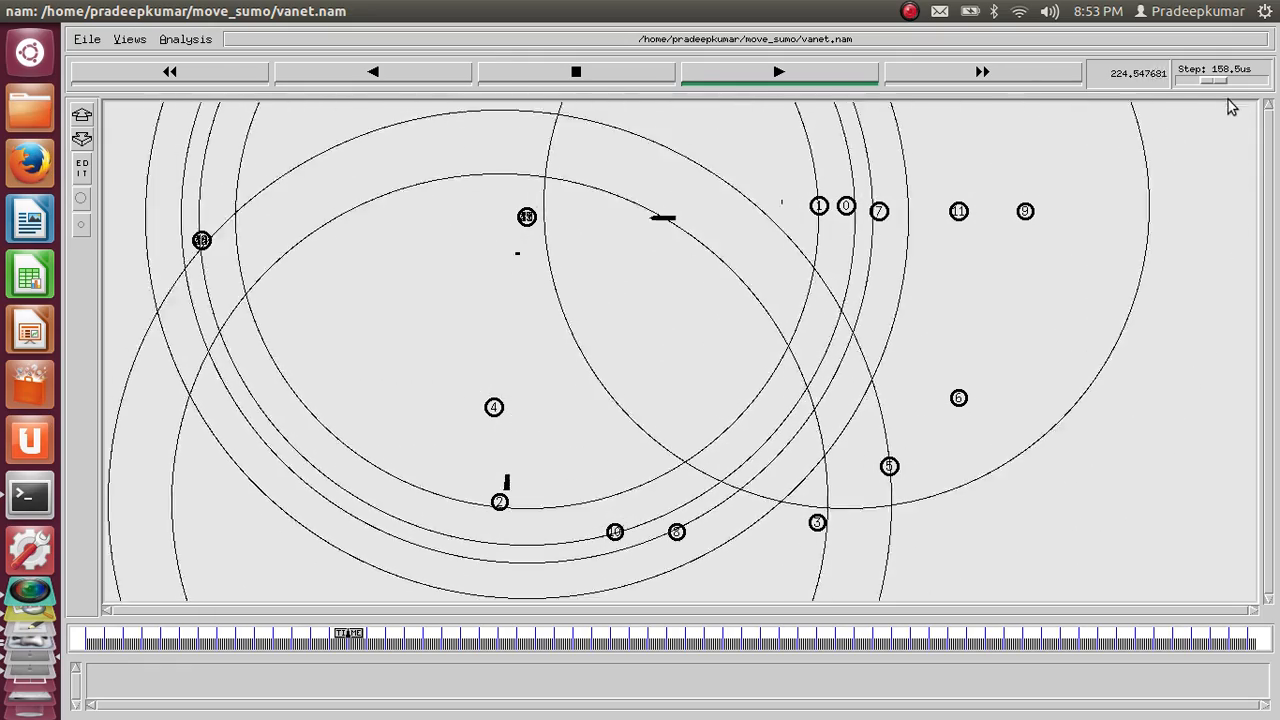
drag(1220, 80, 1256, 85)
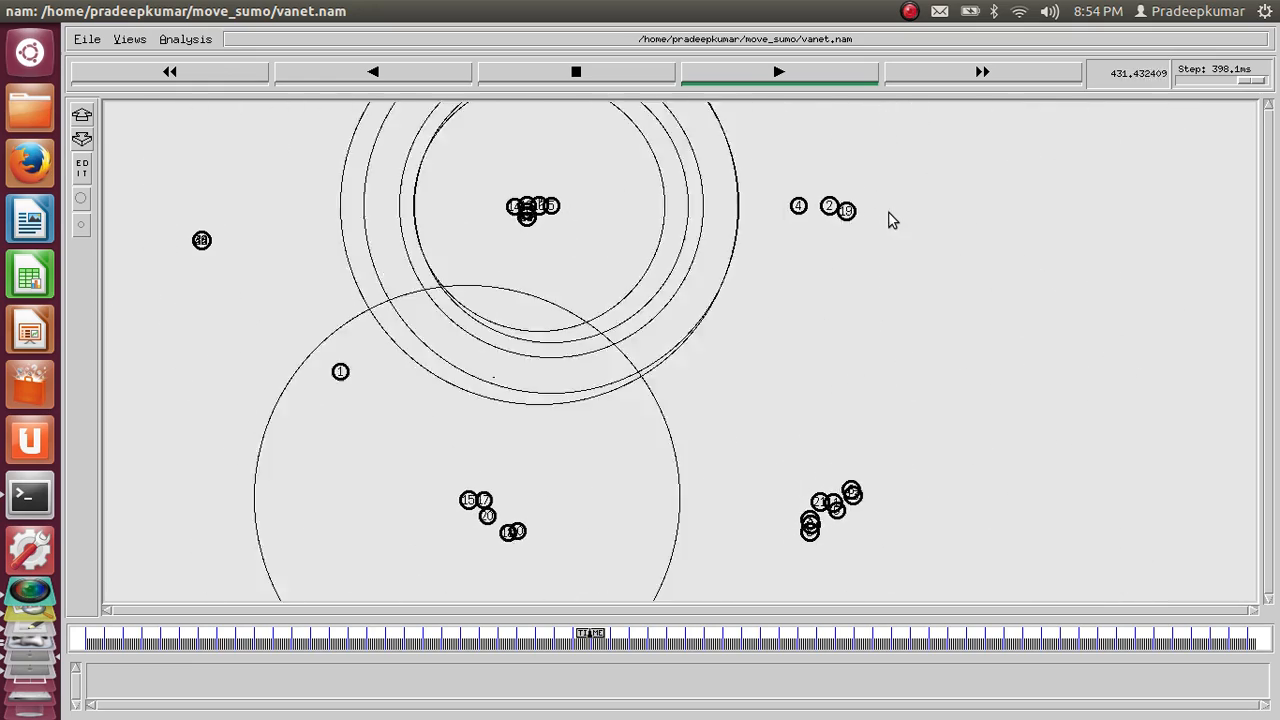
Switch to the image viewer and look at the road map sketch FullSizeRender.jpg
key(alt+Tab)
key(alt+Tab)
key(alt+Tab)
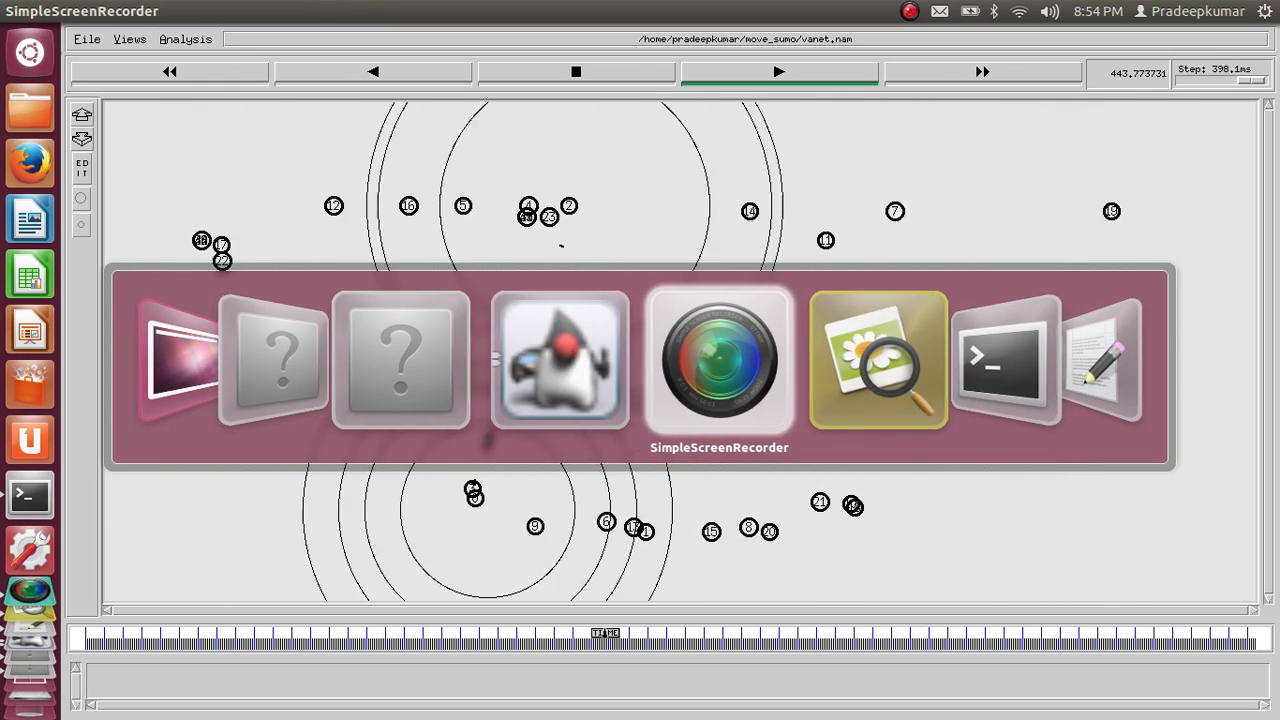
key(alt+Tab)
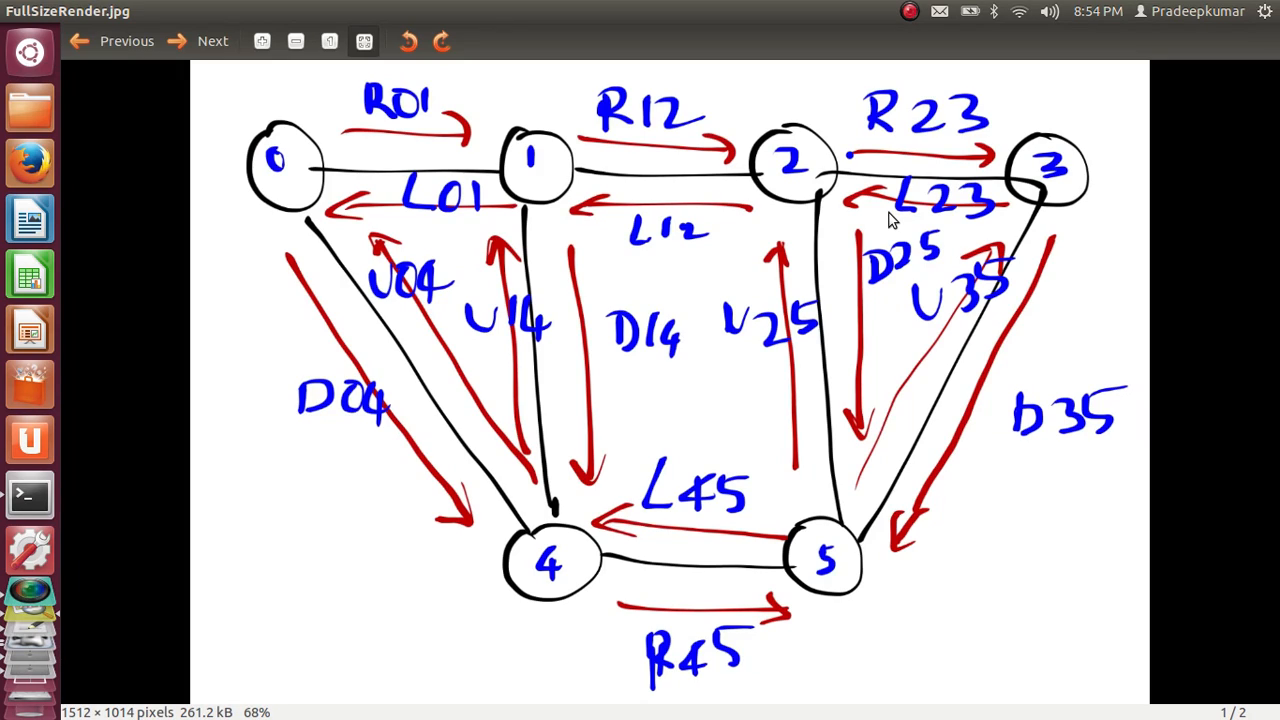
Switch back to the vanet.nam animation in Nam and move the playback ahead to about 868 s
key(alt+Tab)
key(alt+Tab)
key(alt+Tab)
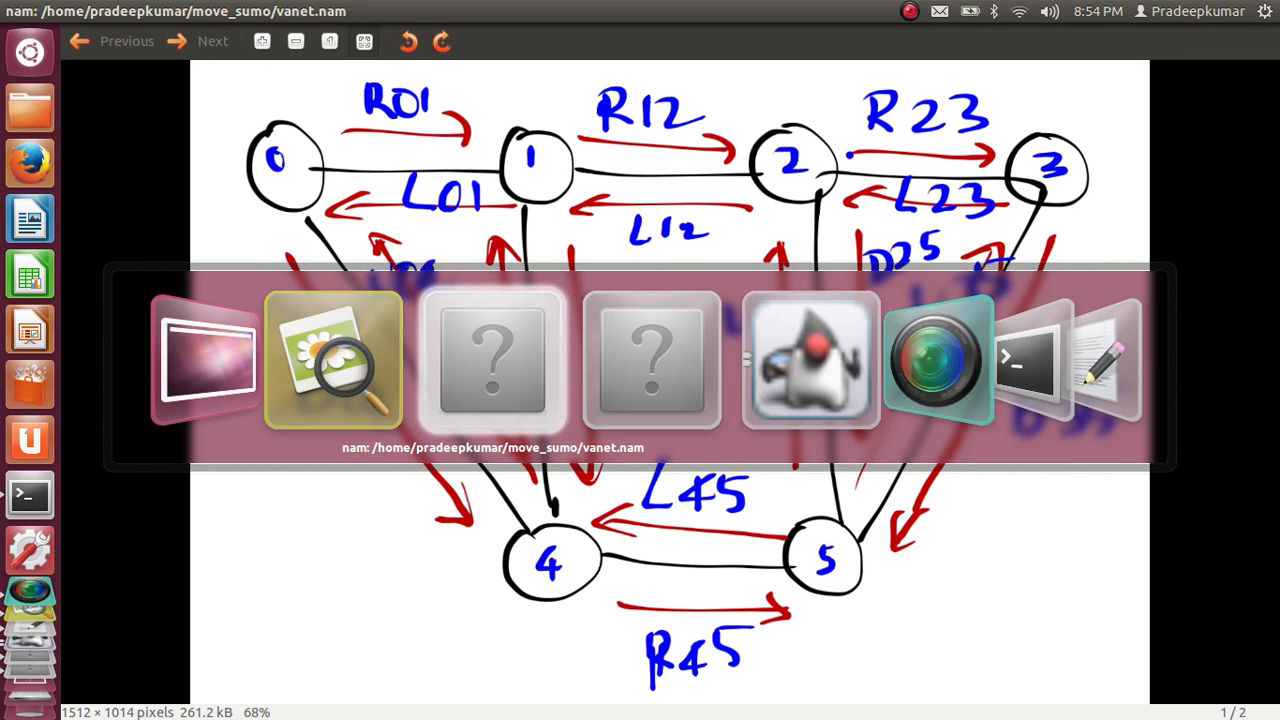
key(alt+Tab)
key(alt+Tab)
key(alt+Tab)
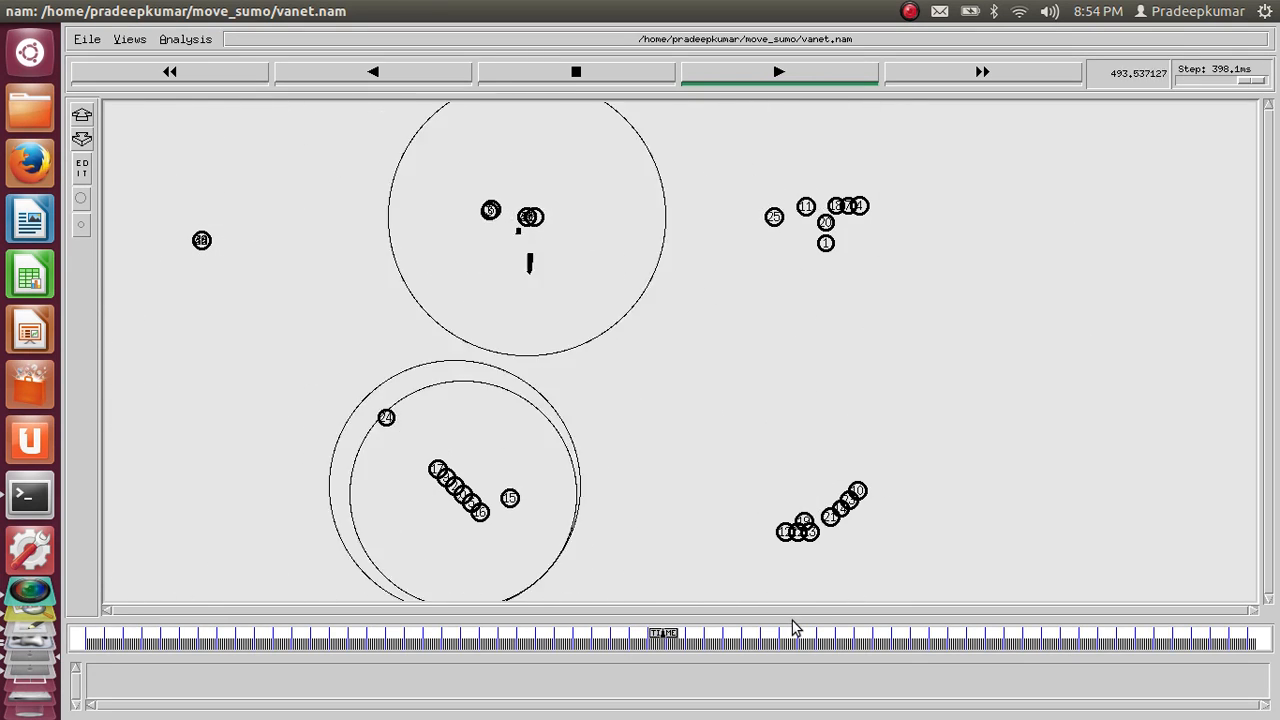
drag(672, 634, 1094, 658)
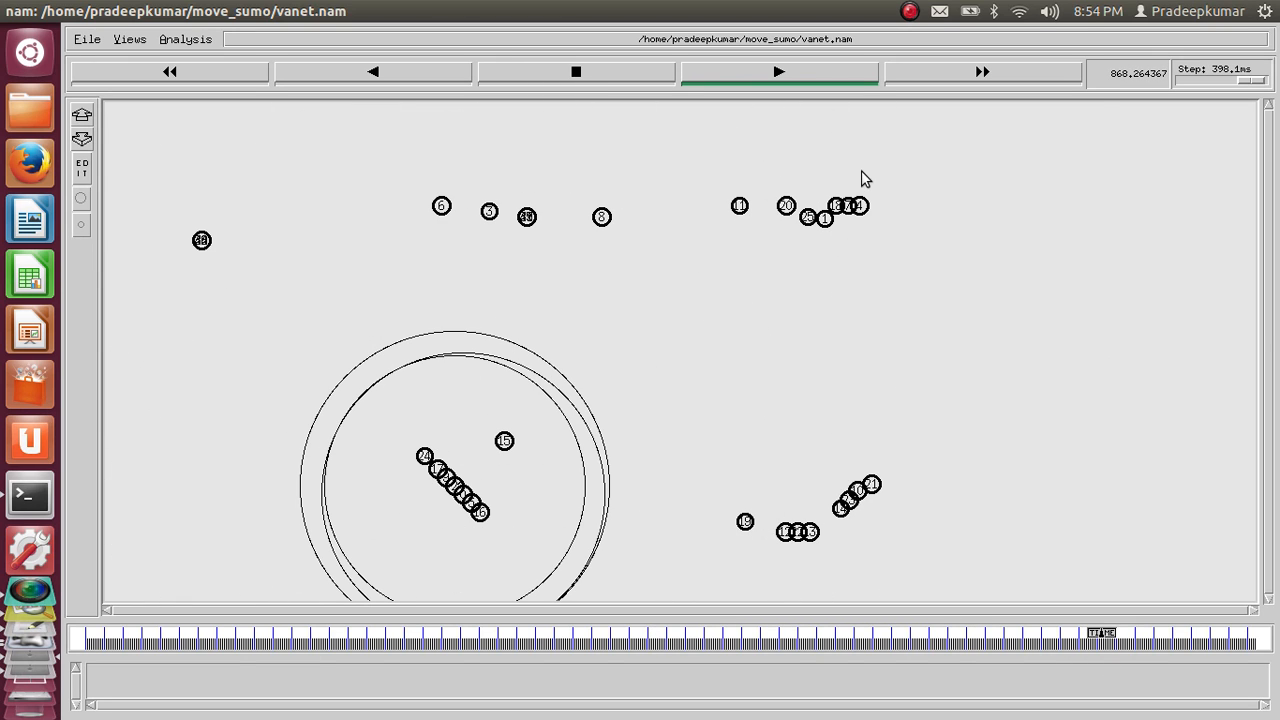
Switch to the terminal, stop the running MOVE.jar process and clear the screen
mouse_move(17, 10)
key(alt+Tab)
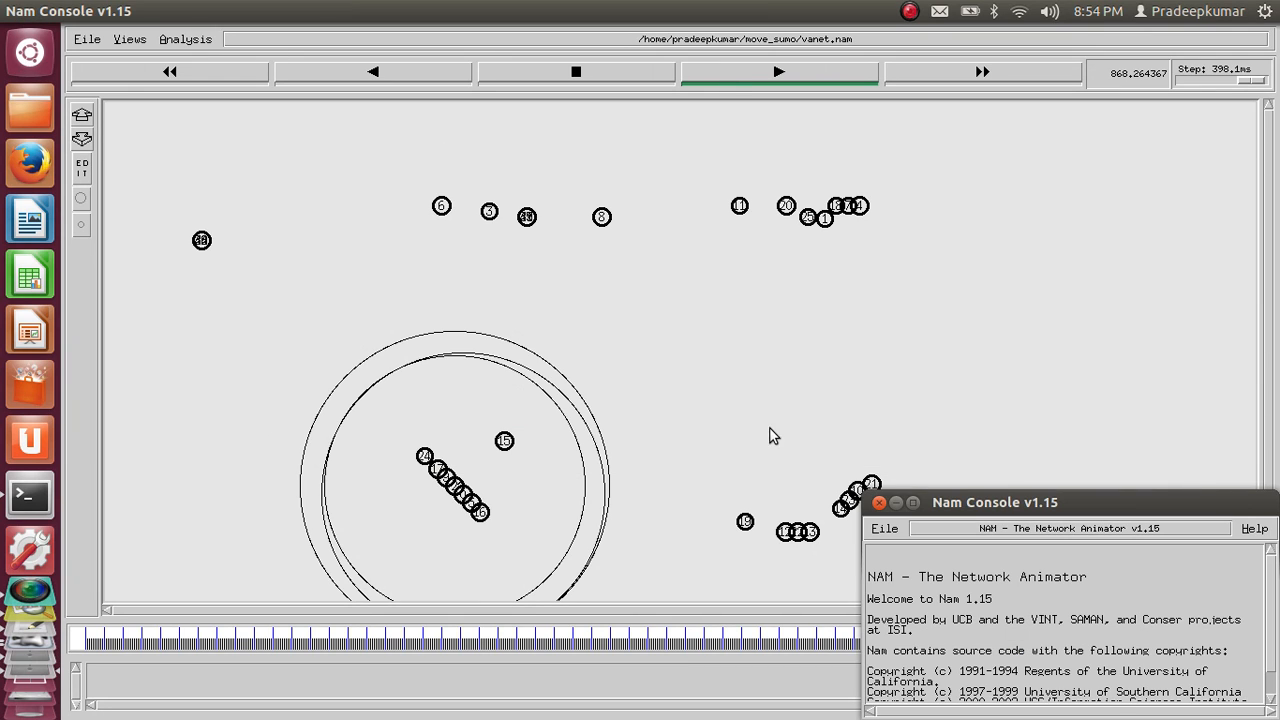
key(alt+Tab)
key(alt+Tab)
key(alt+Tab)
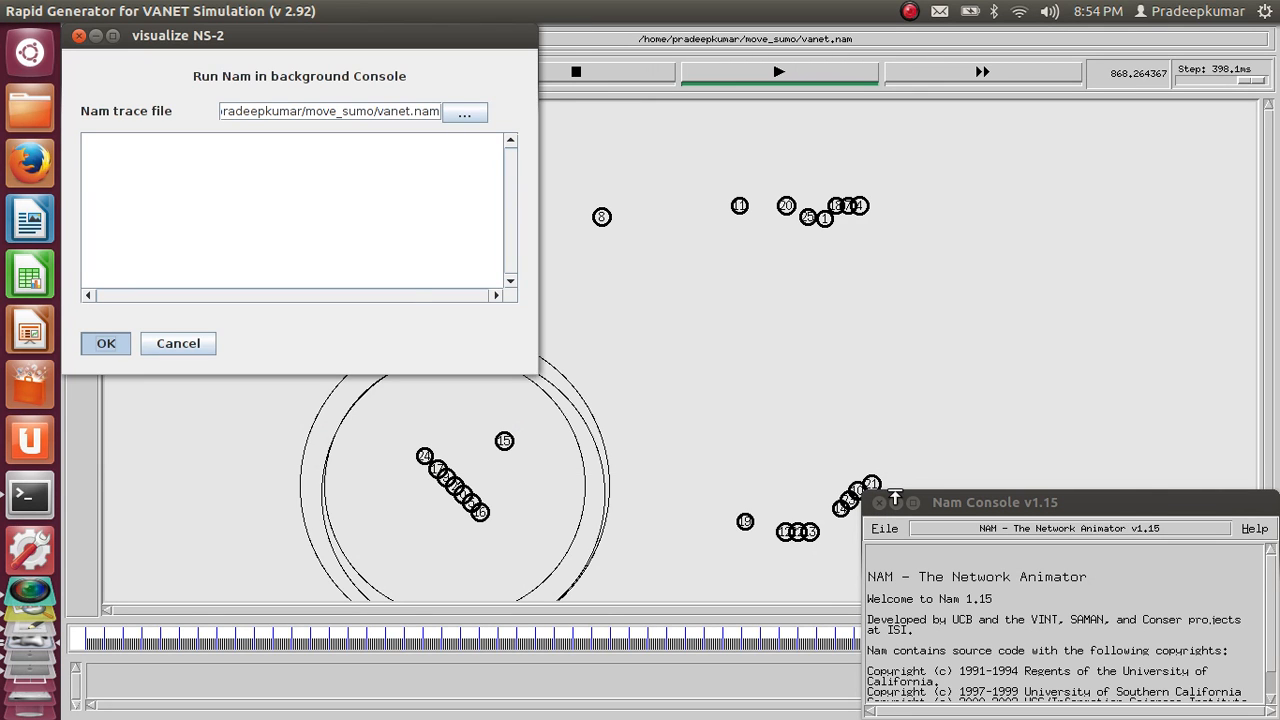
key(alt+Tab)
key(Escape)
key(alt+Tab)
key(alt+Tab)
key(alt+Tab)
key(alt+Tab)
key(alt+Tab)
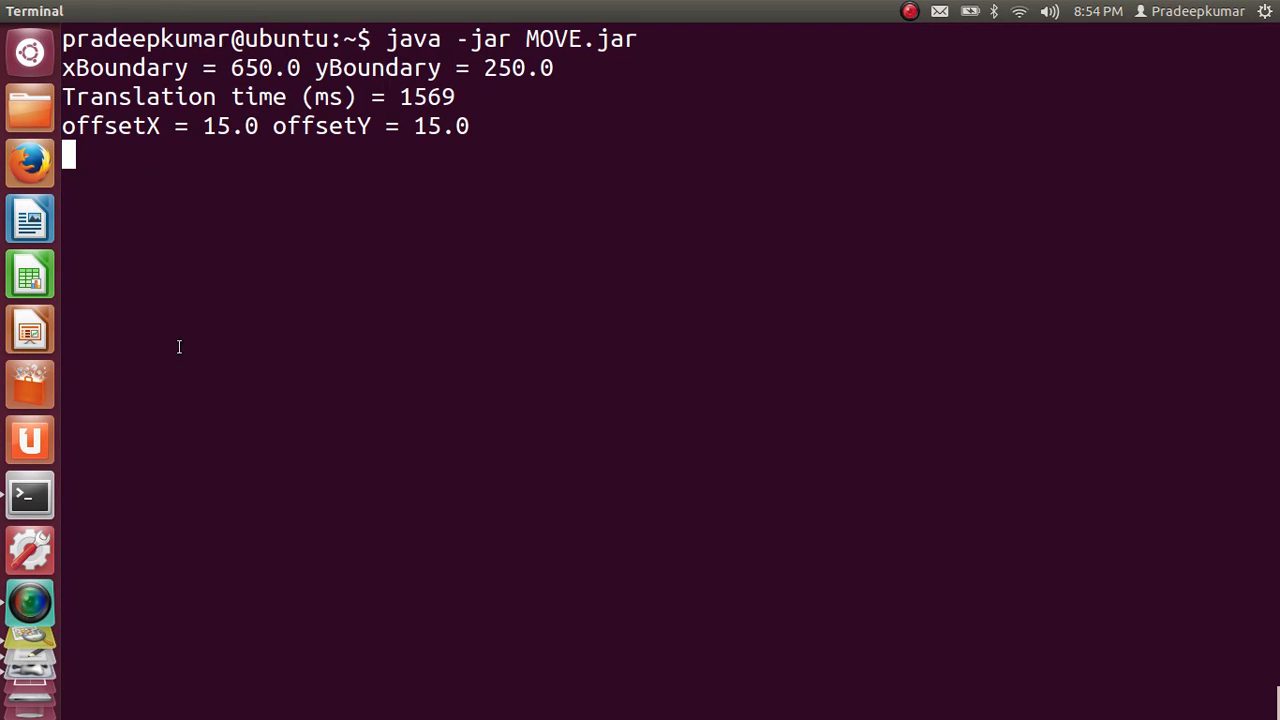
key(ctrl+c)
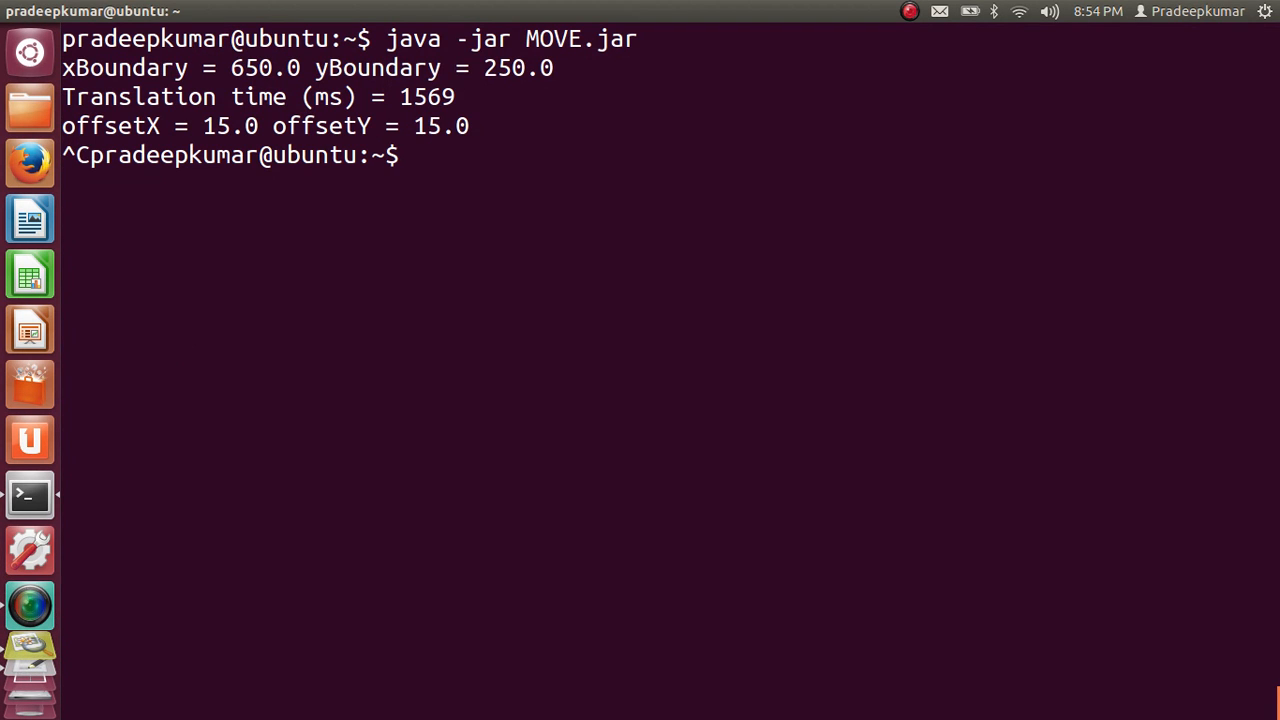
text(clear)
key(Return)
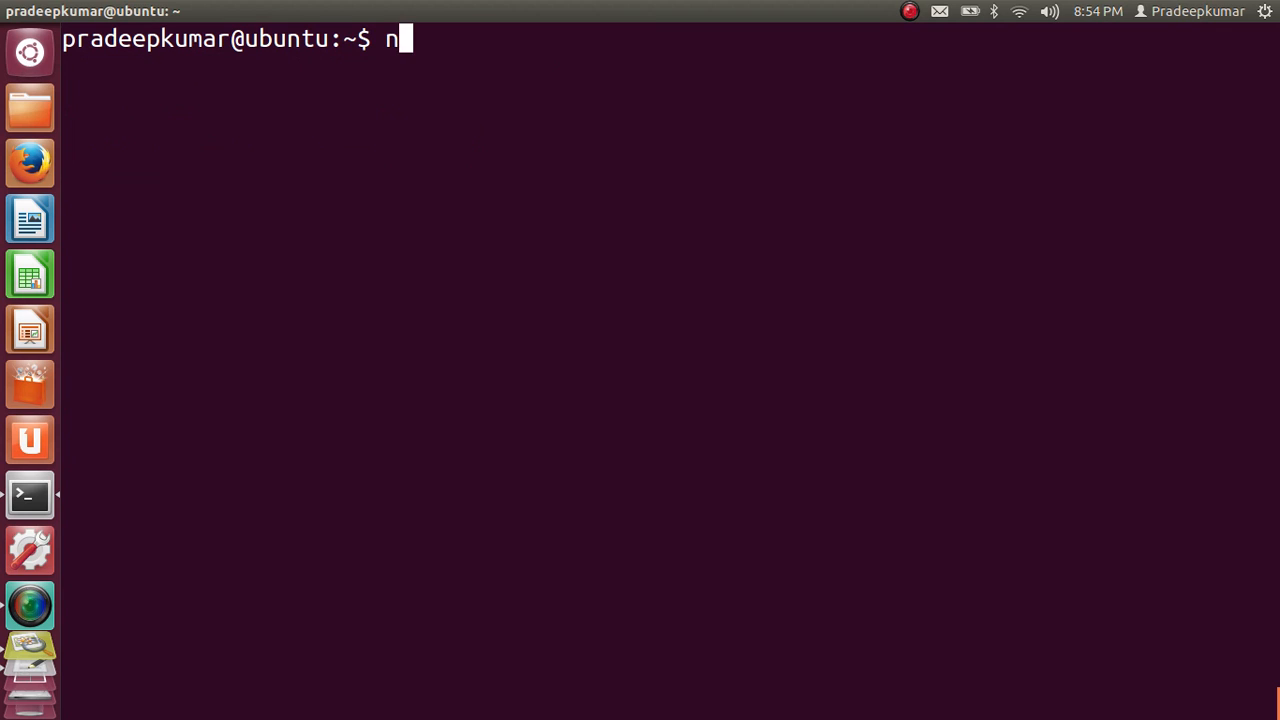
text(nam vanet.)
key(BackSpace)
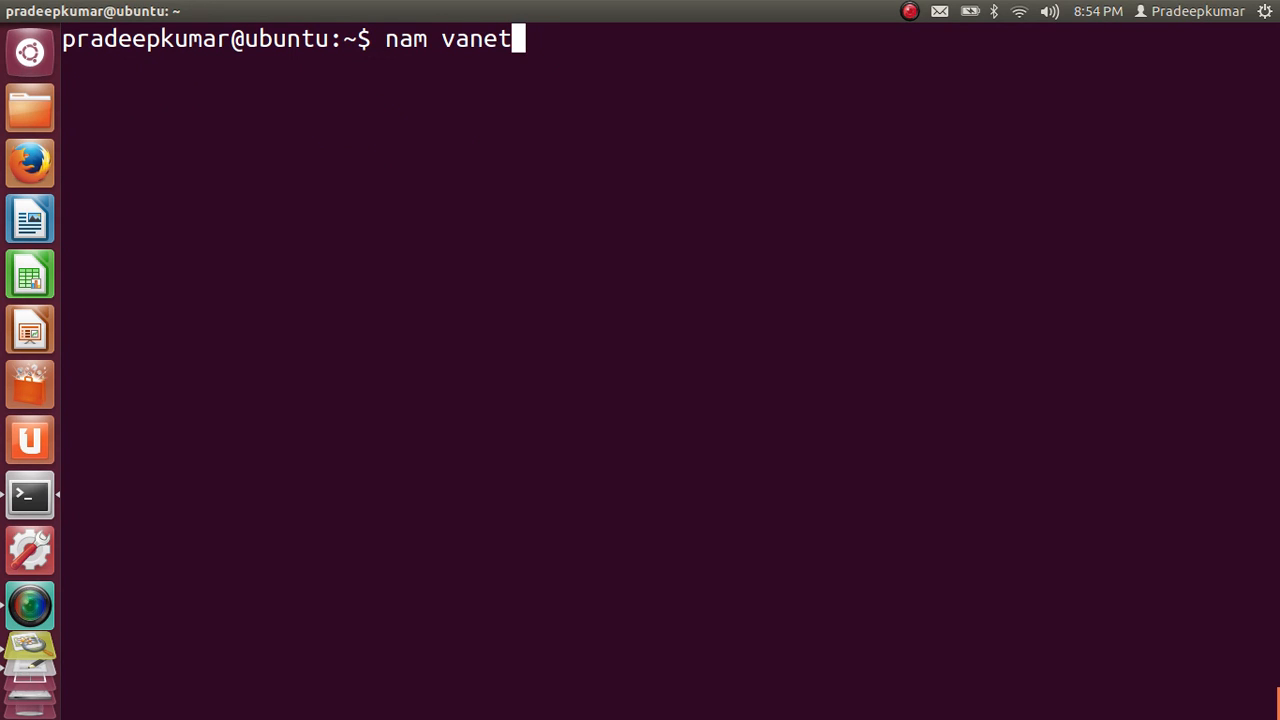
key(BackSpace)
key(BackSpace)
key(BackSpace)
key(BackSpace)
key(BackSpace)
key(BackSpace)
key(BackSpace)
key(BackSpace)
key(BackSpace)
Change the terminal's working directory to move_sumo/
text(cd move_sumo/)
key(Return)
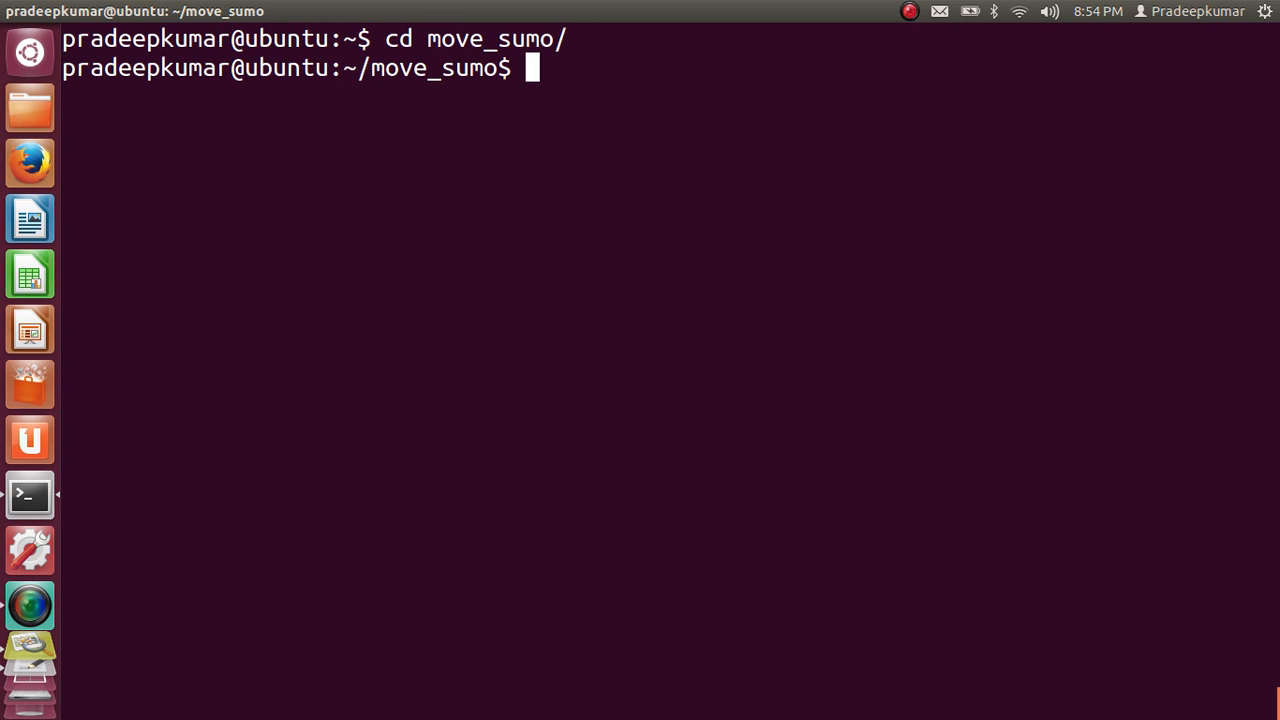
text(nam)
key(BackSpace)
key(BackSpace)
key(BackSpace)
text(s )
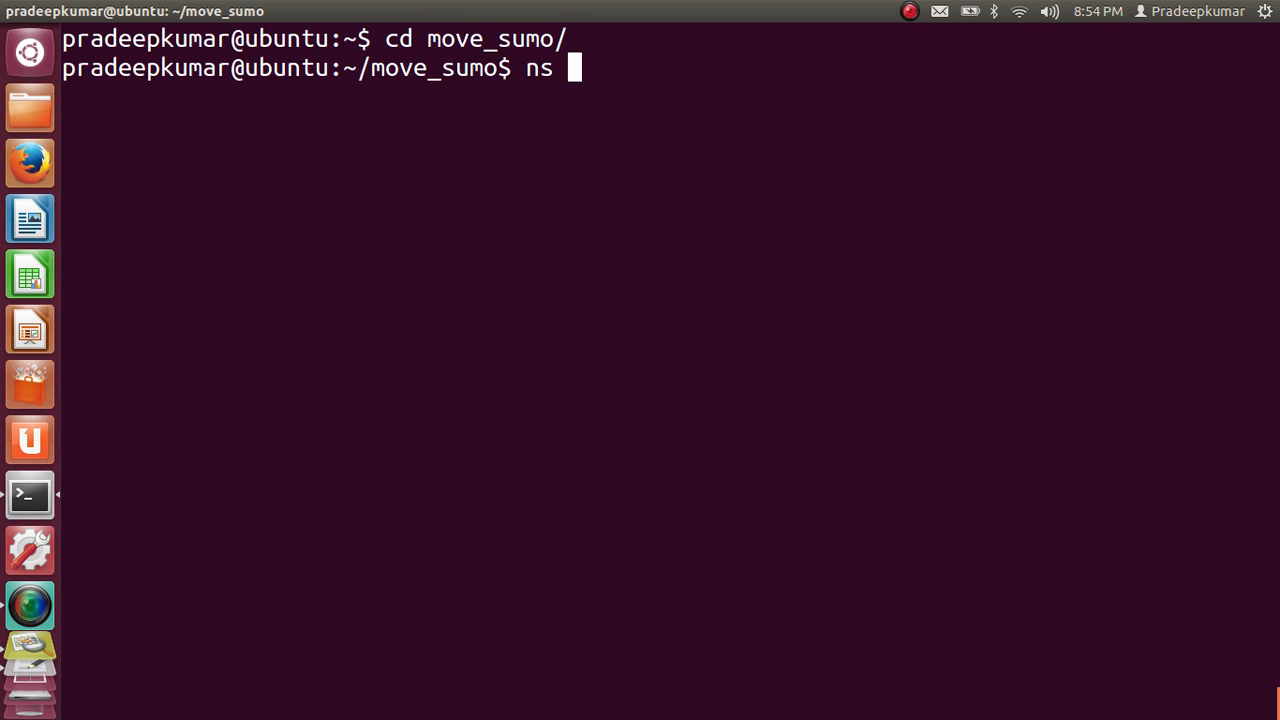
text(vanet.)
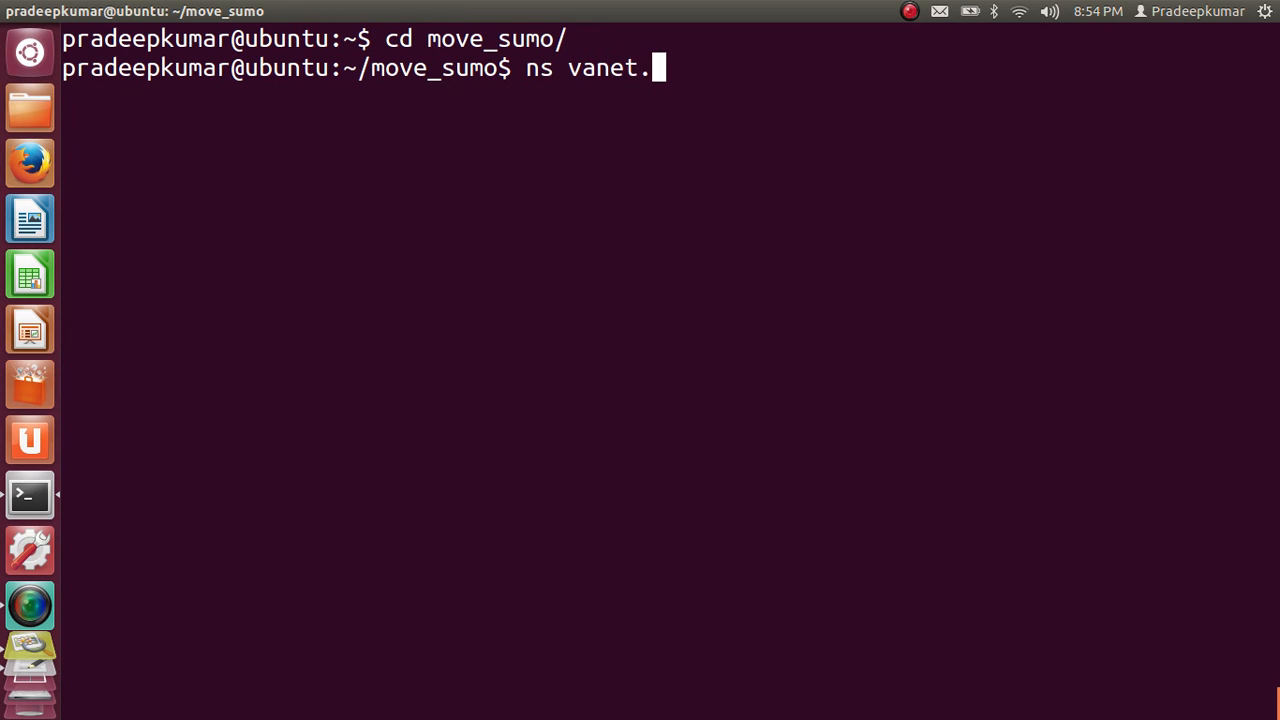
text(tcl)
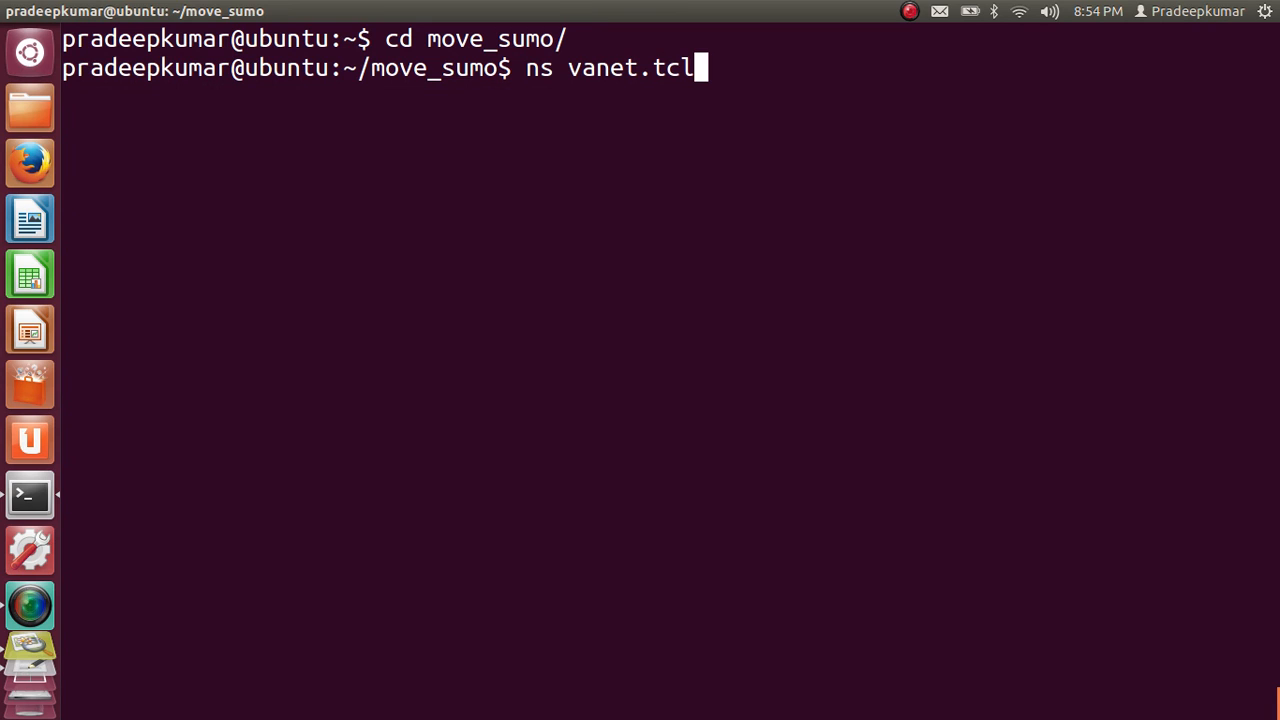
key(BackSpace)
key(BackSpace)
key(BackSpace)
key(BackSpace)
key(BackSpace)
key(BackSpace)
key(BackSpace)
key(BackSpace)
key(BackSpace)
key(BackSpace)
key(BackSpace)
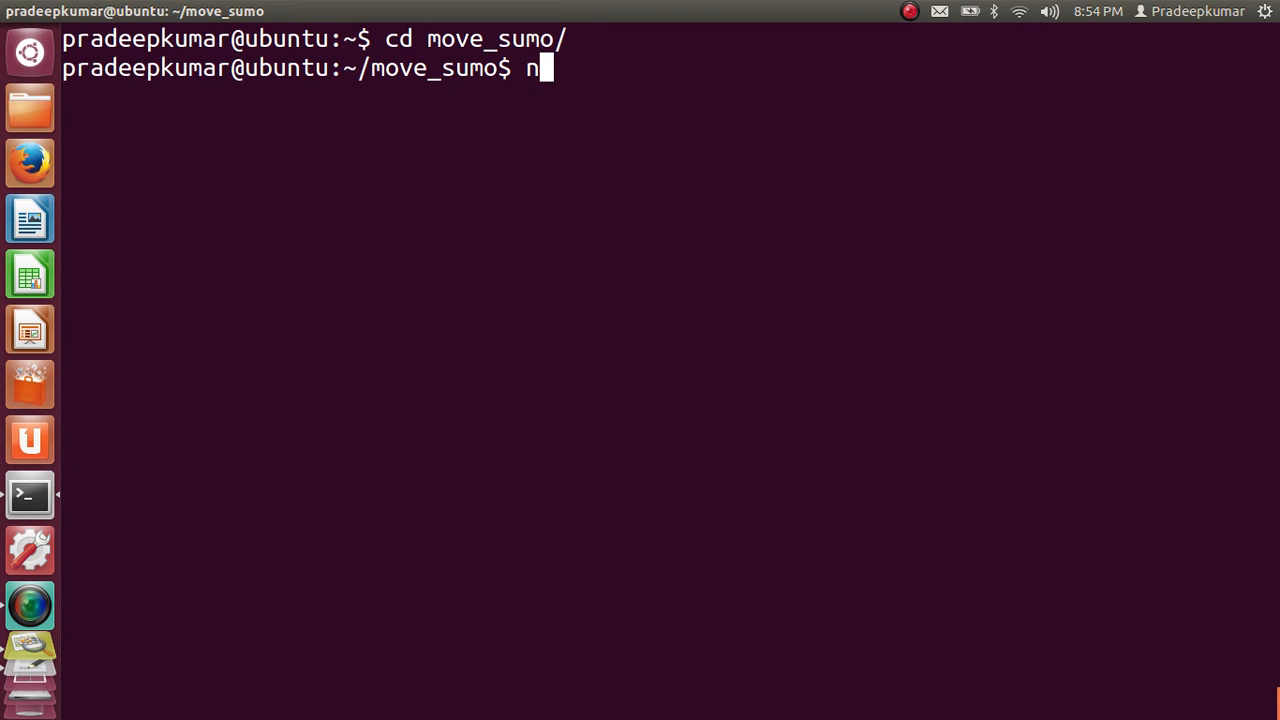
text(am vanet.)
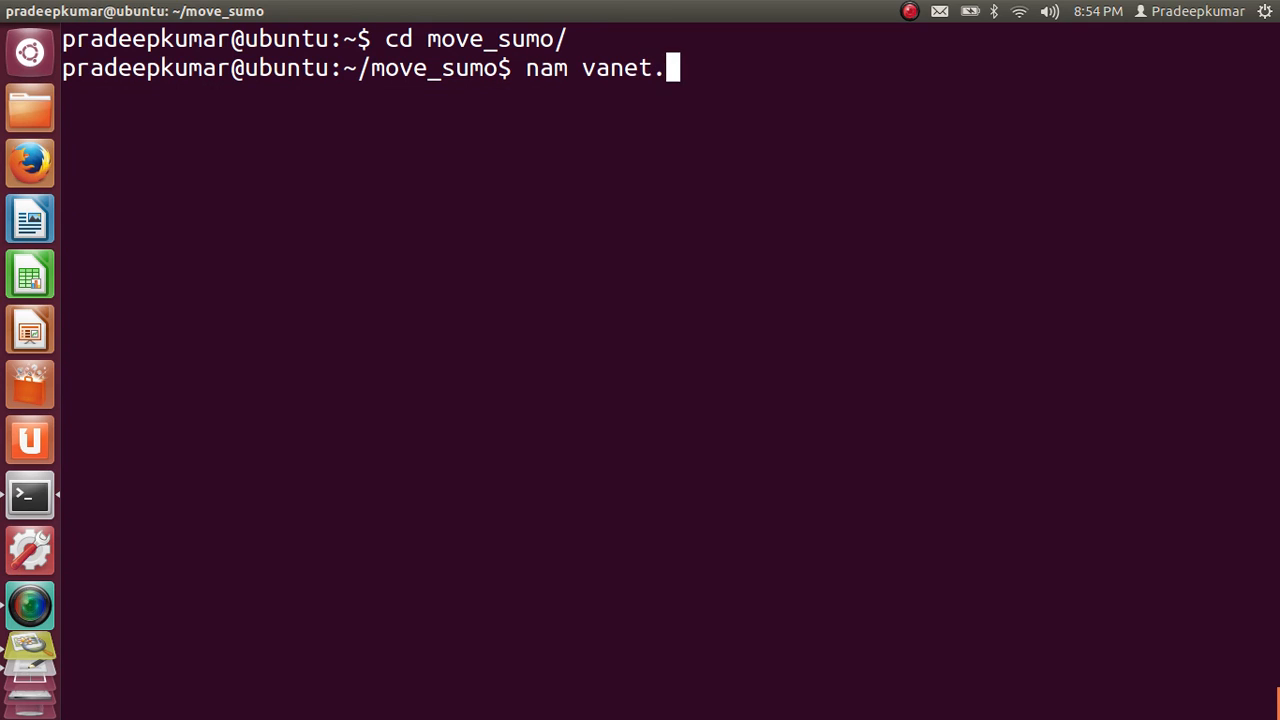
text(nam)
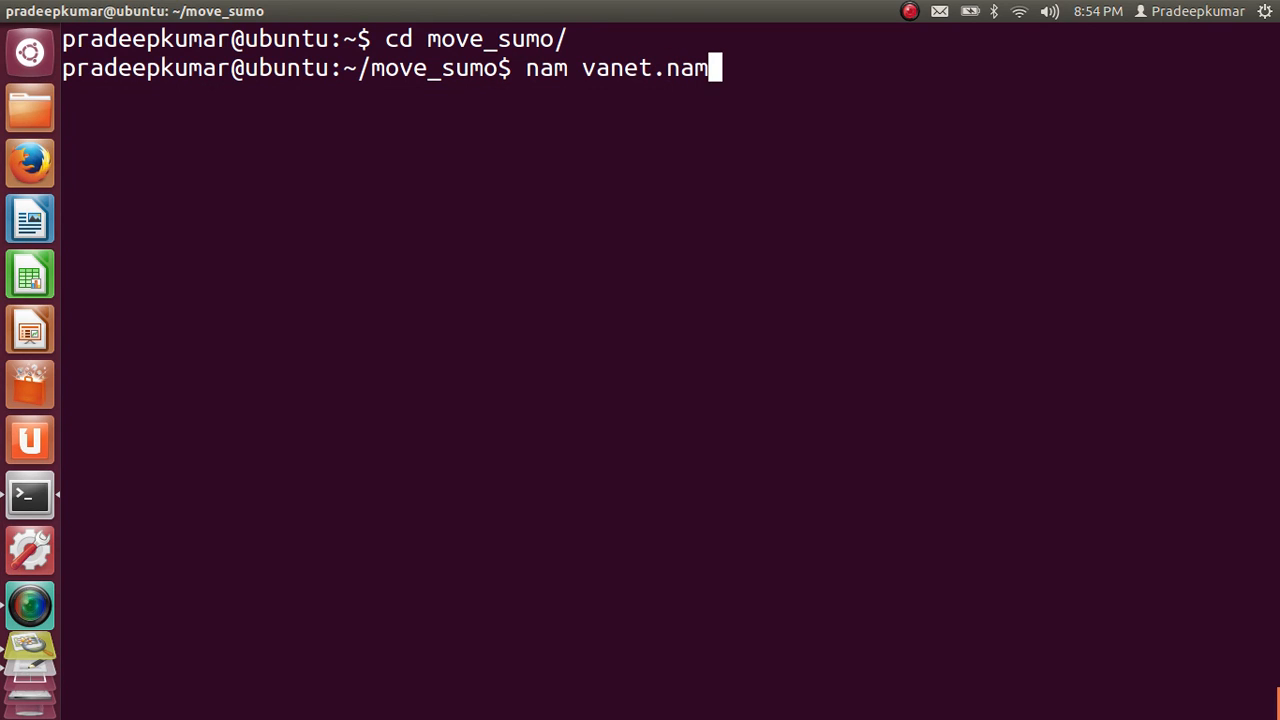
key(BackSpace)
key(BackSpace)
key(BackSpace)
key(BackSpace)
key(BackSpace)
key(BackSpace)
key(BackSpace)
key(BackSpace)
key(BackSpace)
key(BackSpace)
key(BackSpace)
key(BackSpace)
key(BackSpace)
Run trgraph on vanet.tr and reposition the Trace graph 2.02 window over the middle of the Graphs window
text(trg)
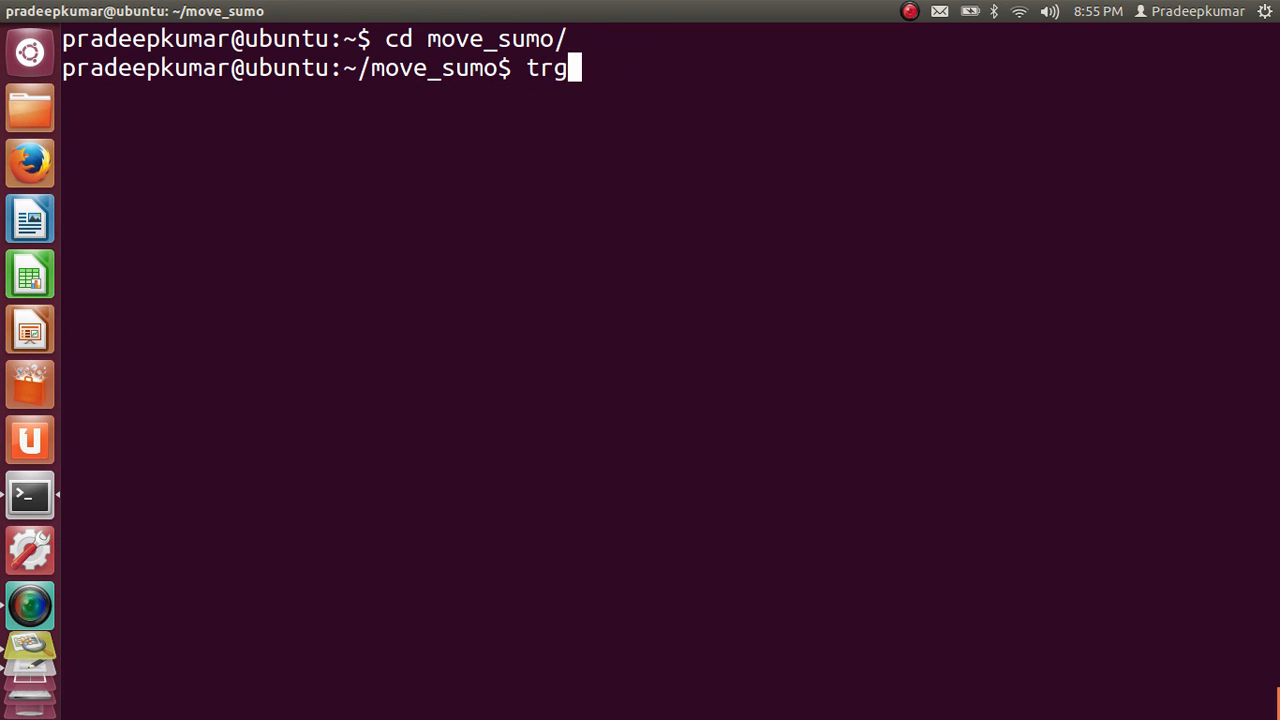
text(raph b)
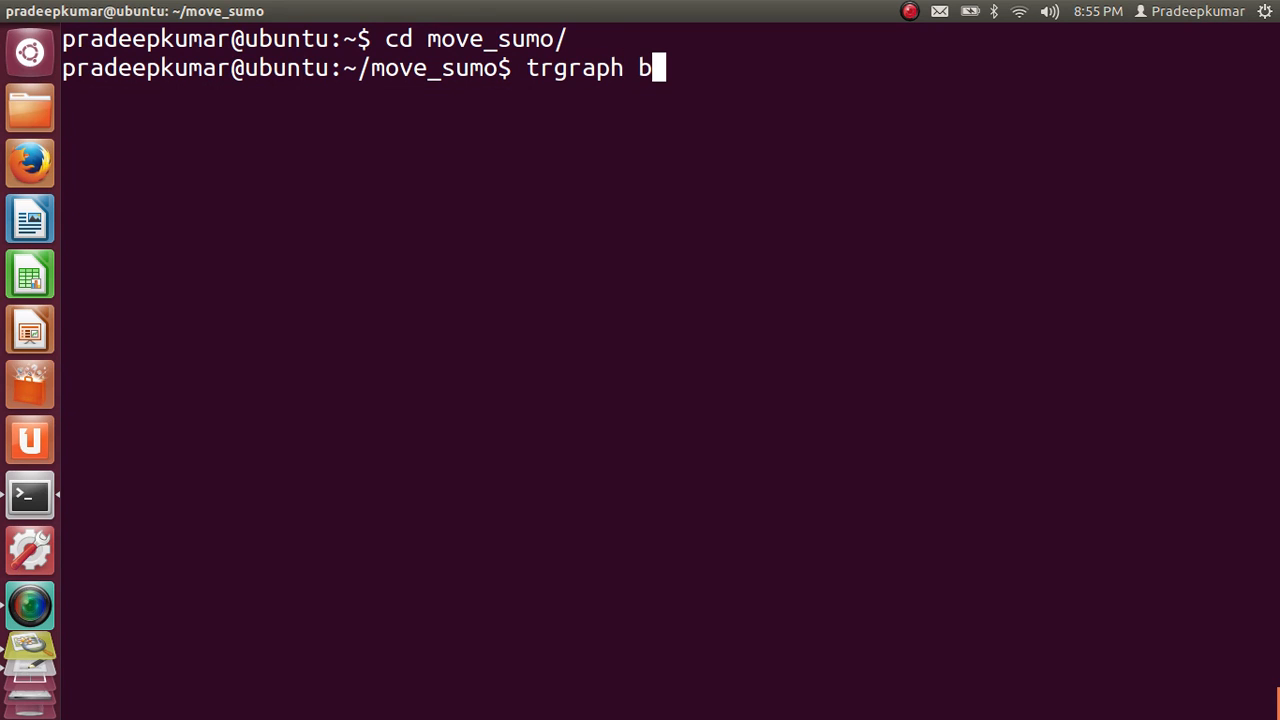
key(BackSpace)
text(vanet.)
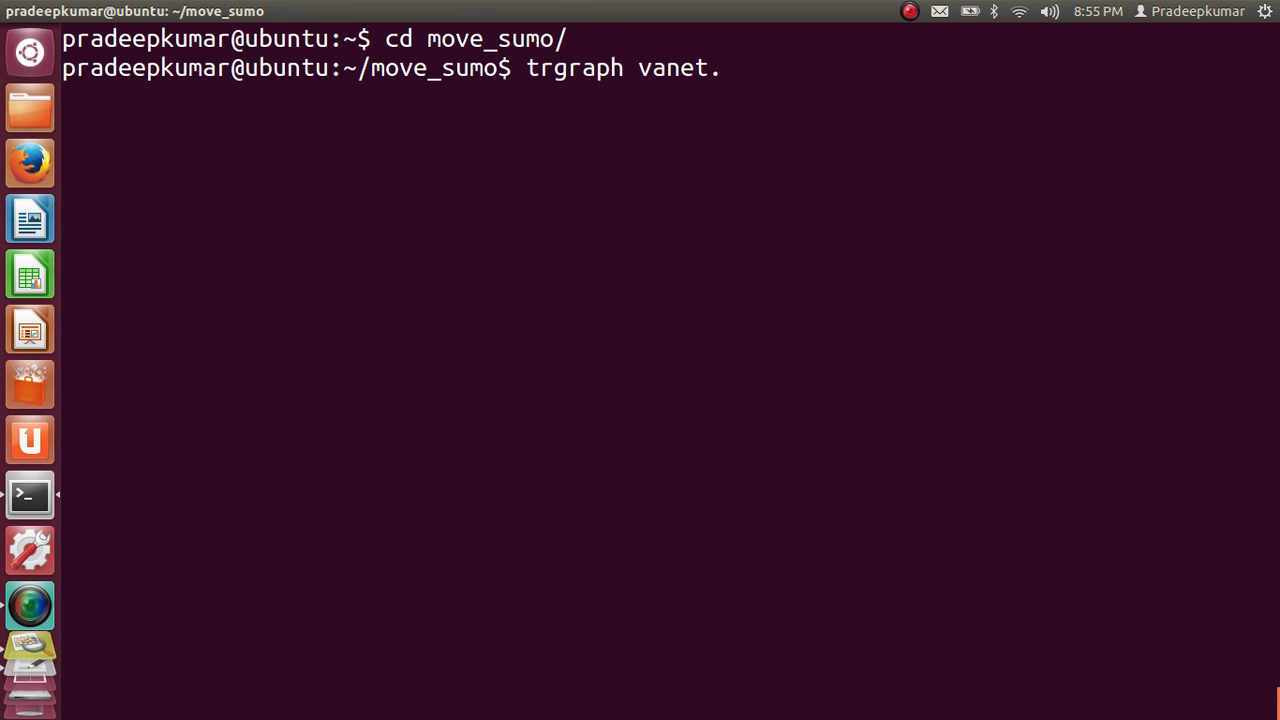
text(tr)
key(Return)
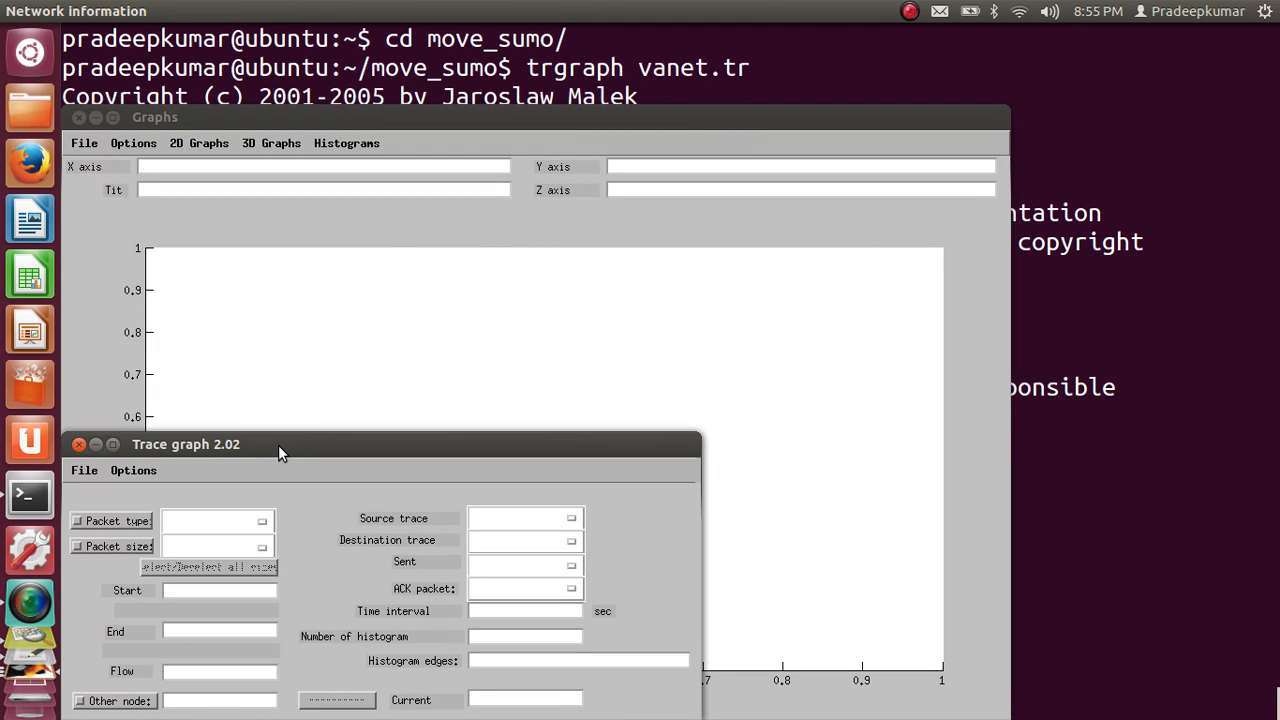
drag(278, 445, 480, 327)
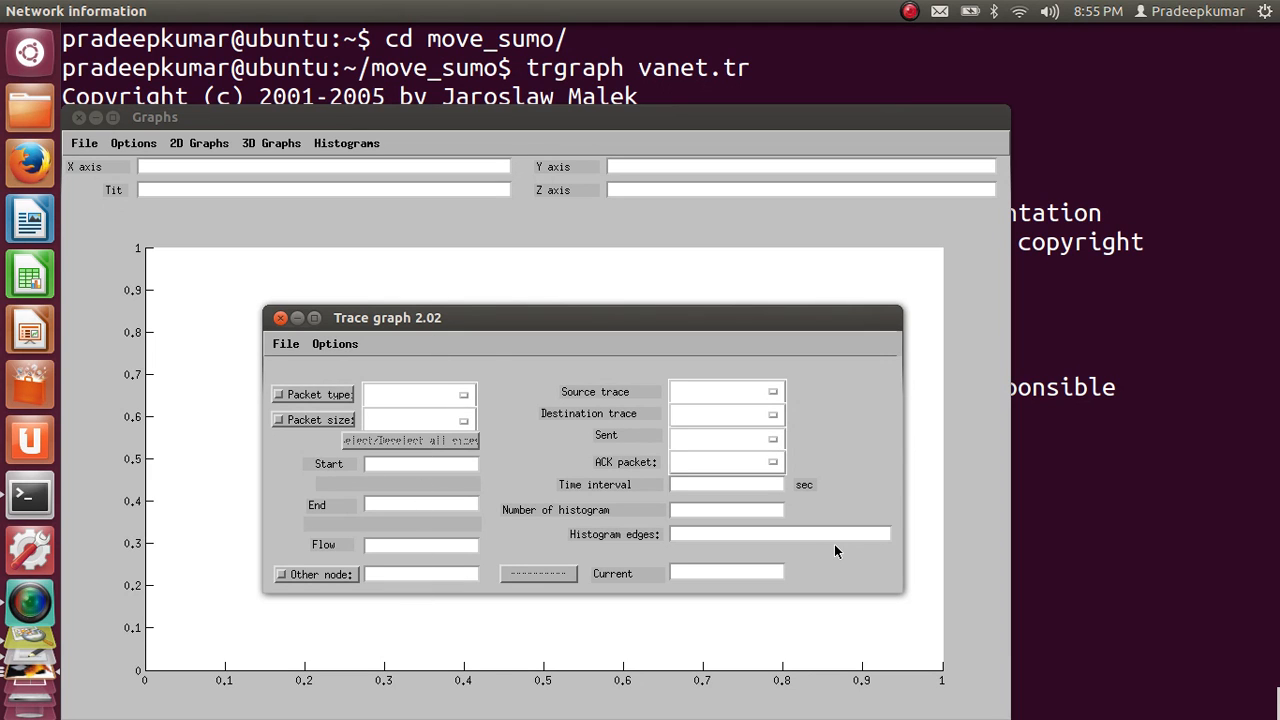
key(alt+Tab)
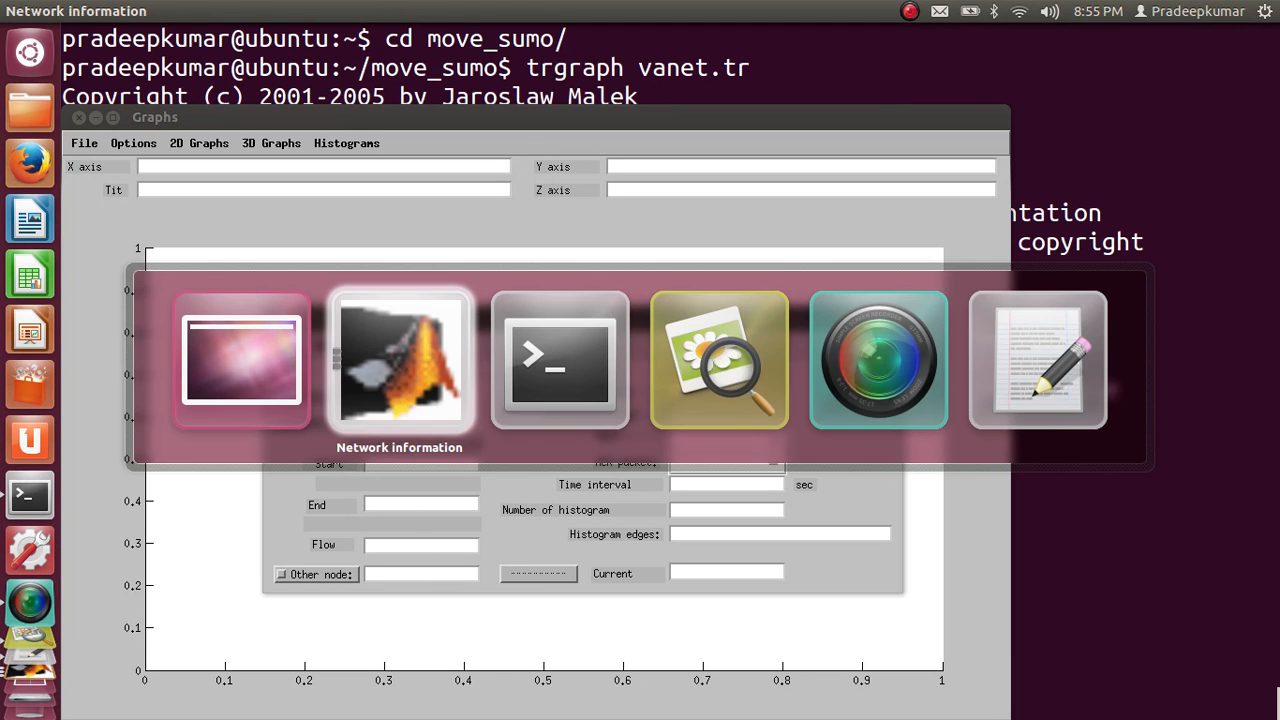
key(alt+Tab)
key(alt+Tab)
key(alt+Tab)
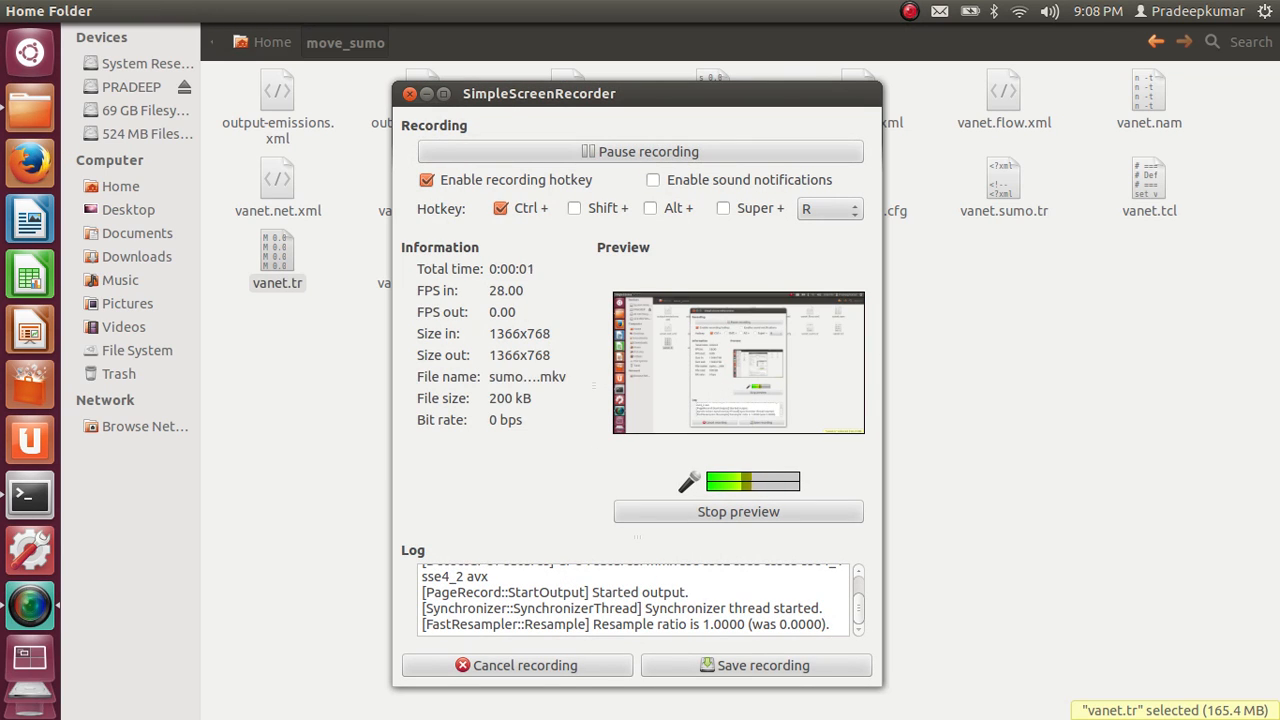
key(alt+Tab)
key(alt+Tab)
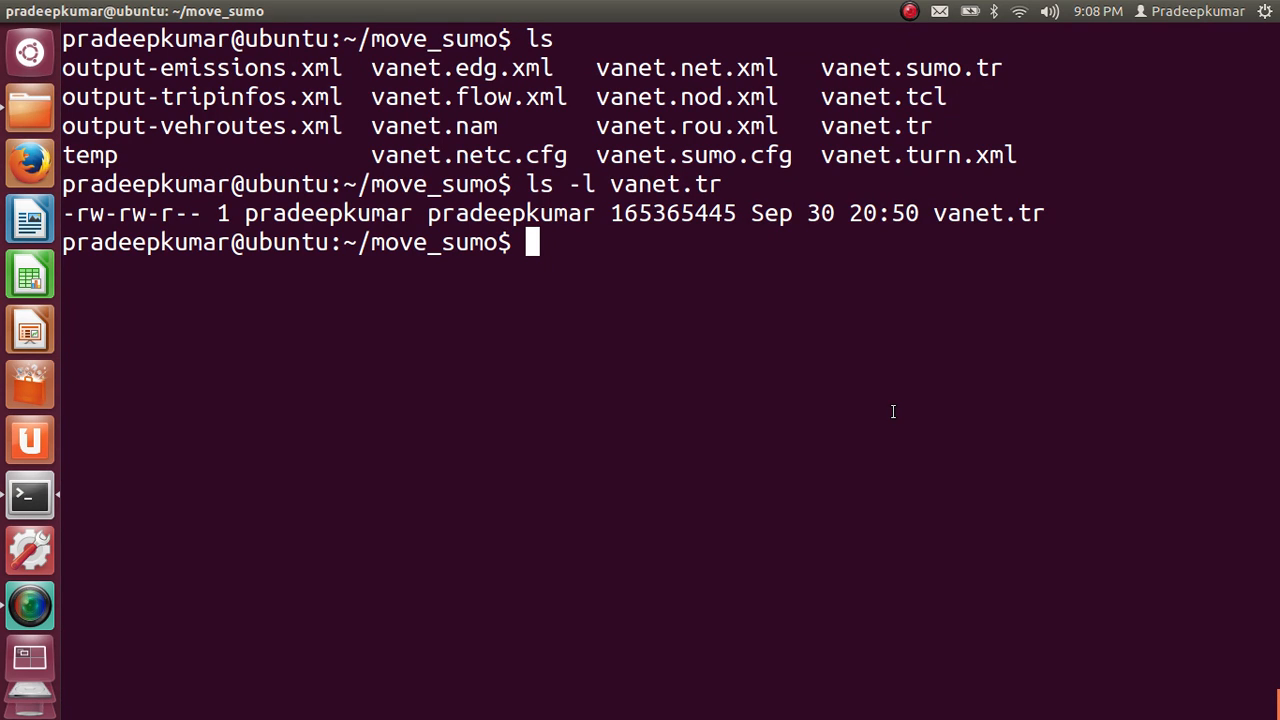
Highlight the file size of vanet.tr in the terminal listing, and check the file's properties in the move_sumo folder of the file manager
double_click(675, 214)
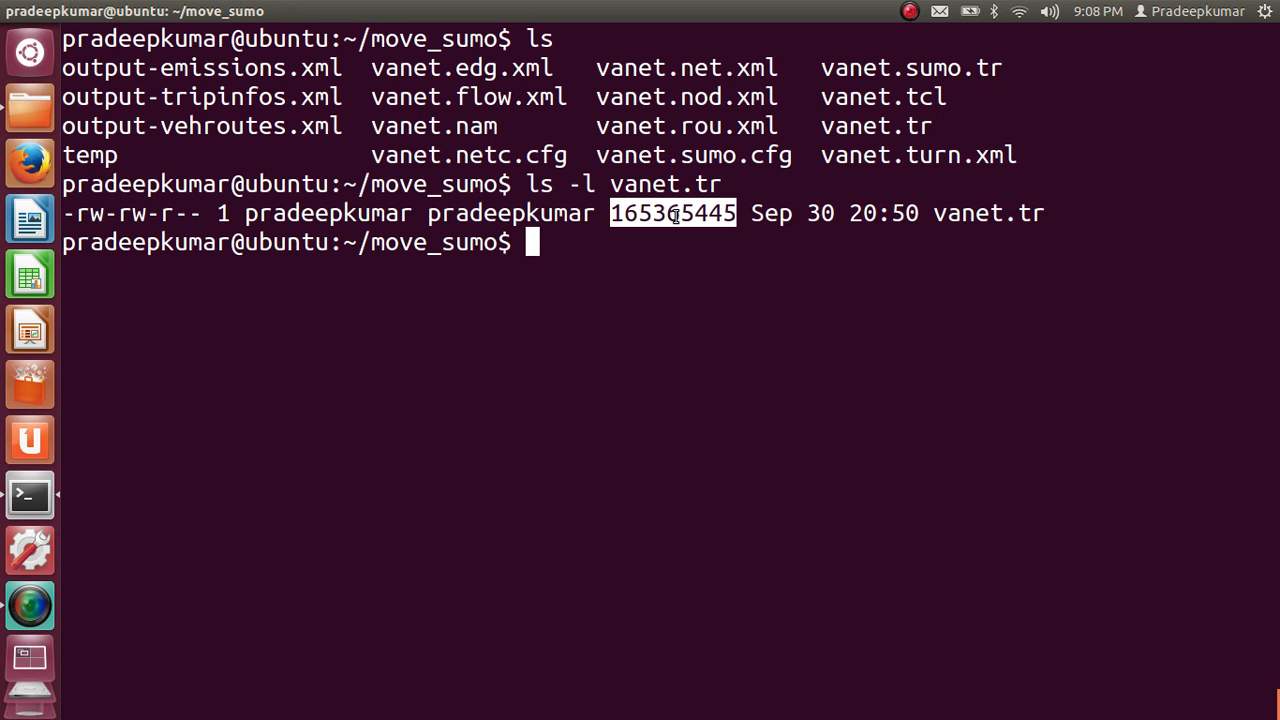
key(alt+Tab)
key(alt+Tab)
key(alt+Tab)
key(alt+Tab)
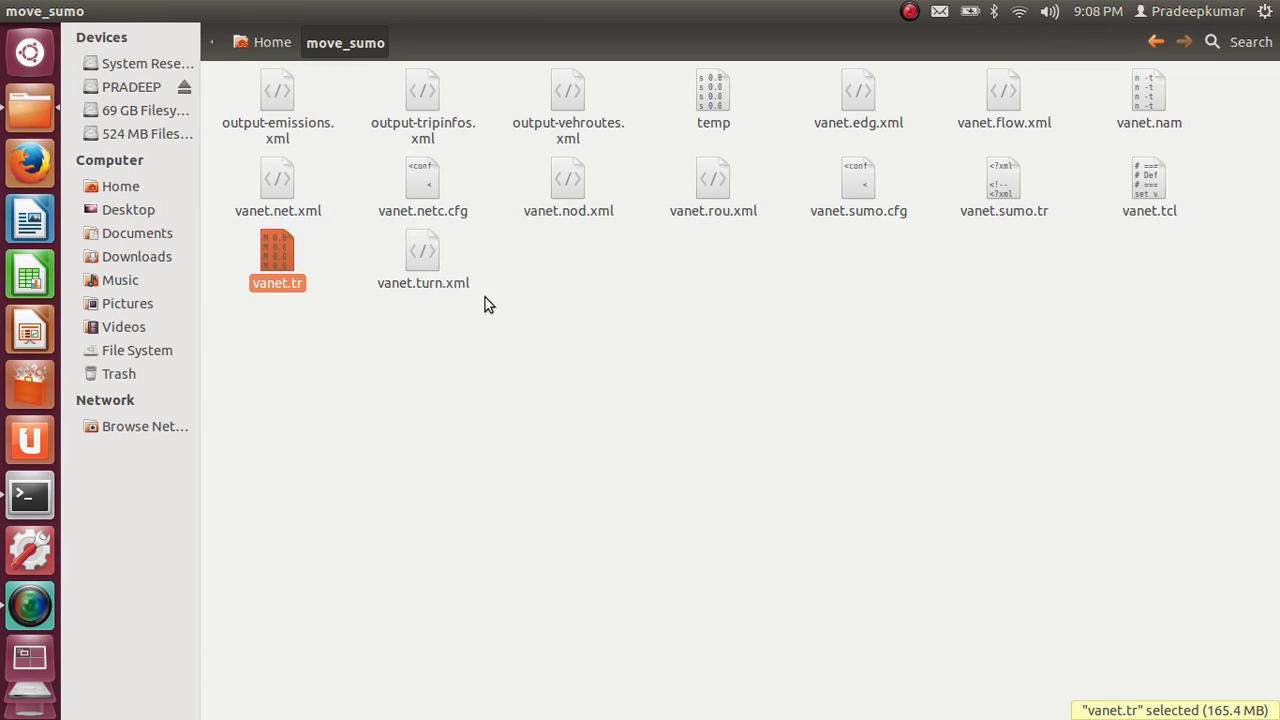
key(ctrl+i)
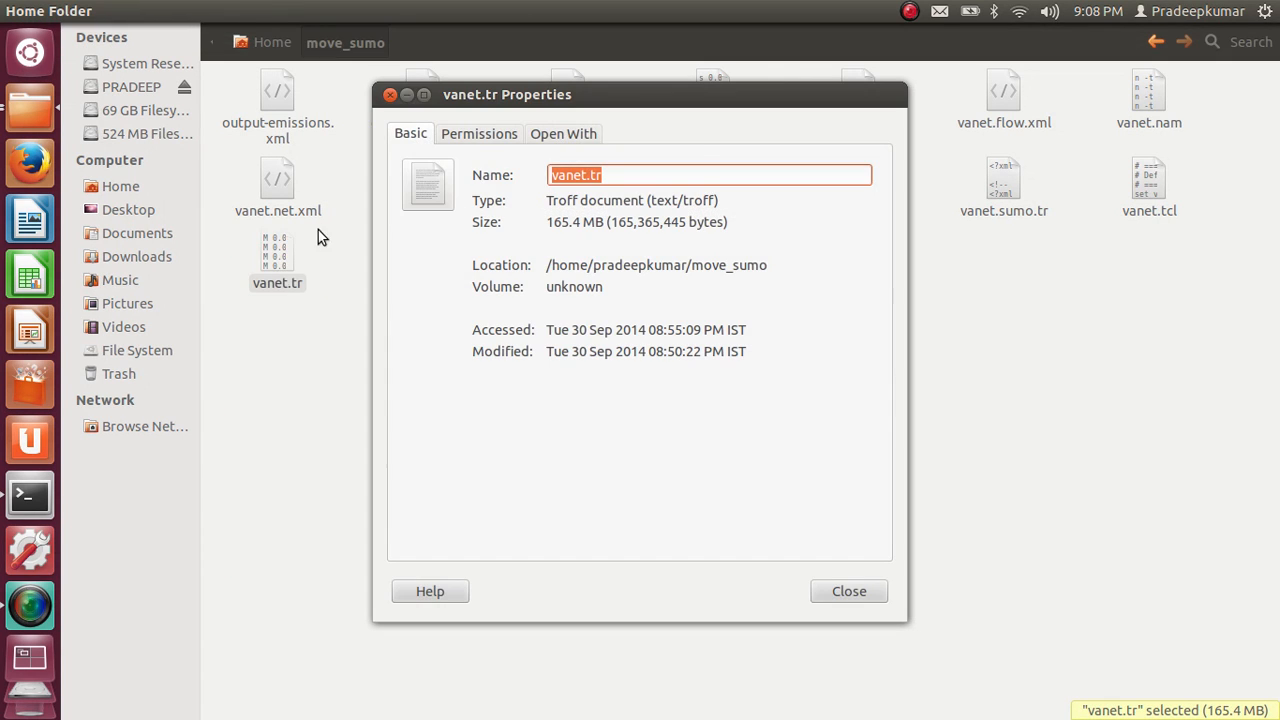
key(Escape)
Open vanet.tr in gedit and look through its packet trace records from the end of the file backwards, closing the editor when done
key(Return)
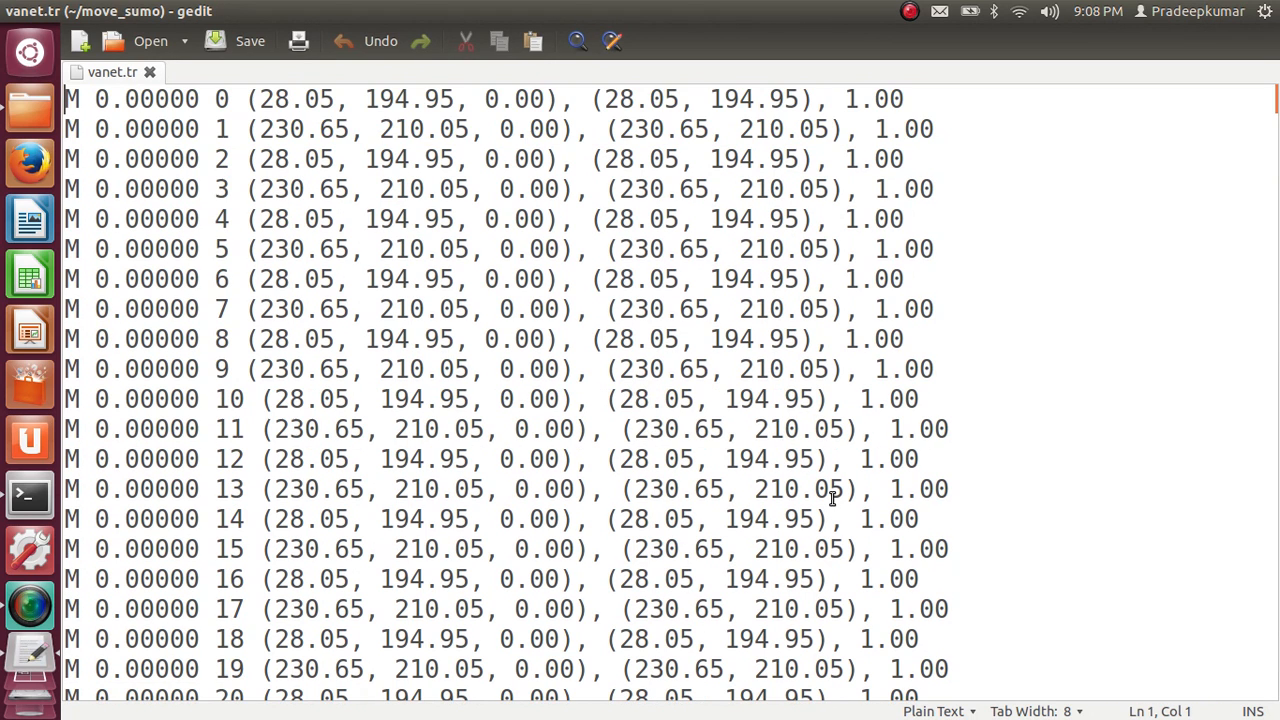
key(ctrl+End)
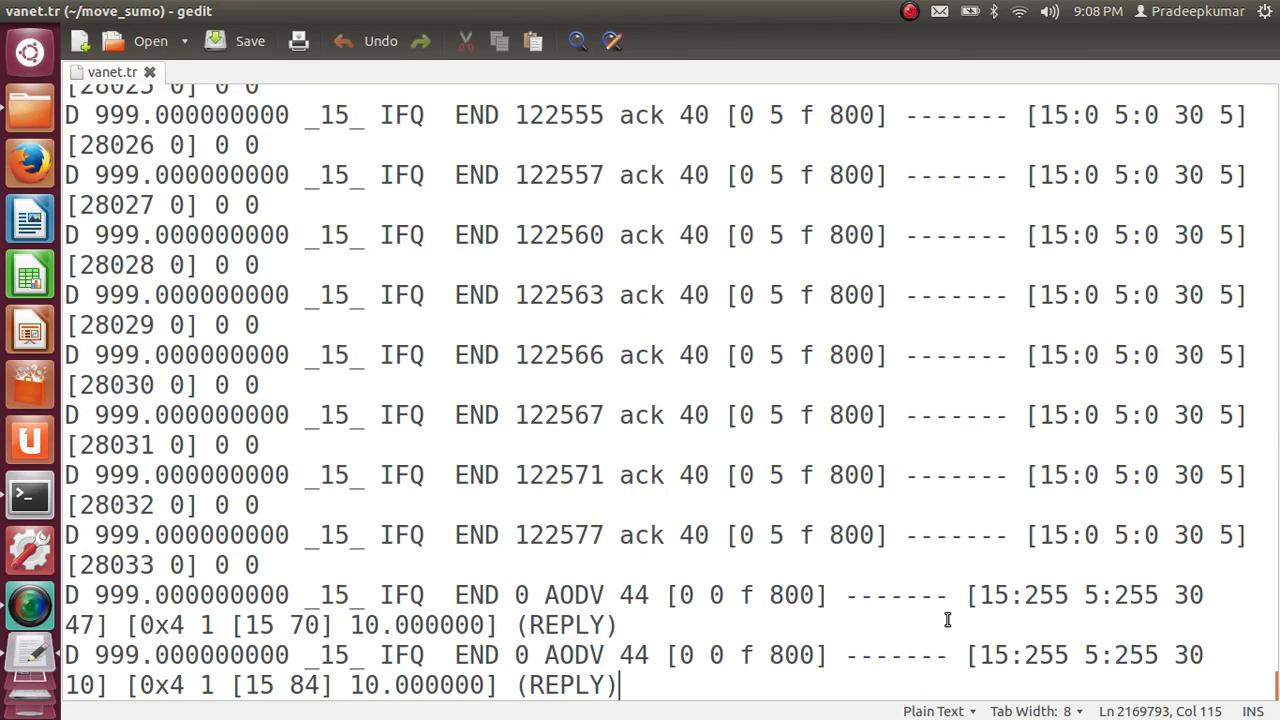
key(Page_Up)
key(Page_Up)
key(Page_Up)
key(Page_Up)
key(Page_Up)
key(Page_Up)
key(Page_Up)
key(Page_Up)
key(Page_Up)
key(Page_Up)
key(Page_Up)
key(Page_Up)
key(Page_Up)
key(Page_Up)
key(Page_Up)
key(Page_Up)
key(Page_Up)
key(Page_Up)
key(Page_Up)
key(Page_Up)
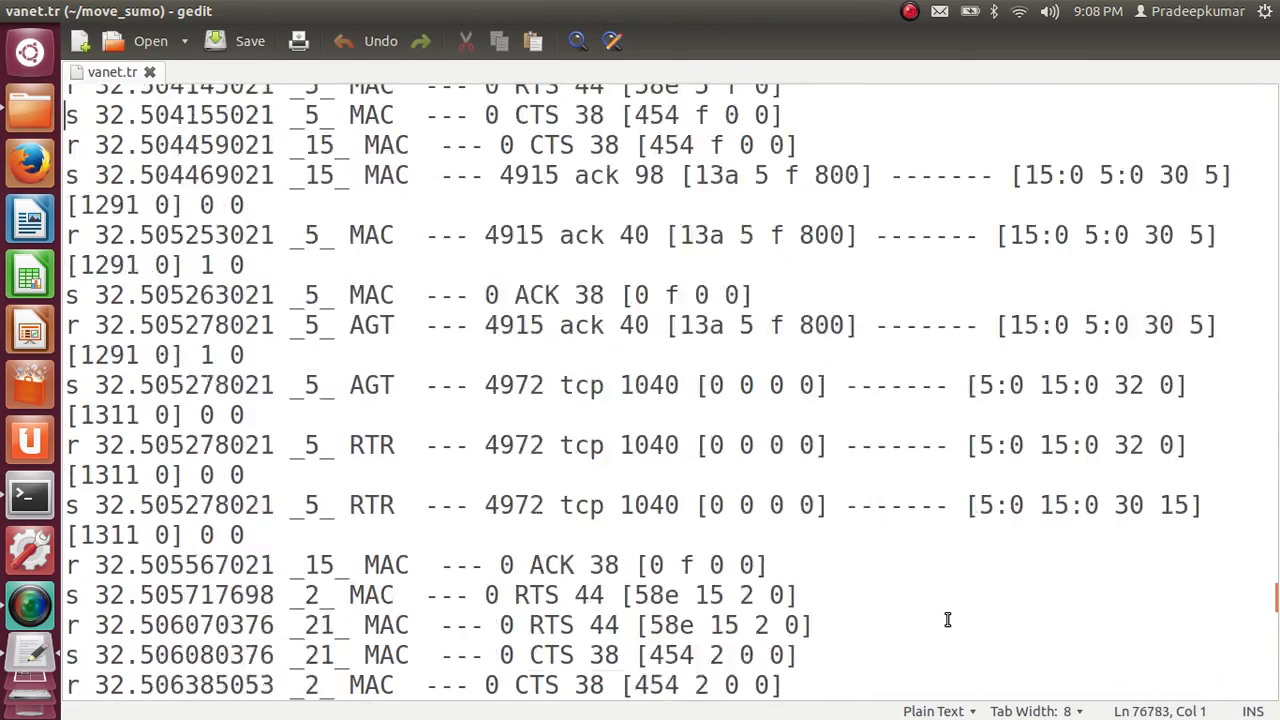
key(Page_Up)
key(Page_Up)
key(Page_Up)
key(Page_Up)
key(Page_Up)
key(Page_Up)
key(Page_Up)
key(Page_Up)
key(Page_Up)
key(Page_Up)
key(Page_Up)
key(Page_Up)
key(Page_Up)
key(Page_Up)
key(Page_Up)
key(Page_Up)
key(Page_Up)
key(Page_Up)
key(Page_Up)
key(Page_Up)
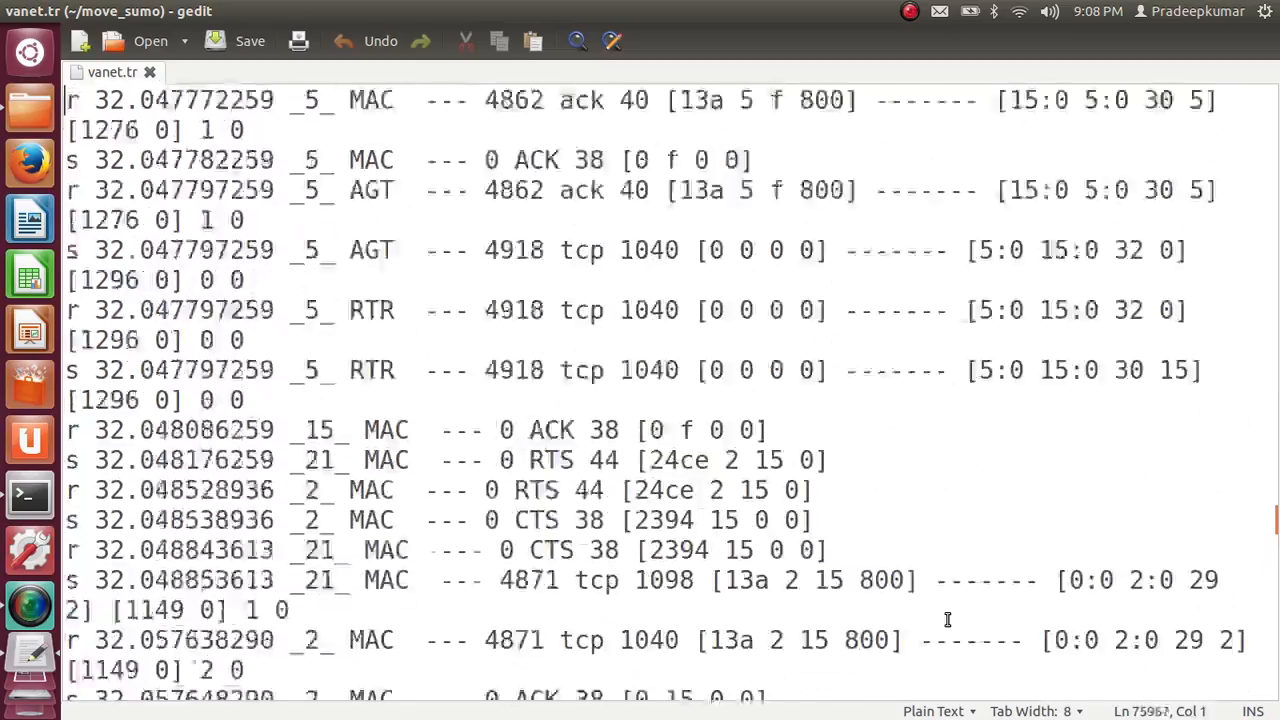
key(Page_Up)
key(Page_Up)
key(Page_Up)
key(Page_Up)
key(Page_Up)
key(Page_Up)
key(Page_Up)
key(Page_Up)
key(Page_Up)
key(Page_Up)
key(Page_Up)
key(Page_Up)
key(Page_Up)
key(Page_Up)
key(Page_Up)
key(Page_Up)
key(Page_Up)
key(Page_Up)
key(Page_Up)
key(Page_Up)
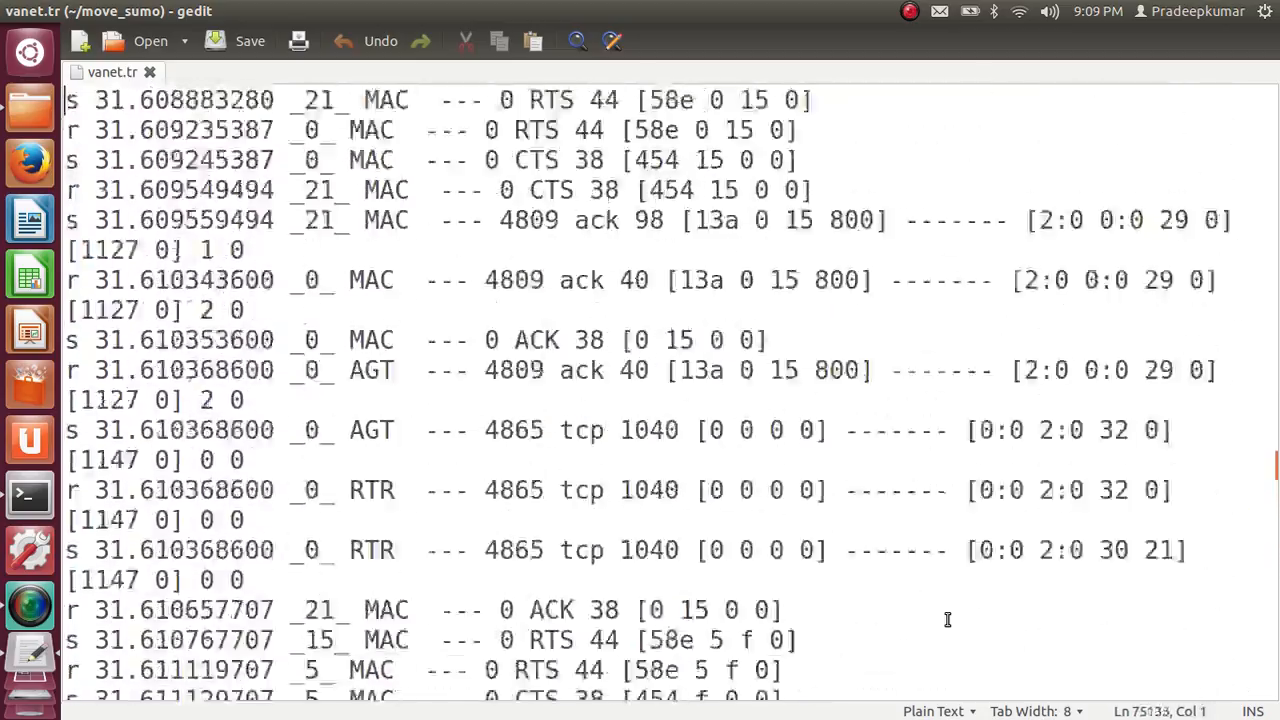
key(Page_Up)
key(Page_Up)
key(Page_Up)
key(Page_Up)
key(Page_Up)
key(Page_Up)
key(Page_Up)
key(Page_Up)
key(Page_Up)
key(Page_Up)
key(Page_Up)
key(Page_Up)
key(Page_Up)
key(Page_Up)
key(Page_Up)
key(Page_Up)
key(Page_Up)
key(Page_Up)
key(Page_Up)
key(Page_Up)
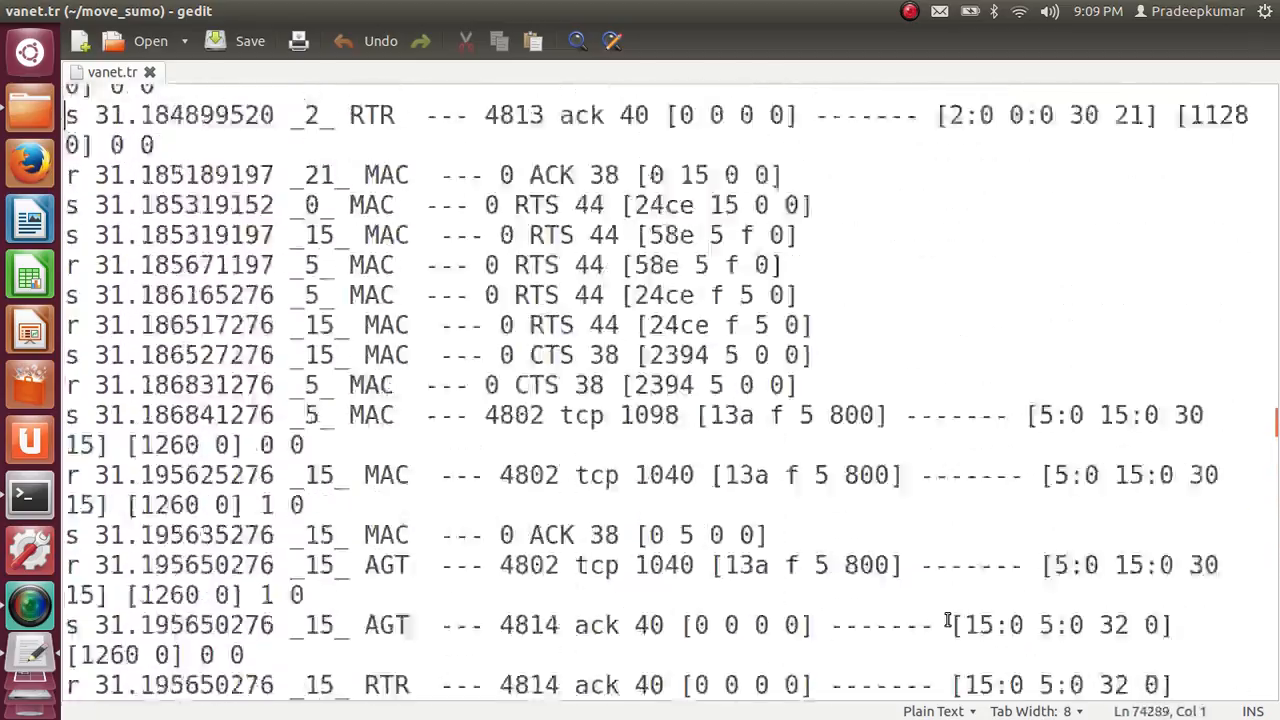
key(Page_Up)
key(Page_Up)
key(Page_Up)
key(Page_Up)
key(Page_Up)
key(Page_Up)
key(Page_Up)
key(Page_Up)
key(Page_Up)
key(Page_Up)
key(Page_Up)
key(Page_Up)
key(Page_Up)
key(Page_Up)
key(Page_Up)
key(Page_Up)
key(Page_Up)
key(Page_Up)
key(Page_Up)
key(Page_Up)
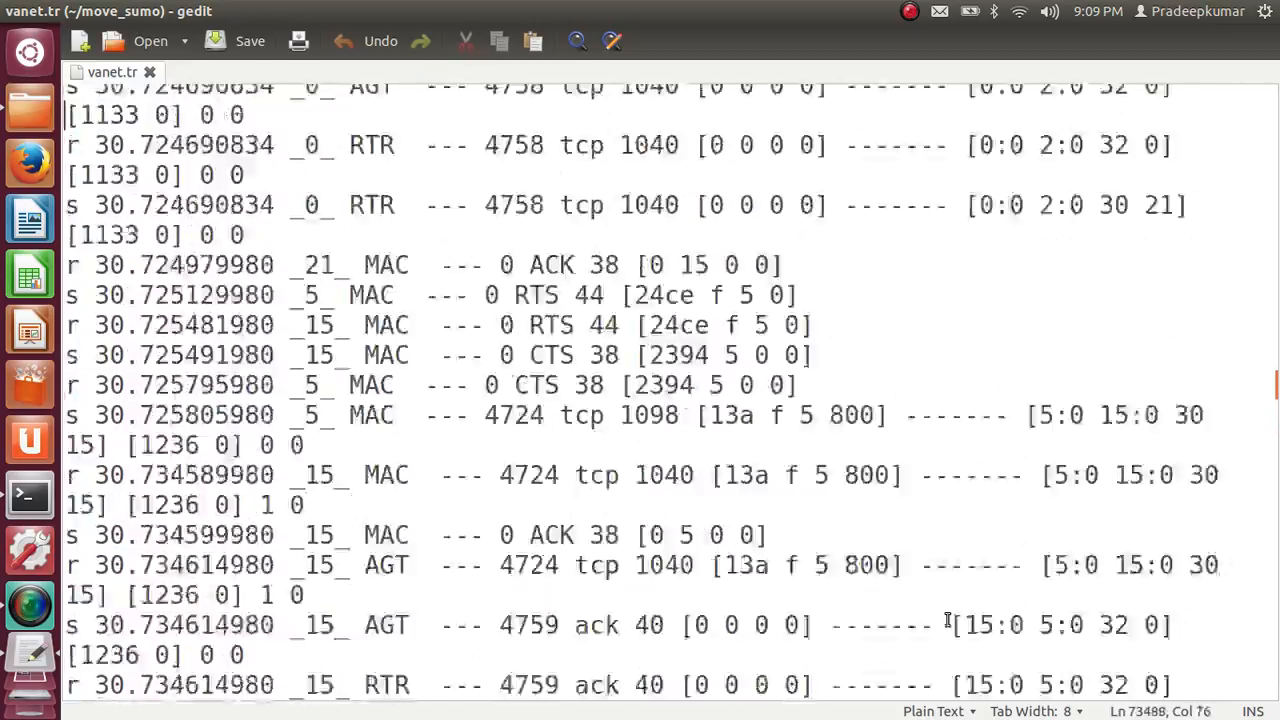
key(Page_Up)
key(Page_Up)
key(Page_Up)
key(Page_Up)
key(Page_Up)
key(Page_Up)
key(Page_Up)
key(Page_Up)
key(Page_Up)
key(Page_Up)
key(Page_Up)
key(Page_Up)
key(Page_Up)
key(Page_Up)
key(Page_Up)
key(Page_Up)
key(Page_Up)
key(Page_Up)
key(Page_Up)
key(Page_Up)
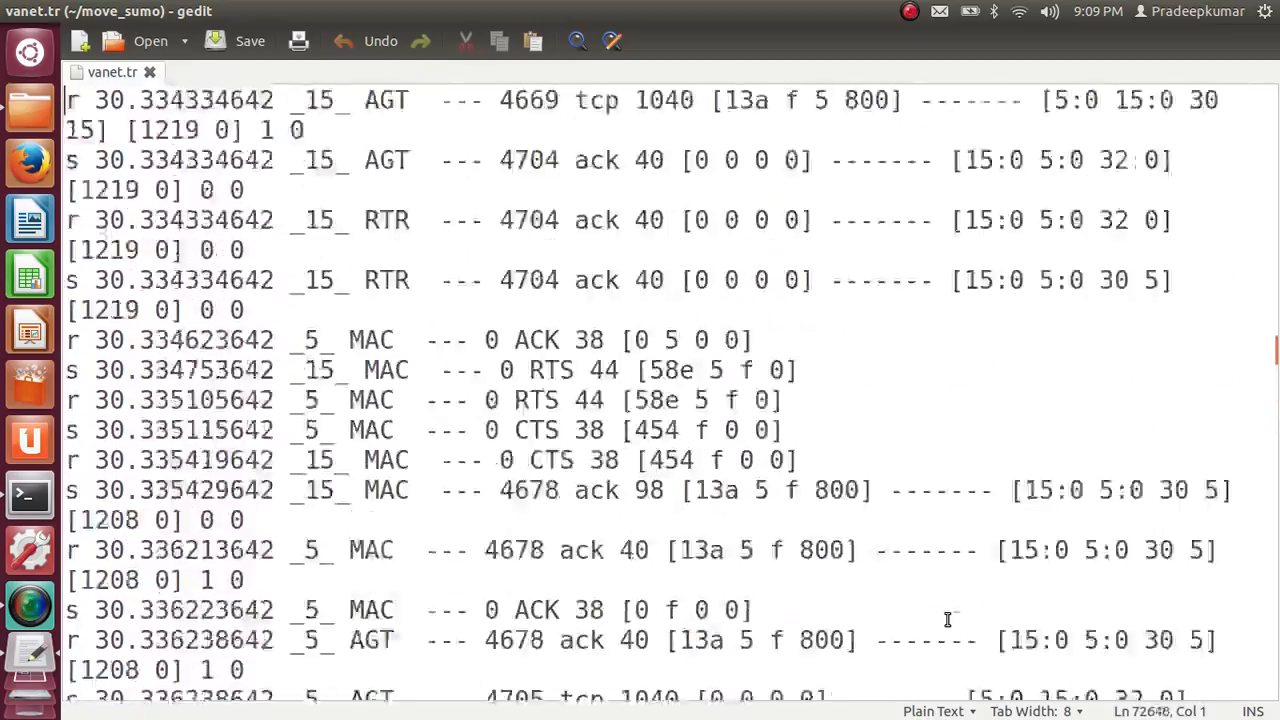
key(Page_Up)
key(Page_Up)
key(Page_Up)
key(Page_Up)
key(Page_Up)
key(Page_Up)
key(Page_Up)
key(Page_Up)
key(Page_Up)
key(Page_Up)
key(Page_Up)
key(Page_Up)
key(Page_Up)
key(Page_Up)
key(Page_Up)
key(Page_Up)
key(Page_Up)
key(Page_Up)
key(Page_Up)
key(Page_Up)
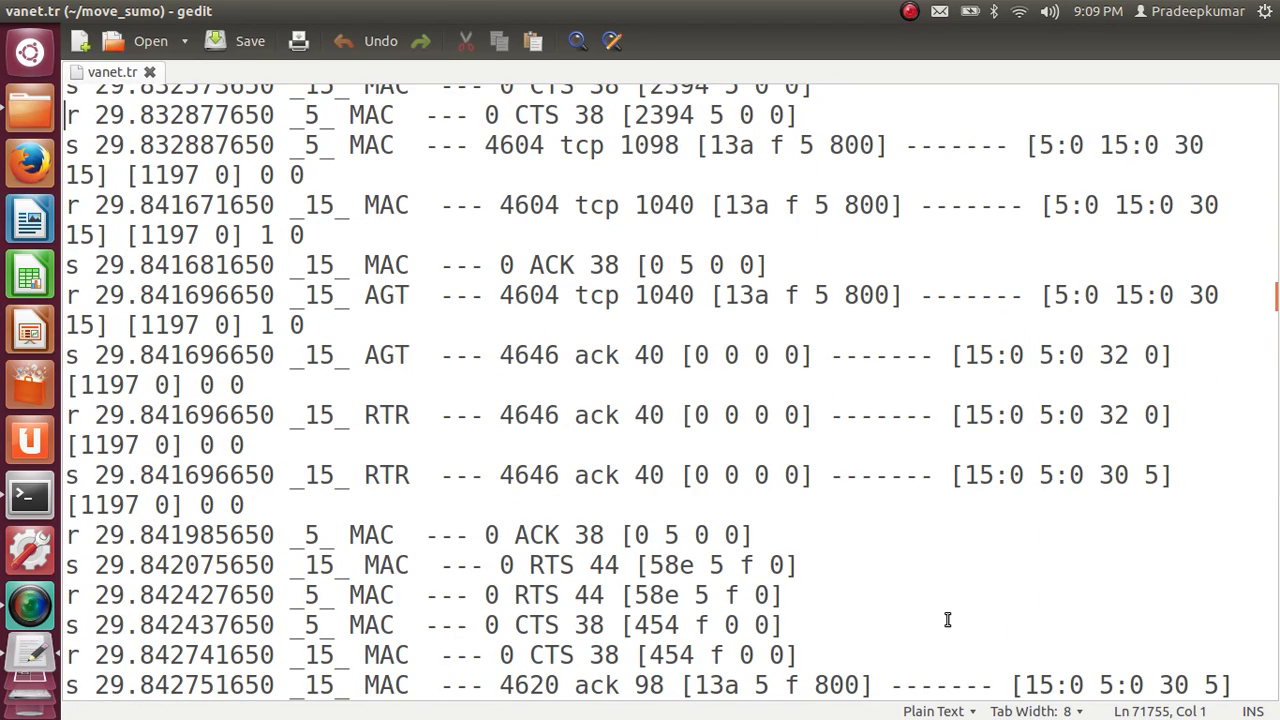
key(alt+F4)
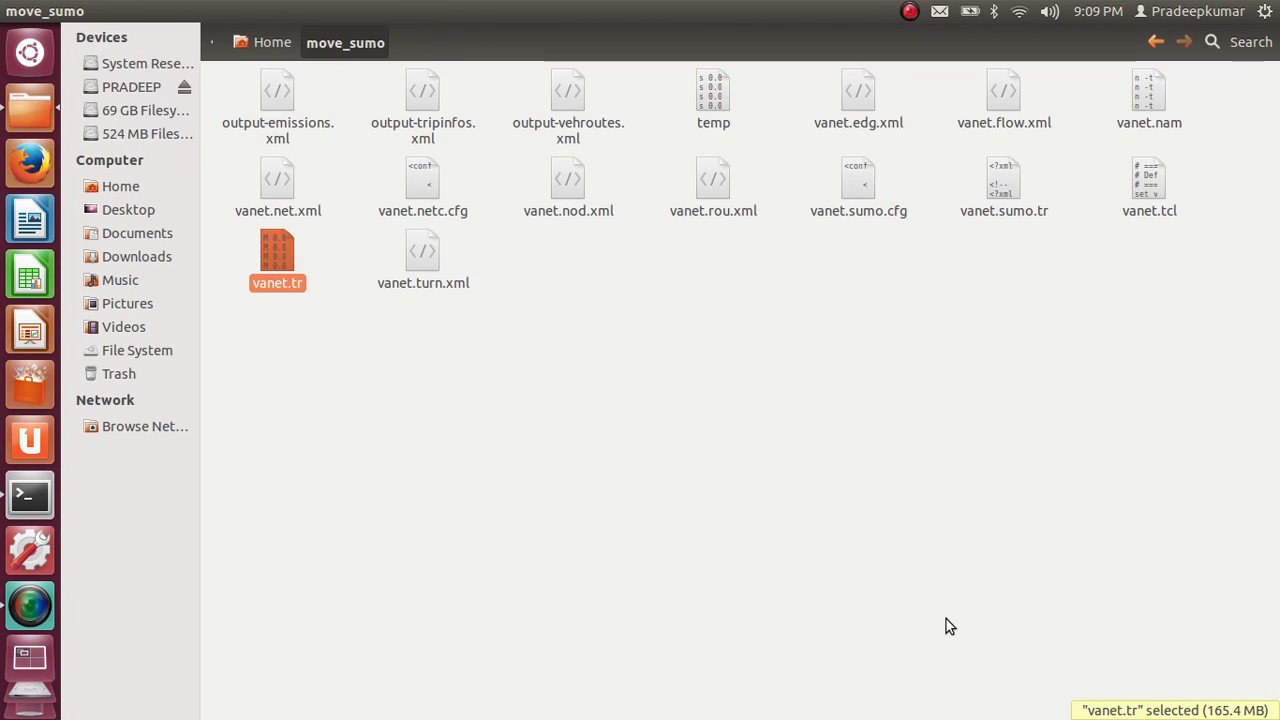
key(alt+Tab)
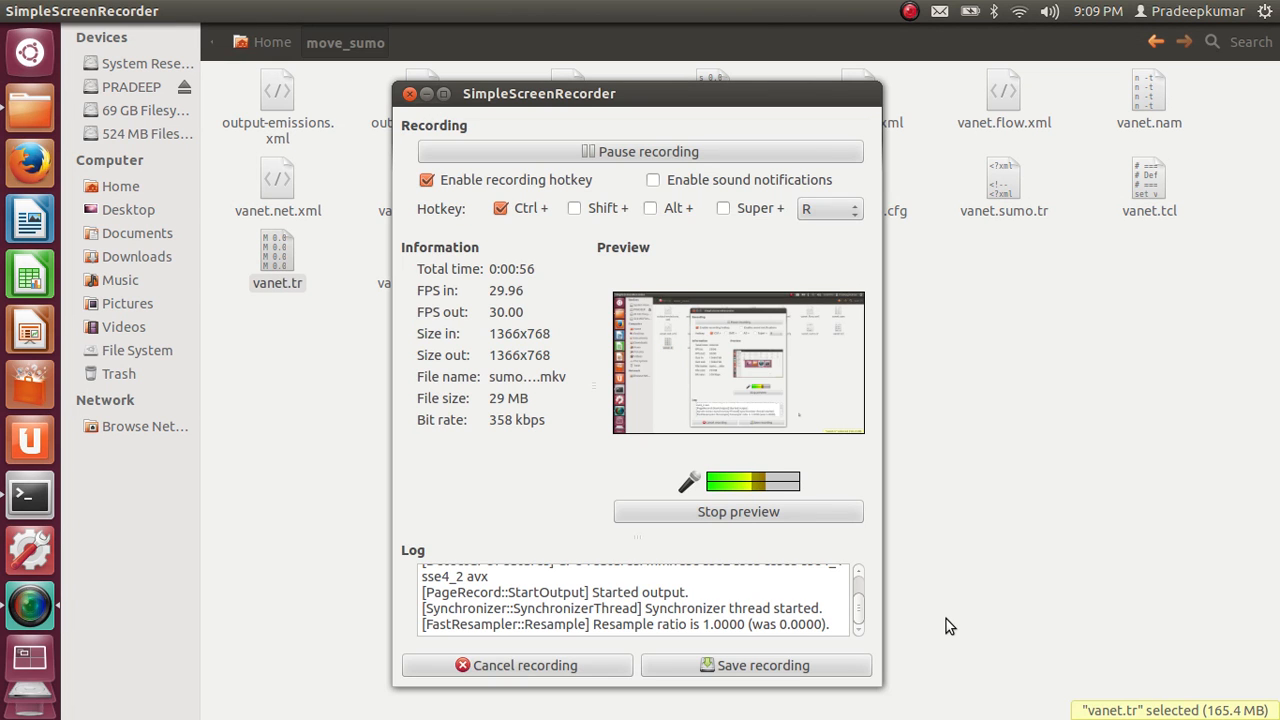
key(alt+Tab)
key(alt+Tab)
key(Tab)
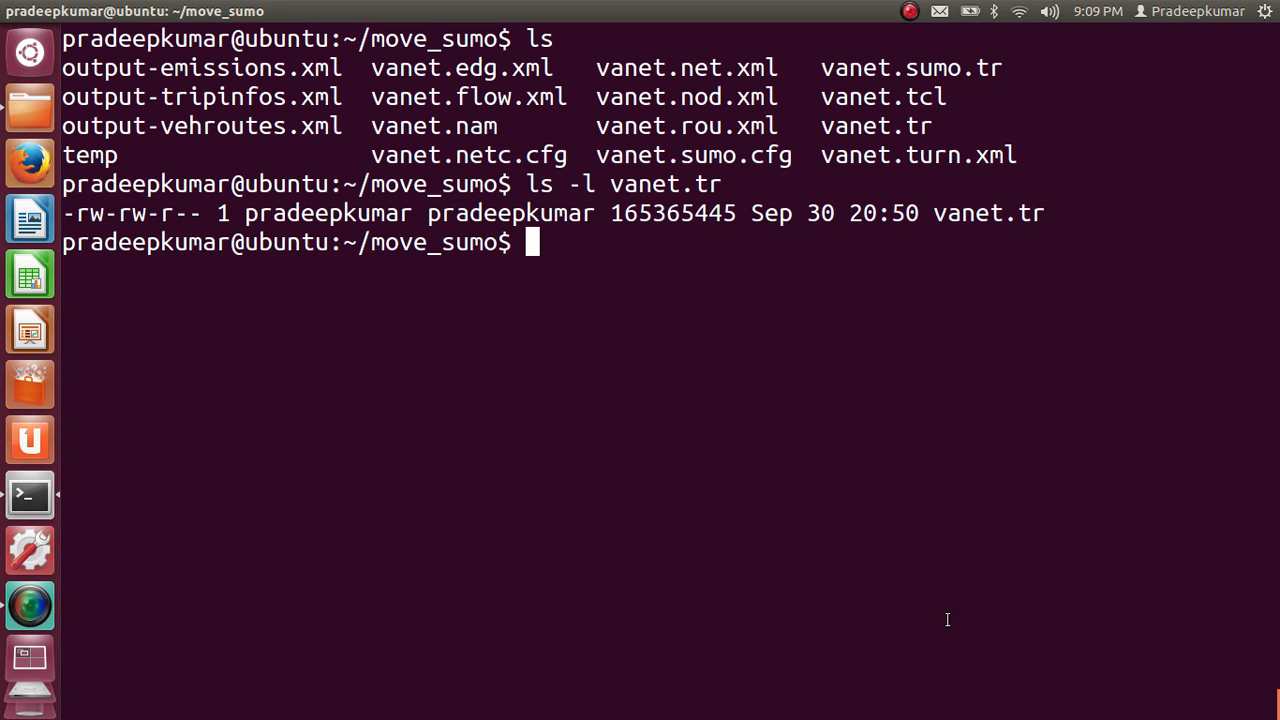
key(alt+Tab)
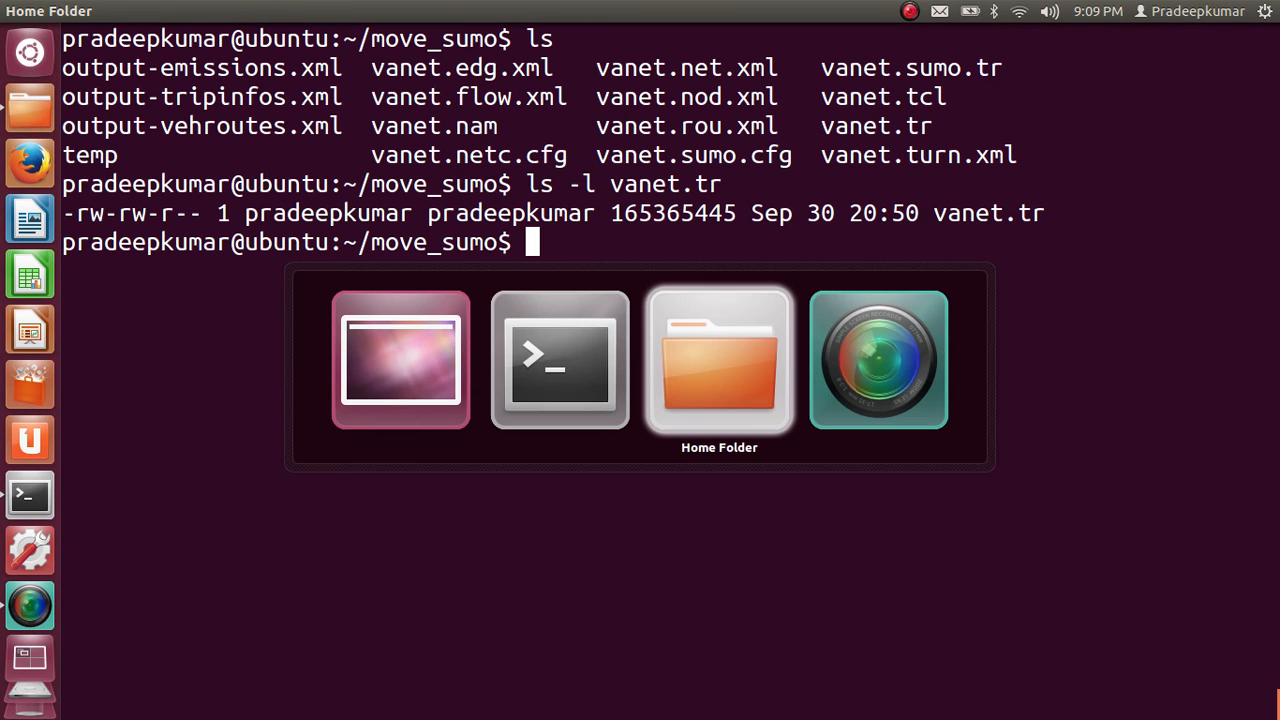
key(Tab)
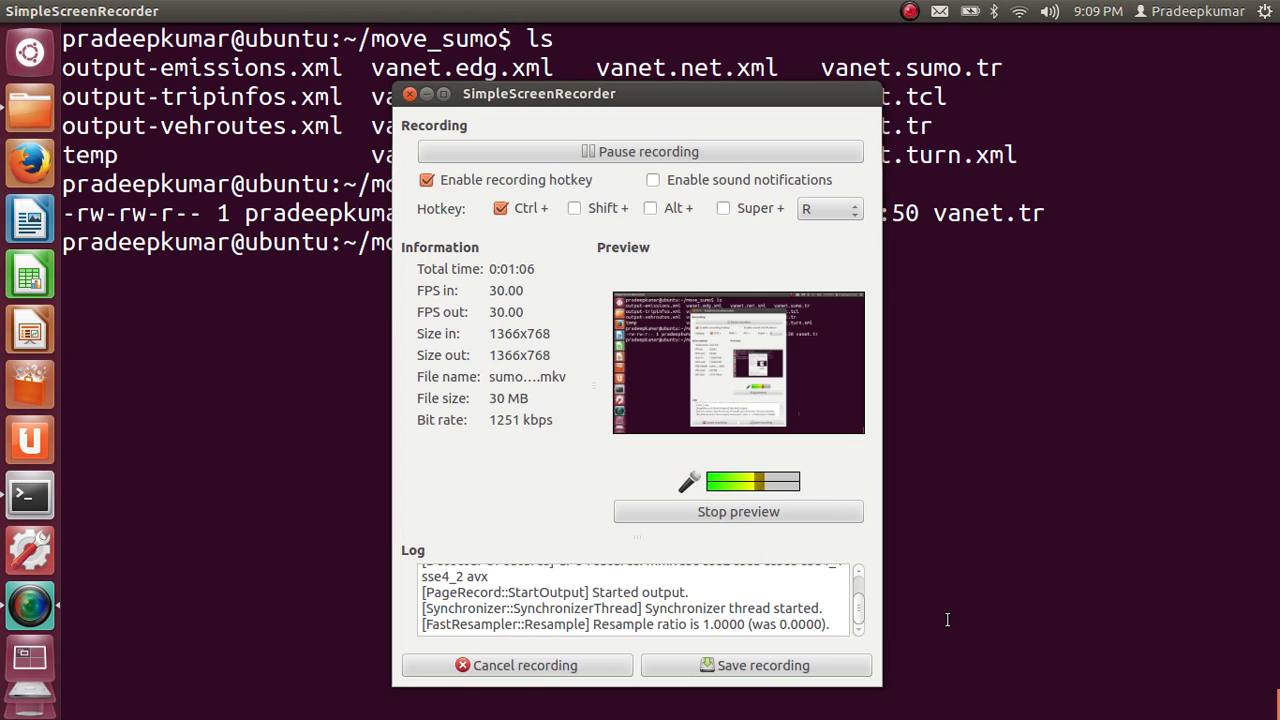